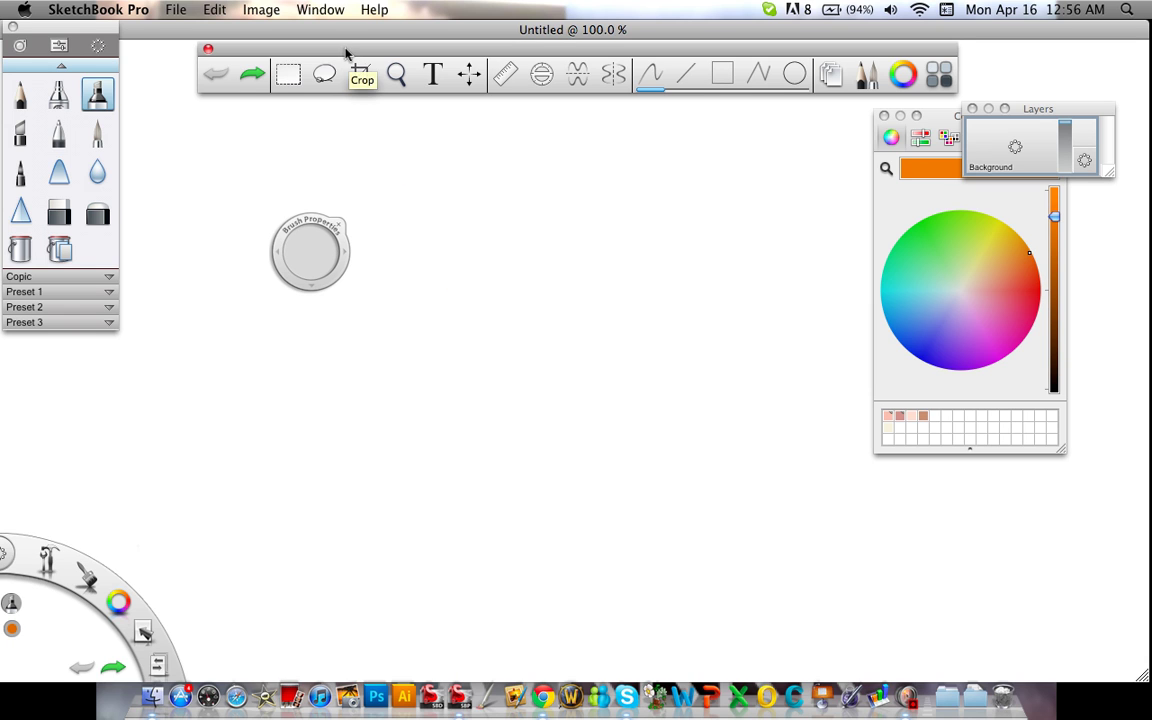
Move the toolbar up against the canvas title bar, and try a rectangular selection on the blank canvas, undoing it.
{"action": "left_click_drag", "start_coordinate": [349, 61], "coordinate": [342, 40]}
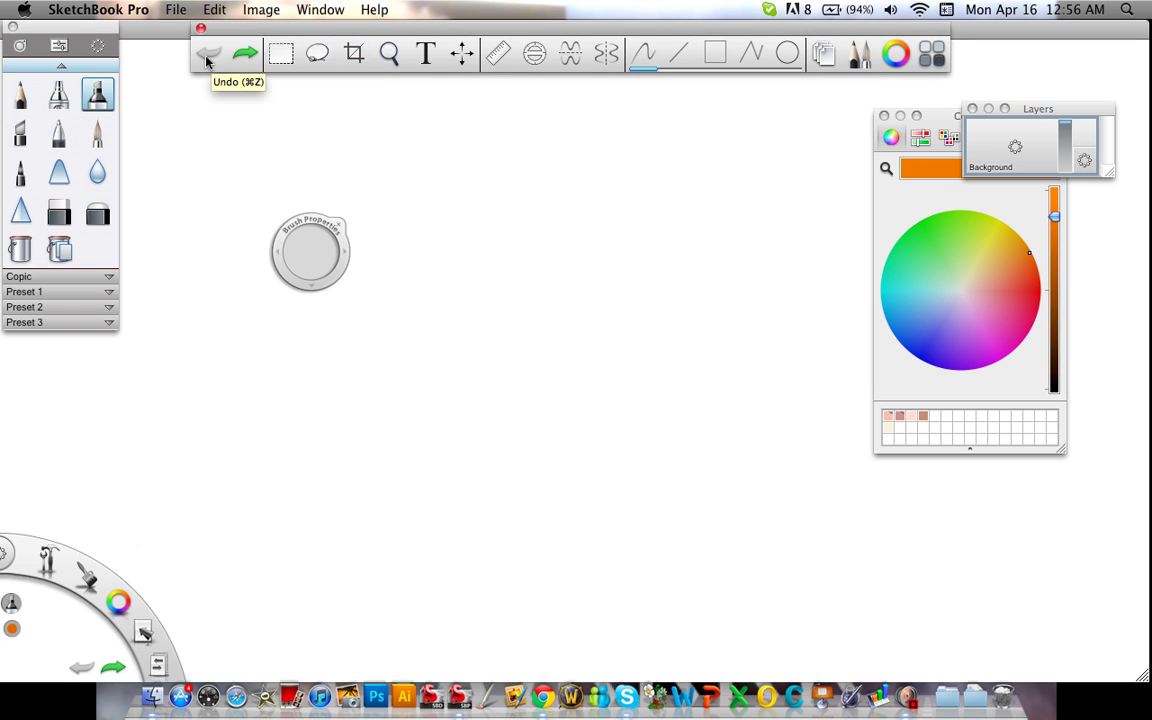
{"action": "left_click", "coordinate": [283, 57]}
{"action": "left_click_drag", "start_coordinate": [388, 160], "coordinate": [710, 344]}
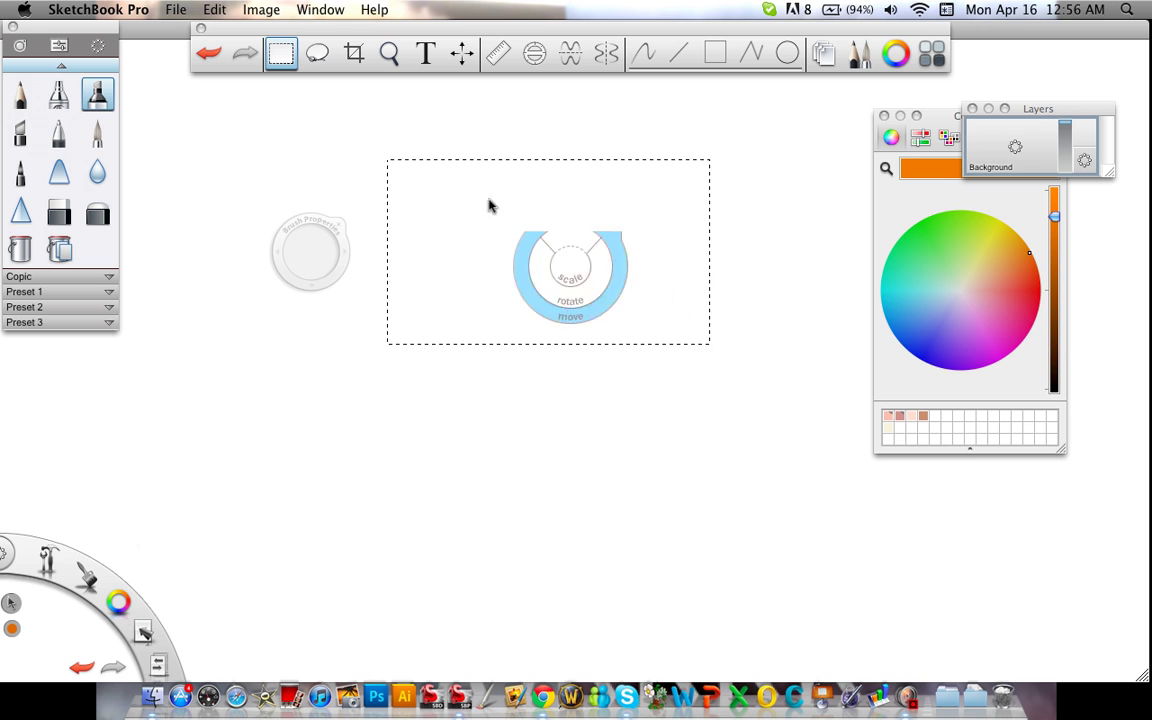
{"action": "left_click", "coordinate": [208, 53]}
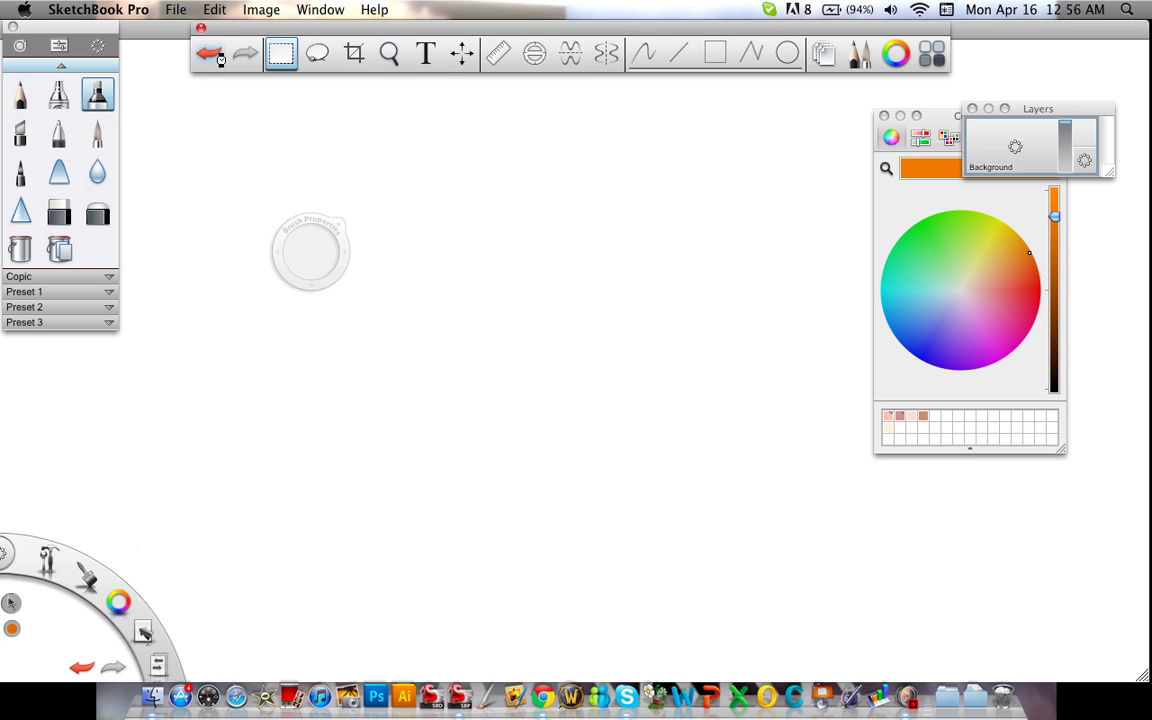
Try several freehand lasso selections on the blank canvas, undoing the first one.
{"action": "left_click", "coordinate": [318, 57]}
{"action": "mouse_move", "coordinate": [555, 172]}
{"action": "left_mouse_down"}
{"action": "mouse_move", "coordinate": [535, 378]}
{"action": "mouse_move", "coordinate": [612, 355]}
{"action": "left_mouse_up"}
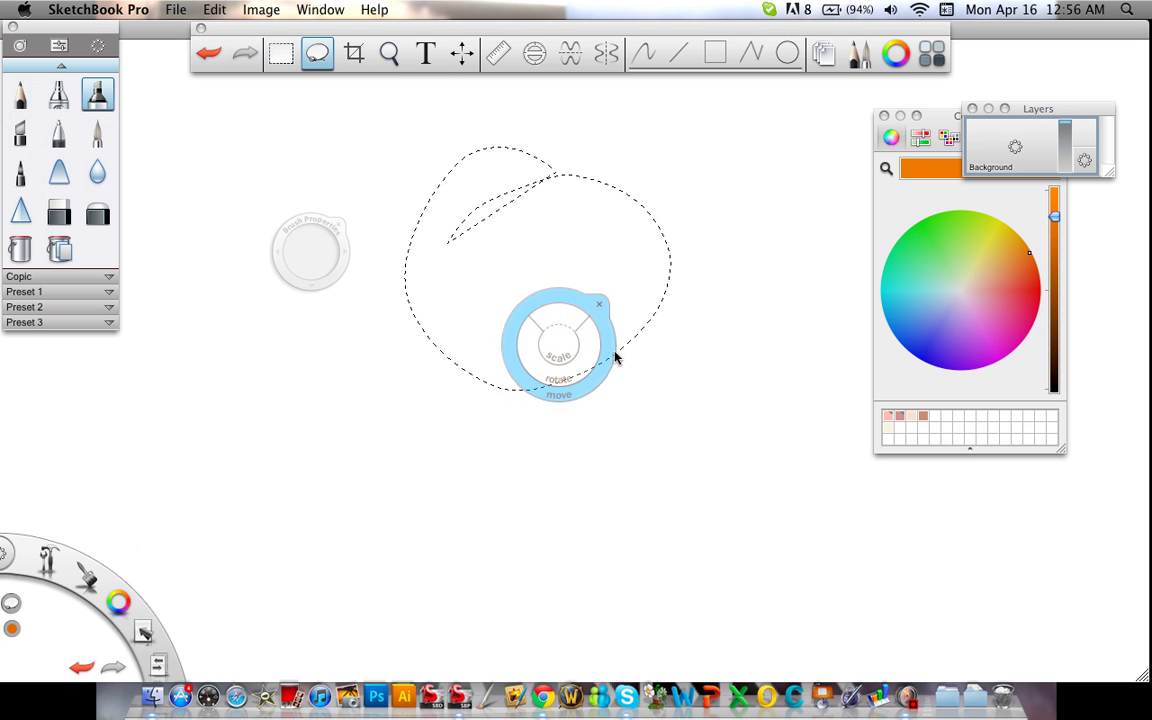
{"action": "left_click", "coordinate": [208, 53]}
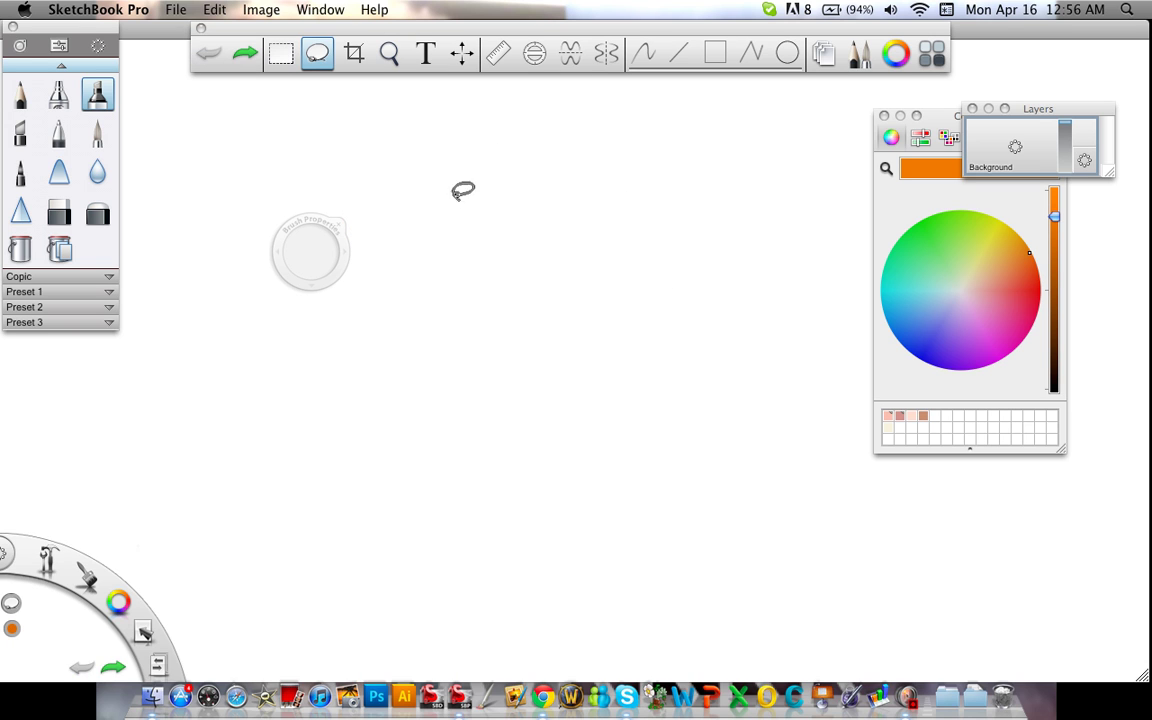
{"action": "mouse_move", "coordinate": [428, 228]}
{"action": "left_mouse_down"}
{"action": "mouse_move", "coordinate": [418, 248]}
{"action": "mouse_move", "coordinate": [448, 293]}
{"action": "mouse_move", "coordinate": [443, 270]}
{"action": "left_mouse_up"}
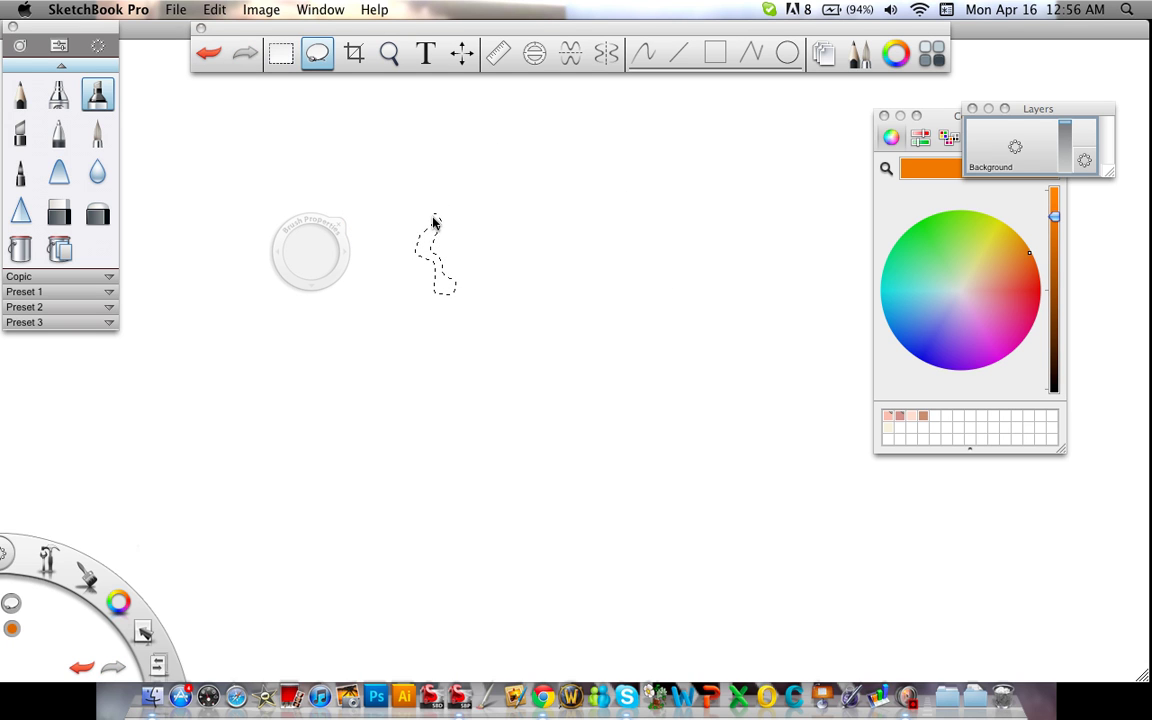
{"action": "mouse_move", "coordinate": [431, 262]}
{"action": "left_mouse_down"}
{"action": "mouse_move", "coordinate": [632, 243]}
{"action": "mouse_move", "coordinate": [496, 291]}
{"action": "mouse_move", "coordinate": [513, 274]}
{"action": "left_mouse_up"}
{"action": "left_click_drag", "start_coordinate": [502, 218], "coordinate": [779, 95]}
{"action": "left_click", "coordinate": [543, 203]}
Try a rectangular crop frame around the canvas centre without applying it, and zoom the canvas out.
{"action": "left_click", "coordinate": [353, 53]}
{"action": "left_click_drag", "start_coordinate": [417, 214], "coordinate": [702, 348]}
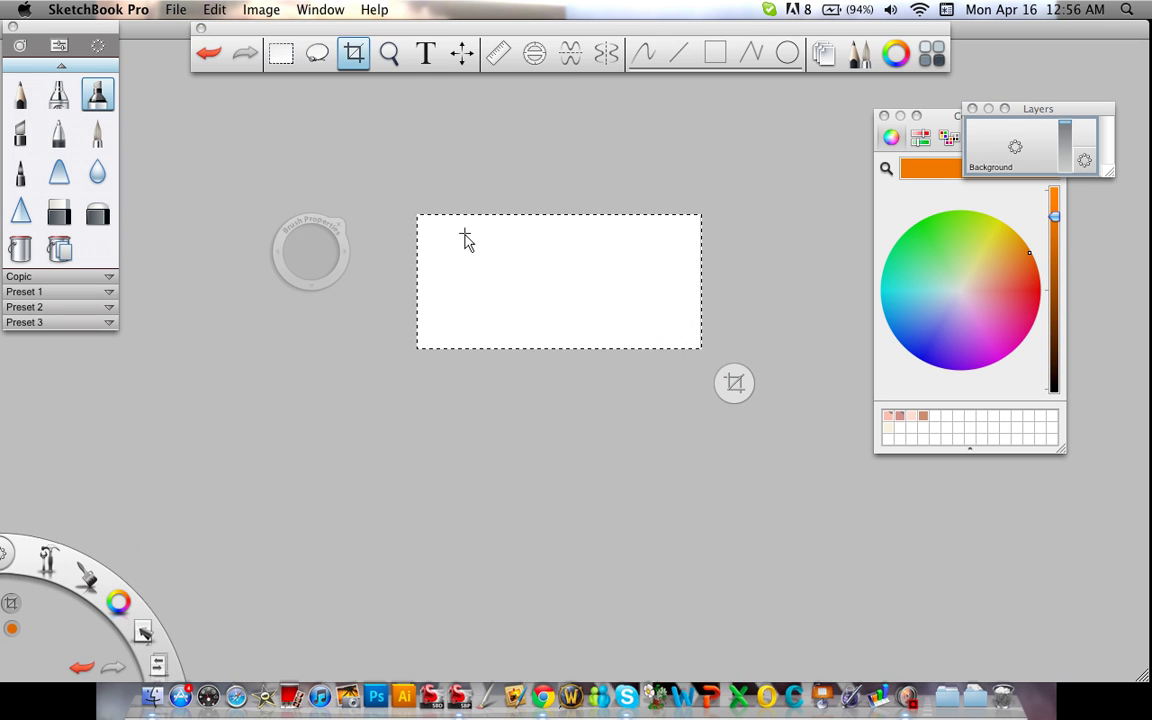
{"action": "left_click", "coordinate": [389, 53]}
{"action": "left_click_drag", "start_coordinate": [494, 324], "coordinate": [508, 396]}
Try the Move/Rotate/Scale control on the background layer, and close the control.
{"action": "left_click", "coordinate": [461, 53]}
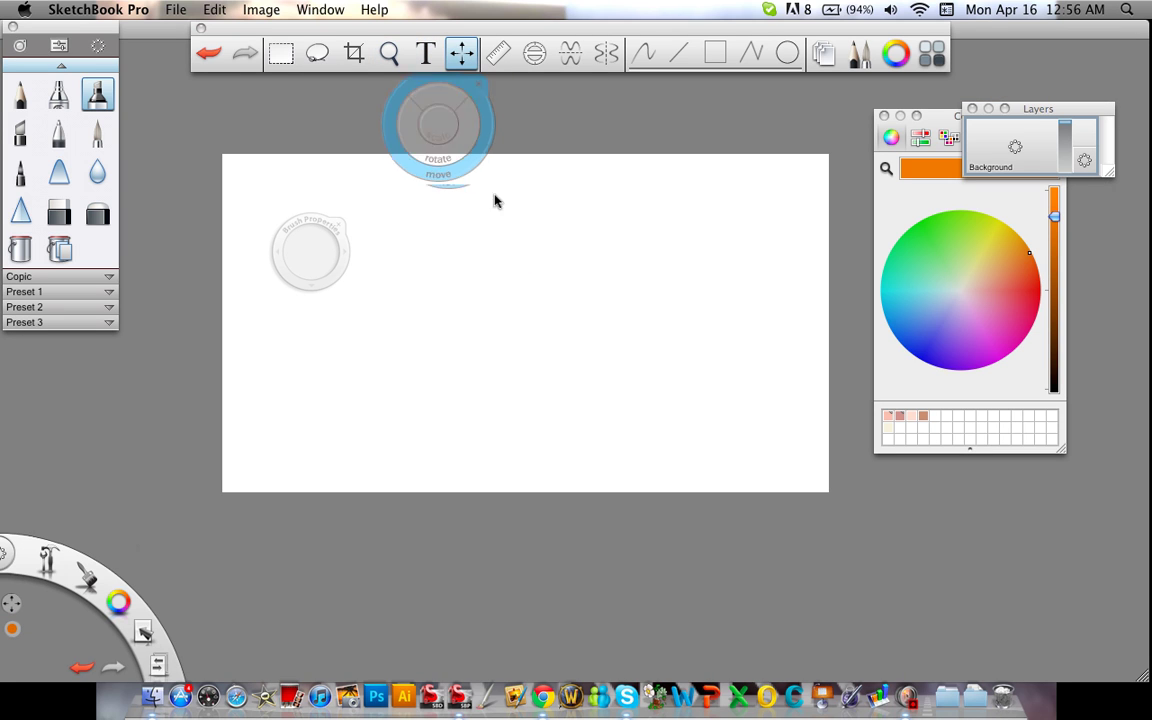
{"action": "left_click_drag", "start_coordinate": [494, 201], "coordinate": [563, 272]}
{"action": "left_click", "coordinate": [561, 255]}
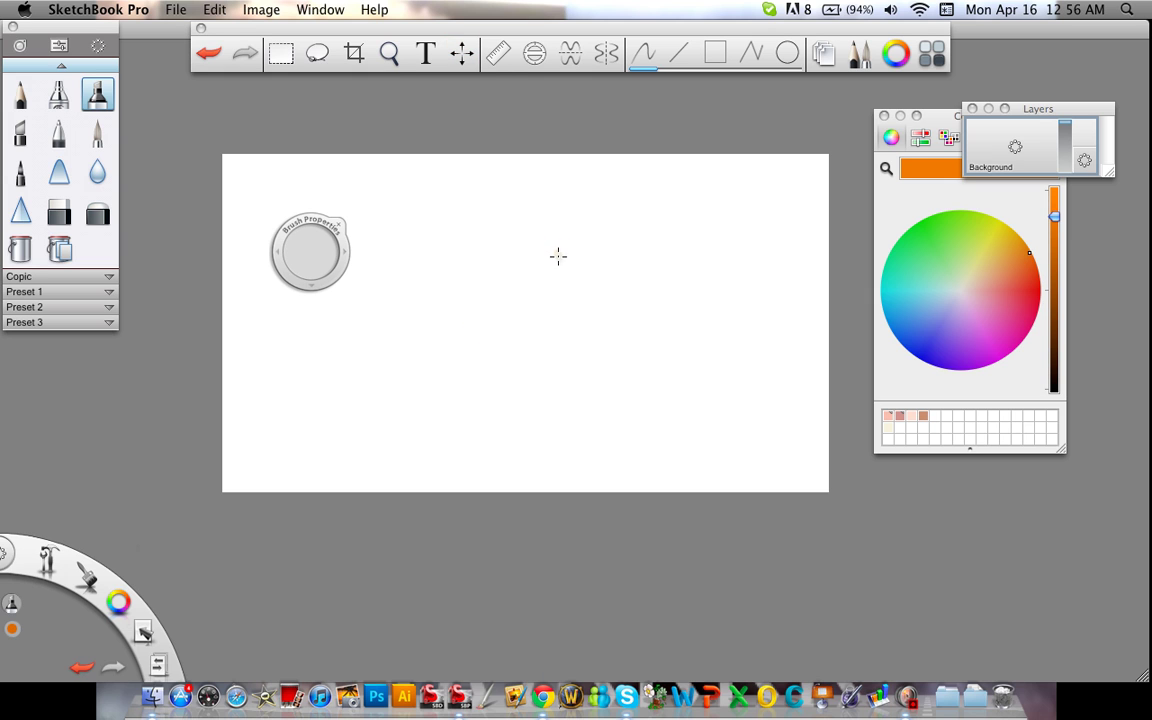
Try the Ruler and Ellipse guides on the canvas, and dismiss the ellipse guide.
{"action": "left_click", "coordinate": [498, 60]}
{"action": "left_click", "coordinate": [535, 57]}
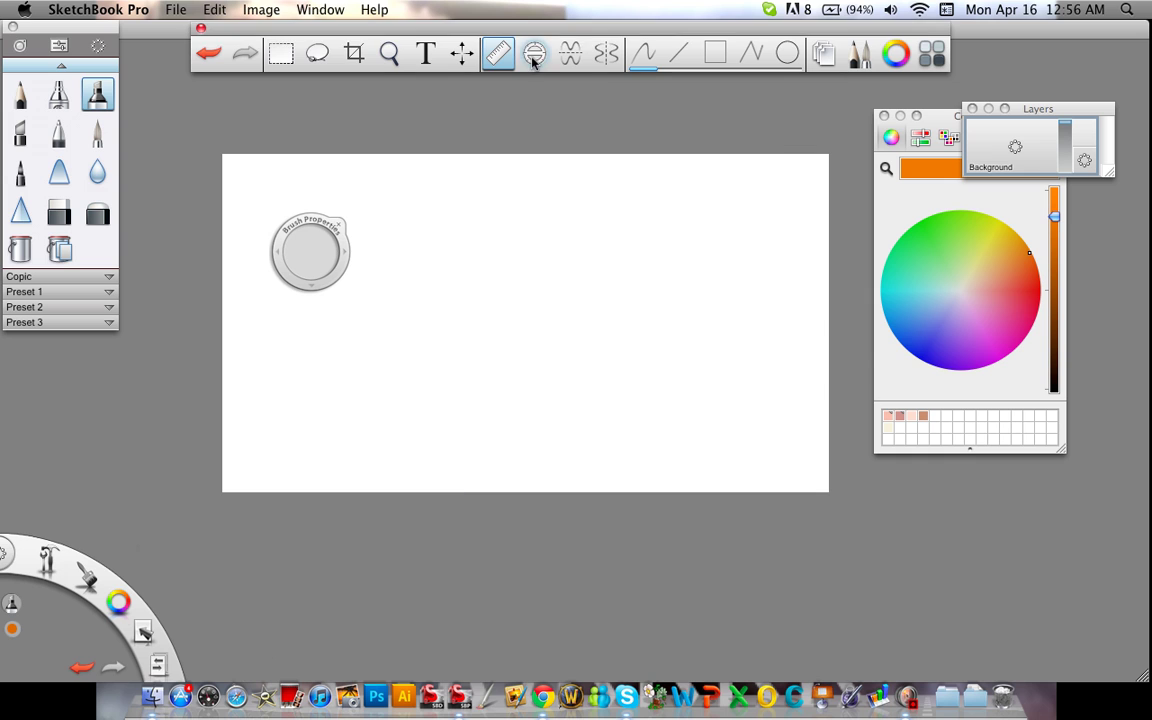
{"action": "left_click_drag", "start_coordinate": [284, 352], "coordinate": [450, 378]}
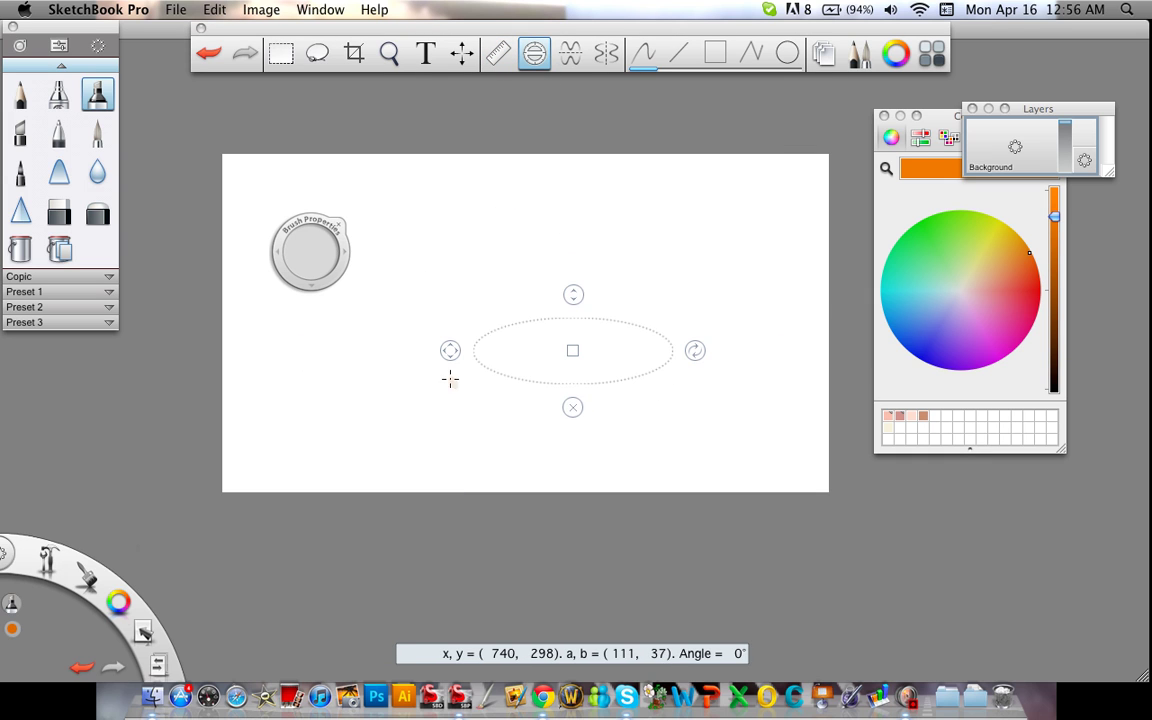
{"action": "left_click", "coordinate": [572, 407]}
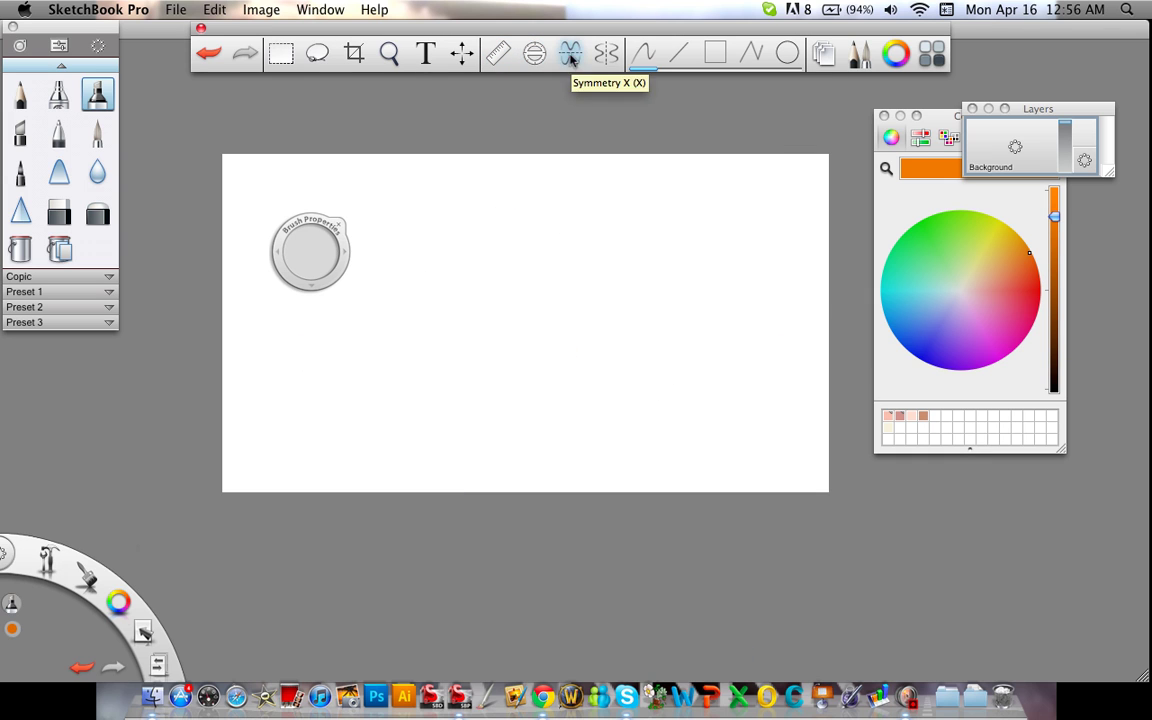
Turn the Symmetry X guide on and back off.
{"action": "left_click", "coordinate": [570, 55]}
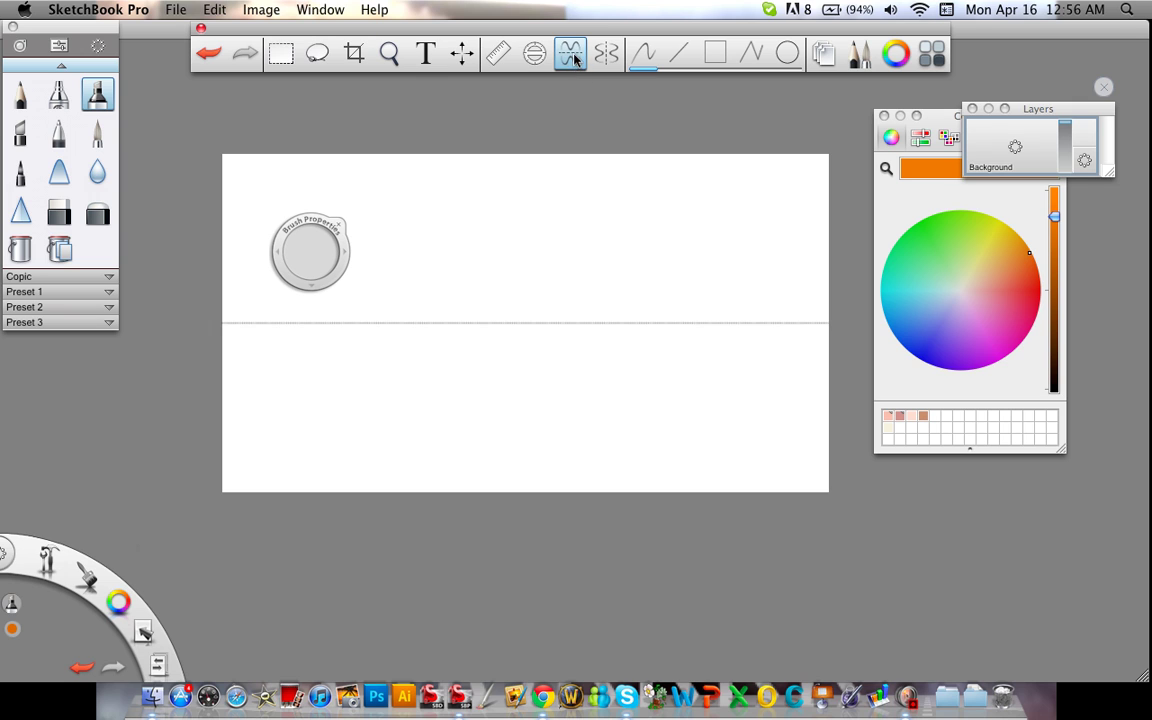
{"action": "left_click", "coordinate": [572, 57]}
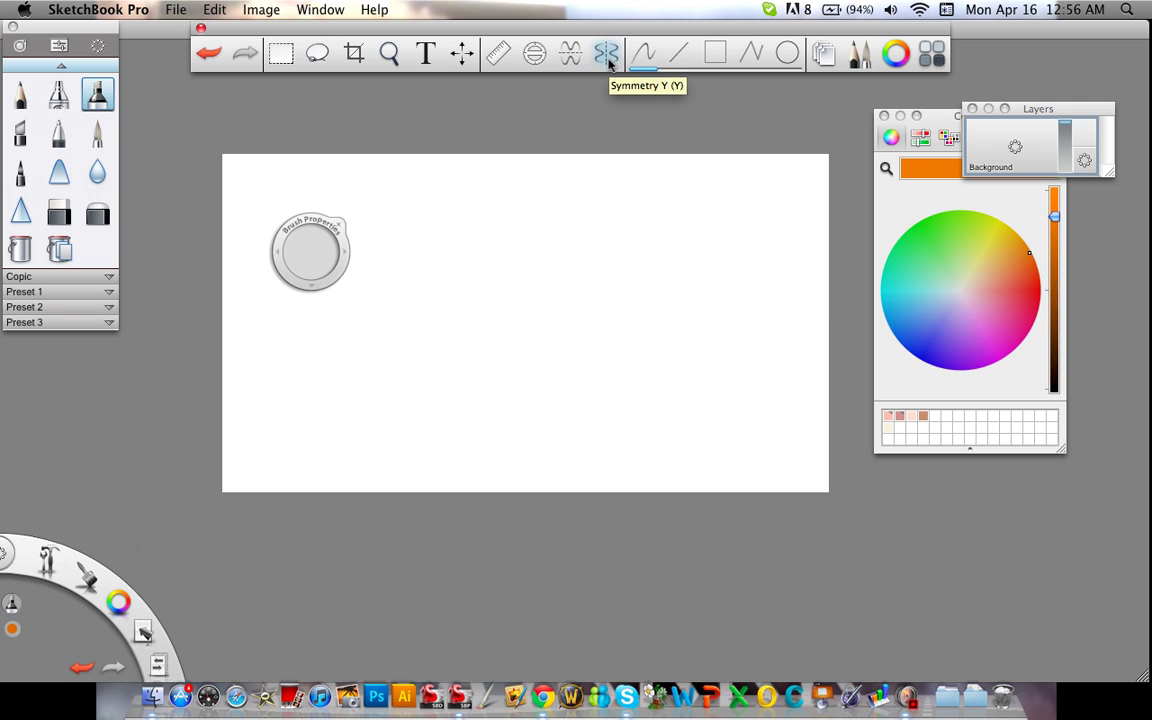
Choose the Pencil brush and draw orange freehand squiggles mirrored with Symmetry Y.
{"action": "left_click", "coordinate": [20, 95]}
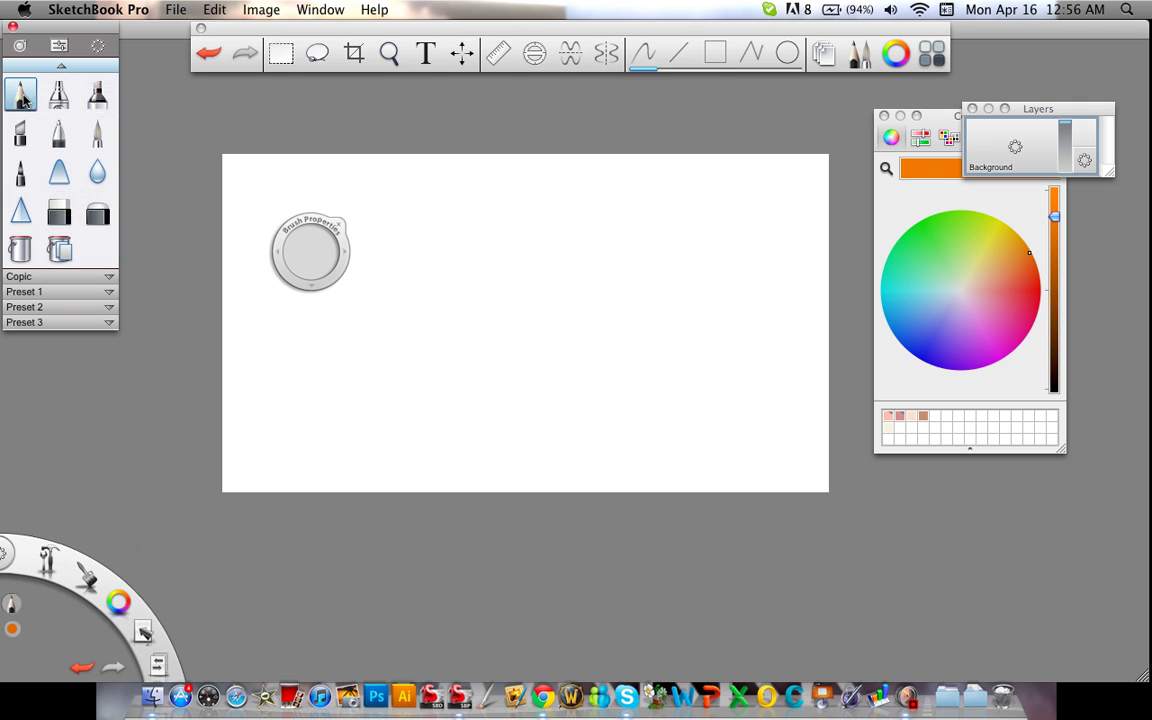
{"action": "left_click", "coordinate": [606, 55]}
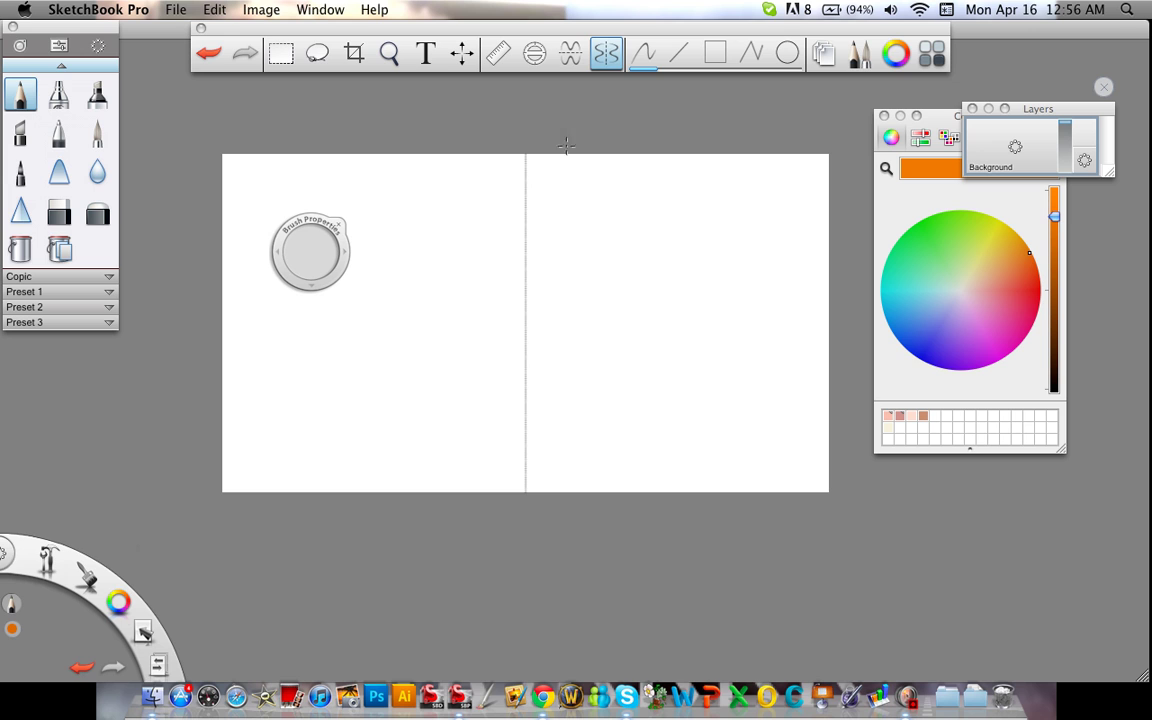
{"action": "mouse_move", "coordinate": [553, 240]}
{"action": "left_mouse_down"}
{"action": "mouse_move", "coordinate": [625, 337]}
{"action": "mouse_move", "coordinate": [655, 332]}
{"action": "left_mouse_up"}
{"action": "left_click_drag", "start_coordinate": [622, 388], "coordinate": [718, 287]}
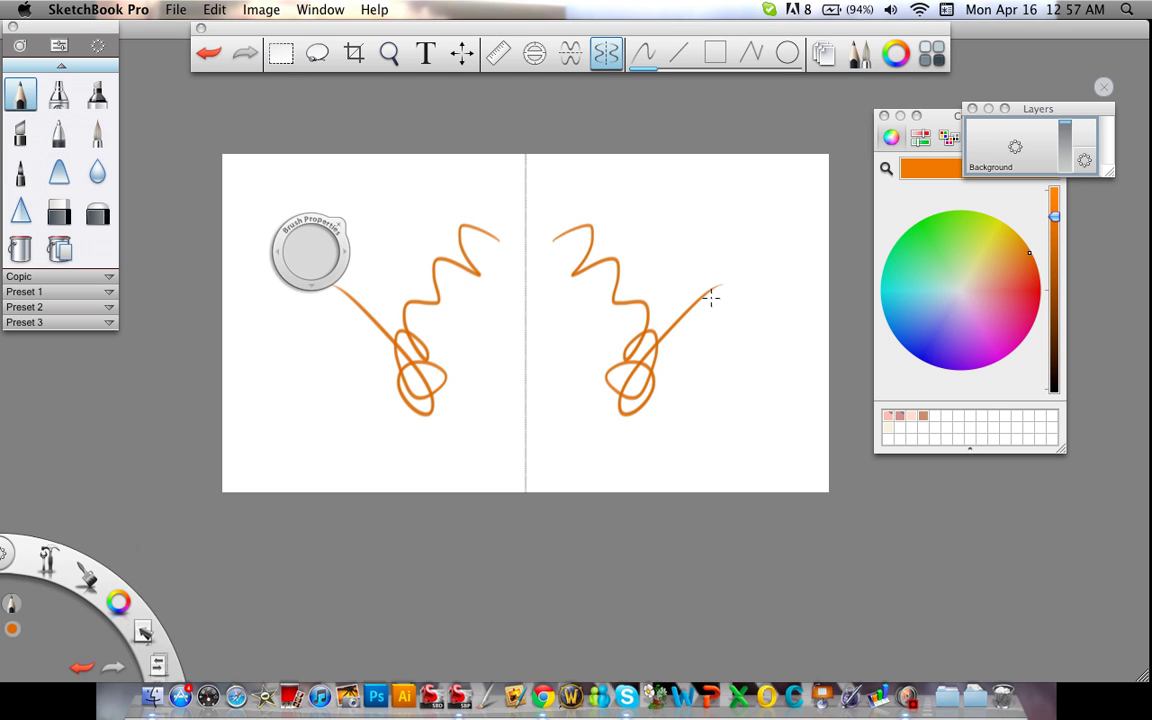
Add Symmetry X, draw a looping pattern mirrored across both axes, and undo all strokes on the canvas.
{"action": "left_click", "coordinate": [570, 53]}
{"action": "mouse_move", "coordinate": [560, 355]}
{"action": "left_mouse_down"}
{"action": "mouse_move", "coordinate": [586, 409]}
{"action": "mouse_move", "coordinate": [520, 418]}
{"action": "mouse_move", "coordinate": [640, 395]}
{"action": "mouse_move", "coordinate": [640, 300]}
{"action": "mouse_move", "coordinate": [755, 330]}
{"action": "left_mouse_up"}
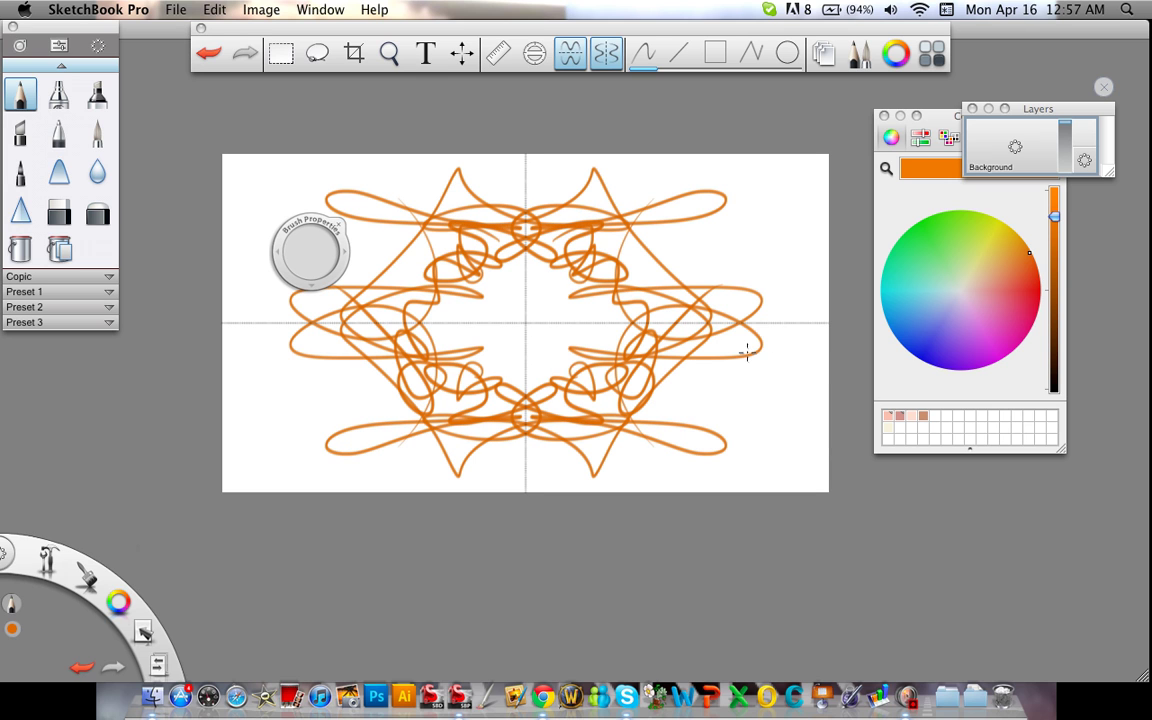
{"action": "left_click", "coordinate": [208, 55]}
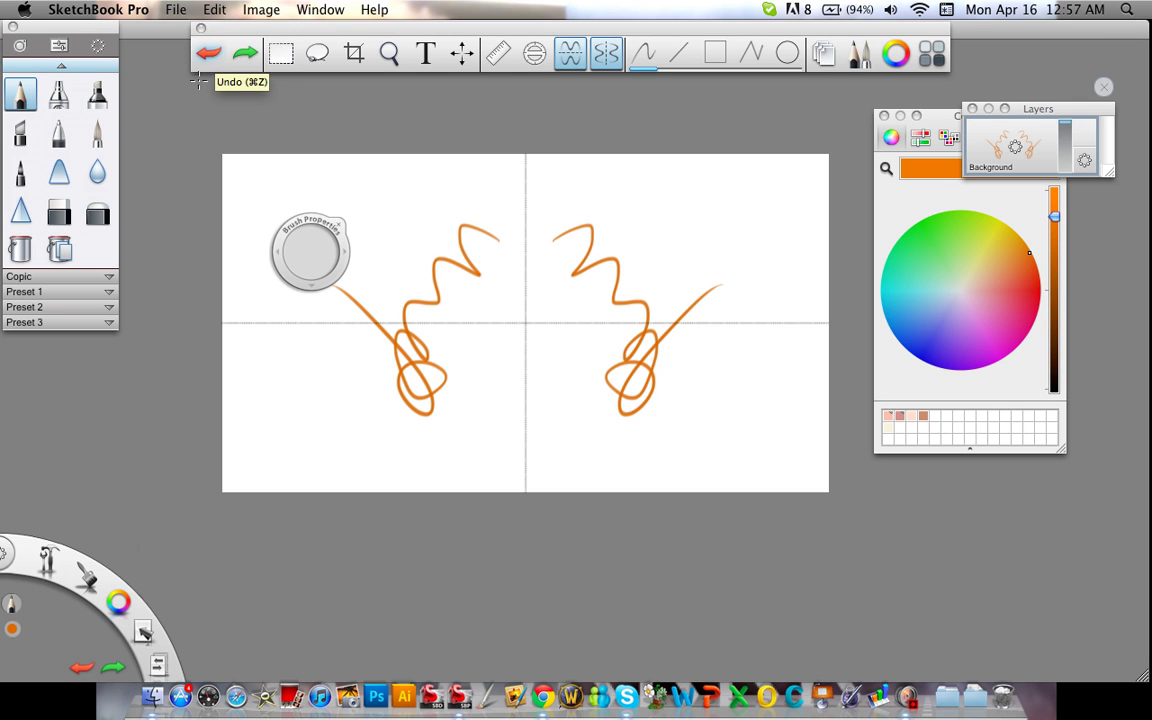
{"action": "left_click", "coordinate": [208, 55]}
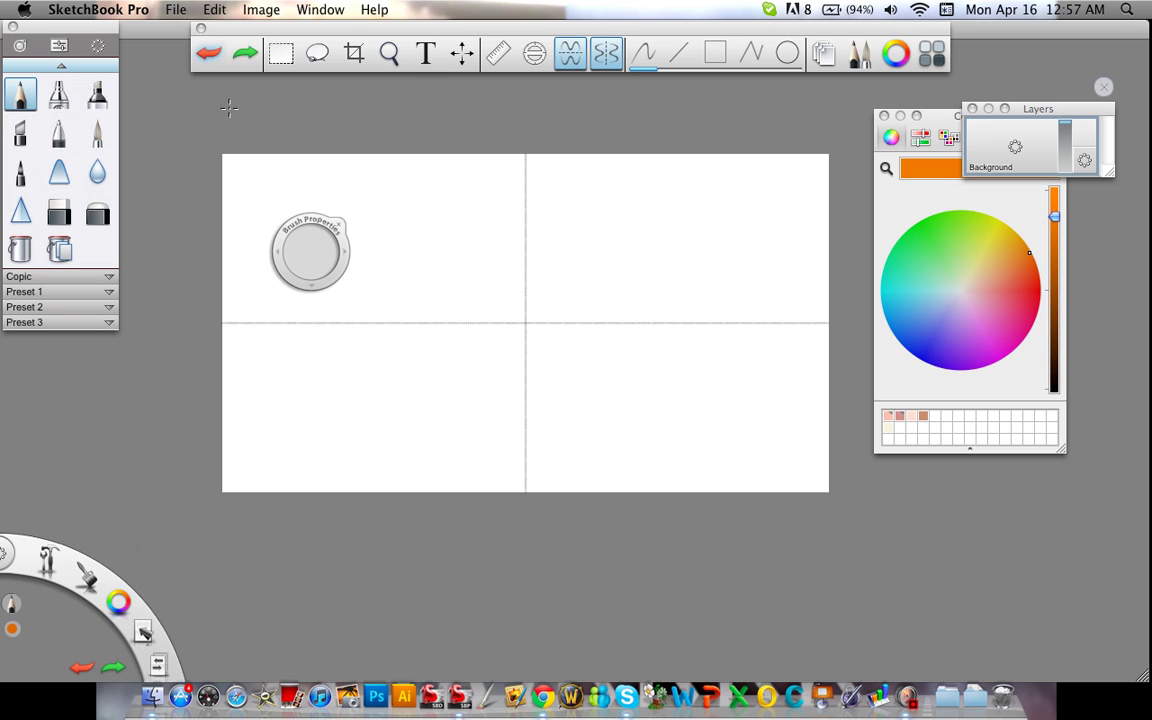
Draw freehand squiggles mirrored into all four quadrants of the canvas, and undo them.
{"action": "mouse_move", "coordinate": [587, 276]}
{"action": "left_mouse_down"}
{"action": "mouse_move", "coordinate": [684, 242]}
{"action": "mouse_move", "coordinate": [764, 262]}
{"action": "mouse_move", "coordinate": [766, 212]}
{"action": "left_mouse_up"}
{"action": "left_click_drag", "start_coordinate": [589, 252], "coordinate": [719, 343]}
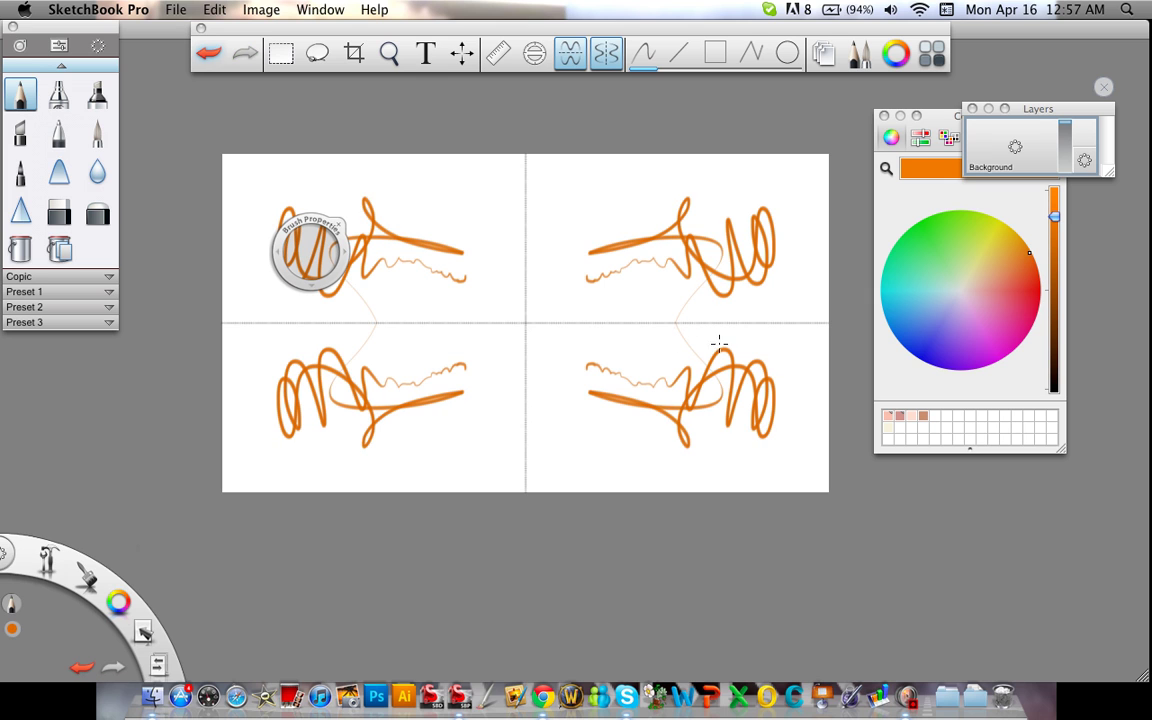
{"action": "left_click", "coordinate": [208, 53]}
{"action": "left_click", "coordinate": [208, 53]}
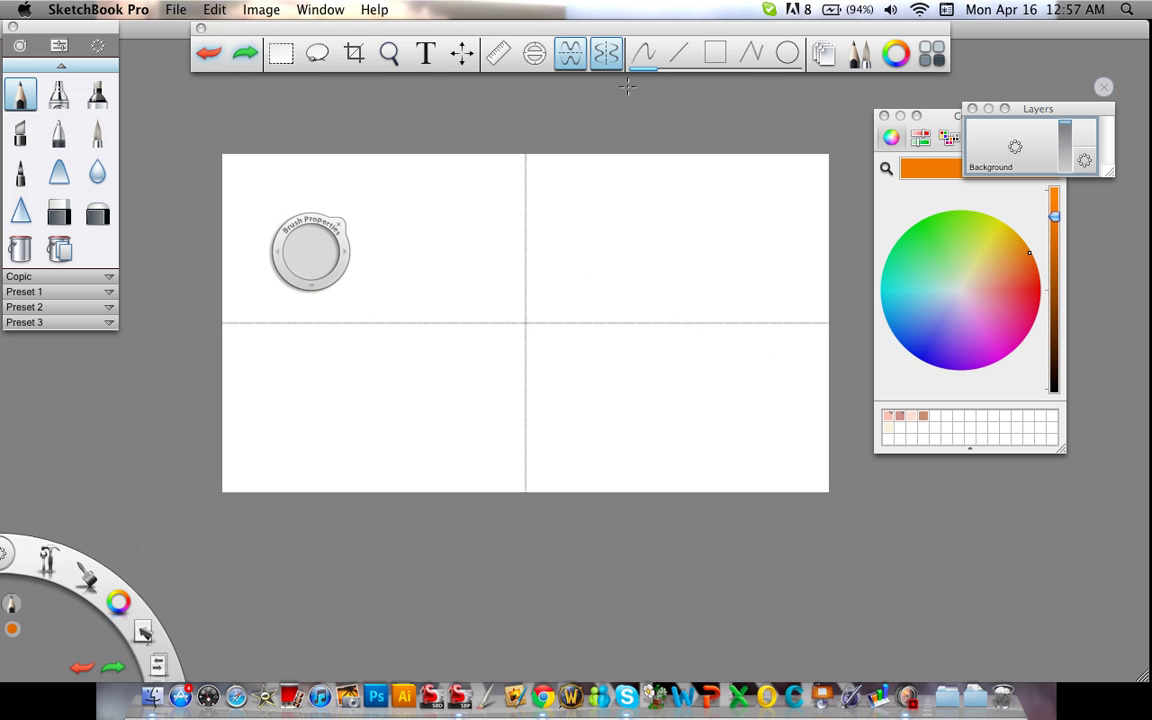
Turn off both symmetry guides and draw a freehand orange zigzag in the upper middle of the canvas.
{"action": "left_click", "coordinate": [606, 53]}
{"action": "left_click", "coordinate": [570, 54]}
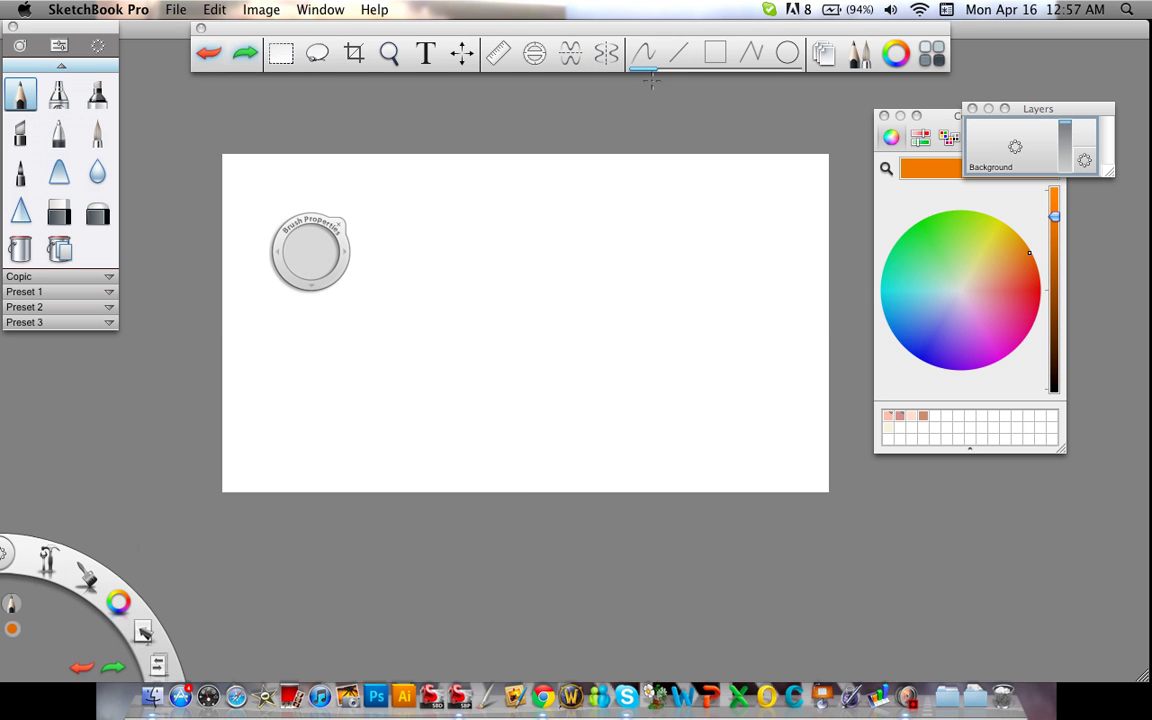
{"action": "mouse_move", "coordinate": [522, 204]}
{"action": "left_mouse_down"}
{"action": "mouse_move", "coordinate": [504, 294]}
{"action": "mouse_move", "coordinate": [630, 231]}
{"action": "mouse_move", "coordinate": [630, 271]}
{"action": "left_mouse_up"}
Draw a slanted straight line below the zigzag and a small rectangle beside it.
{"action": "left_click", "coordinate": [679, 53]}
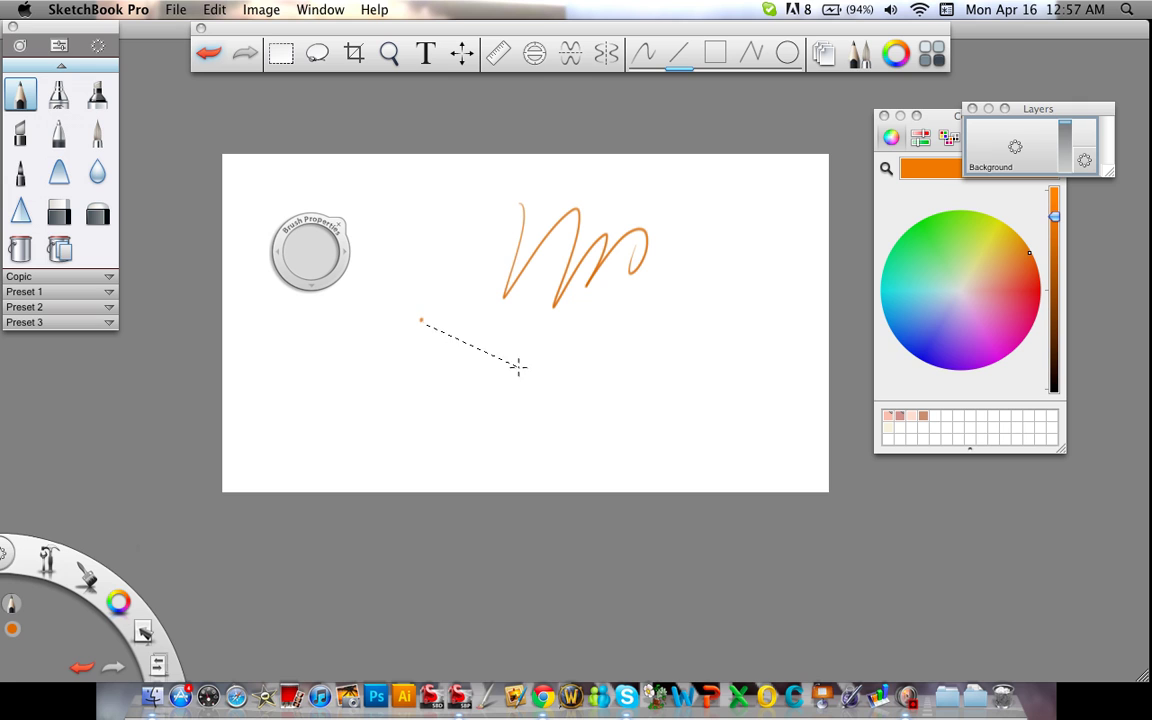
{"action": "left_click_drag", "start_coordinate": [515, 347], "coordinate": [588, 355]}
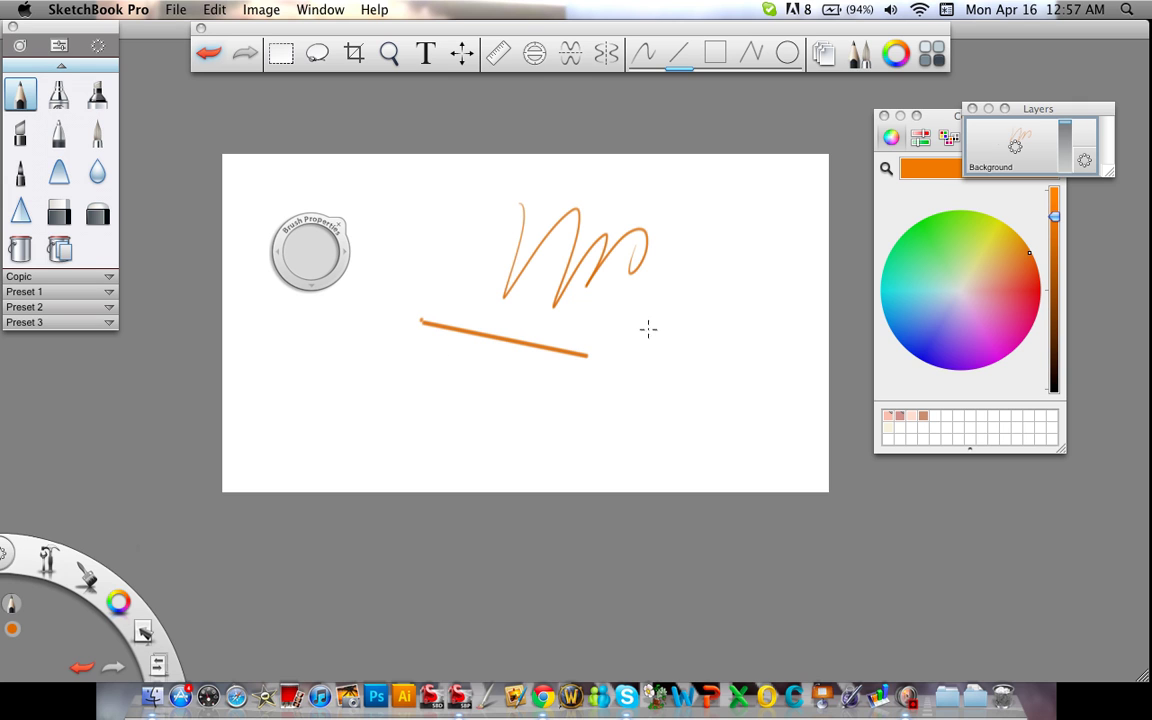
{"action": "left_click", "coordinate": [715, 53]}
{"action": "left_click_drag", "start_coordinate": [700, 258], "coordinate": [771, 306]}
Draw a multi-segment polyline between the zigzag and the rectangle, and a wide ellipse on the zigzag's other side.
{"action": "left_click", "coordinate": [751, 53]}
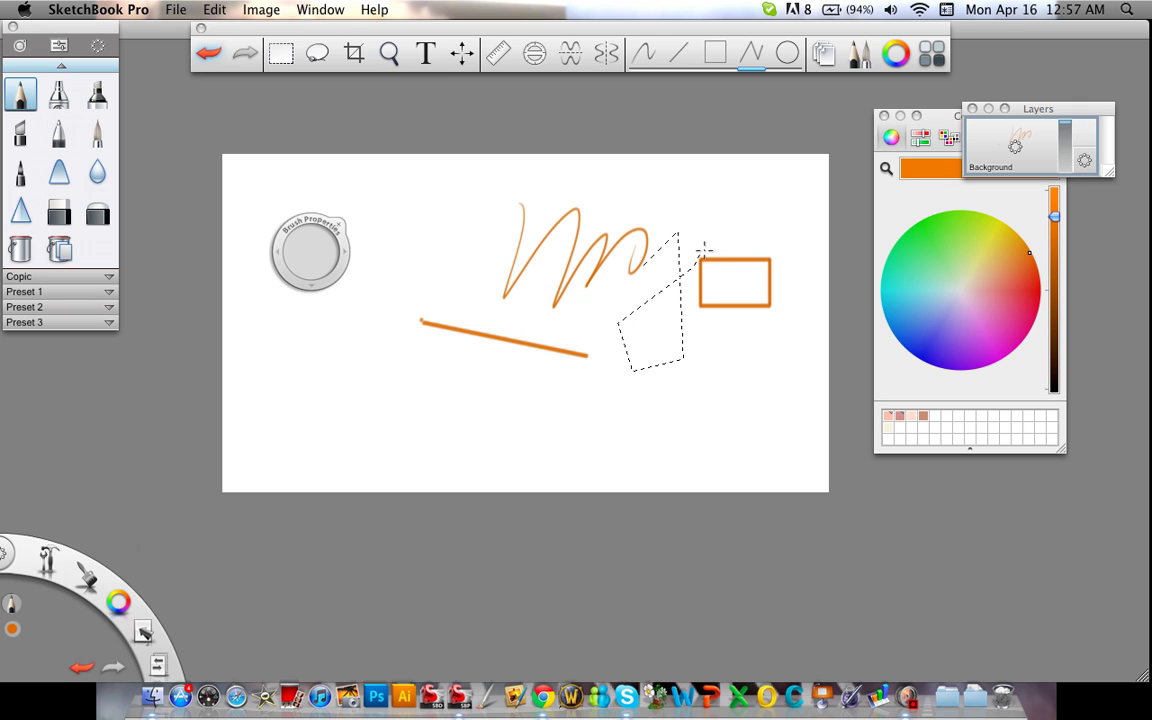
{"action": "double_click", "coordinate": [725, 221]}
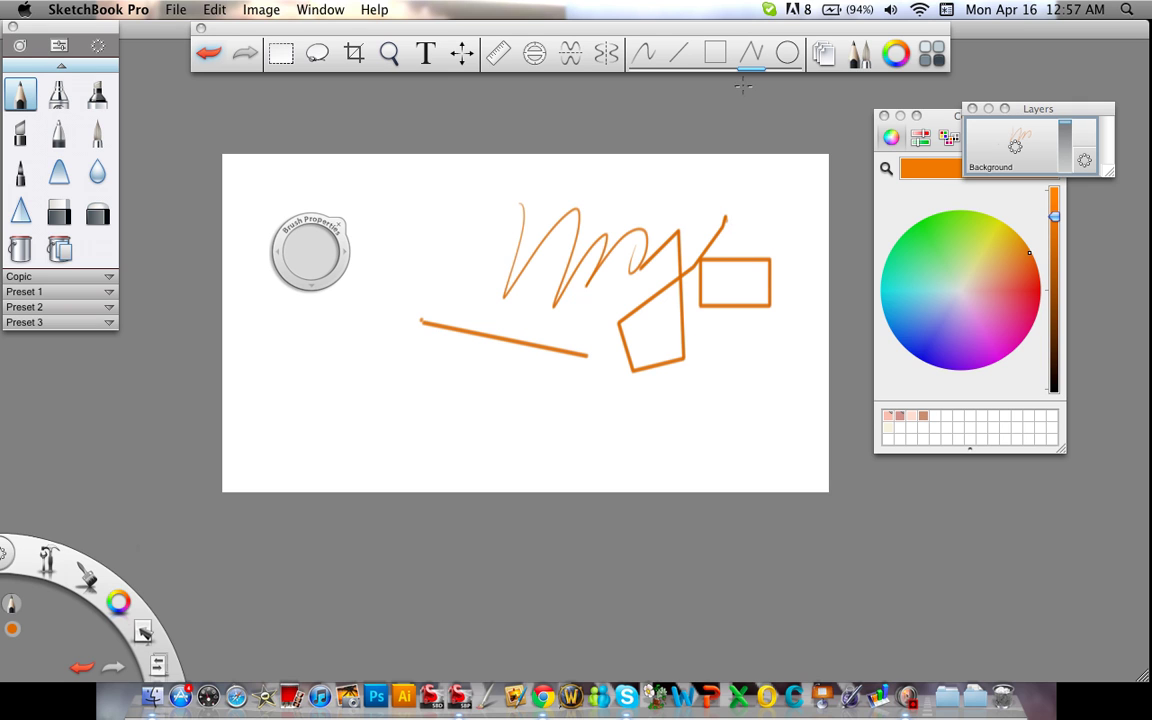
{"action": "left_click", "coordinate": [787, 53]}
{"action": "left_click_drag", "start_coordinate": [465, 255], "coordinate": [489, 261]}
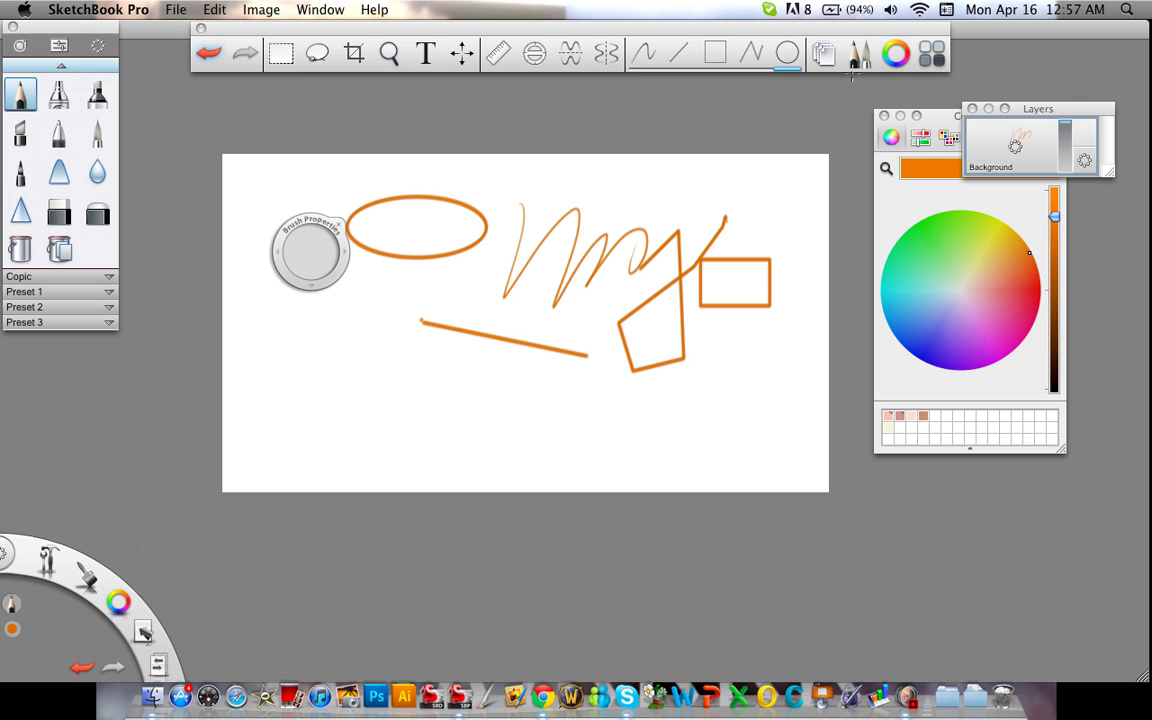
Reposition the toolbar and the brush palette slightly within the workspace.
{"action": "left_click_drag", "start_coordinate": [826, 30], "coordinate": [808, 30]}
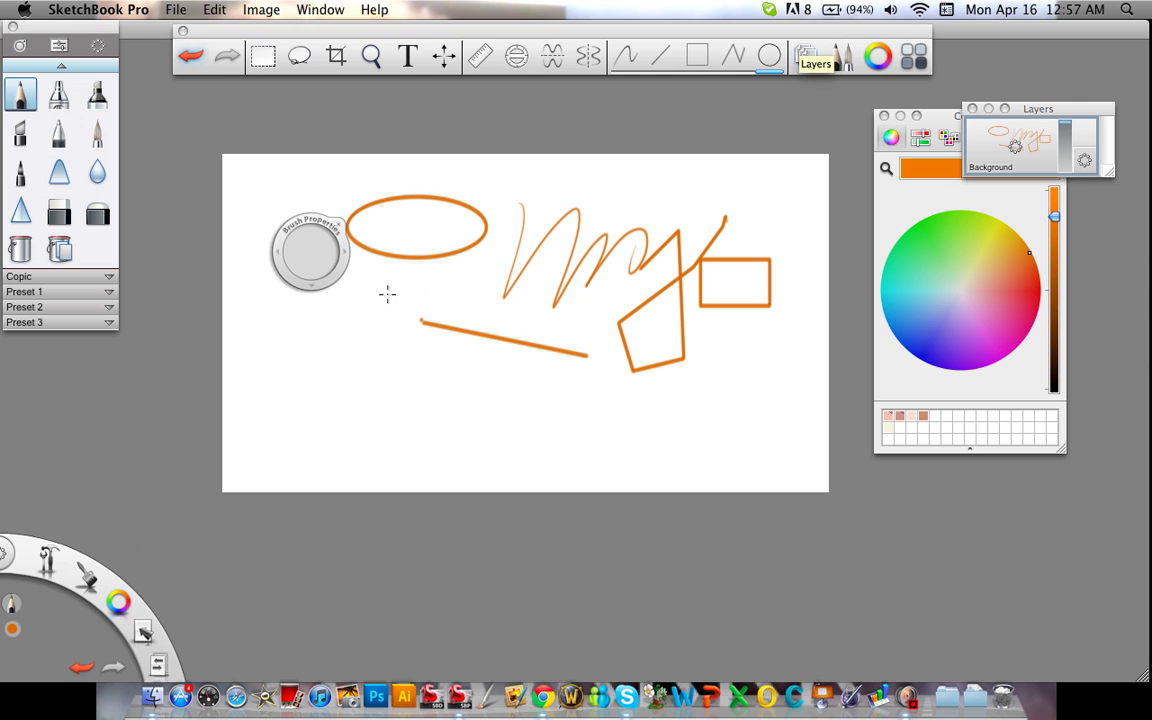
{"action": "left_click_drag", "start_coordinate": [24, 31], "coordinate": [31, 50]}
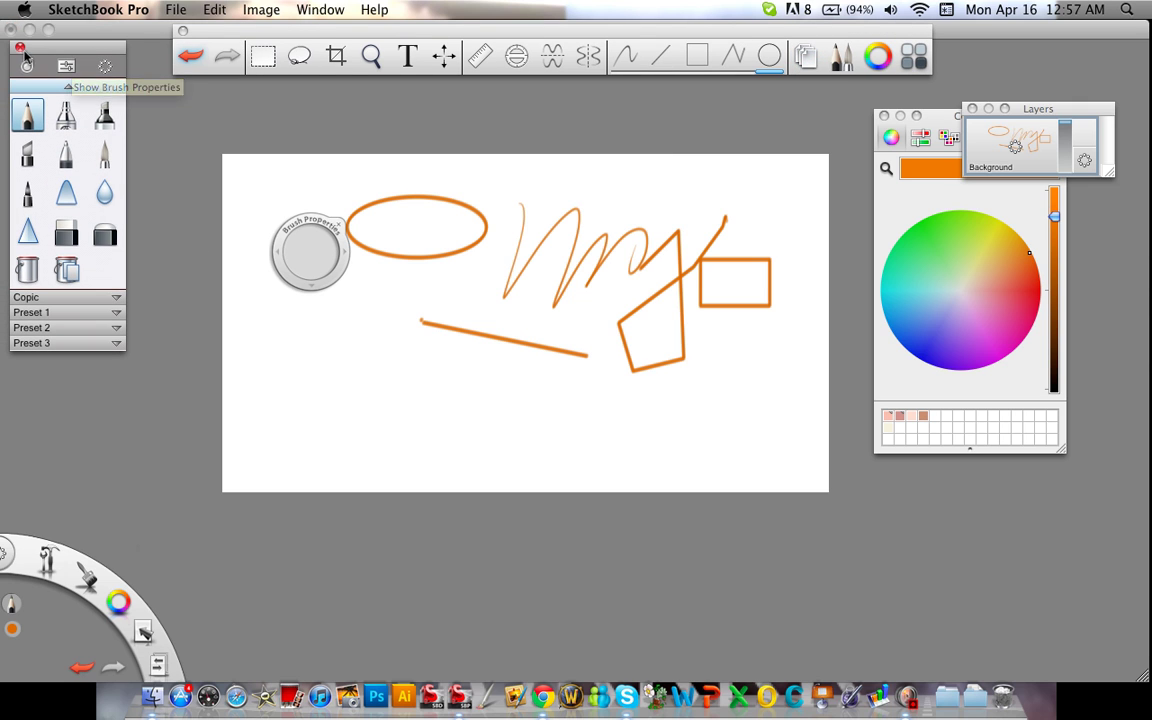
Hide the brush palette and show it again, twice.
{"action": "left_click", "coordinate": [20, 48]}
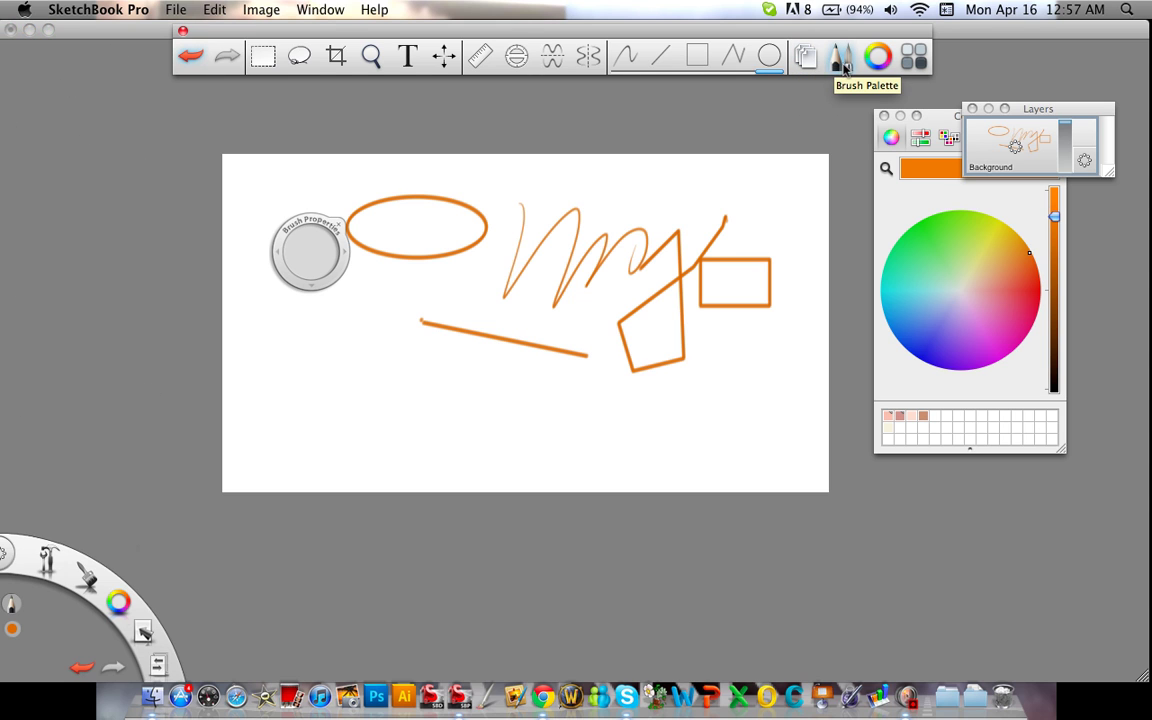
{"action": "left_click", "coordinate": [843, 66]}
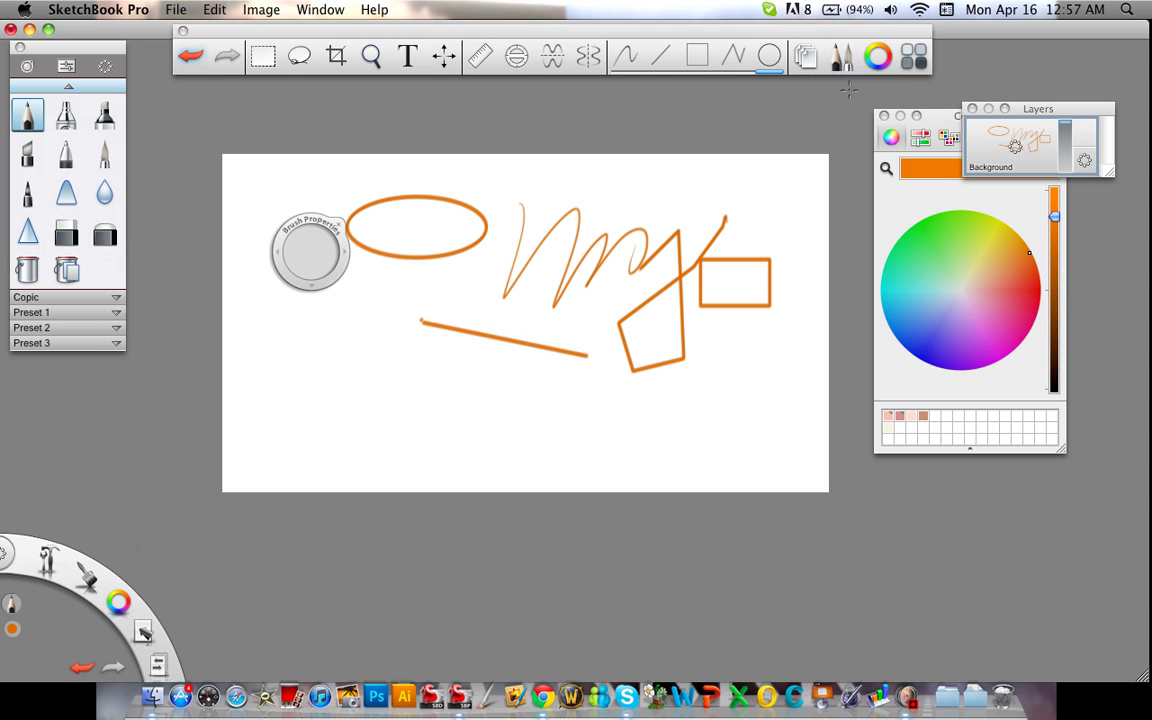
{"action": "left_click", "coordinate": [843, 66]}
{"action": "left_click", "coordinate": [842, 67]}
Hide and reshow the Layers window, and move it further over the colour editor.
{"action": "left_click", "coordinate": [808, 60]}
{"action": "left_click", "coordinate": [810, 64]}
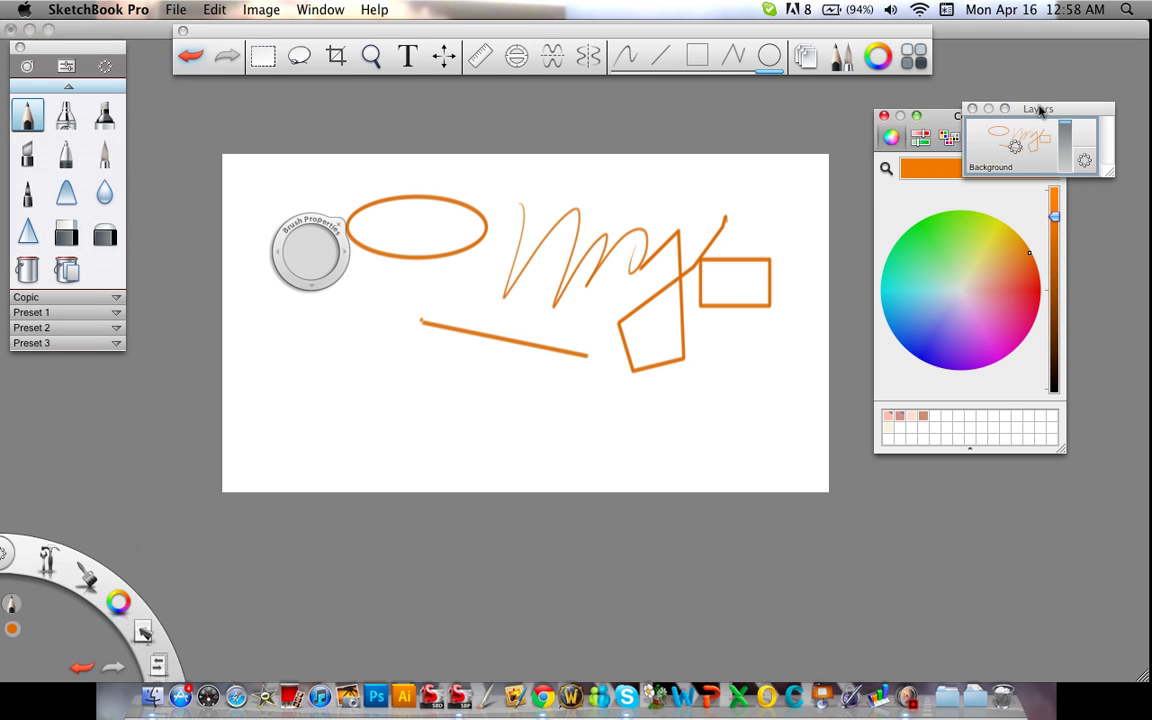
{"action": "mouse_move", "coordinate": [1040, 108]}
{"action": "left_mouse_down"}
{"action": "mouse_move", "coordinate": [907, 108]}
{"action": "mouse_move", "coordinate": [989, 106]}
{"action": "left_mouse_up"}
Toggle the brush palette's visibility off and back on.
{"action": "left_click", "coordinate": [845, 57]}
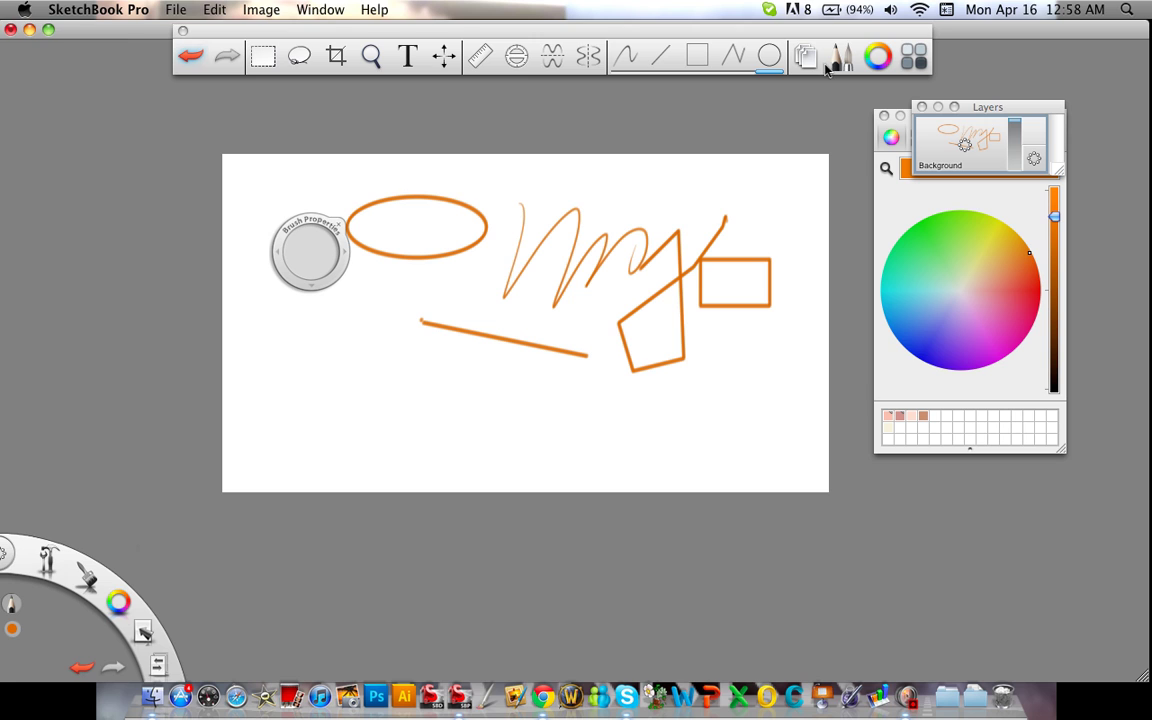
{"action": "left_click", "coordinate": [840, 60]}
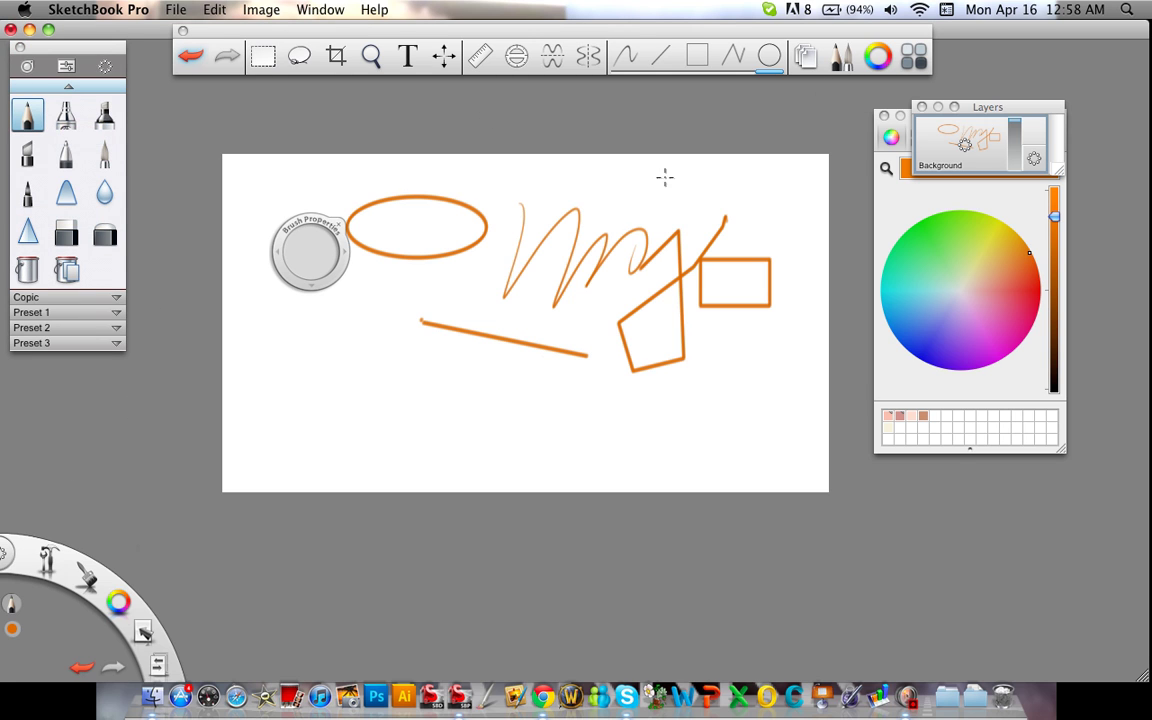
Hide and reshow the colour editor, and move it slightly closer to the canvas.
{"action": "left_click", "coordinate": [877, 56]}
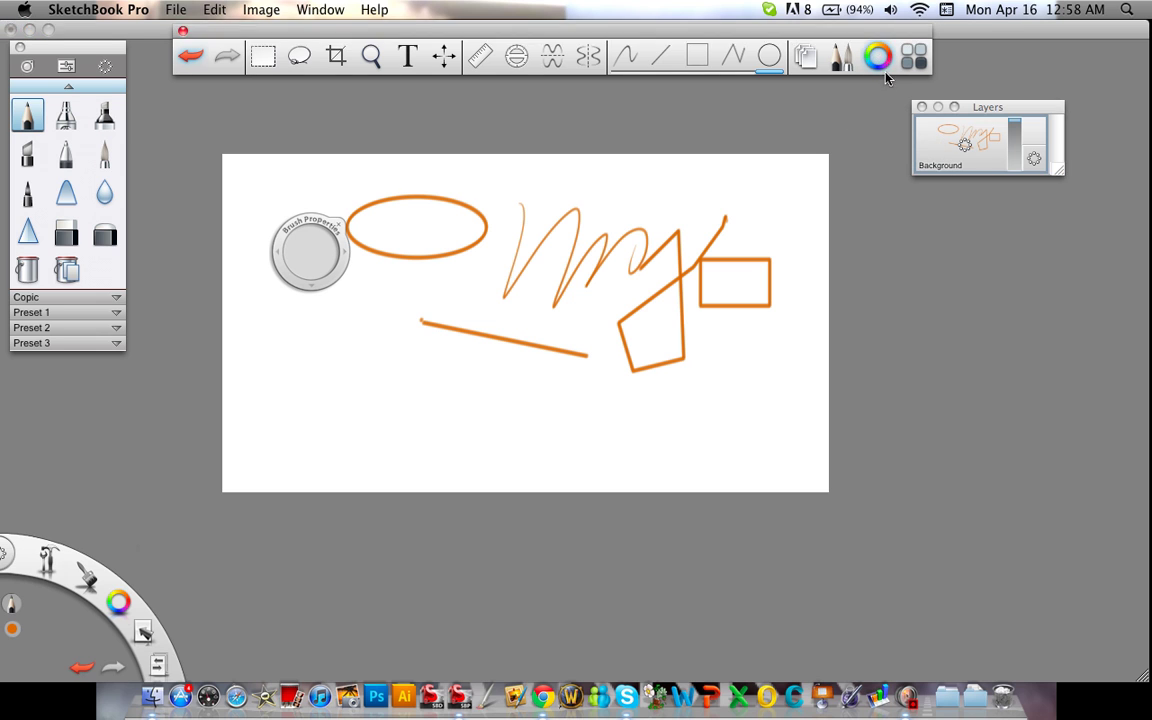
{"action": "left_click", "coordinate": [877, 56]}
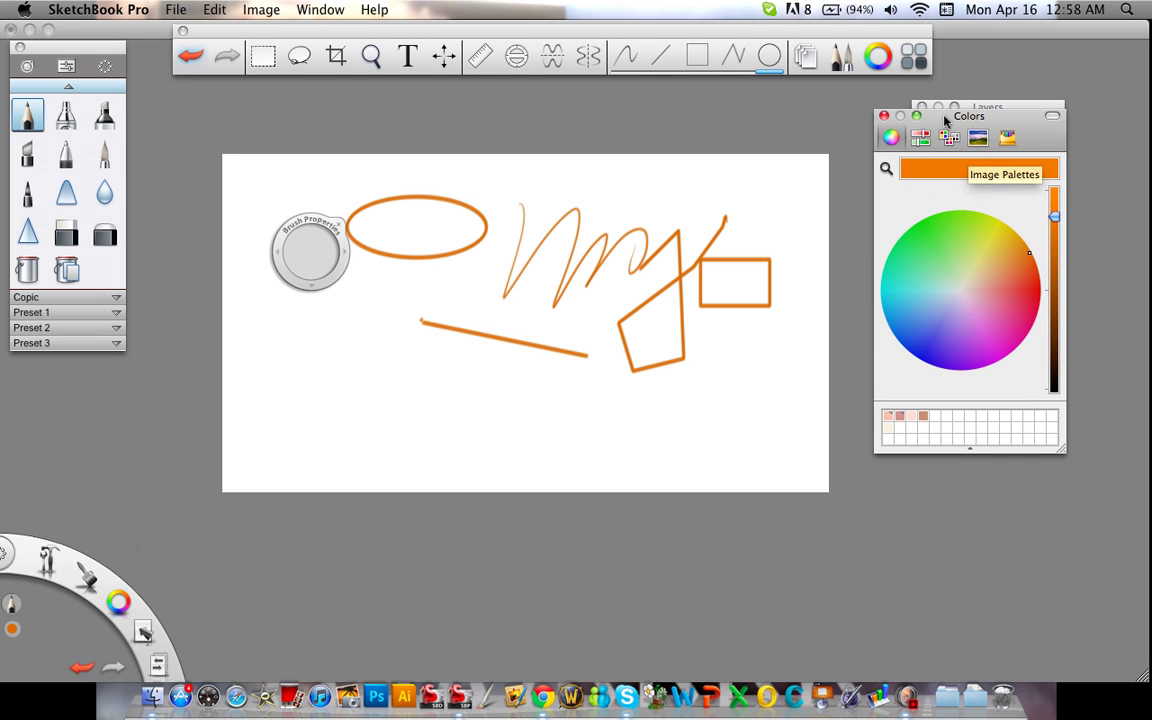
{"action": "left_click_drag", "start_coordinate": [940, 116], "coordinate": [922, 128]}
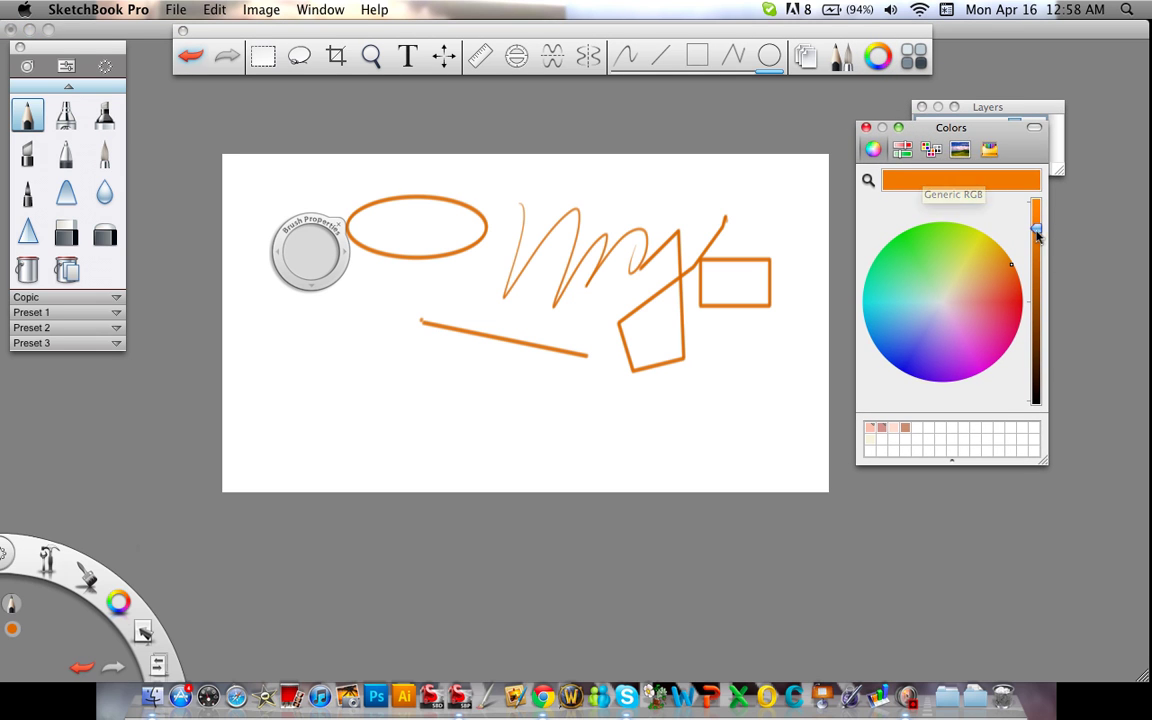
Raise the colour brightness to maximum and pick a pale yellow from the colour wheel.
{"action": "mouse_move", "coordinate": [1036, 229]}
{"action": "left_mouse_down"}
{"action": "mouse_move", "coordinate": [1037, 382]}
{"action": "mouse_move", "coordinate": [1036, 204]}
{"action": "left_mouse_up"}
{"action": "mouse_move", "coordinate": [983, 297]}
{"action": "left_mouse_down"}
{"action": "mouse_move", "coordinate": [951, 244]}
{"action": "mouse_move", "coordinate": [962, 279]}
{"action": "left_mouse_up"}
Look through the colour editor's sliders, palettes, Spectrum image and crayons, sampling a light green, and return to the colour wheel.
{"action": "left_click", "coordinate": [903, 151]}
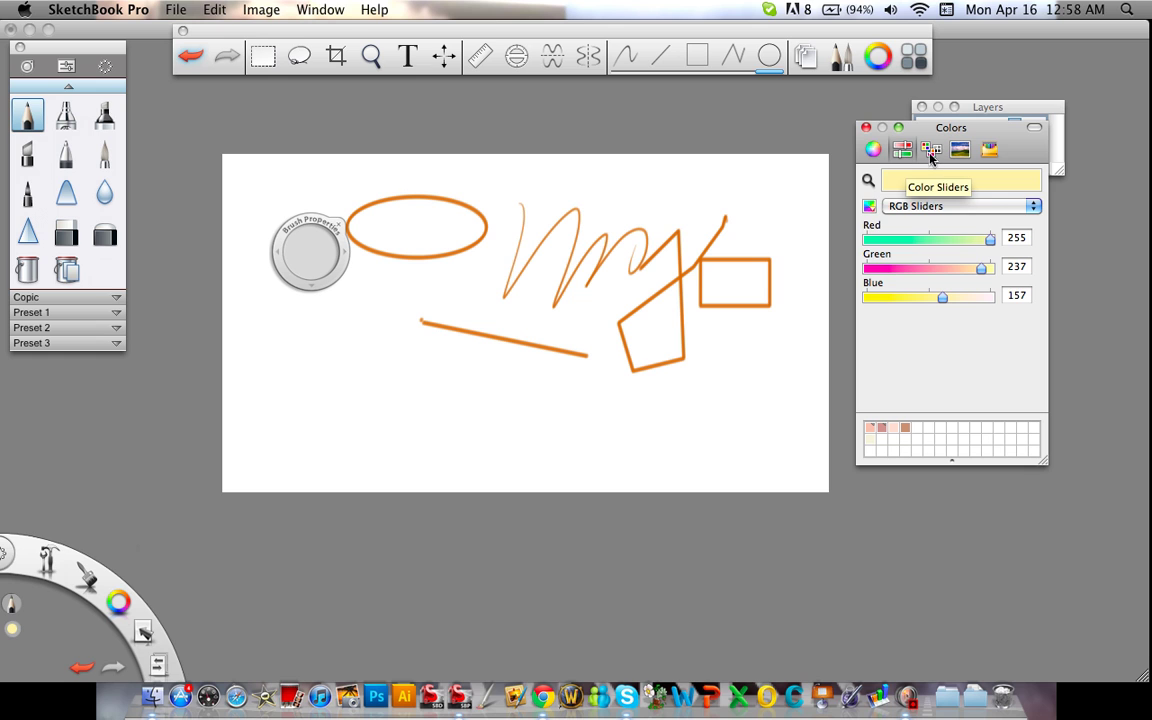
{"action": "left_click", "coordinate": [931, 152]}
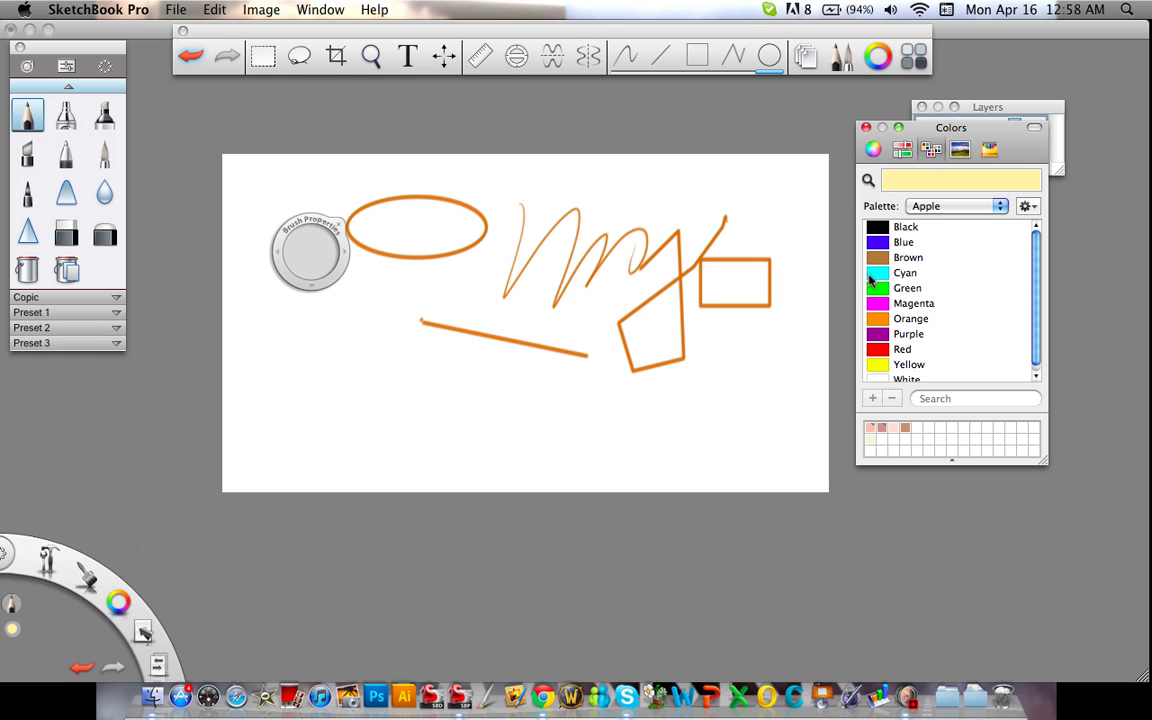
{"action": "left_click", "coordinate": [960, 149]}
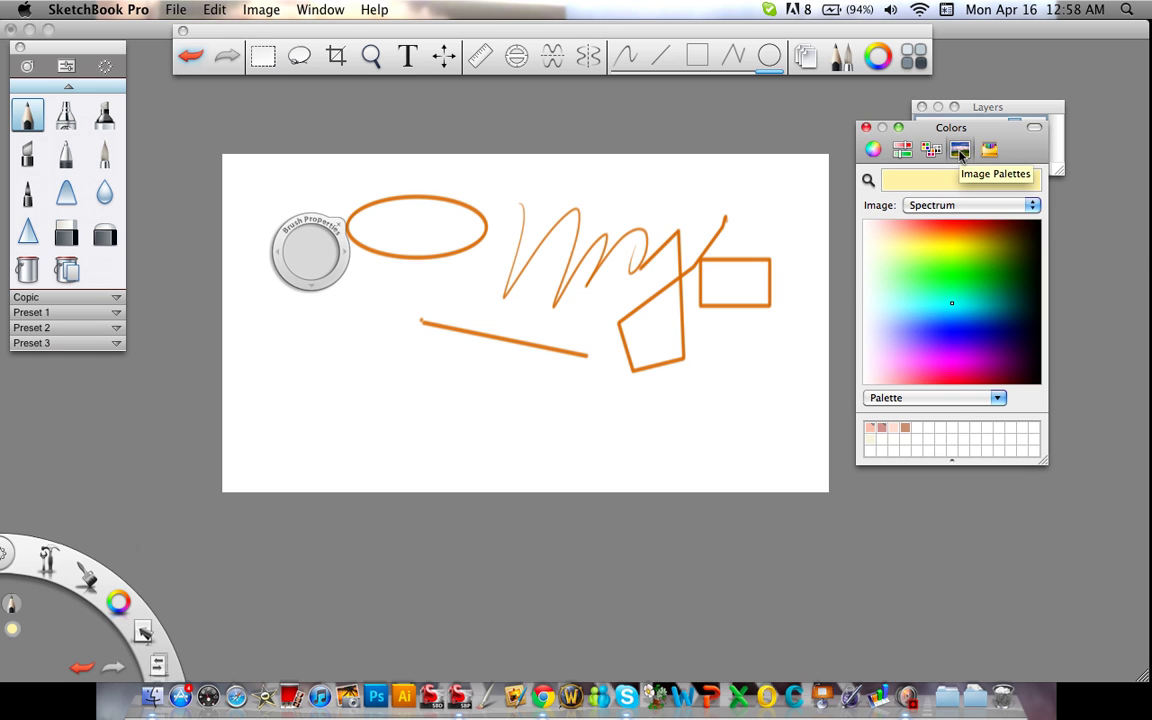
{"action": "left_click", "coordinate": [900, 260]}
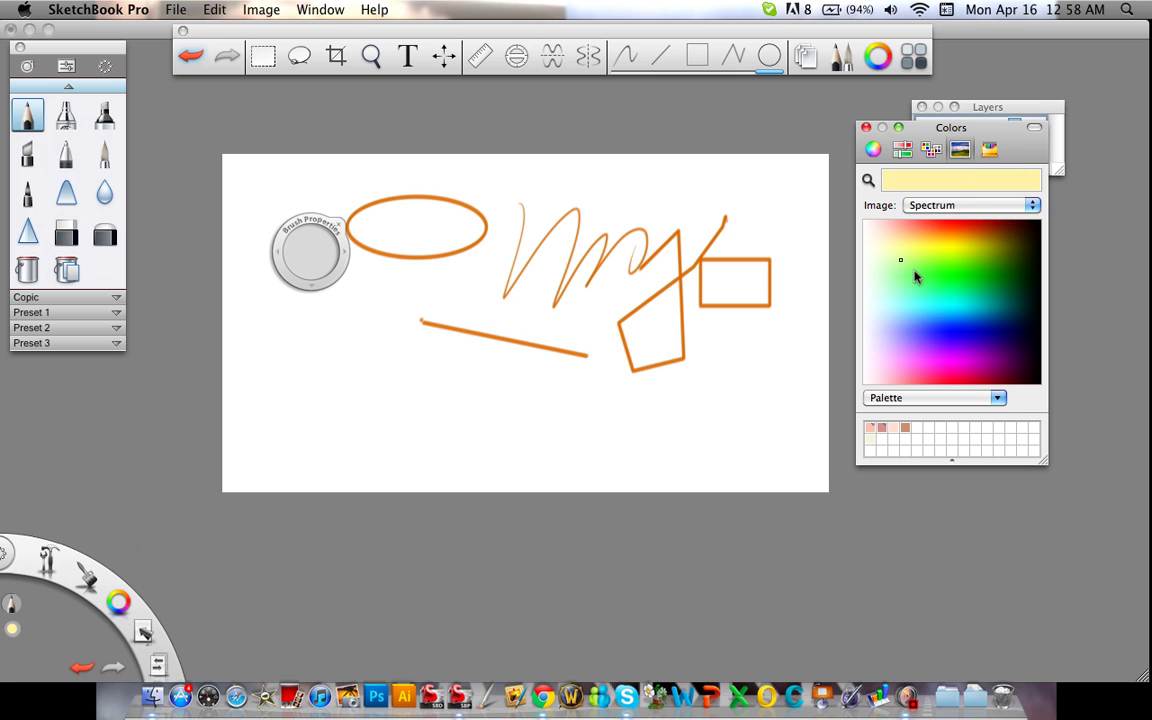
{"action": "left_click", "coordinate": [989, 150]}
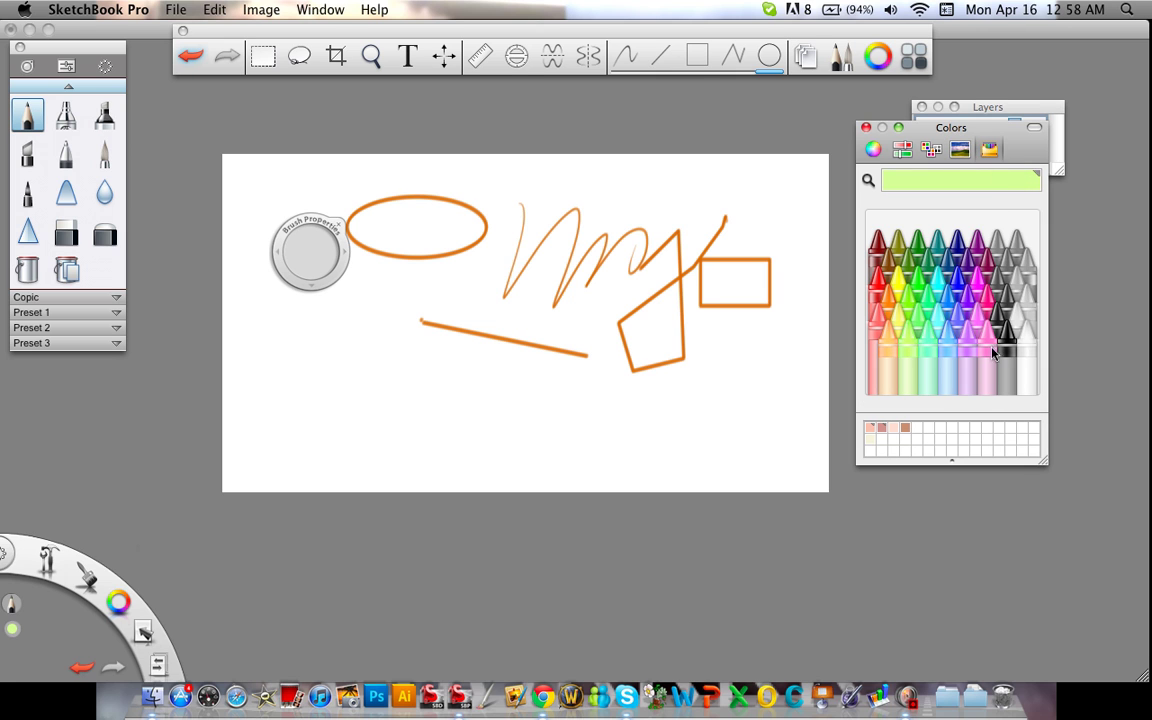
{"action": "left_click", "coordinate": [873, 149]}
Hide the colour editor's row of colour modes and show it again.
{"action": "left_click", "coordinate": [1035, 127]}
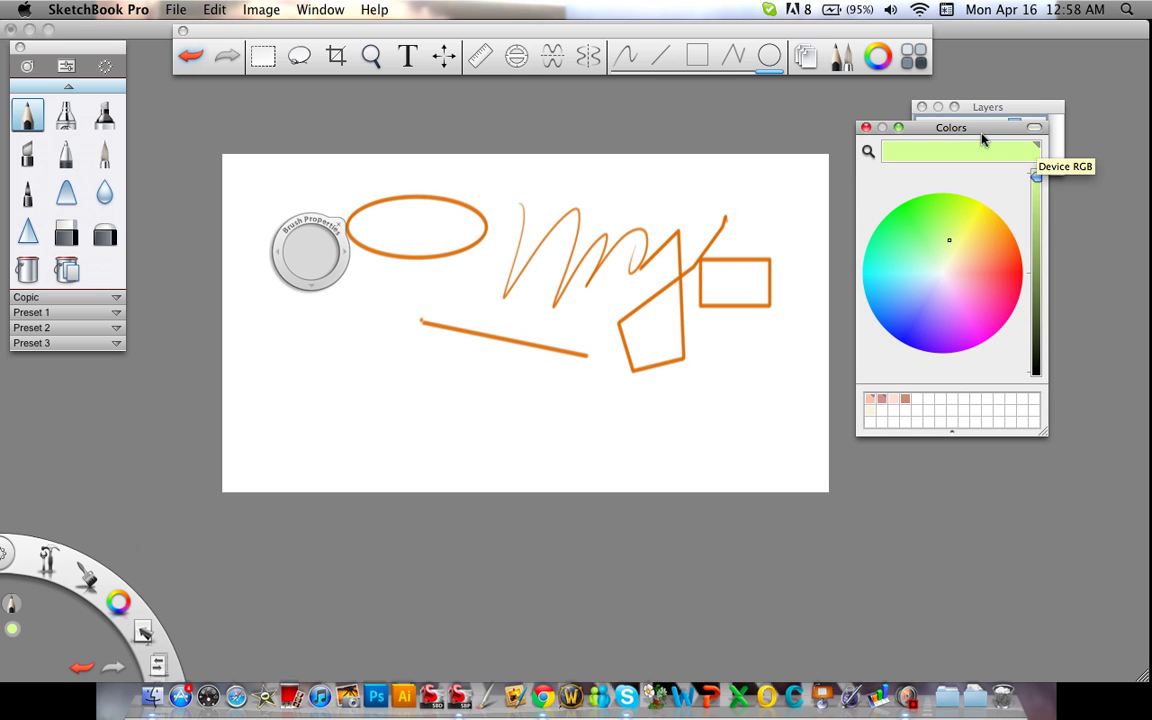
{"action": "left_click", "coordinate": [1036, 130]}
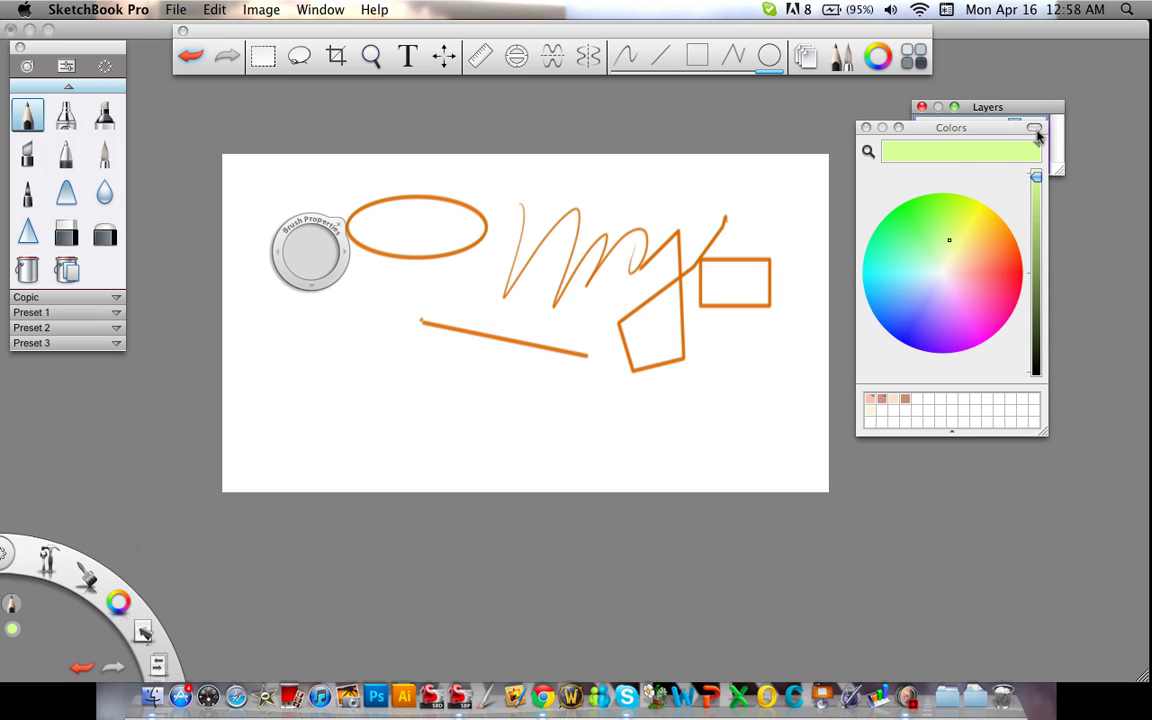
{"action": "left_click", "coordinate": [1035, 130]}
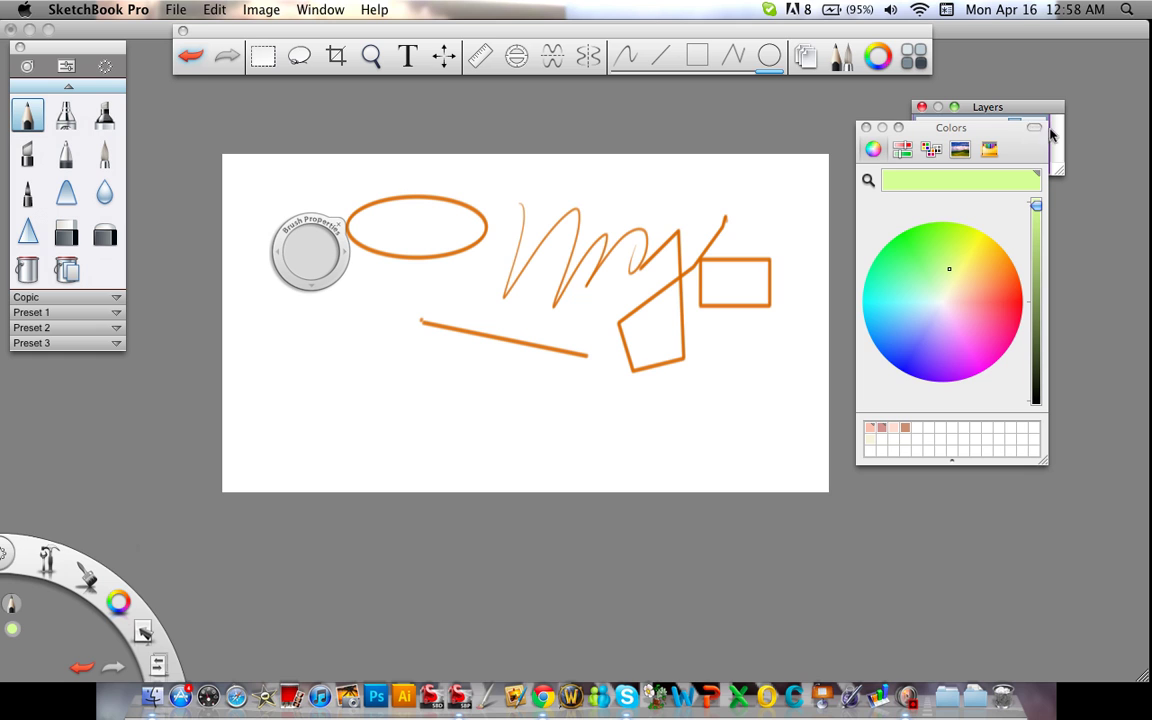
{"action": "left_click", "coordinate": [1006, 206]}
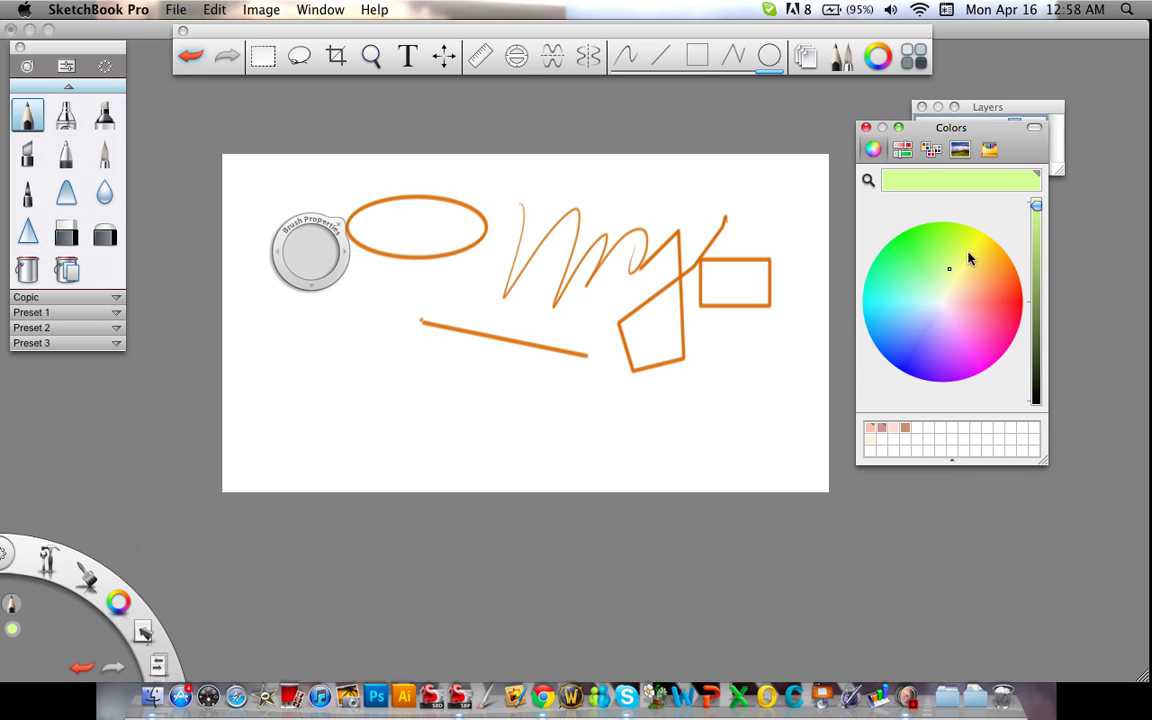
Collapse the colour editor's swatch area and expand it to five rows of swatches.
{"action": "left_click", "coordinate": [951, 460]}
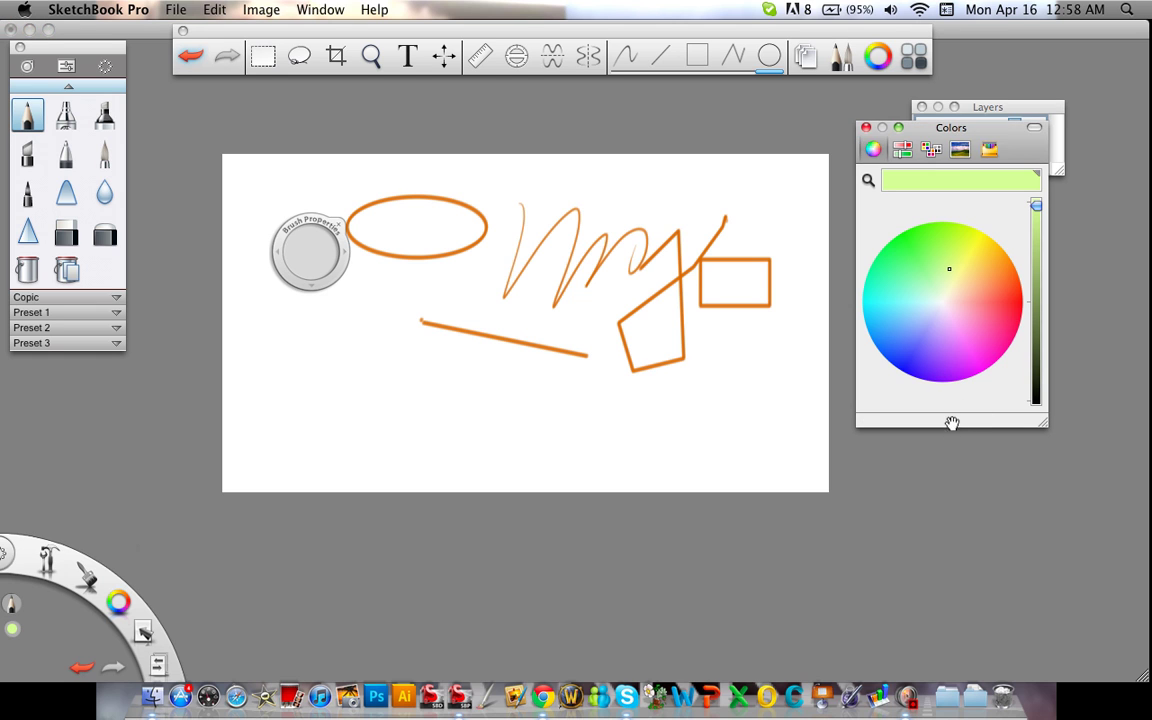
{"action": "left_click_drag", "start_coordinate": [952, 424], "coordinate": [968, 592]}
{"action": "left_click_drag", "start_coordinate": [957, 538], "coordinate": [955, 484]}
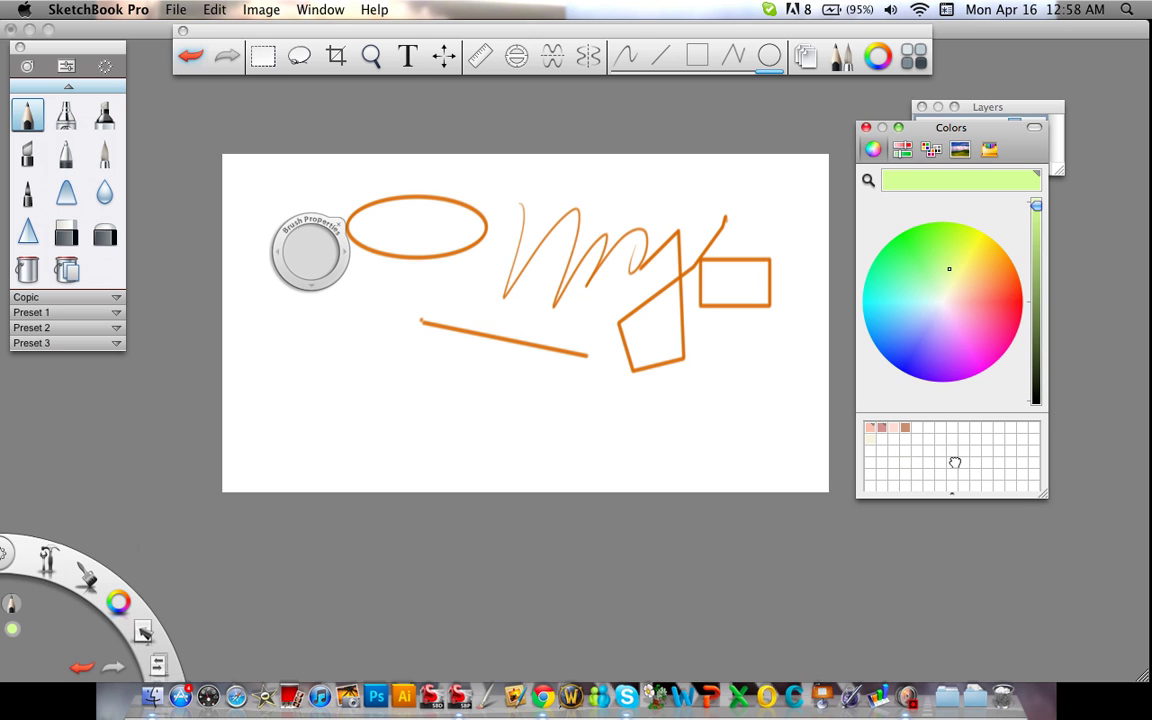
Pick a pinkish red and draw an ellipse beside the orange pentagon with a freehand scribble over its lower part.
{"action": "left_click", "coordinate": [1004, 306]}
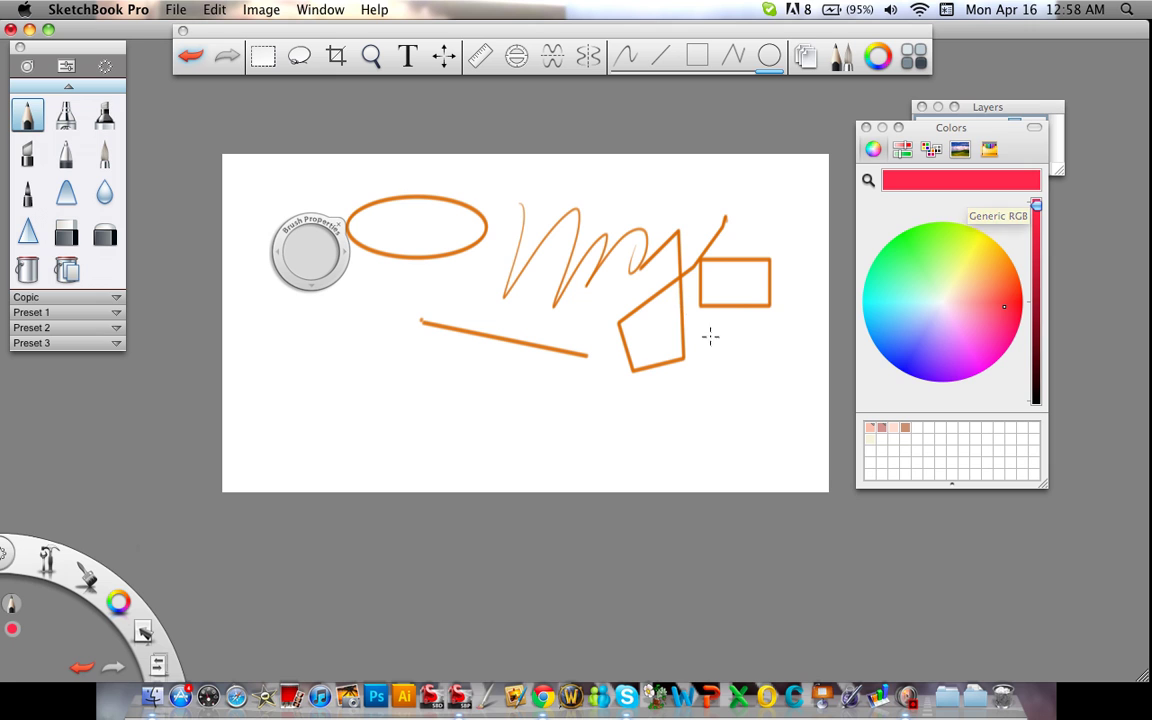
{"action": "left_click_drag", "start_coordinate": [710, 334], "coordinate": [737, 379]}
{"action": "left_click", "coordinate": [627, 55]}
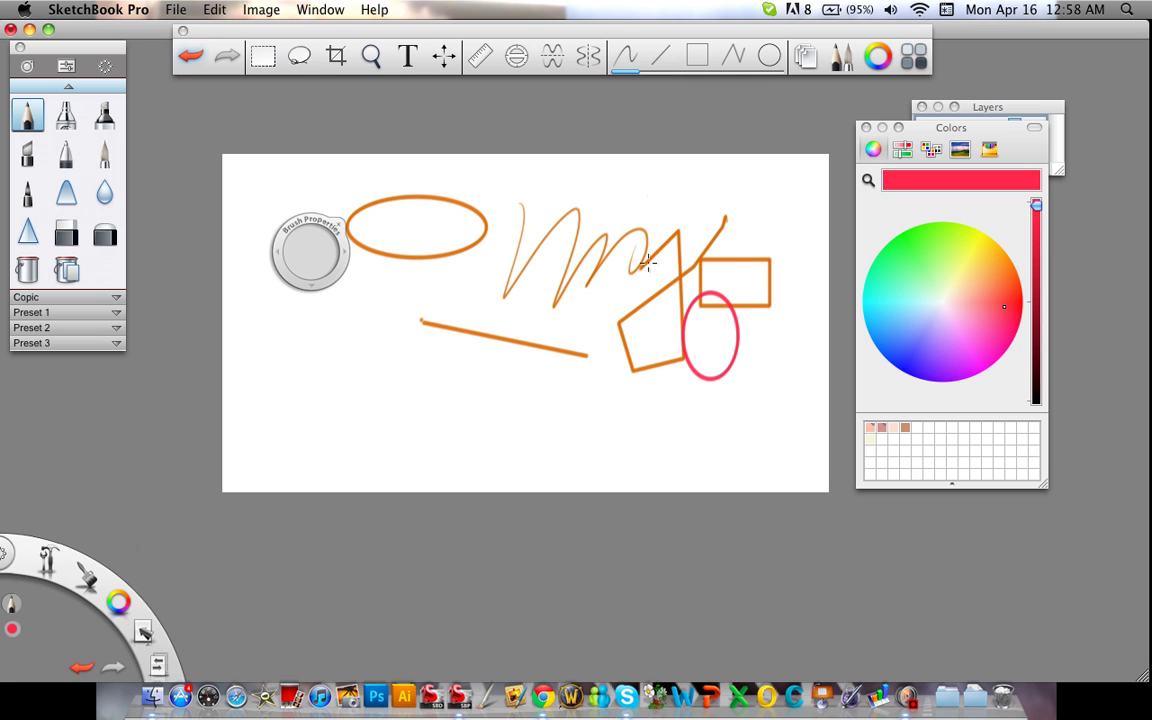
{"action": "mouse_move", "coordinate": [669, 400]}
{"action": "left_mouse_down"}
{"action": "mouse_move", "coordinate": [726, 442]}
{"action": "mouse_move", "coordinate": [694, 342]}
{"action": "mouse_move", "coordinate": [705, 330]}
{"action": "left_mouse_up"}
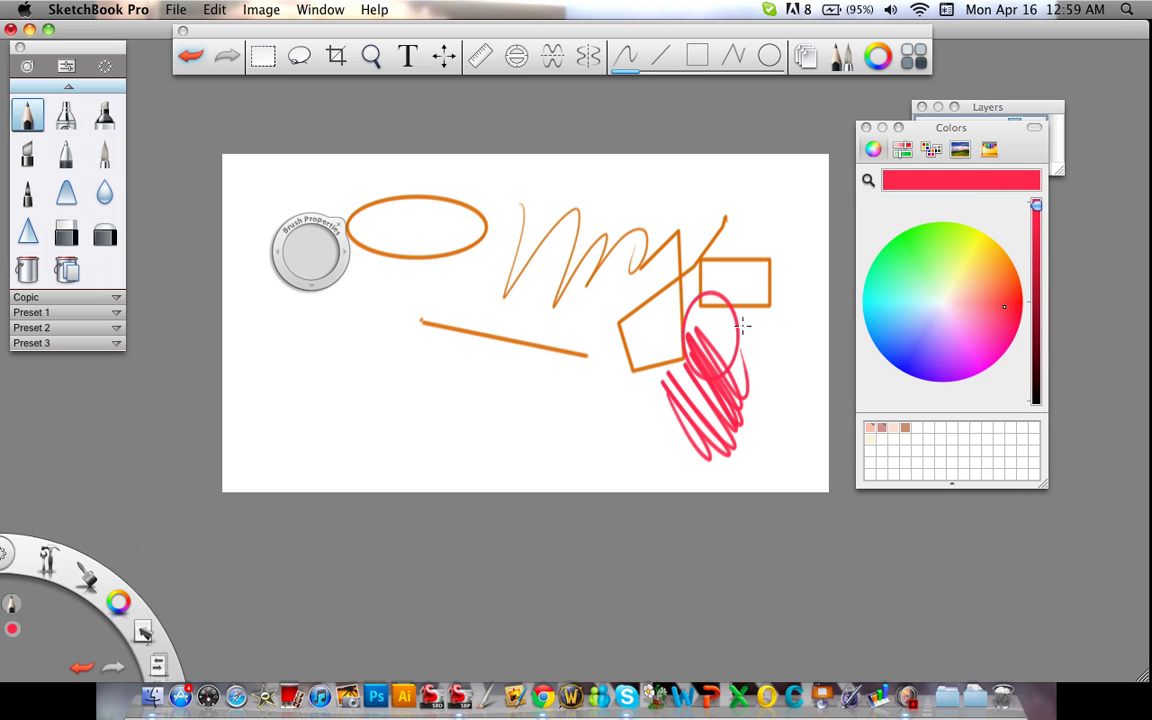
Switch to the marker brush, test it with a red patch above the orange rectangle, and undo the patch.
{"action": "left_click", "coordinate": [104, 115]}
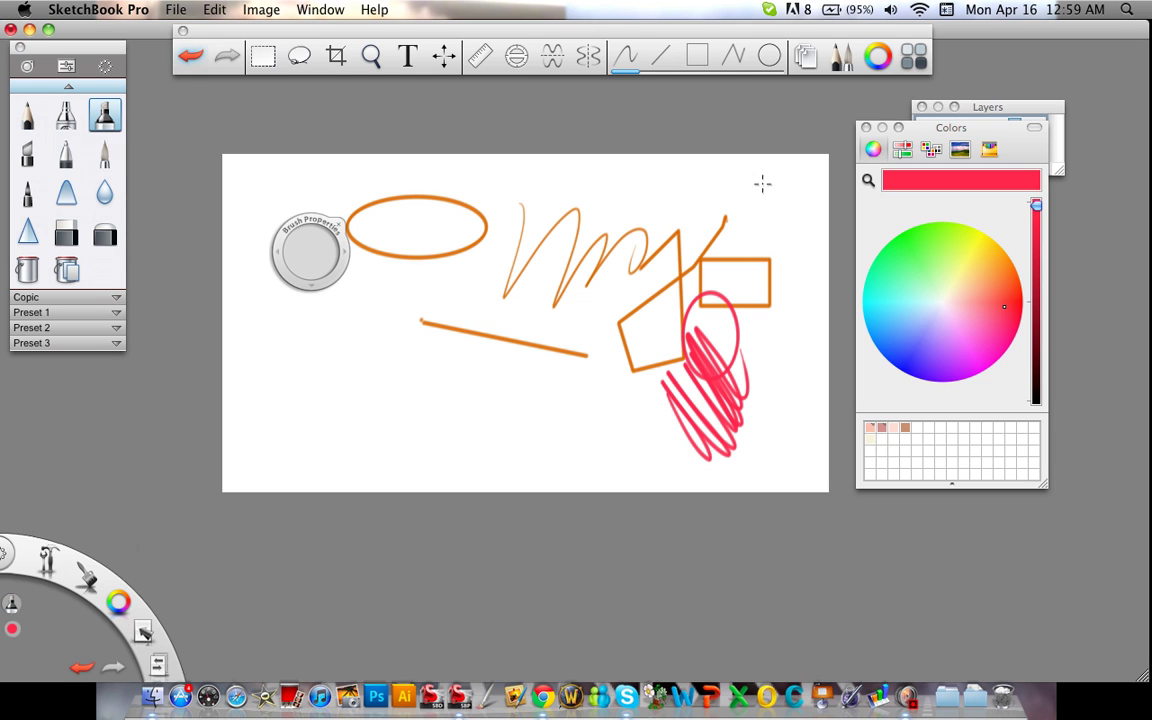
{"action": "left_click_drag", "start_coordinate": [762, 182], "coordinate": [793, 186]}
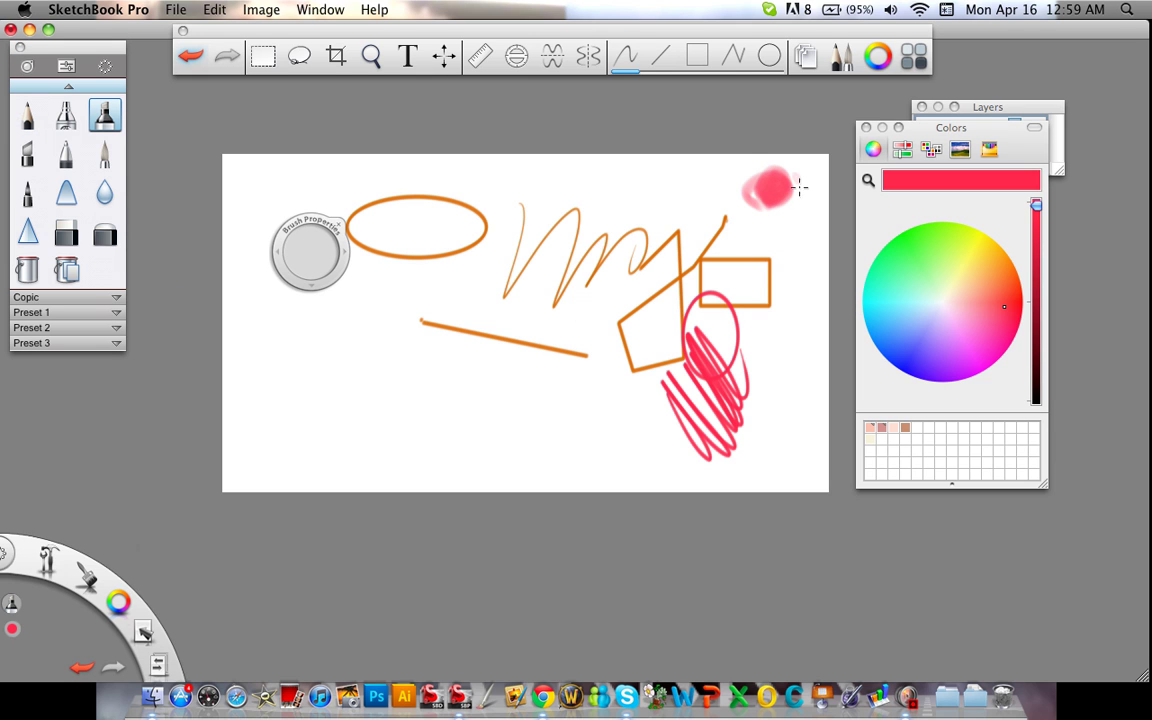
{"action": "left_click", "coordinate": [190, 56]}
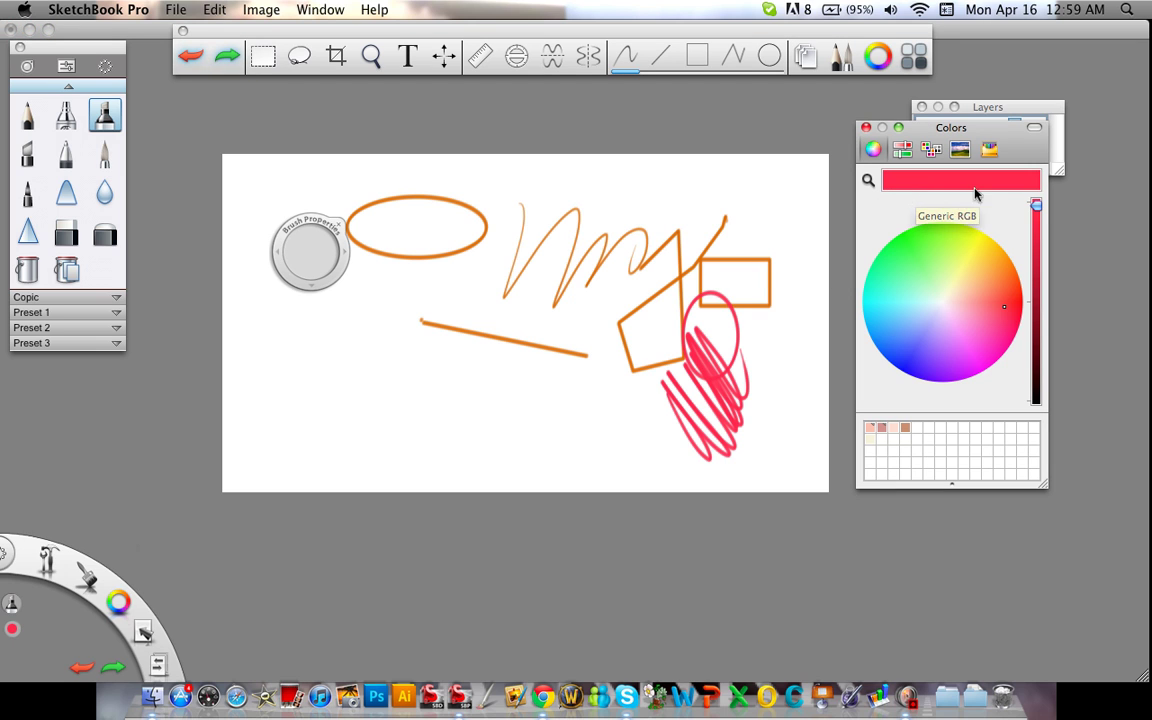
Store the current pinkish red as a swatch in the first row of the swatch area.
{"action": "left_click_drag", "start_coordinate": [945, 185], "coordinate": [957, 195]}
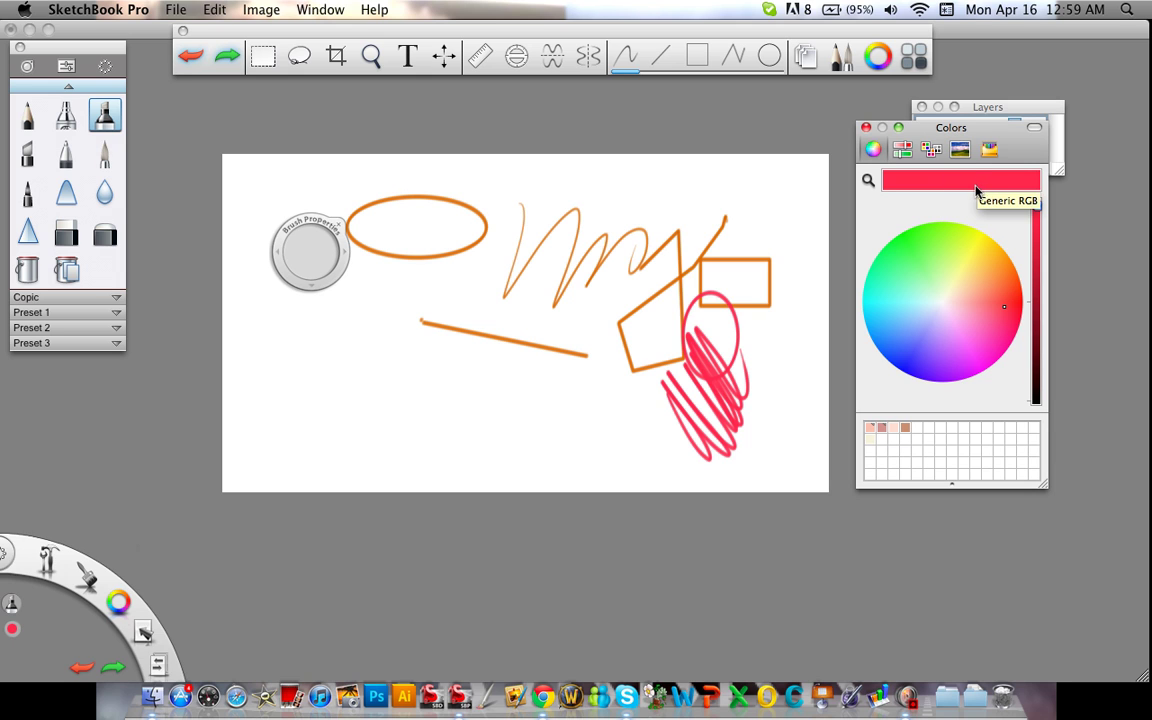
{"action": "left_click_drag", "start_coordinate": [975, 190], "coordinate": [950, 428]}
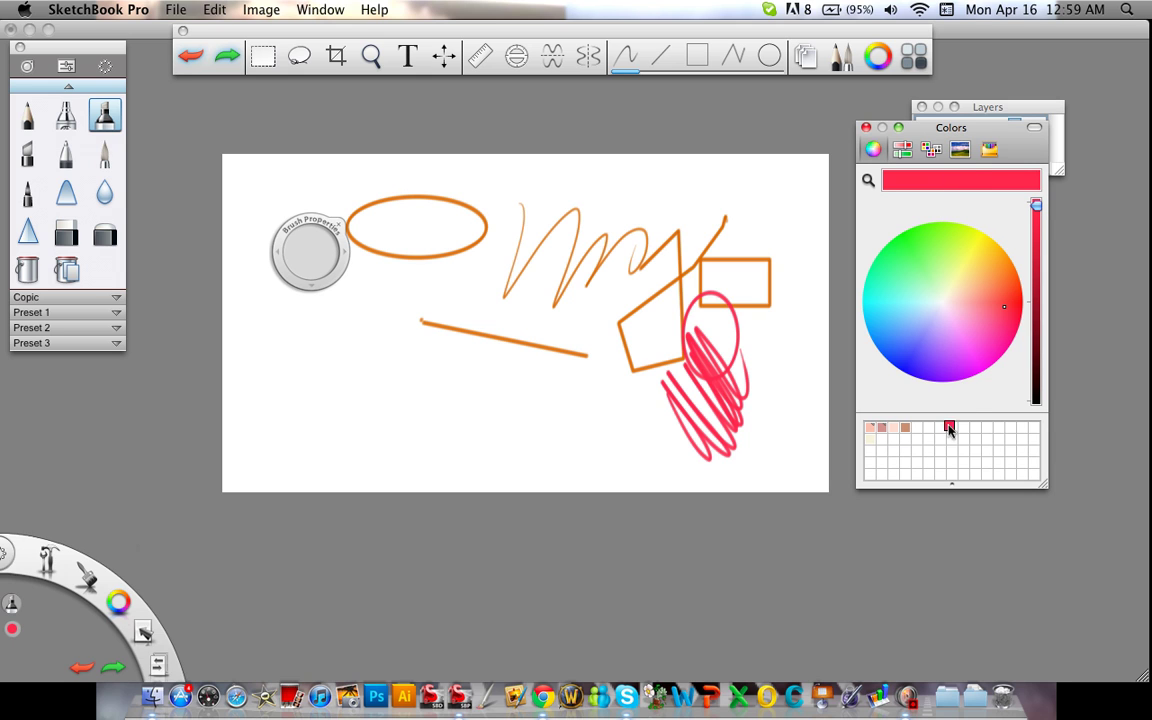
Darken the colour, choose a green from the wheel, and paint a marker patch beside the red scribble.
{"action": "left_click_drag", "start_coordinate": [1036, 205], "coordinate": [1036, 288]}
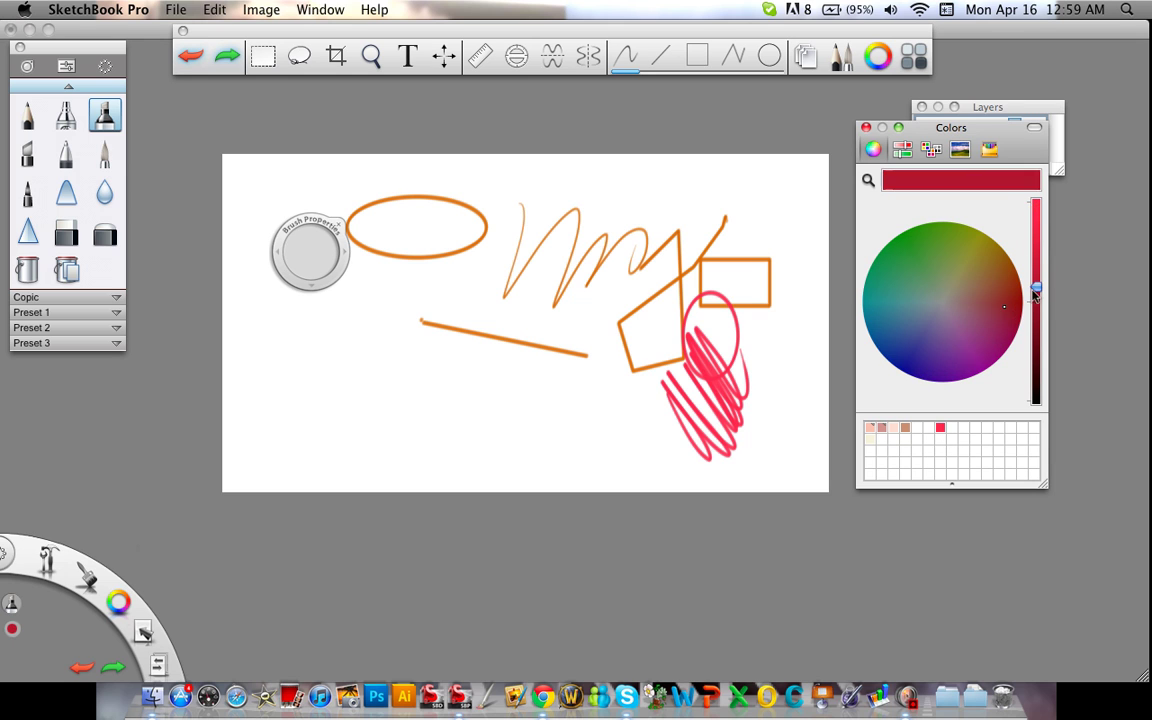
{"action": "left_click", "coordinate": [950, 246]}
{"action": "left_click", "coordinate": [941, 232]}
{"action": "mouse_move", "coordinate": [612, 368]}
{"action": "left_mouse_down"}
{"action": "mouse_move", "coordinate": [658, 410]}
{"action": "mouse_move", "coordinate": [625, 375]}
{"action": "mouse_move", "coordinate": [620, 400]}
{"action": "mouse_move", "coordinate": [650, 430]}
{"action": "left_mouse_up"}
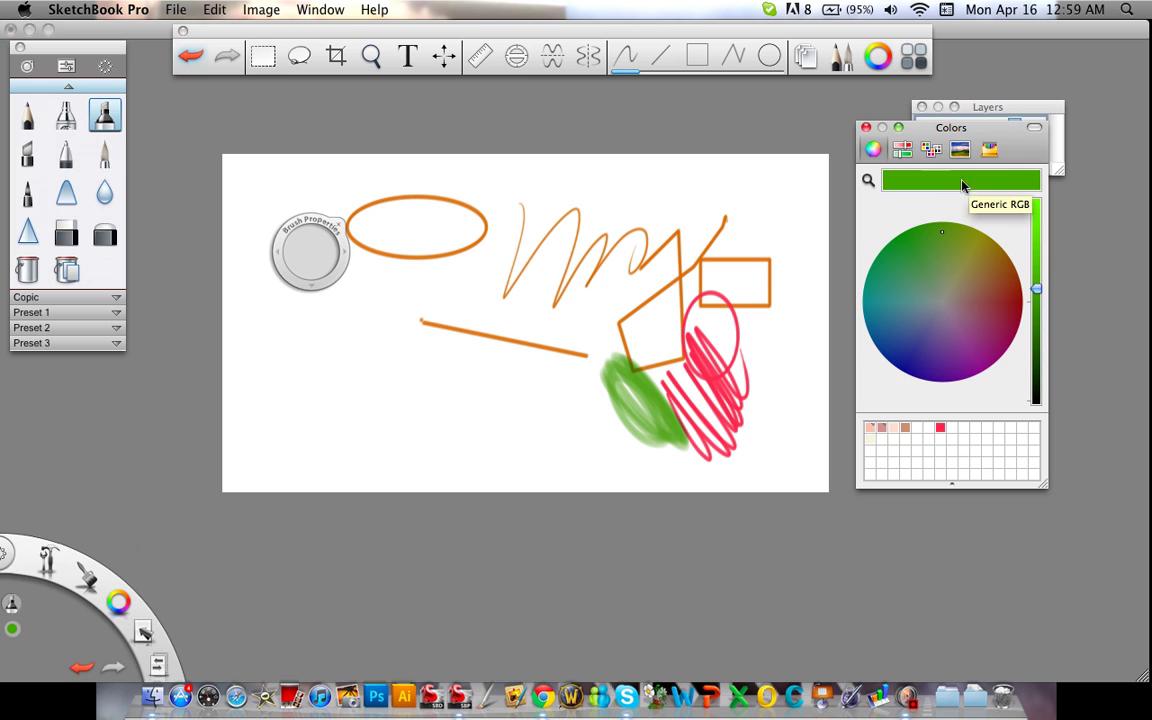
Store the green as a swatch beside the red one, and paint strokes next to the scribble using the saved red.
{"action": "mouse_move", "coordinate": [964, 183]}
{"action": "left_mouse_down"}
{"action": "mouse_move", "coordinate": [967, 420]}
{"action": "mouse_move", "coordinate": [952, 427]}
{"action": "left_mouse_up"}
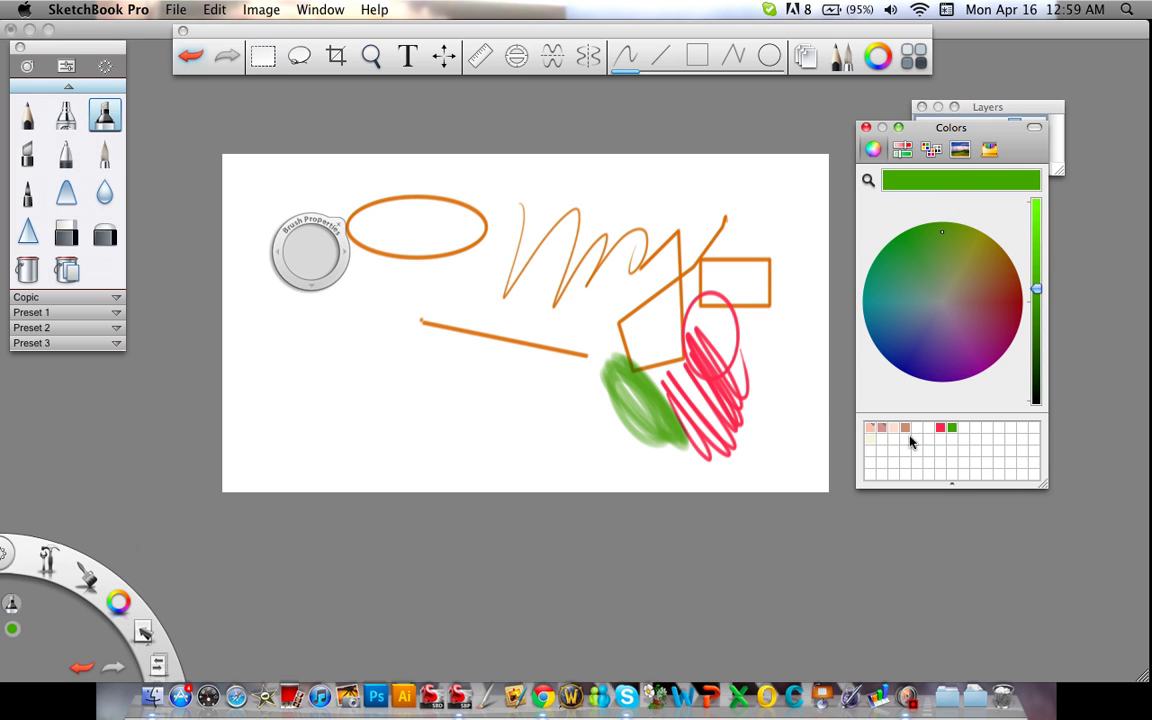
{"action": "left_click", "coordinate": [953, 428]}
{"action": "left_click", "coordinate": [941, 428]}
{"action": "mouse_move", "coordinate": [712, 325]}
{"action": "left_mouse_down"}
{"action": "mouse_move", "coordinate": [745, 395]}
{"action": "mouse_move", "coordinate": [776, 399]}
{"action": "mouse_move", "coordinate": [768, 300]}
{"action": "left_mouse_up"}
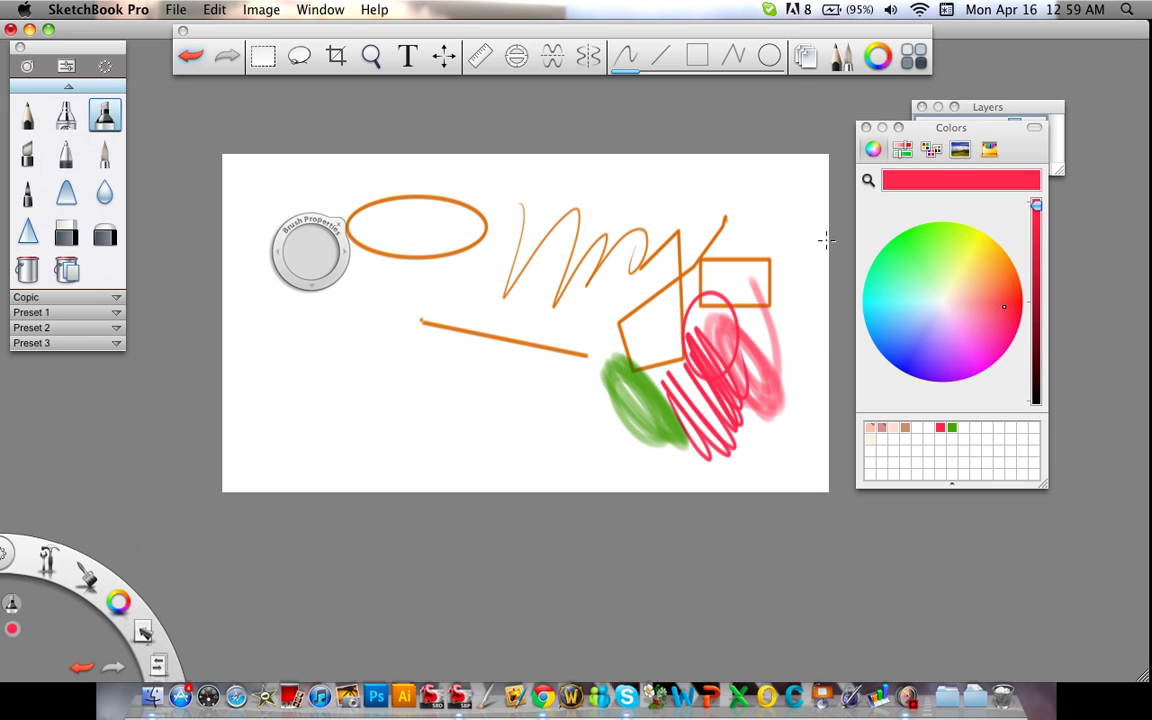
Open the Copic Library, look through its yellow-green and orange colour families, and close it.
{"action": "left_click", "coordinate": [843, 55]}
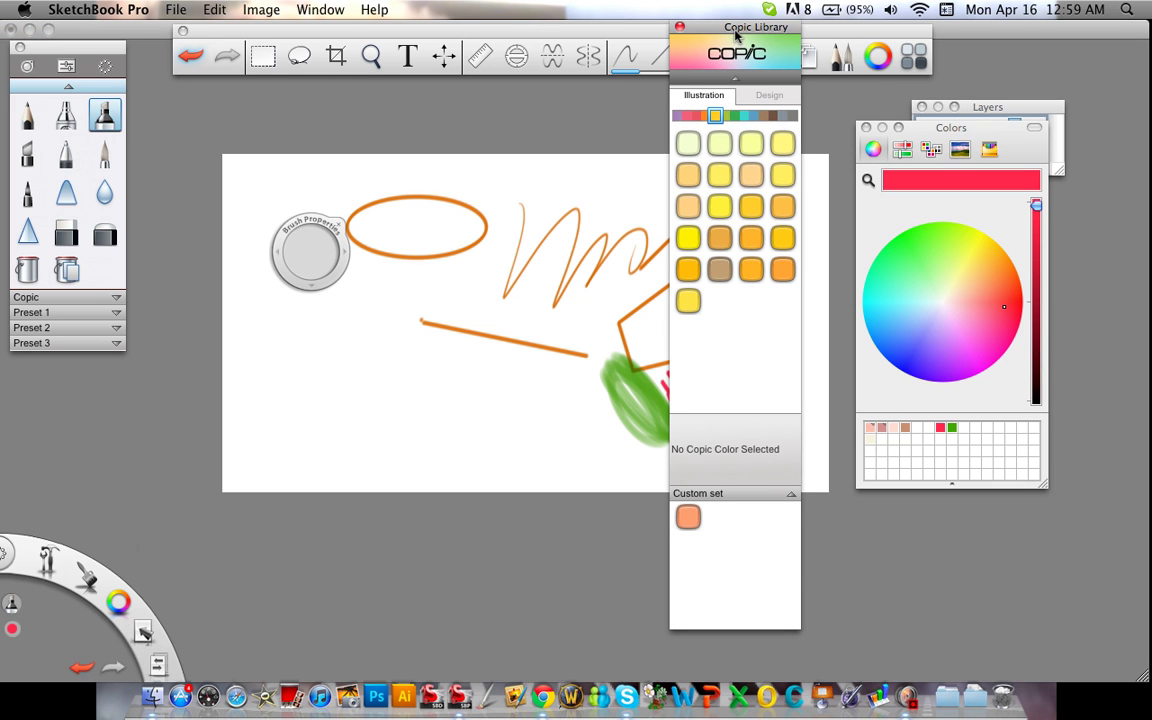
{"action": "left_click_drag", "start_coordinate": [735, 33], "coordinate": [698, 33]}
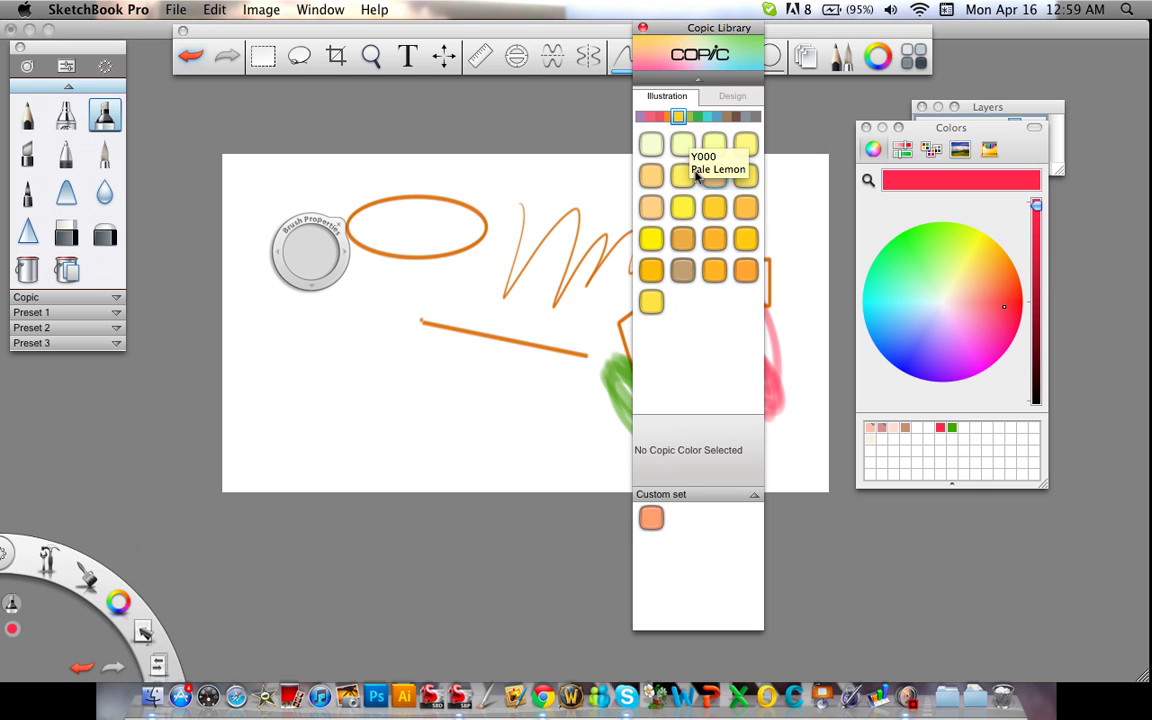
{"action": "left_click", "coordinate": [690, 117]}
{"action": "left_click", "coordinate": [668, 117]}
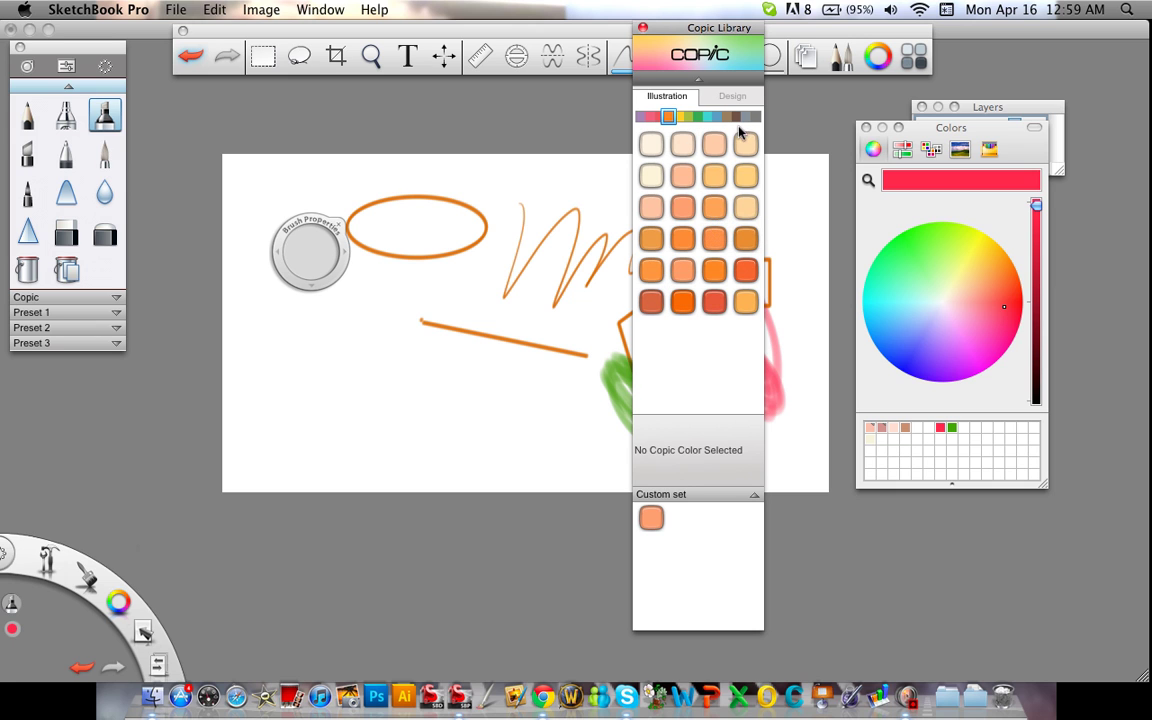
{"action": "left_click", "coordinate": [643, 27]}
Move the colour editor below the Layers window and start a new blank canvas without saving the current drawing.
{"action": "left_click_drag", "start_coordinate": [1020, 154], "coordinate": [1044, 254]}
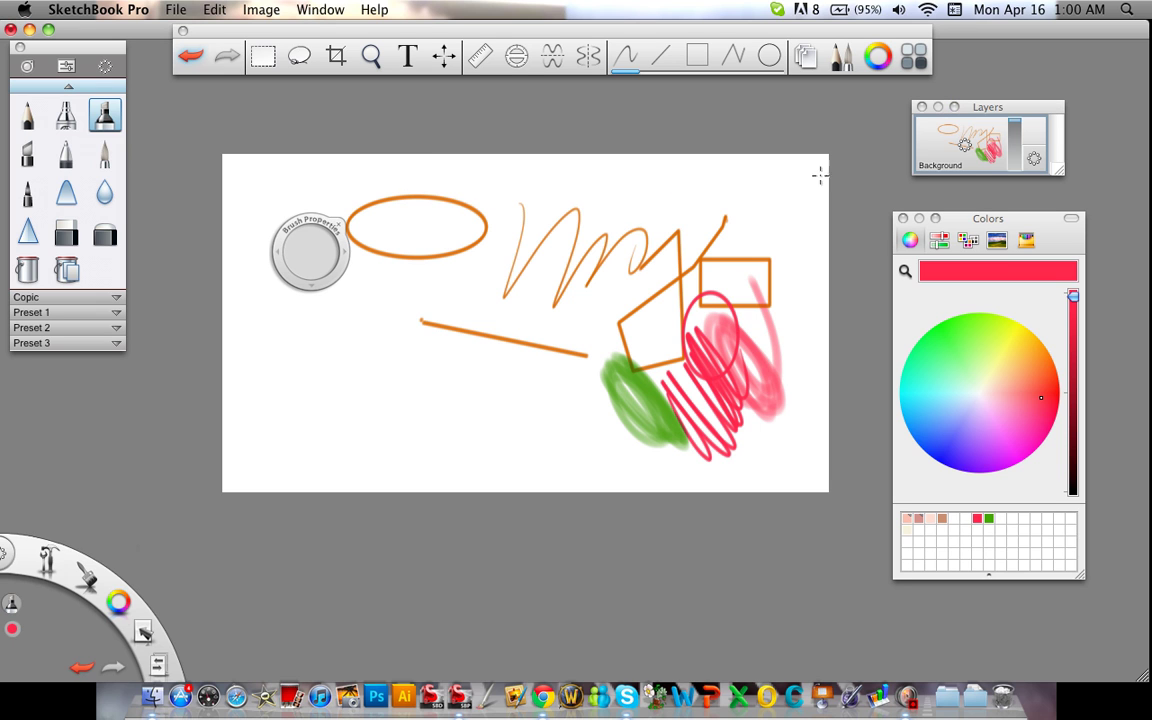
{"action": "left_click", "coordinate": [175, 9]}
{"action": "left_click", "coordinate": [185, 31]}
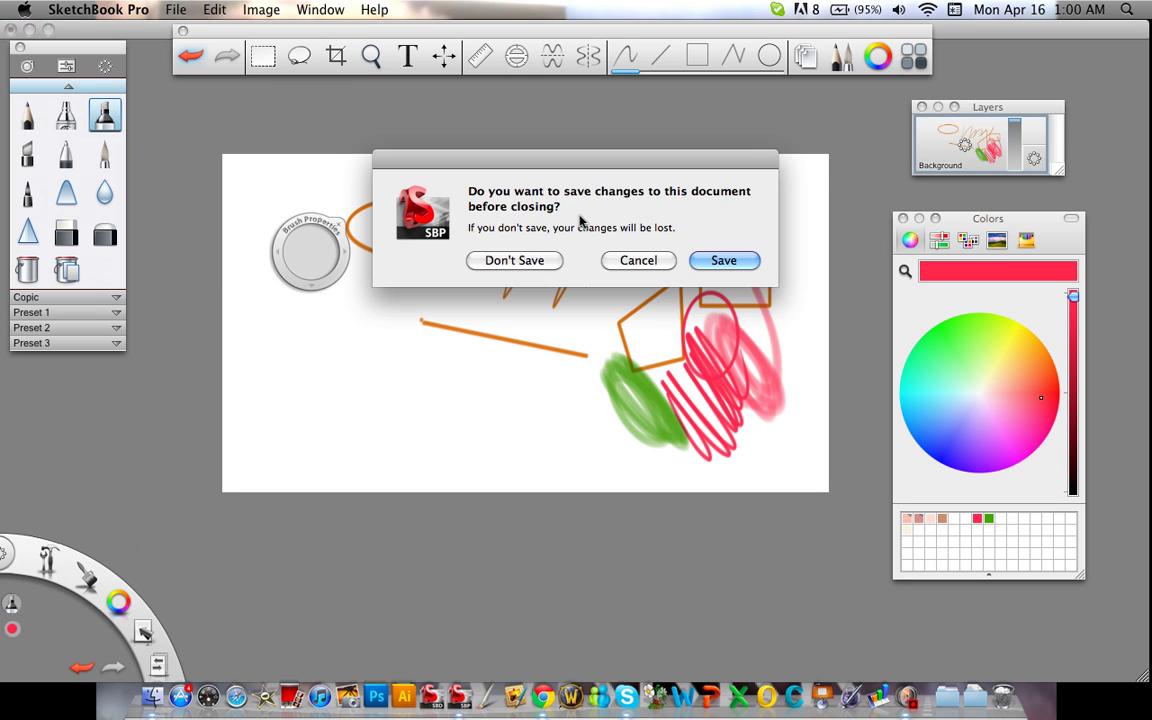
{"action": "left_click", "coordinate": [514, 260]}
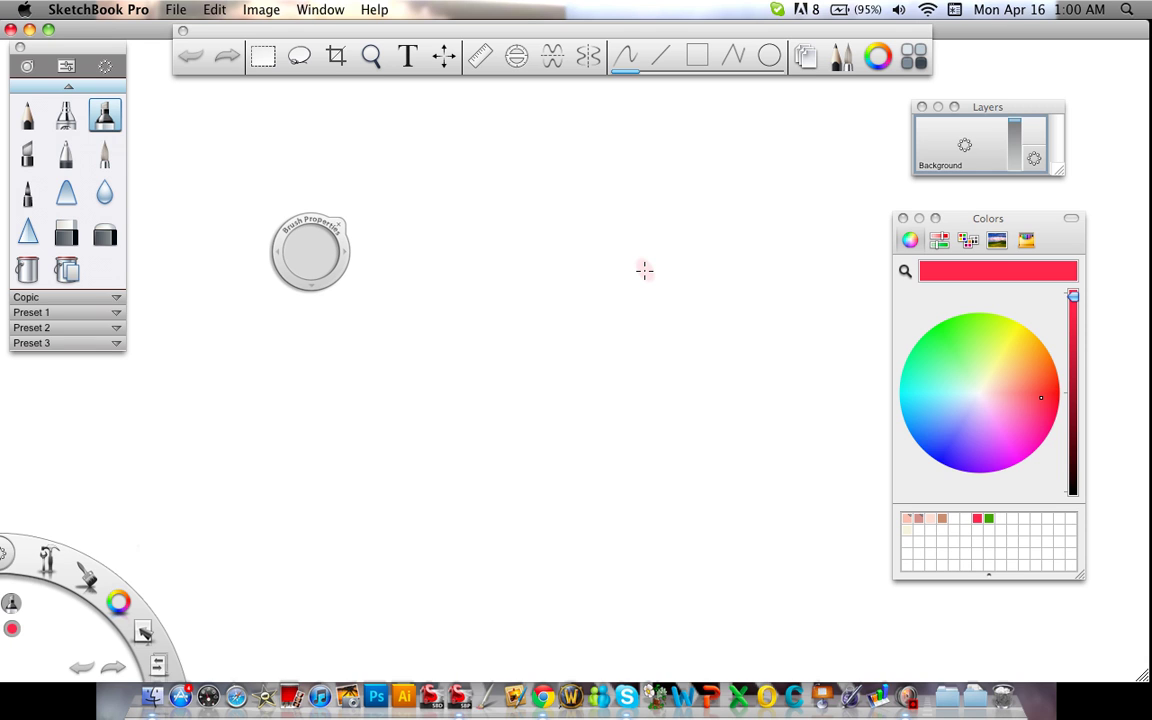
Move the Layers window below the Brush Properties puck and open alice.png from the Finished avi art folder.
{"action": "left_click_drag", "start_coordinate": [991, 104], "coordinate": [253, 342]}
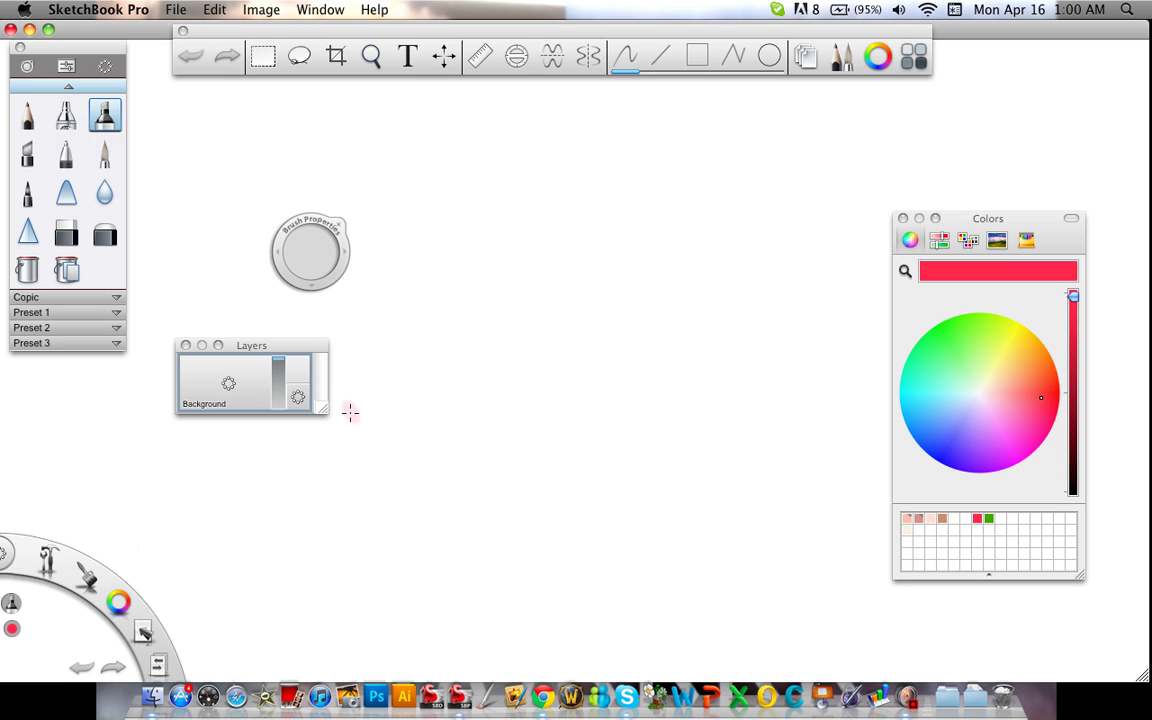
{"action": "left_click", "coordinate": [175, 10]}
{"action": "left_click", "coordinate": [195, 48]}
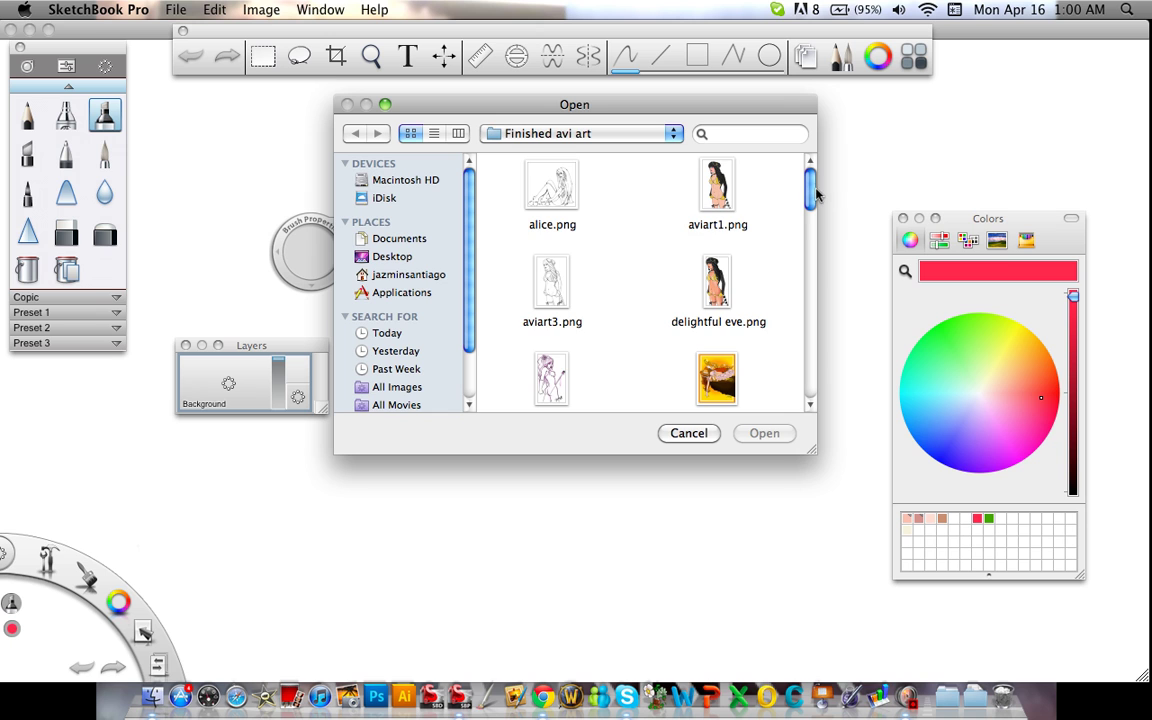
{"action": "left_click_drag", "start_coordinate": [814, 197], "coordinate": [806, 168]}
{"action": "double_click", "coordinate": [560, 195]}
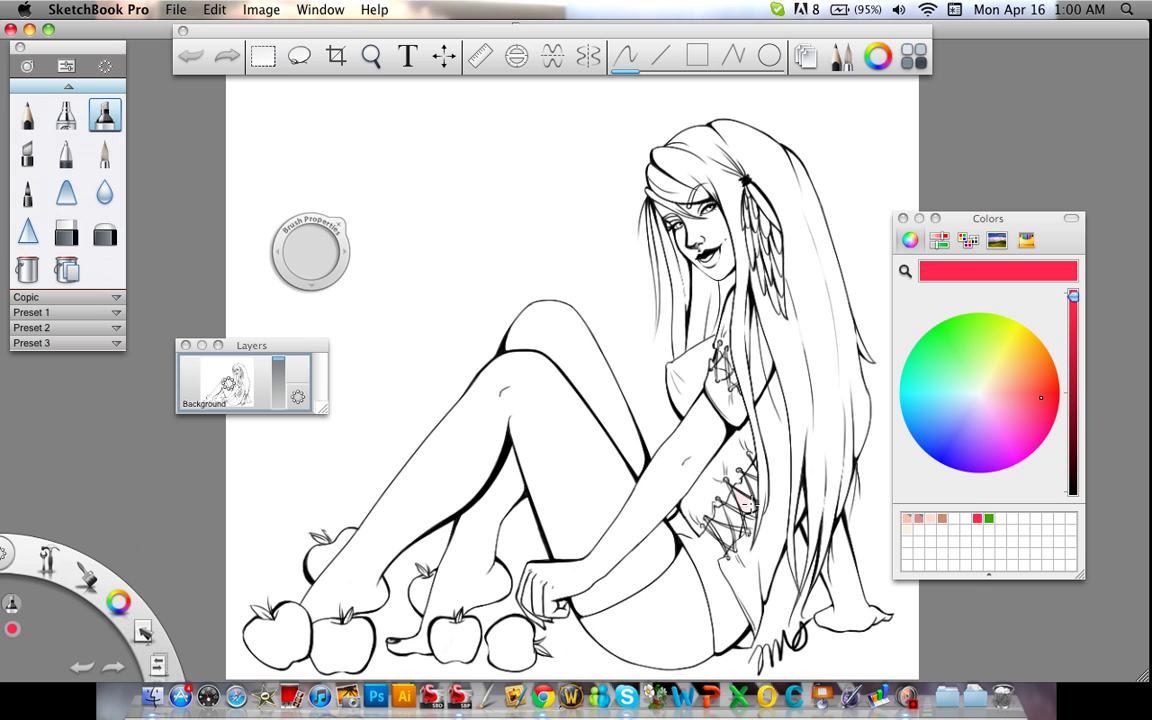
Move the Layers window up beside the brush palette and add a new blank layer above the line art.
{"action": "left_click", "coordinate": [371, 56]}
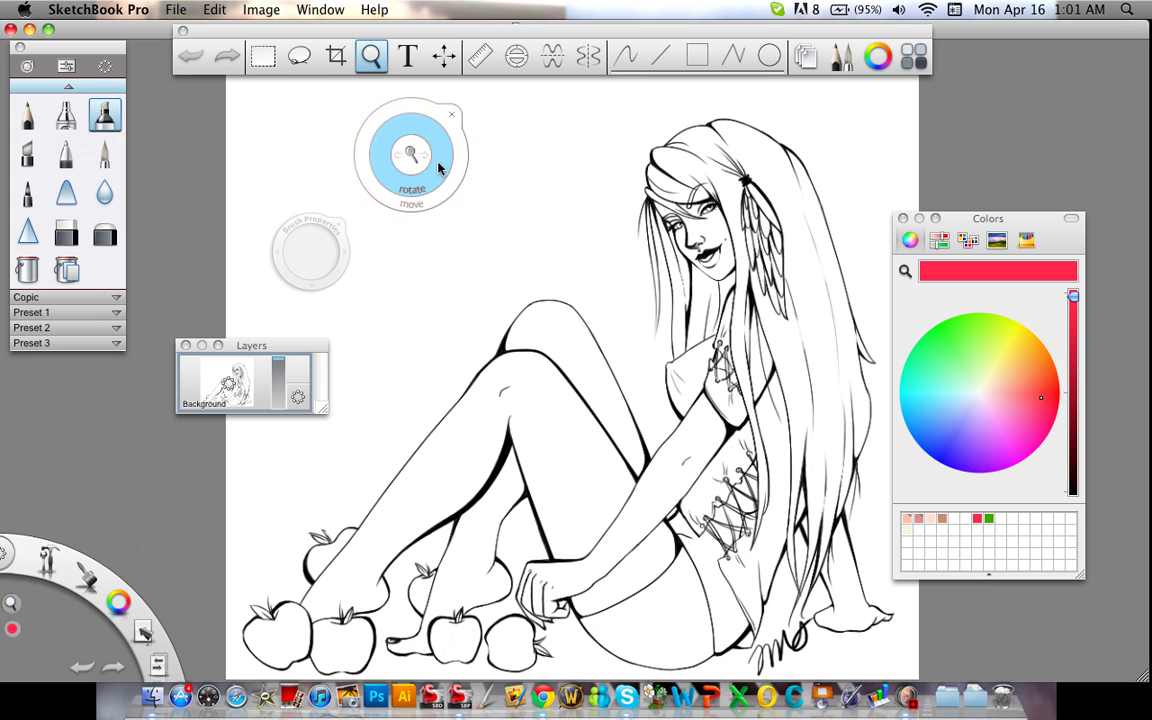
{"action": "left_click_drag", "start_coordinate": [638, 329], "coordinate": [700, 346]}
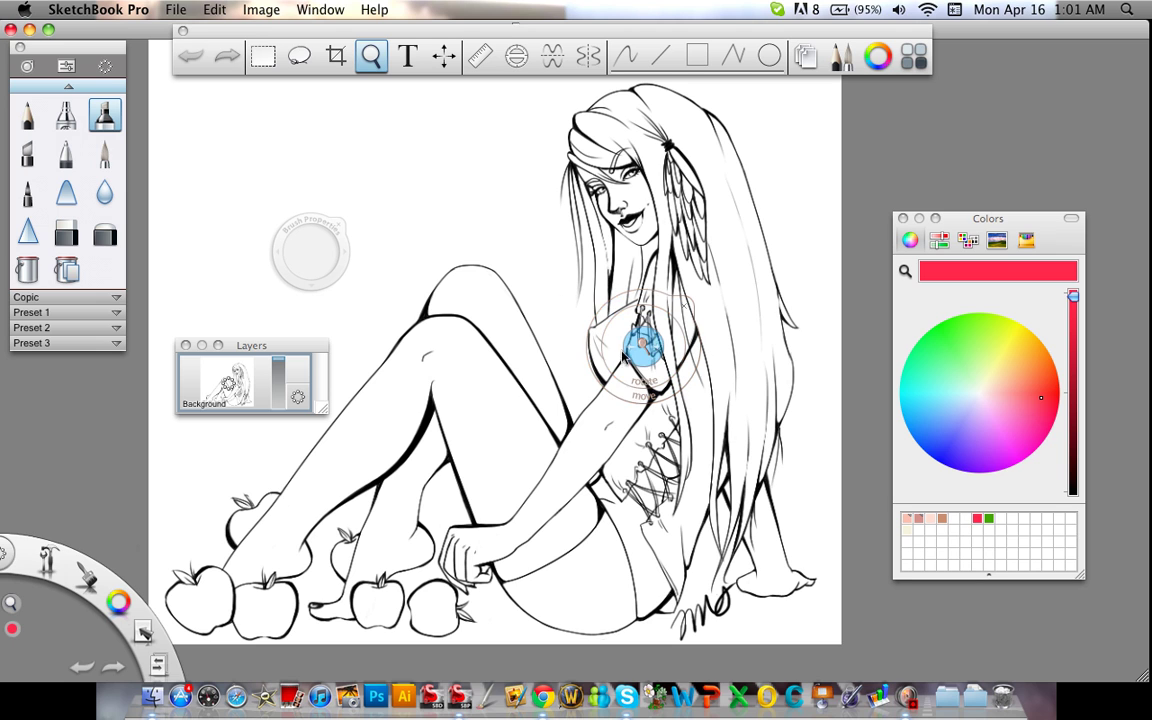
{"action": "left_click_drag", "start_coordinate": [274, 350], "coordinate": [238, 237]}
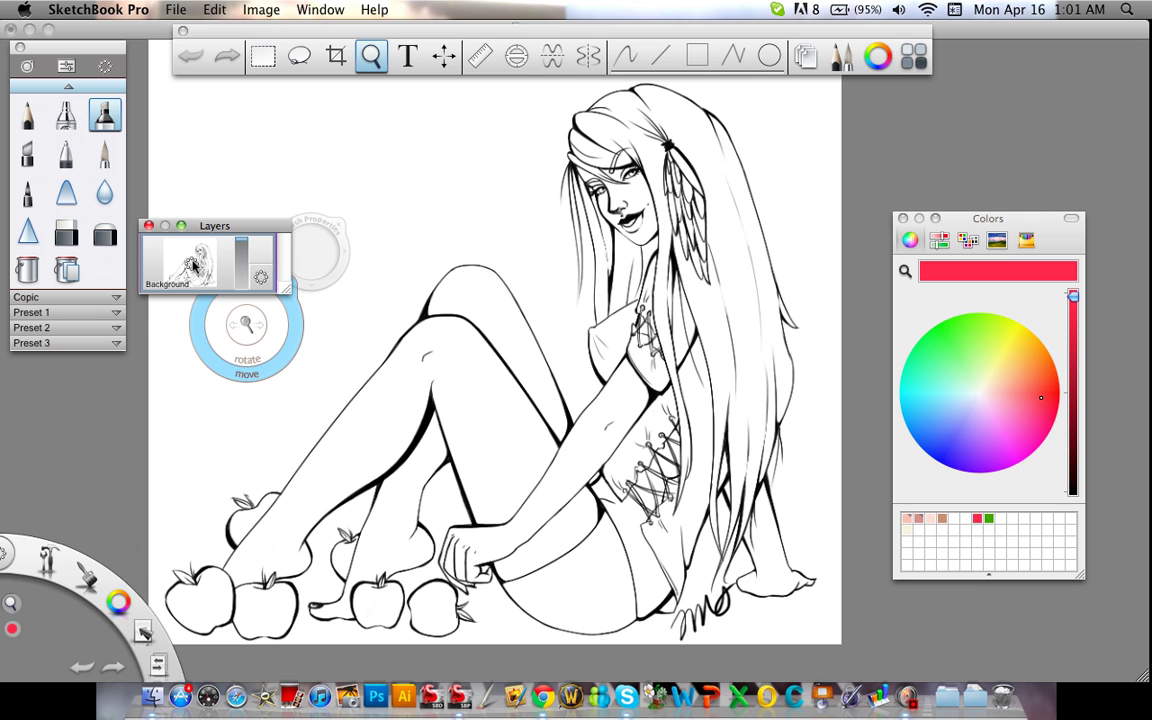
{"action": "left_click_drag", "start_coordinate": [193, 266], "coordinate": [247, 168]}
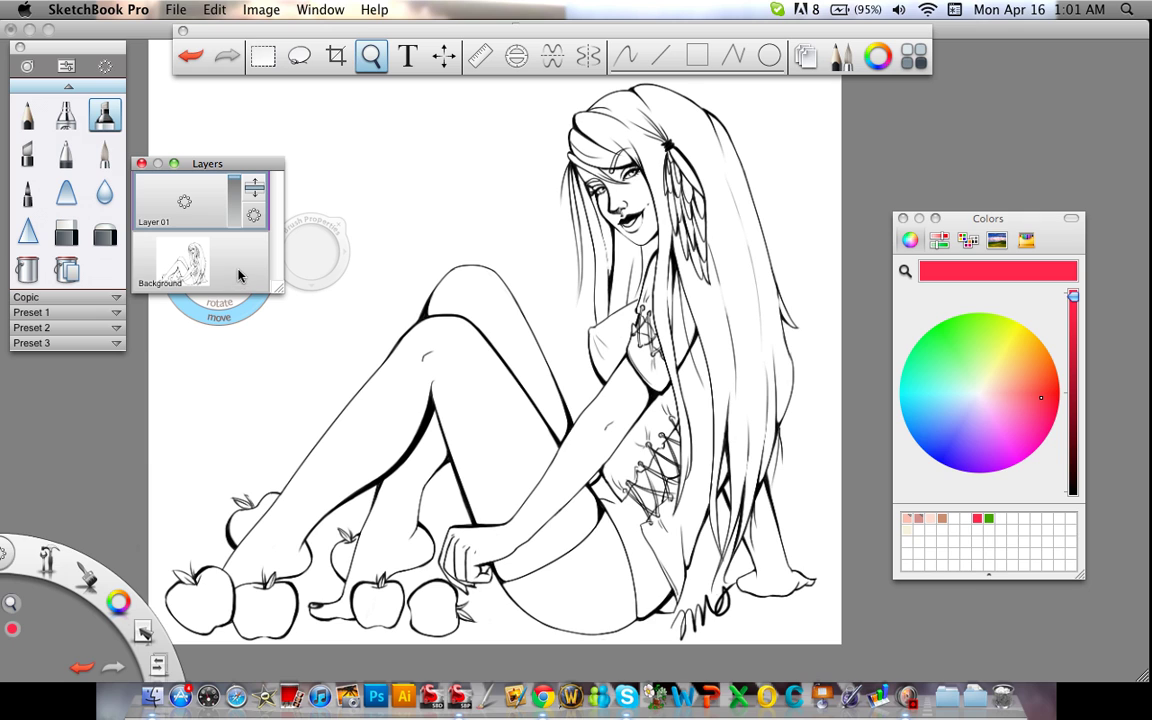
Move the Background layer above Layer 01, make Layer 01 active, and shift the Colors window higher.
{"action": "left_click", "coordinate": [254, 262]}
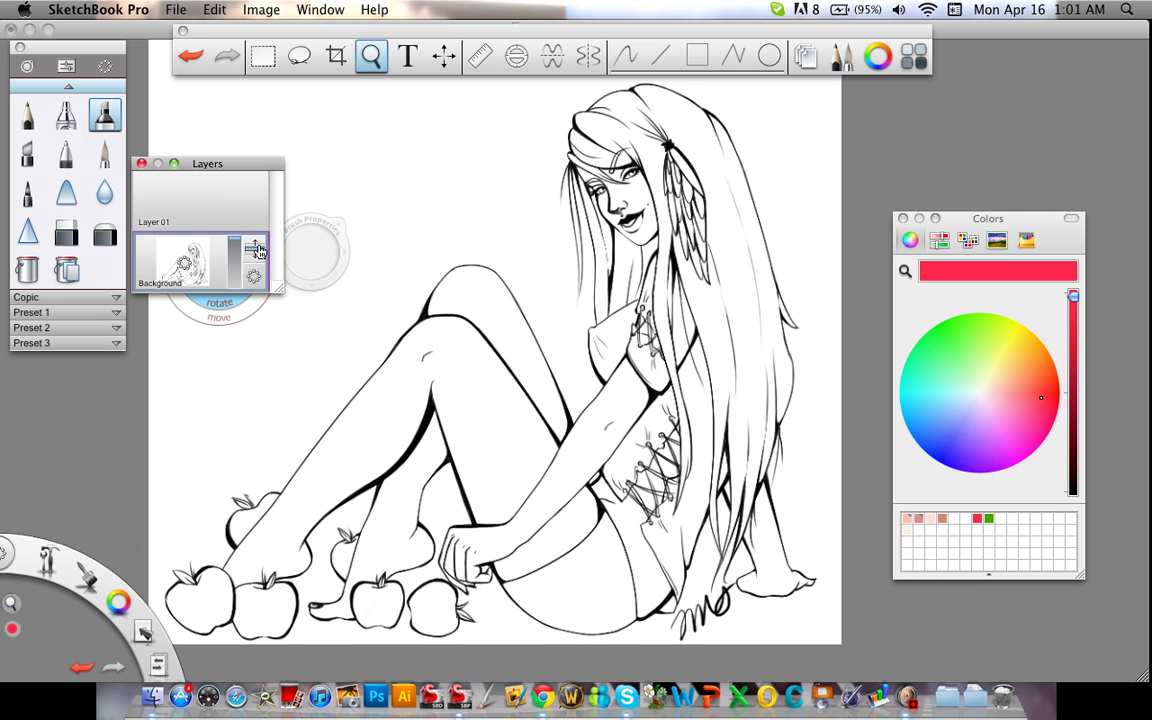
{"action": "left_click_drag", "start_coordinate": [256, 258], "coordinate": [256, 195]}
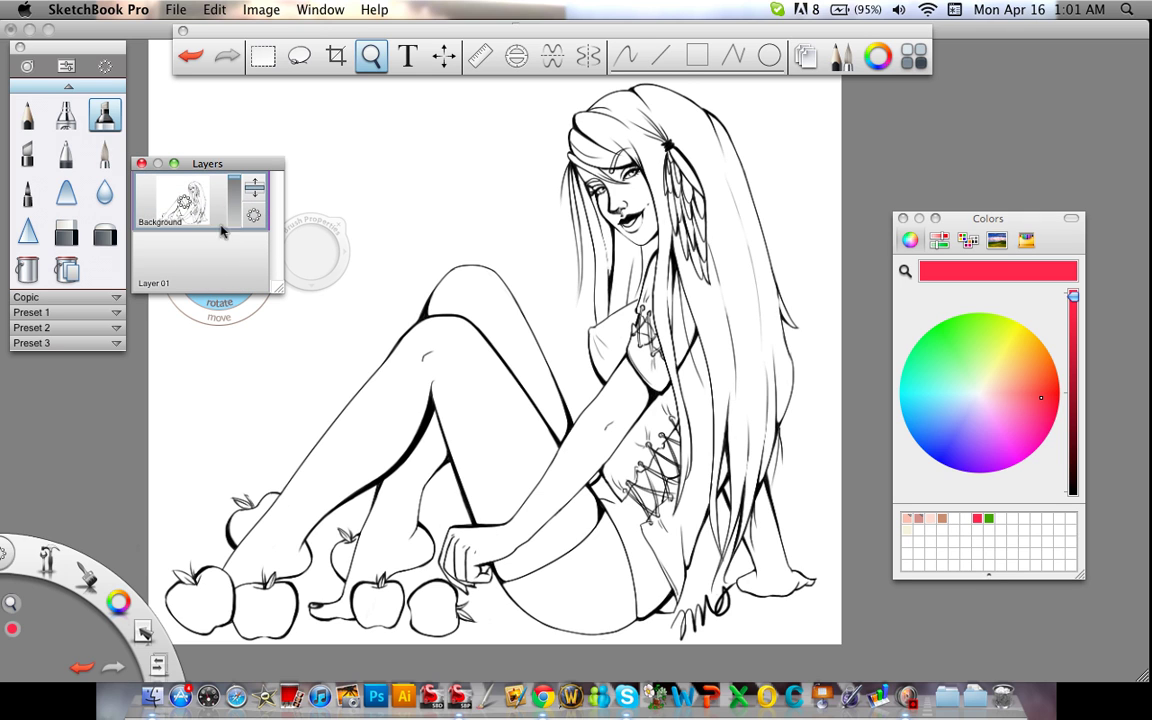
{"action": "left_click", "coordinate": [200, 252]}
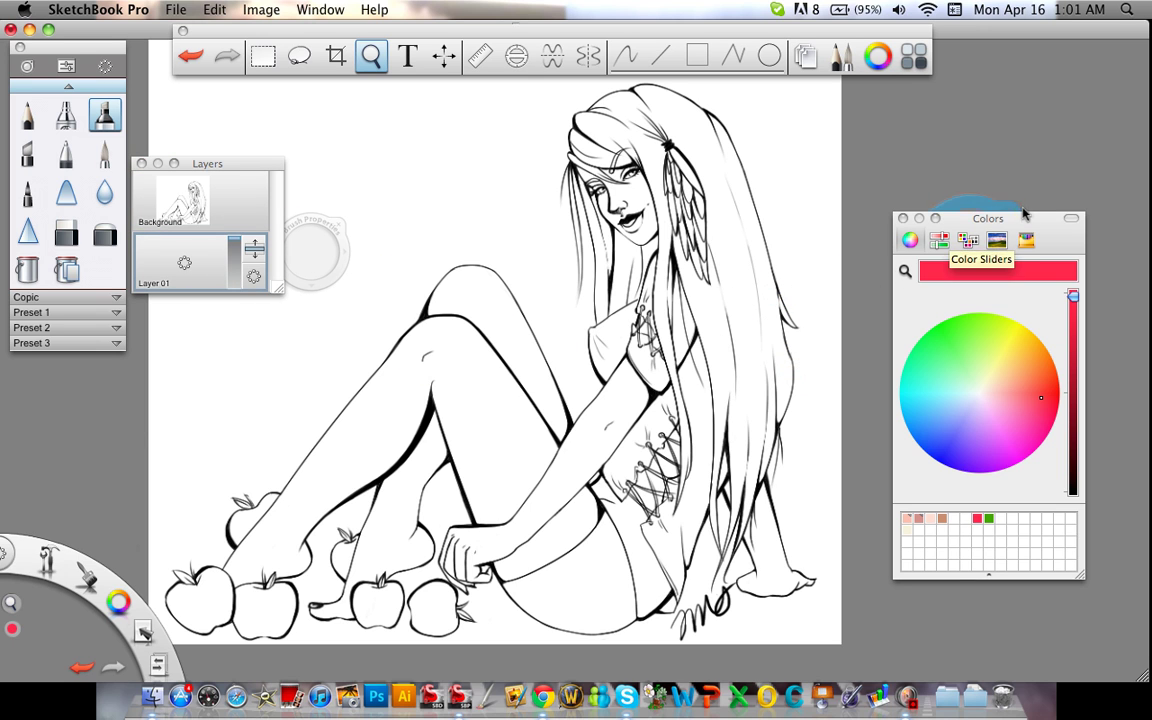
{"action": "left_click_drag", "start_coordinate": [1048, 218], "coordinate": [1047, 142]}
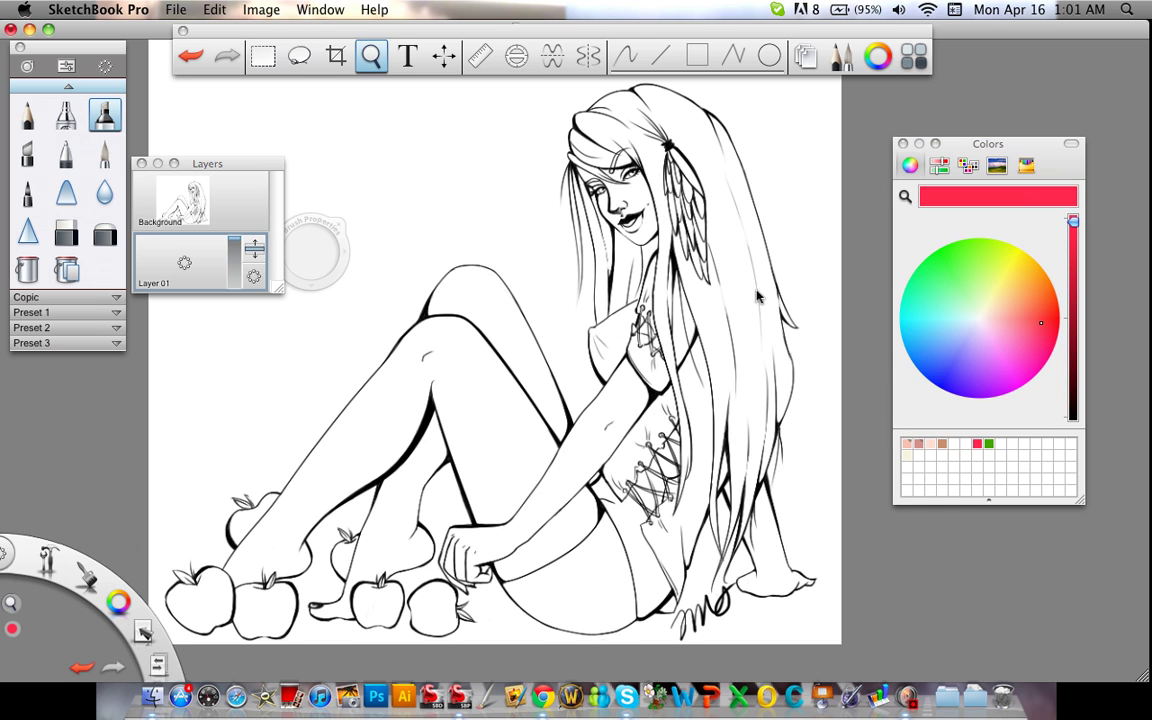
Choose the Pencil brush, set its Hardness/Size to 12B/12.4, and close its properties.
{"action": "left_click", "coordinate": [28, 116]}
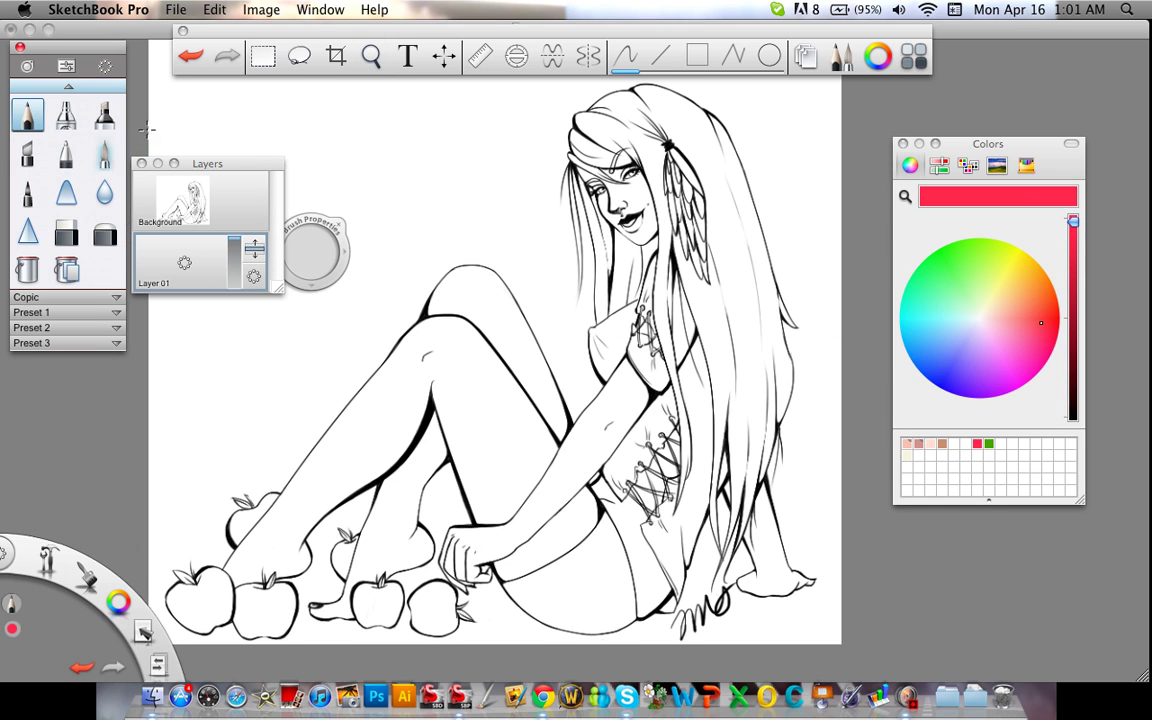
{"action": "double_click", "coordinate": [28, 116]}
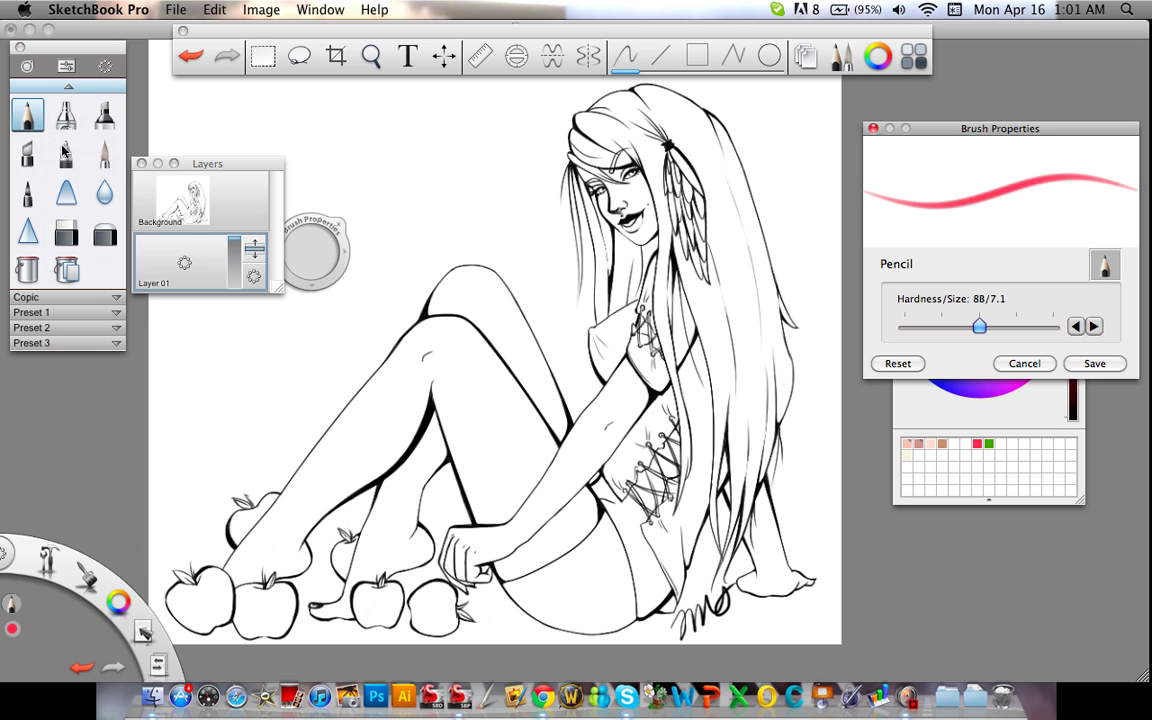
{"action": "left_click_drag", "start_coordinate": [979, 326], "coordinate": [1036, 330]}
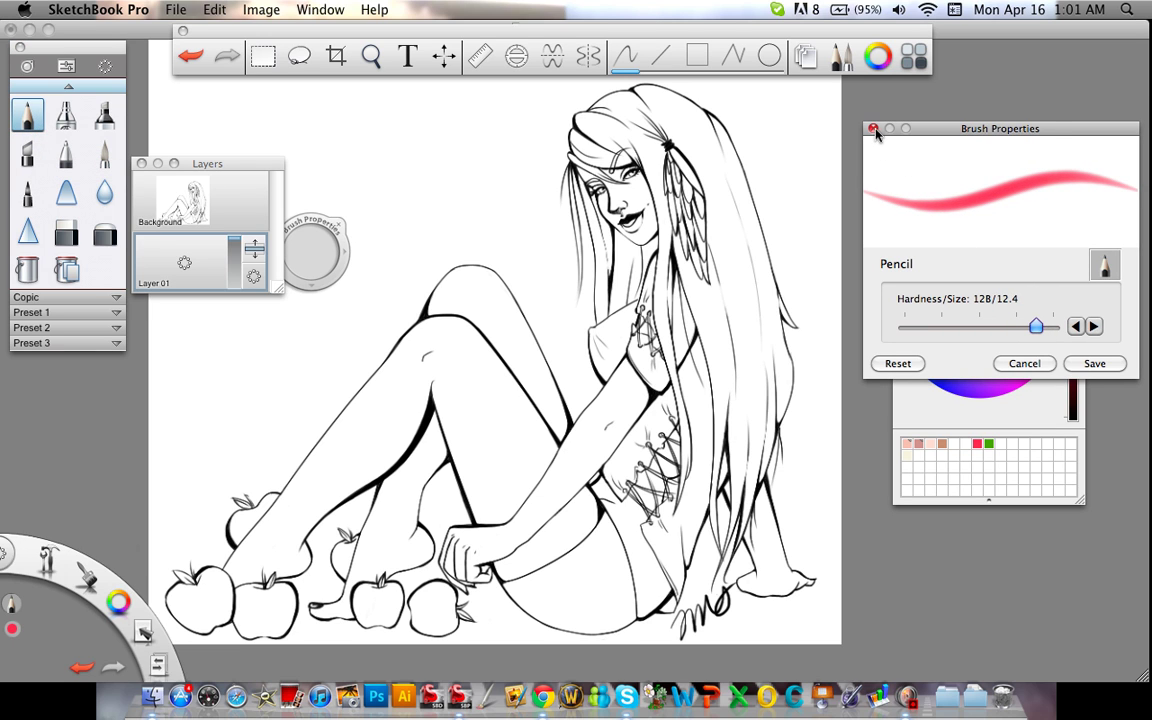
{"action": "left_click", "coordinate": [873, 130]}
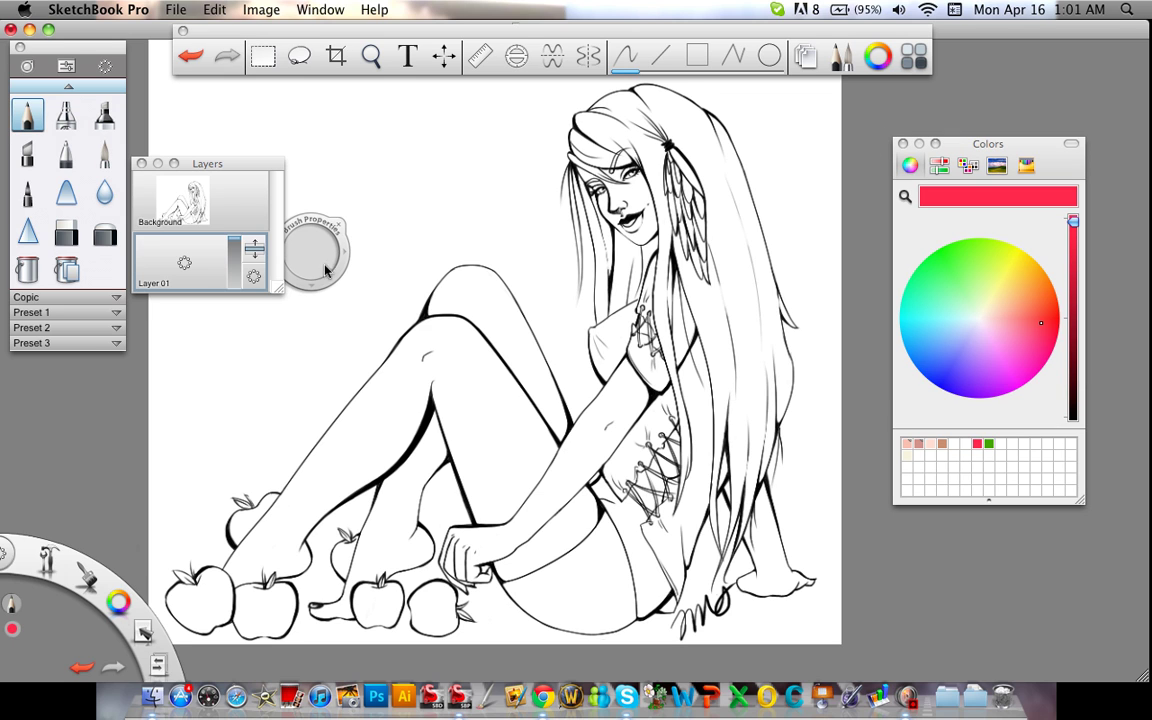
Move the Brush Properties puck and window higher, and set the Pencil's Hardness/Size to 12B/12.5.
{"action": "mouse_move", "coordinate": [328, 230]}
{"action": "left_mouse_down"}
{"action": "mouse_move", "coordinate": [285, 245]}
{"action": "mouse_move", "coordinate": [360, 193]}
{"action": "mouse_move", "coordinate": [556, 202]}
{"action": "mouse_move", "coordinate": [380, 200]}
{"action": "mouse_move", "coordinate": [545, 224]}
{"action": "mouse_move", "coordinate": [316, 180]}
{"action": "mouse_move", "coordinate": [491, 190]}
{"action": "mouse_move", "coordinate": [350, 194]}
{"action": "mouse_move", "coordinate": [463, 206]}
{"action": "mouse_move", "coordinate": [588, 197]}
{"action": "mouse_move", "coordinate": [786, 213]}
{"action": "left_mouse_up"}
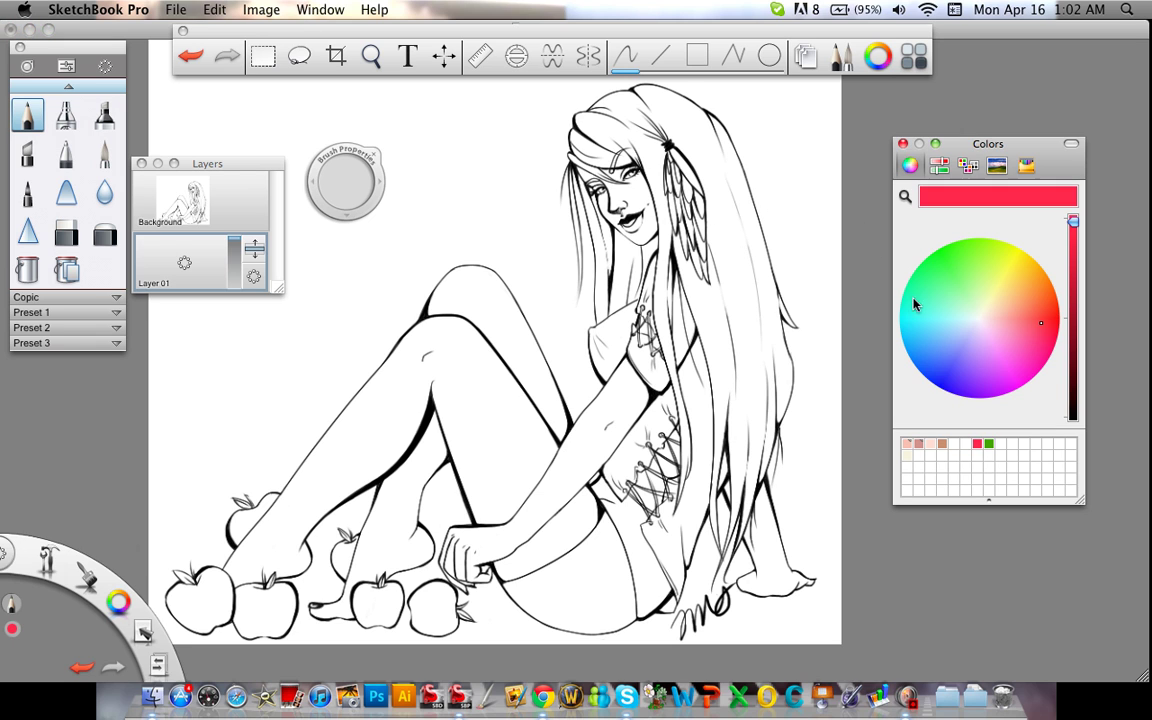
{"action": "double_click", "coordinate": [27, 113]}
{"action": "left_click_drag", "start_coordinate": [1052, 328], "coordinate": [1036, 327]}
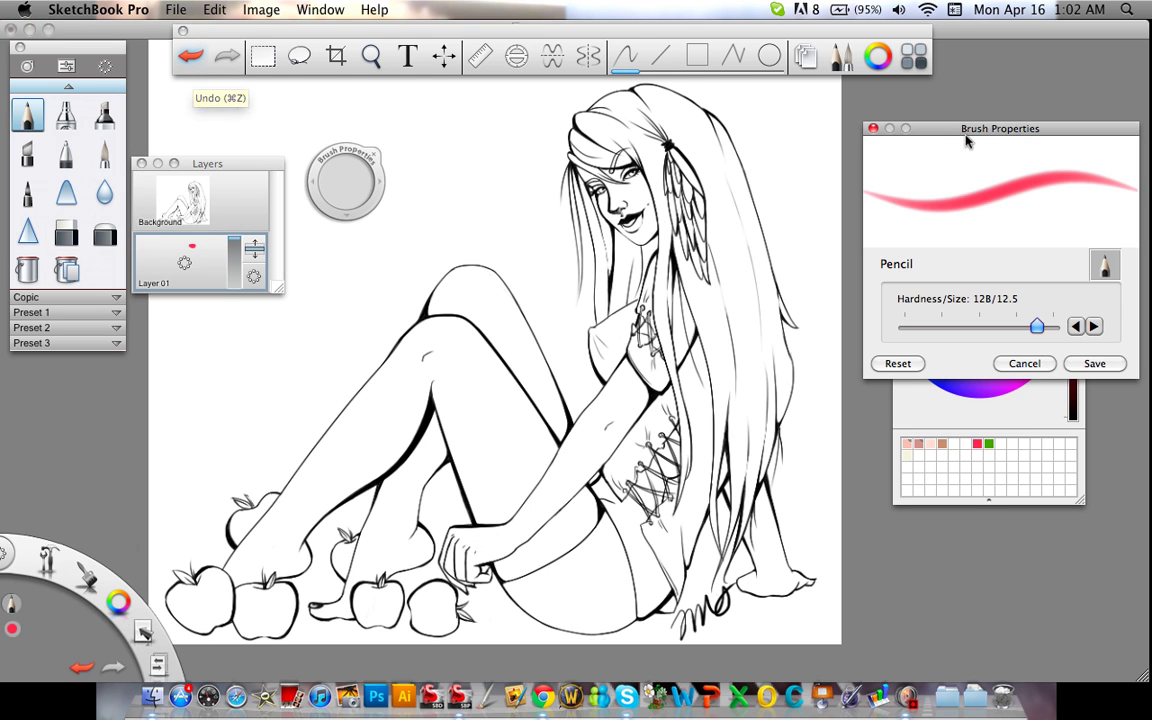
{"action": "left_click_drag", "start_coordinate": [872, 128], "coordinate": [862, 37]}
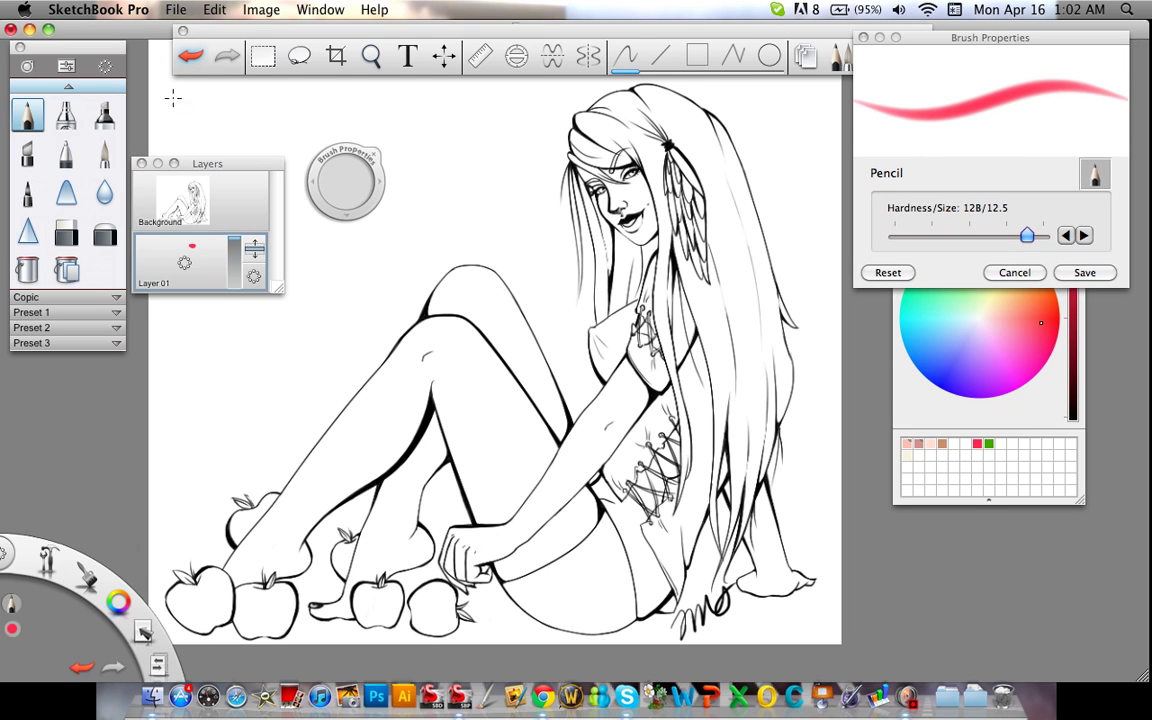
Undo the last stroke, move Layer 01 above the Background layer, and paint the crown and upper strands of the hair red.
{"action": "left_click", "coordinate": [190, 56]}
{"action": "left_click_drag", "start_coordinate": [254, 248], "coordinate": [256, 188]}
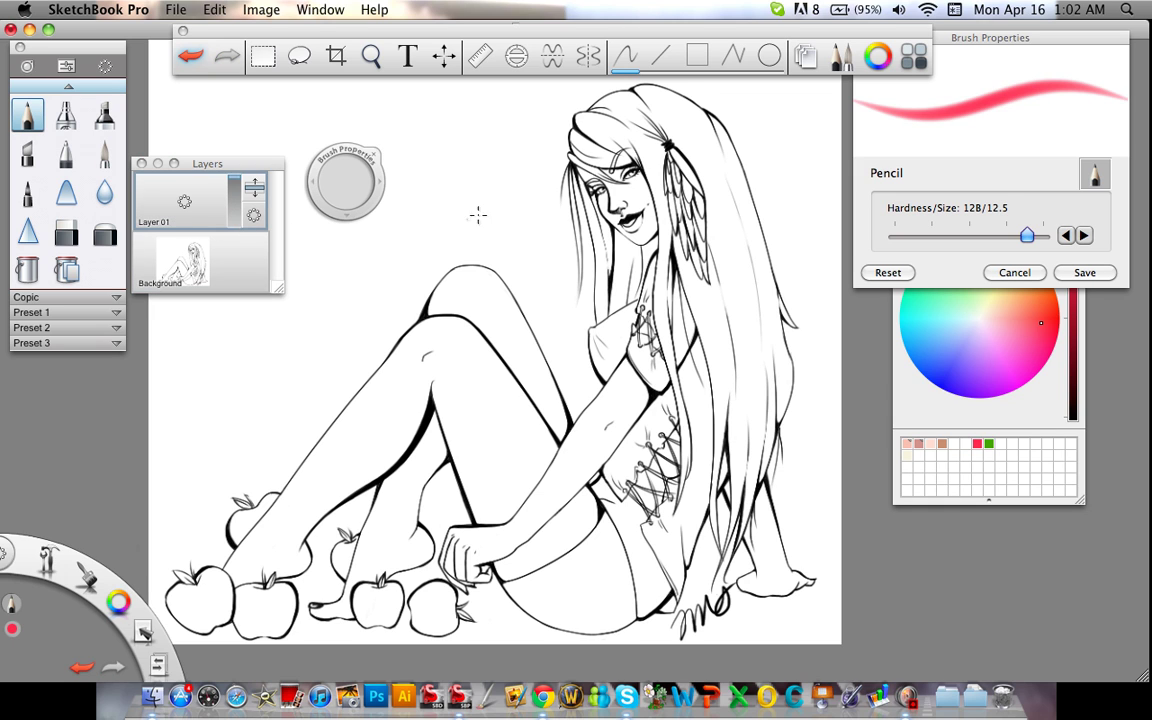
{"action": "mouse_move", "coordinate": [553, 130]}
{"action": "left_mouse_down"}
{"action": "mouse_move", "coordinate": [592, 104]}
{"action": "mouse_move", "coordinate": [625, 140]}
{"action": "mouse_move", "coordinate": [572, 125]}
{"action": "mouse_move", "coordinate": [570, 148]}
{"action": "mouse_move", "coordinate": [648, 133]}
{"action": "mouse_move", "coordinate": [540, 95]}
{"action": "mouse_move", "coordinate": [585, 95]}
{"action": "mouse_move", "coordinate": [657, 133]}
{"action": "left_mouse_up"}
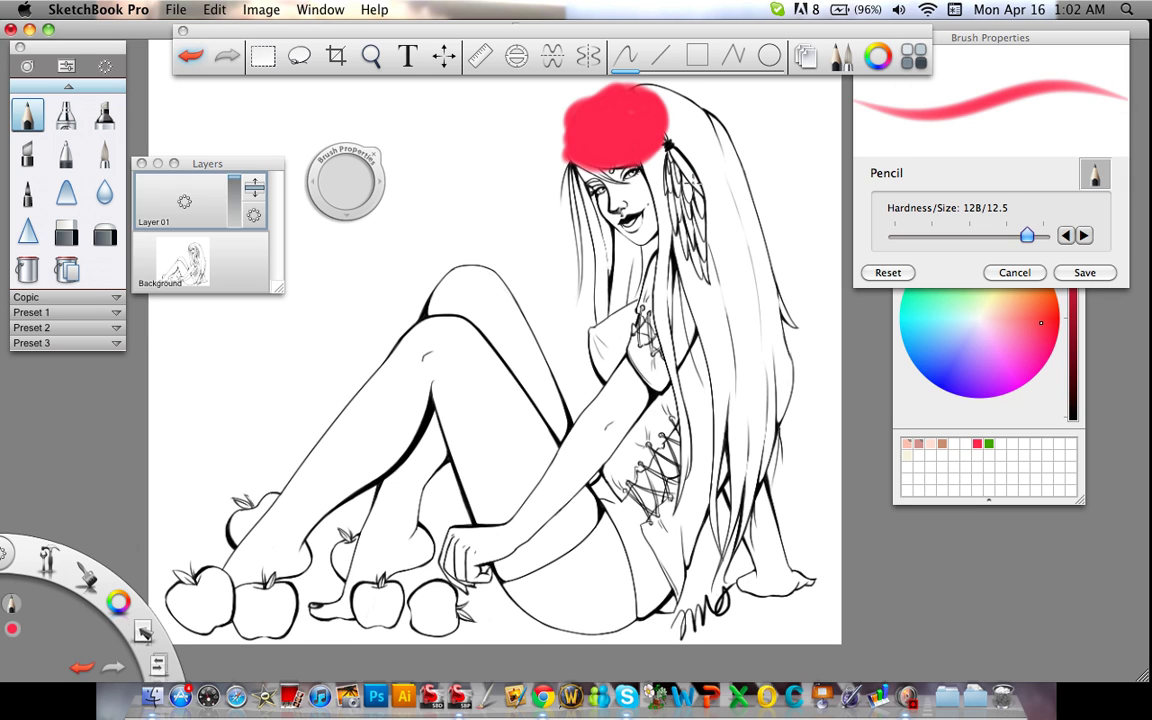
{"action": "mouse_move", "coordinate": [655, 168]}
{"action": "left_mouse_down"}
{"action": "mouse_move", "coordinate": [678, 200]}
{"action": "mouse_move", "coordinate": [682, 130]}
{"action": "mouse_move", "coordinate": [644, 93]}
{"action": "mouse_move", "coordinate": [702, 118]}
{"action": "mouse_move", "coordinate": [704, 147]}
{"action": "mouse_move", "coordinate": [722, 137]}
{"action": "mouse_move", "coordinate": [736, 170]}
{"action": "mouse_move", "coordinate": [688, 118]}
{"action": "mouse_move", "coordinate": [722, 201]}
{"action": "mouse_move", "coordinate": [669, 143]}
{"action": "mouse_move", "coordinate": [744, 180]}
{"action": "mouse_move", "coordinate": [777, 288]}
{"action": "left_mouse_up"}
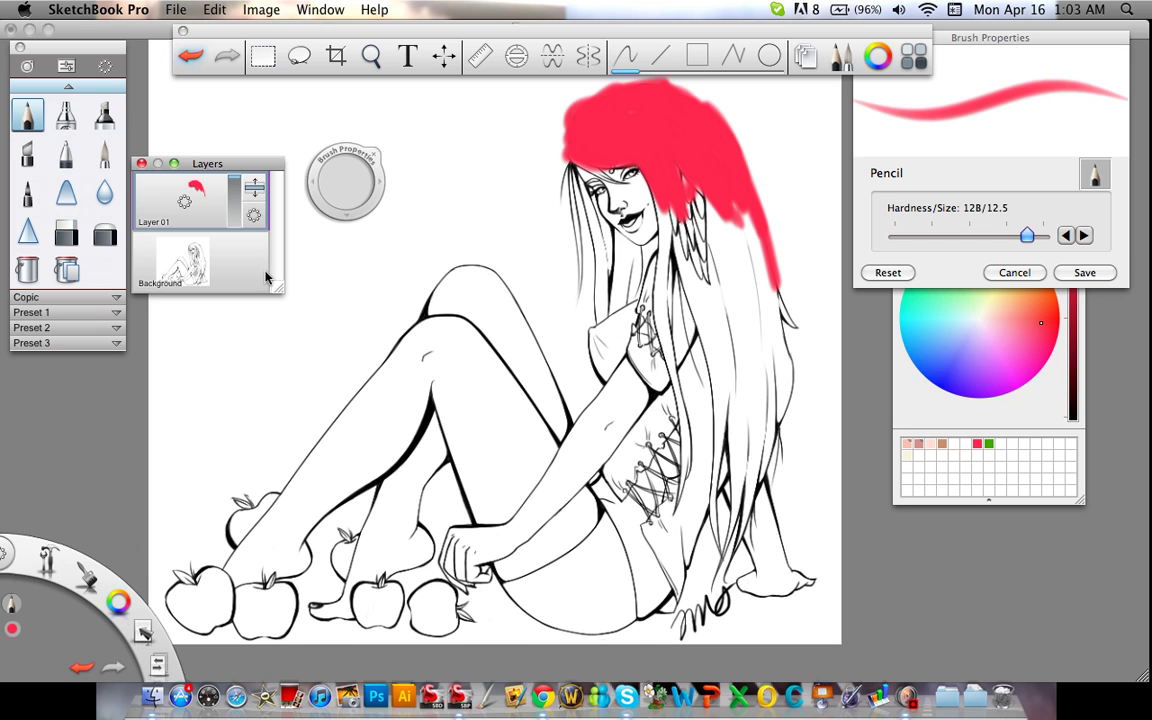
Move the Background line art layer above Layer 01 and set its blend mode to Multiply.
{"action": "left_click", "coordinate": [247, 264]}
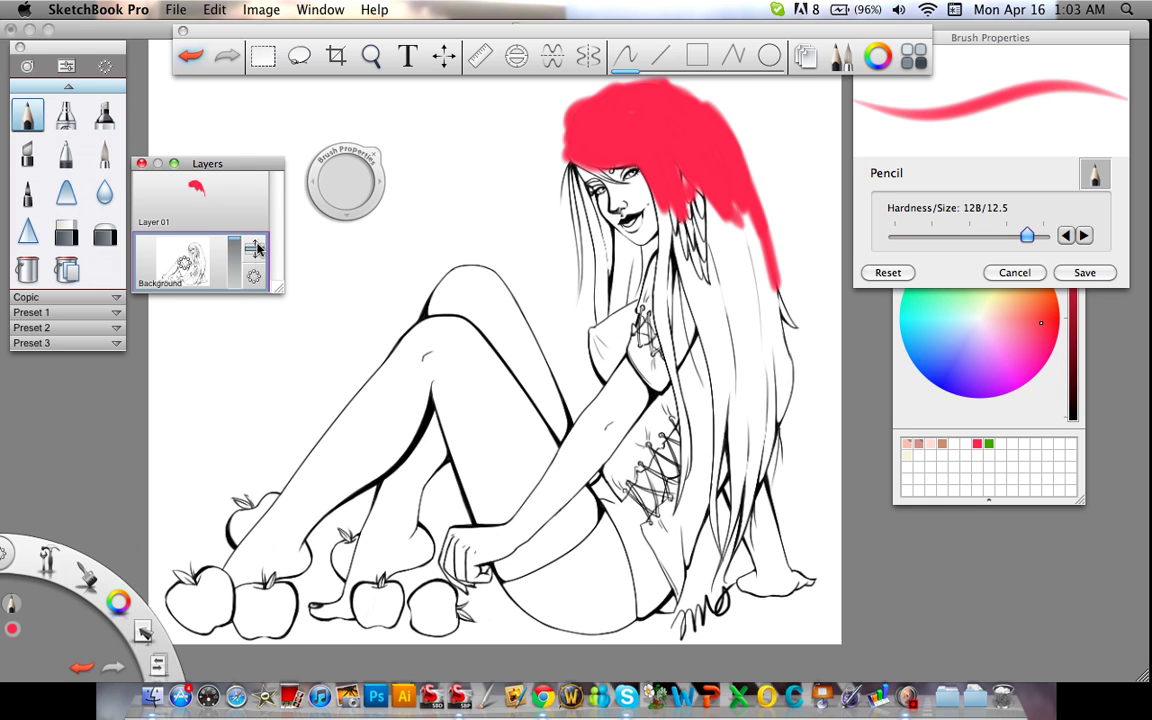
{"action": "left_click_drag", "start_coordinate": [256, 256], "coordinate": [257, 200]}
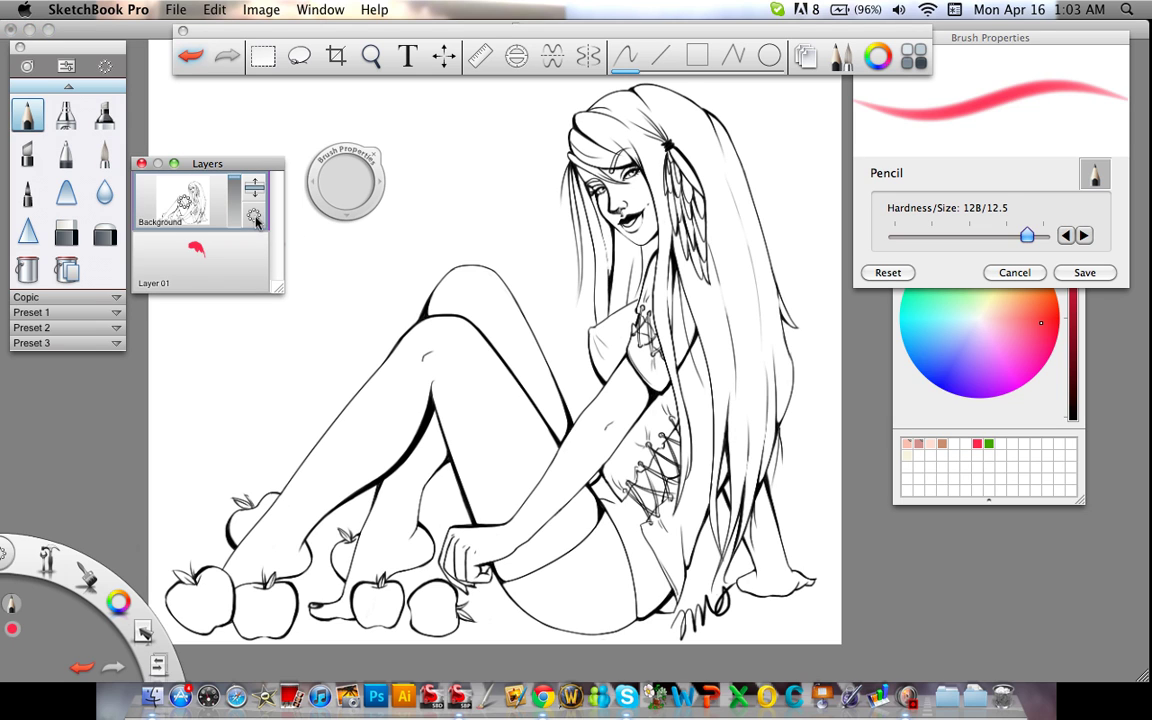
{"action": "left_click", "coordinate": [253, 215]}
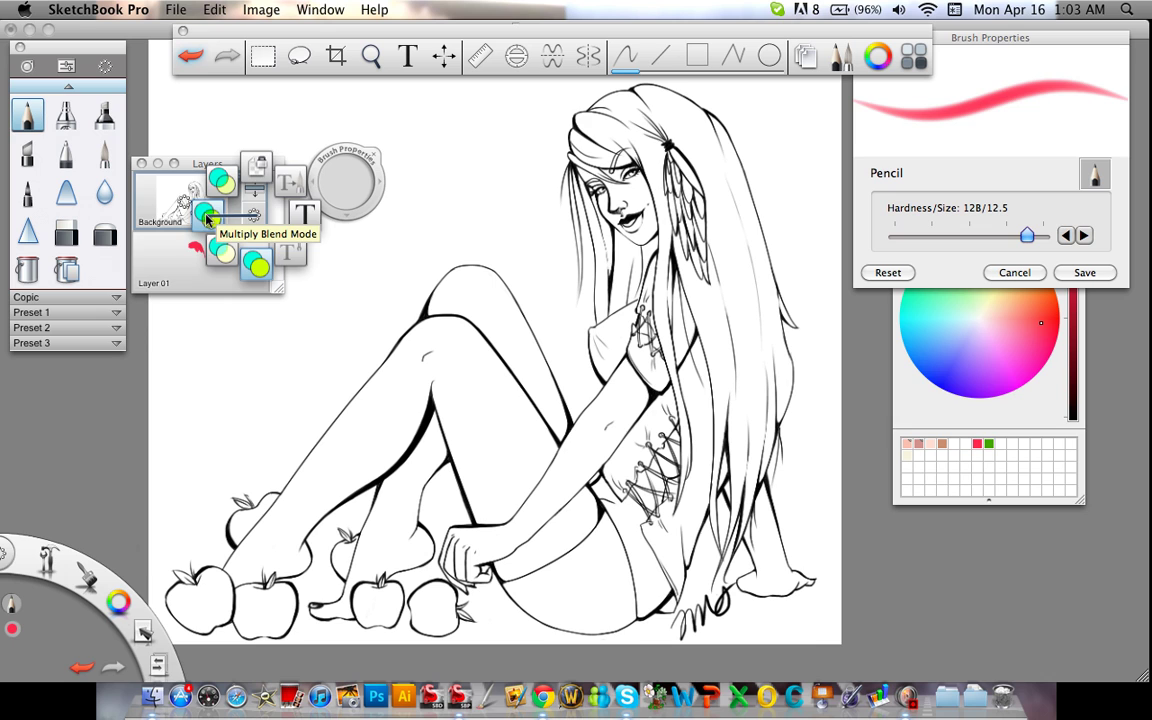
{"action": "left_click", "coordinate": [206, 219]}
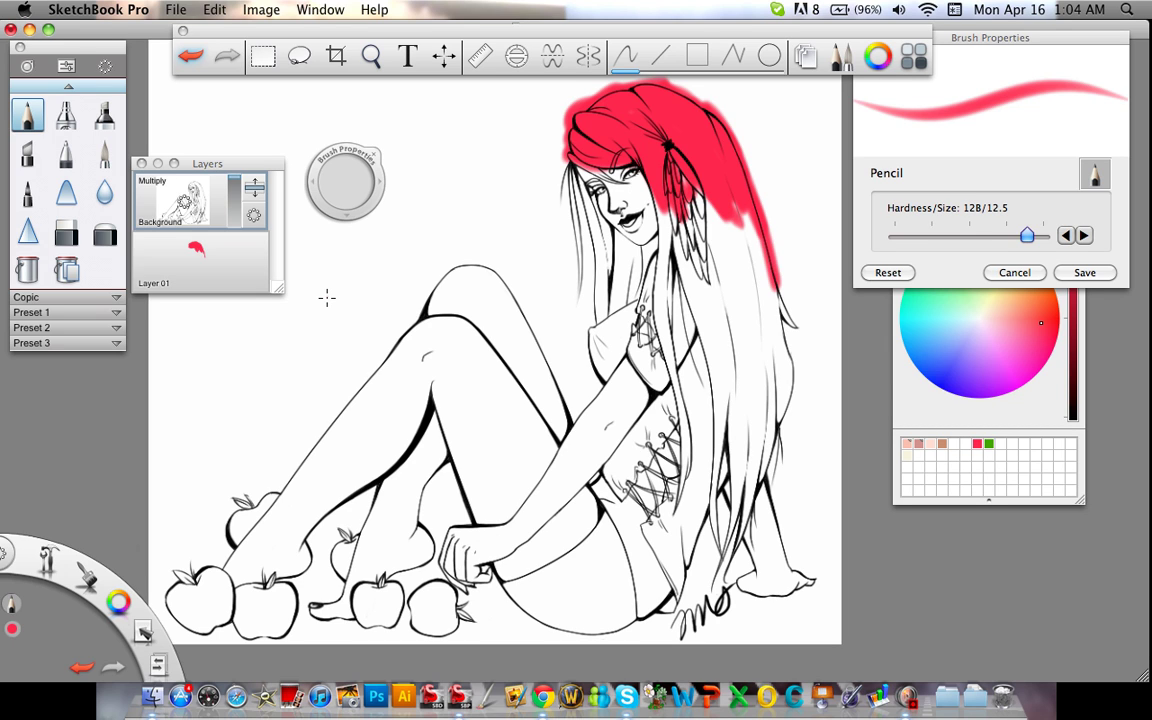
Paint more of the hair red on Layer 01, filling the strands around the feathers and down past the shoulder.
{"action": "left_click", "coordinate": [251, 262]}
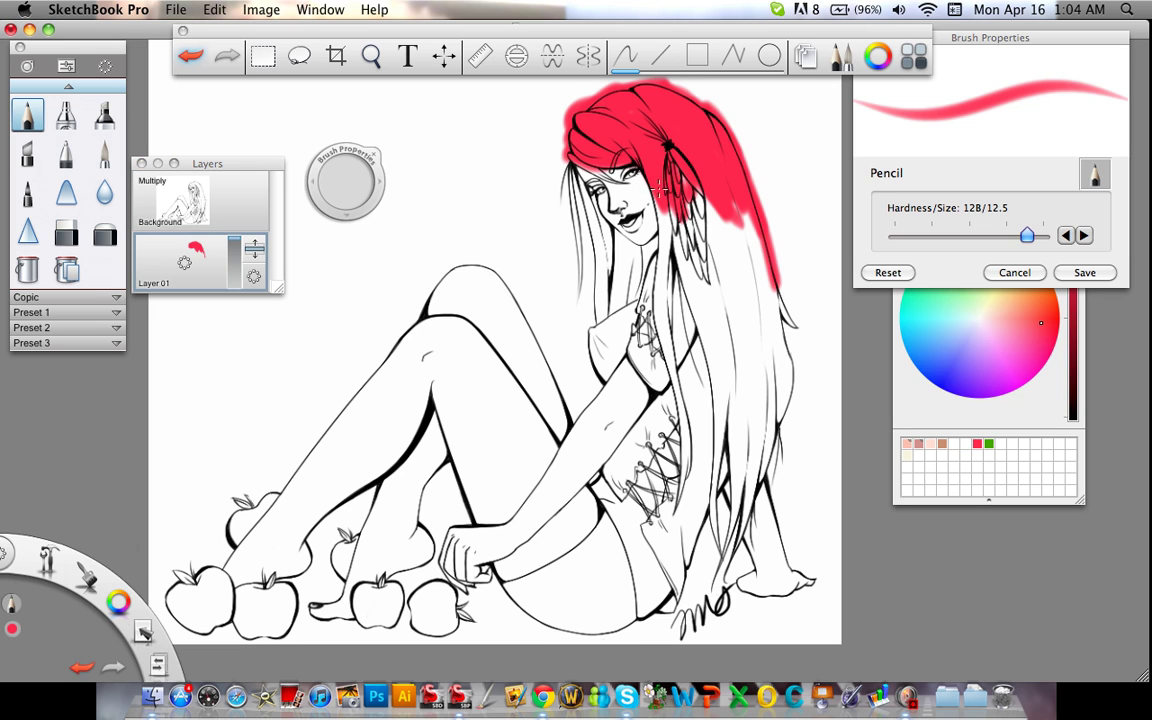
{"action": "mouse_move", "coordinate": [662, 185]}
{"action": "left_mouse_down"}
{"action": "mouse_move", "coordinate": [664, 340]}
{"action": "mouse_move", "coordinate": [675, 230]}
{"action": "mouse_move", "coordinate": [690, 320]}
{"action": "mouse_move", "coordinate": [705, 250]}
{"action": "mouse_move", "coordinate": [718, 305]}
{"action": "left_mouse_up"}
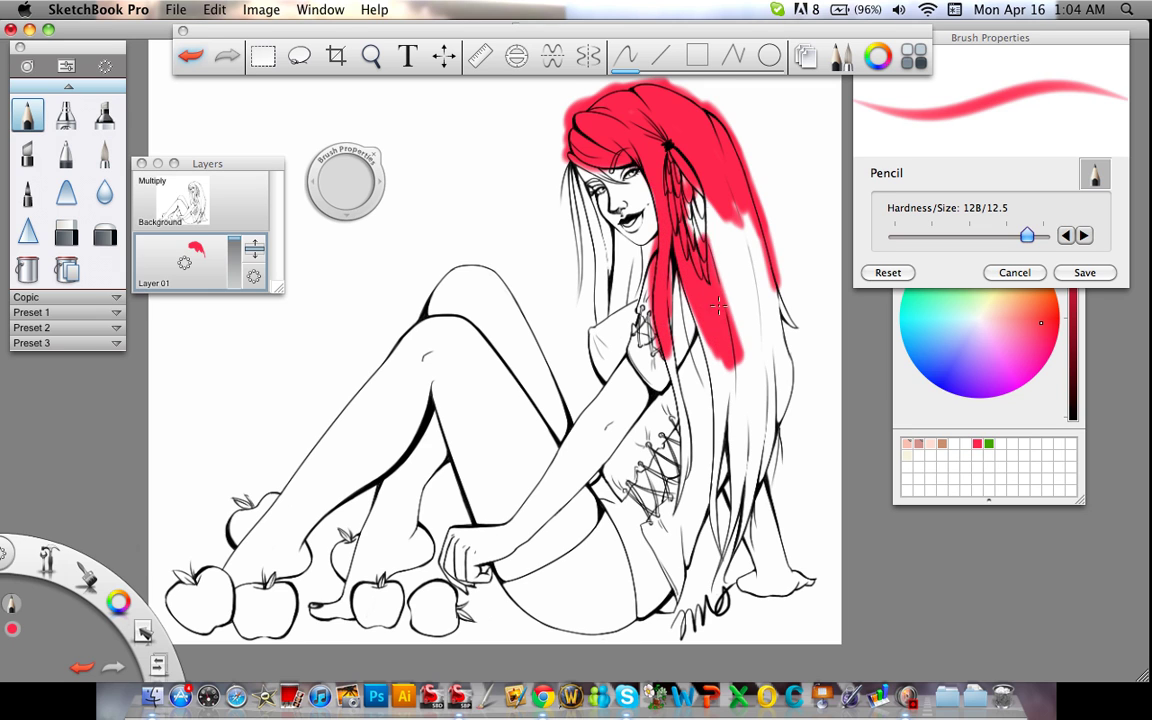
{"action": "mouse_move", "coordinate": [630, 172]}
{"action": "left_mouse_down"}
{"action": "mouse_move", "coordinate": [662, 305]}
{"action": "mouse_move", "coordinate": [670, 185]}
{"action": "mouse_move", "coordinate": [678, 318]}
{"action": "left_mouse_up"}
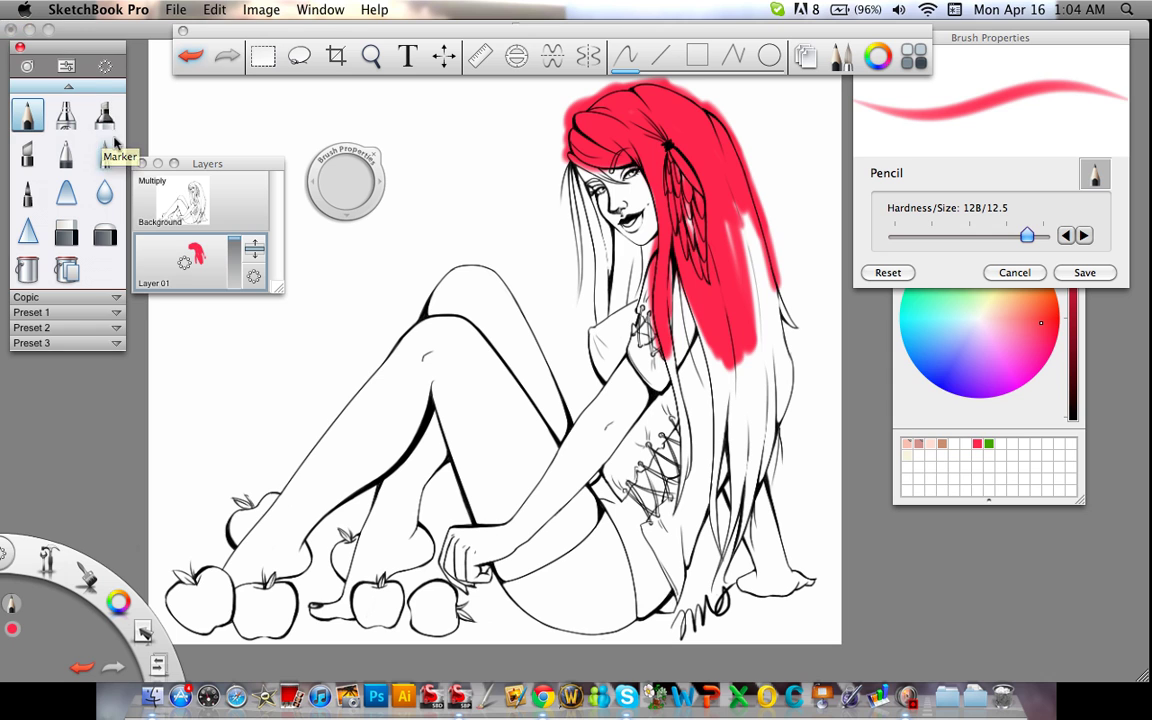
Choose the Hard Pencil from the Preset 1 brushes and set its size with heavy pen pressure to 70.4.
{"action": "left_click", "coordinate": [116, 312]}
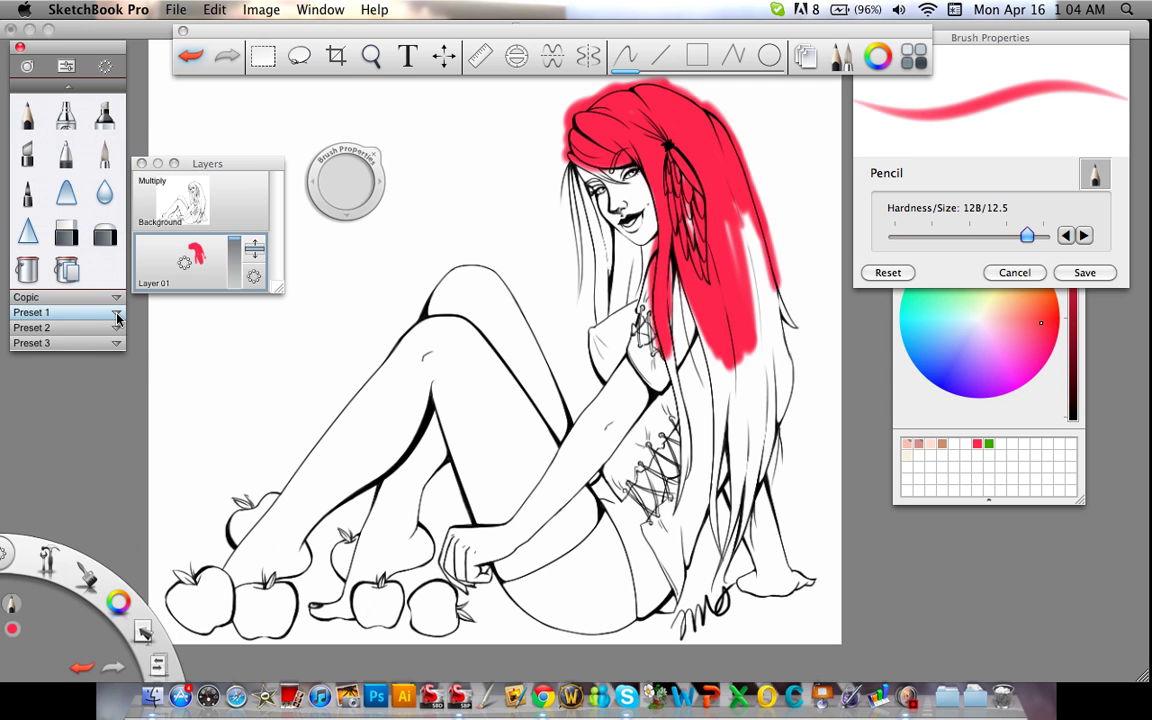
{"action": "left_click", "coordinate": [28, 342]}
{"action": "left_click_drag", "start_coordinate": [887, 248], "coordinate": [935, 264]}
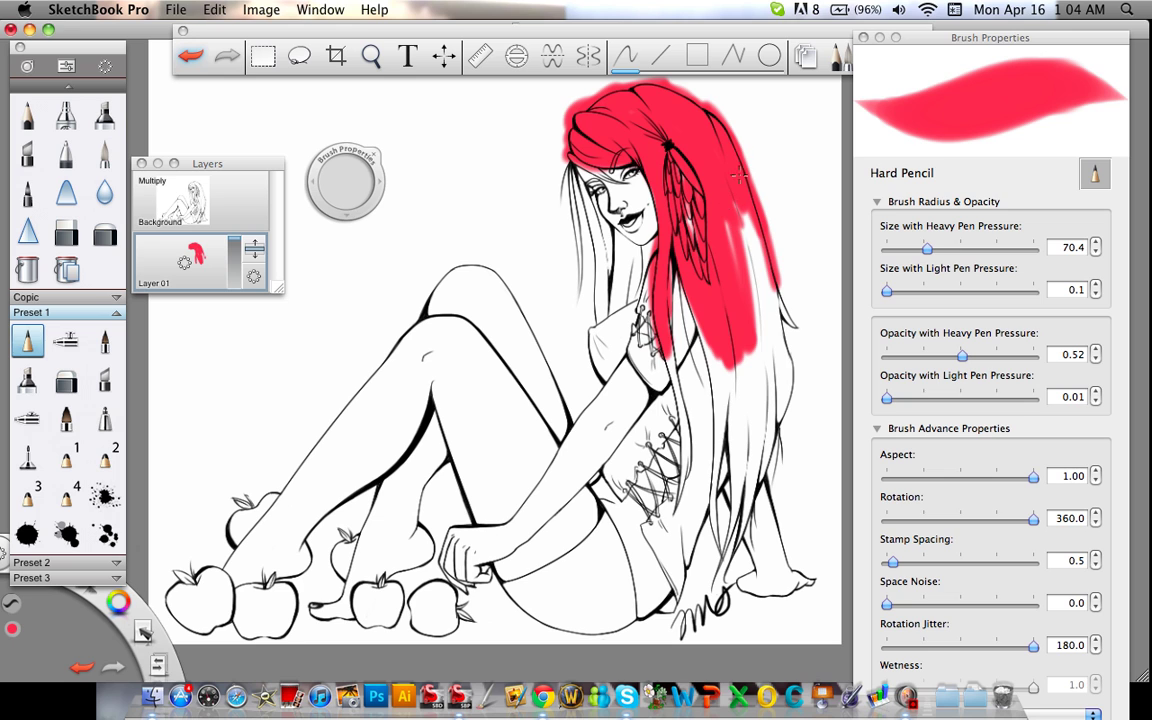
Try a larger Hard Pencil size with a stroke over the crown of the hair, and undo the stroke.
{"action": "left_click", "coordinate": [951, 248]}
{"action": "mouse_move", "coordinate": [592, 143]}
{"action": "left_mouse_down"}
{"action": "mouse_move", "coordinate": [630, 75]}
{"action": "mouse_move", "coordinate": [660, 80]}
{"action": "left_mouse_up"}
{"action": "left_click", "coordinate": [190, 57]}
Set the Hard Pencil's size with heavy pen pressure to 50.9 and paint the remaining long and front hair strands red.
{"action": "left_click_drag", "start_coordinate": [958, 262], "coordinate": [922, 262]}
{"action": "mouse_move", "coordinate": [688, 185]}
{"action": "left_mouse_down"}
{"action": "mouse_move", "coordinate": [700, 320]}
{"action": "mouse_move", "coordinate": [735, 400]}
{"action": "mouse_move", "coordinate": [717, 596]}
{"action": "mouse_move", "coordinate": [655, 440]}
{"action": "mouse_move", "coordinate": [720, 282]}
{"action": "left_mouse_up"}
{"action": "mouse_move", "coordinate": [582, 170]}
{"action": "left_mouse_down"}
{"action": "mouse_move", "coordinate": [602, 272]}
{"action": "mouse_move", "coordinate": [600, 322]}
{"action": "mouse_move", "coordinate": [631, 268]}
{"action": "mouse_move", "coordinate": [611, 237]}
{"action": "mouse_move", "coordinate": [622, 253]}
{"action": "mouse_move", "coordinate": [579, 271]}
{"action": "mouse_move", "coordinate": [595, 290]}
{"action": "mouse_move", "coordinate": [640, 252]}
{"action": "left_mouse_up"}
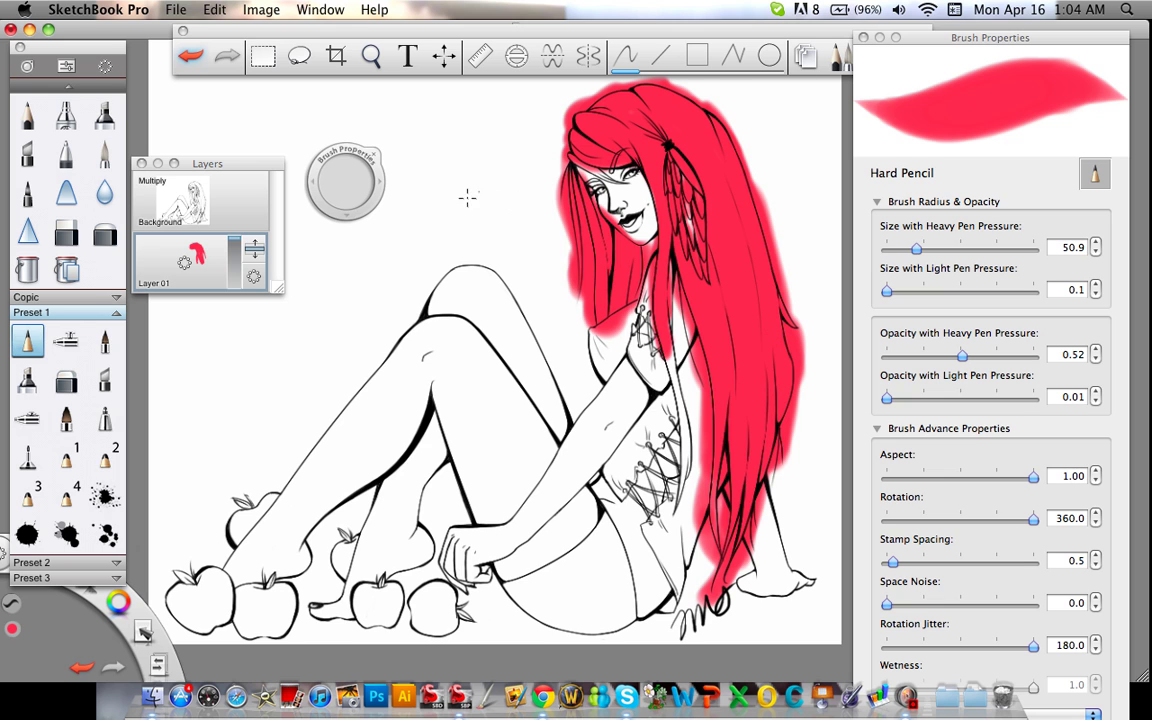
Try the Preset 1 Soft Eraser on the painted hair, undo it, and touch up the hair beside the corset with the Pencil.
{"action": "left_click", "coordinate": [66, 380]}
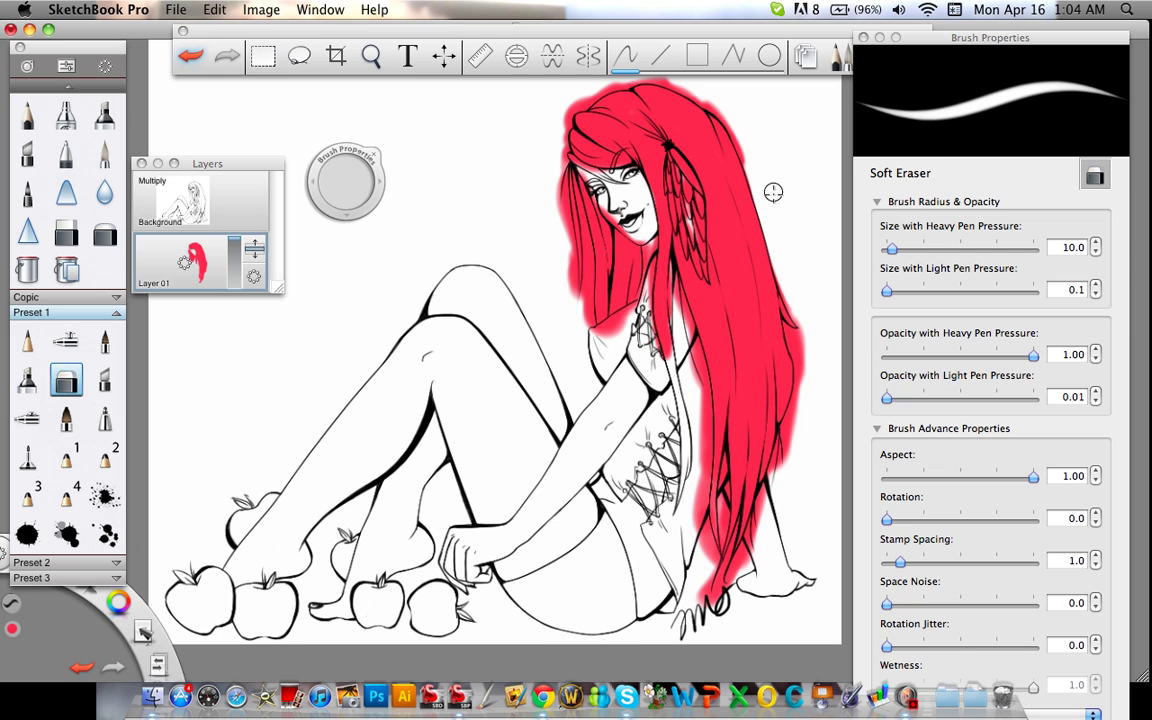
{"action": "left_click", "coordinate": [190, 56]}
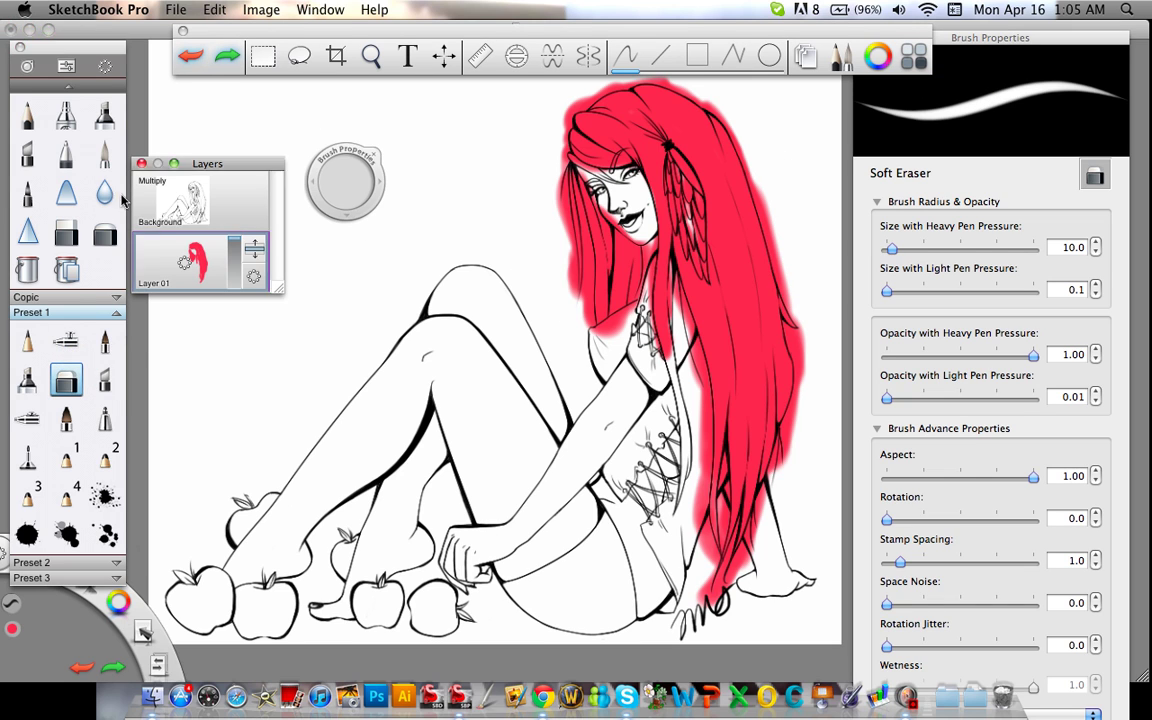
{"action": "left_click", "coordinate": [27, 116]}
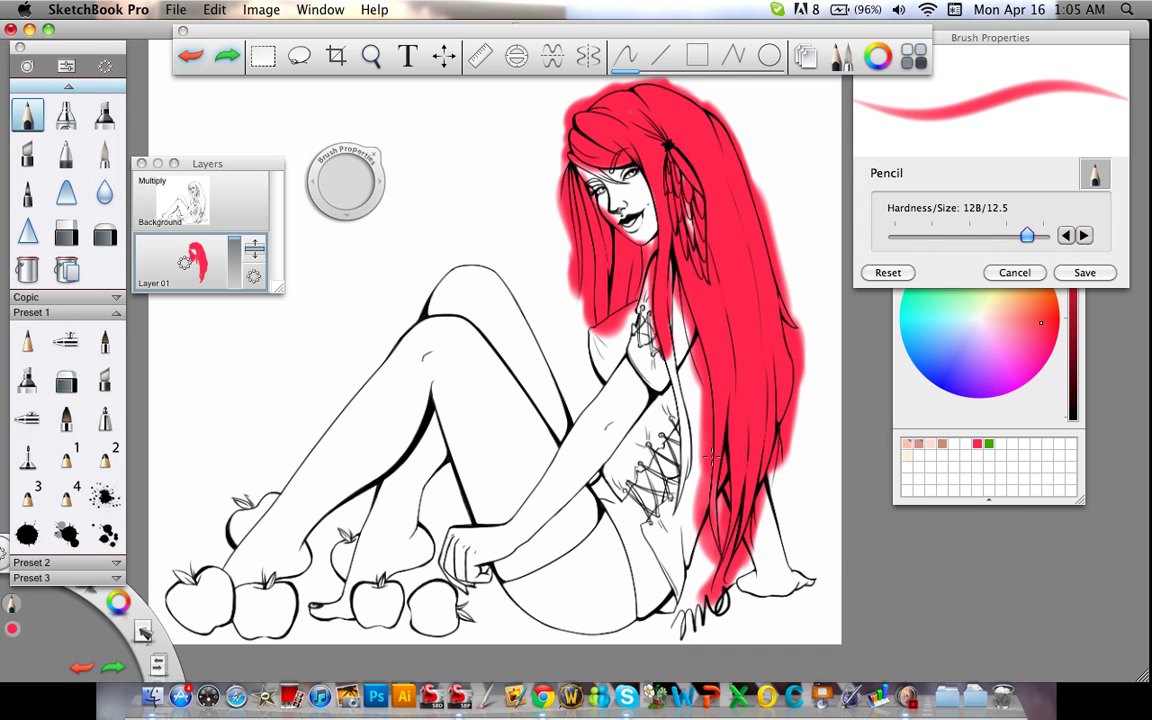
{"action": "mouse_move", "coordinate": [640, 425]}
{"action": "left_mouse_down"}
{"action": "mouse_move", "coordinate": [640, 488]}
{"action": "mouse_move", "coordinate": [652, 476]}
{"action": "left_mouse_up"}
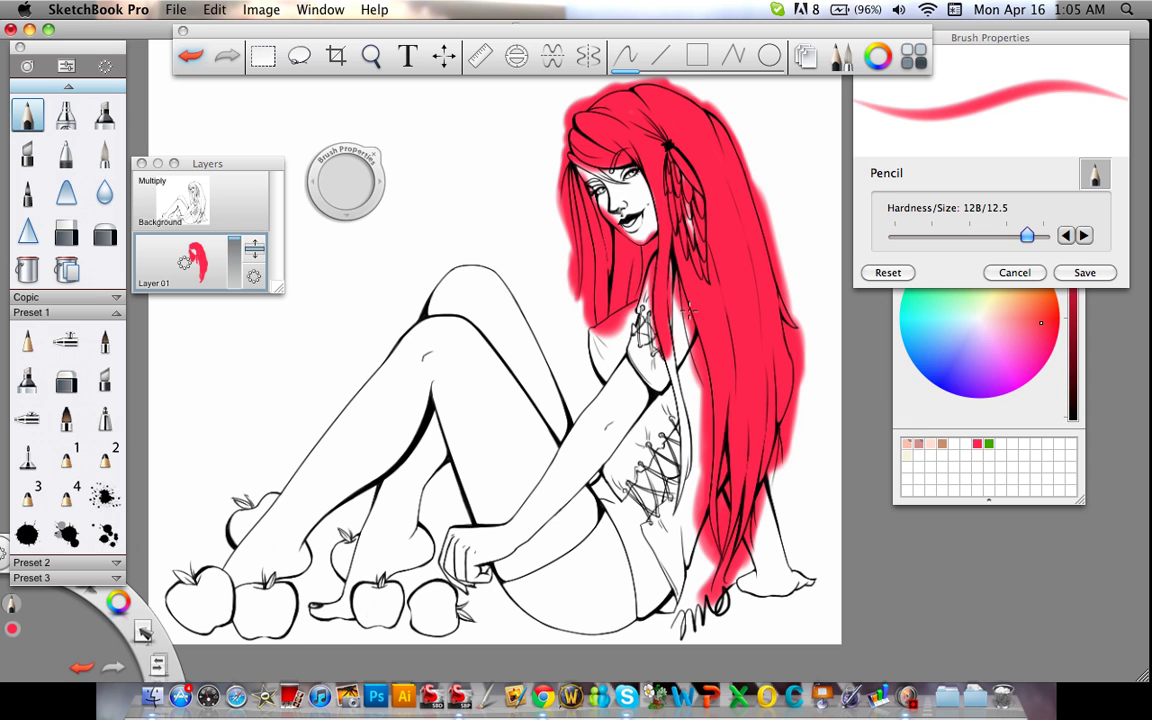
Darken the current colour to a deeper red and lock the transparency of Layer 01.
{"action": "double_click", "coordinate": [928, 452]}
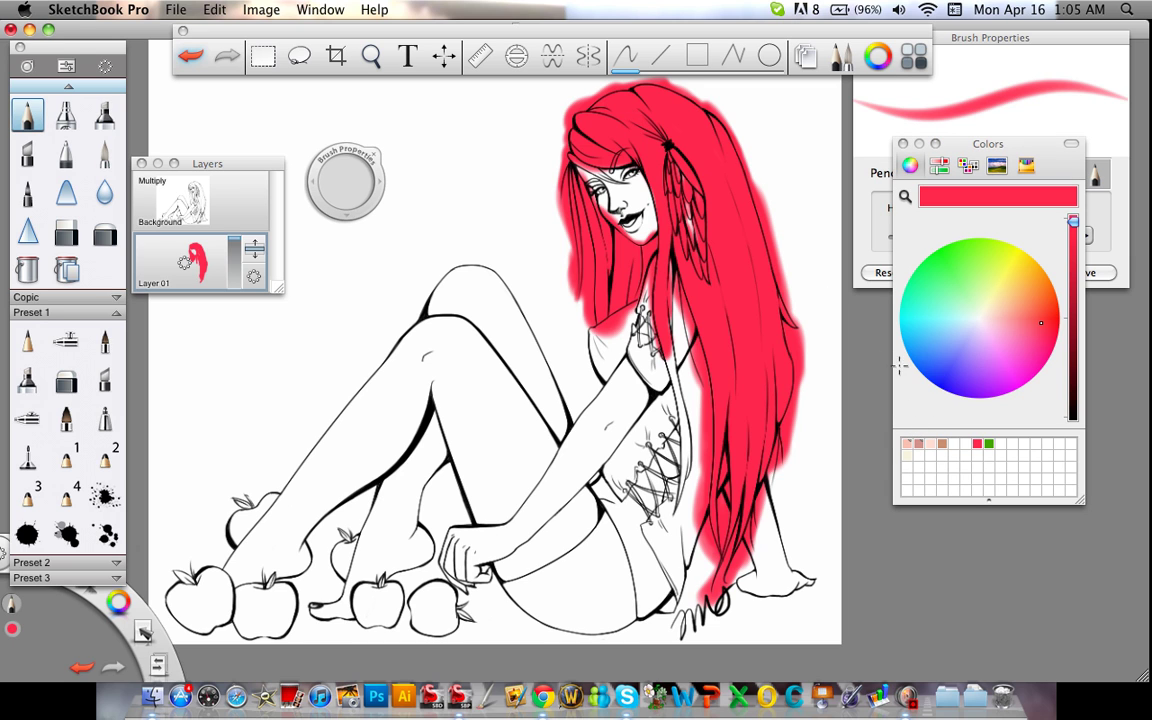
{"action": "left_click_drag", "start_coordinate": [1073, 219], "coordinate": [1076, 295]}
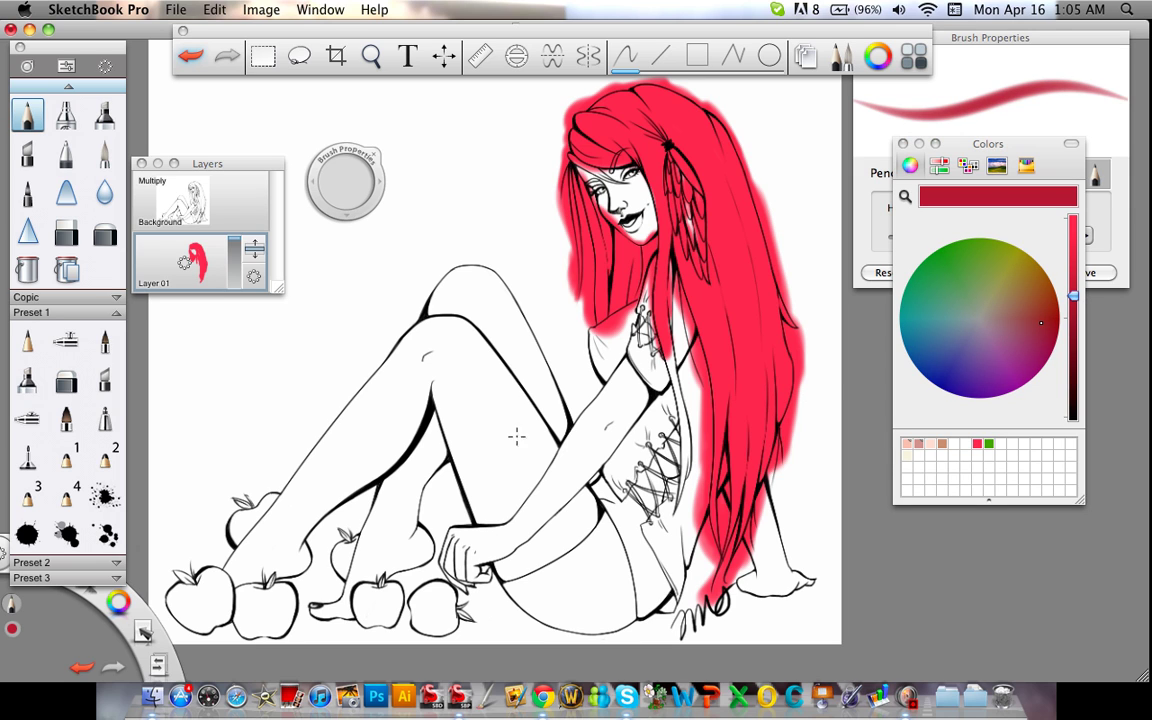
{"action": "left_click", "coordinate": [257, 281]}
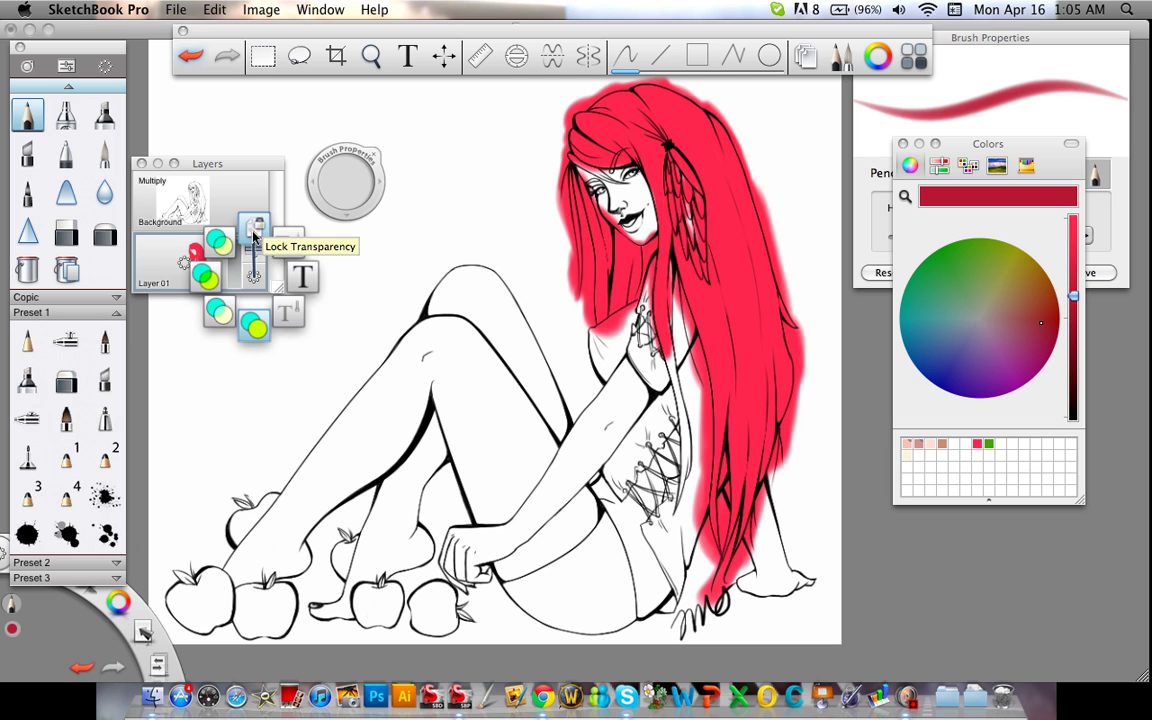
{"action": "left_click", "coordinate": [254, 232]}
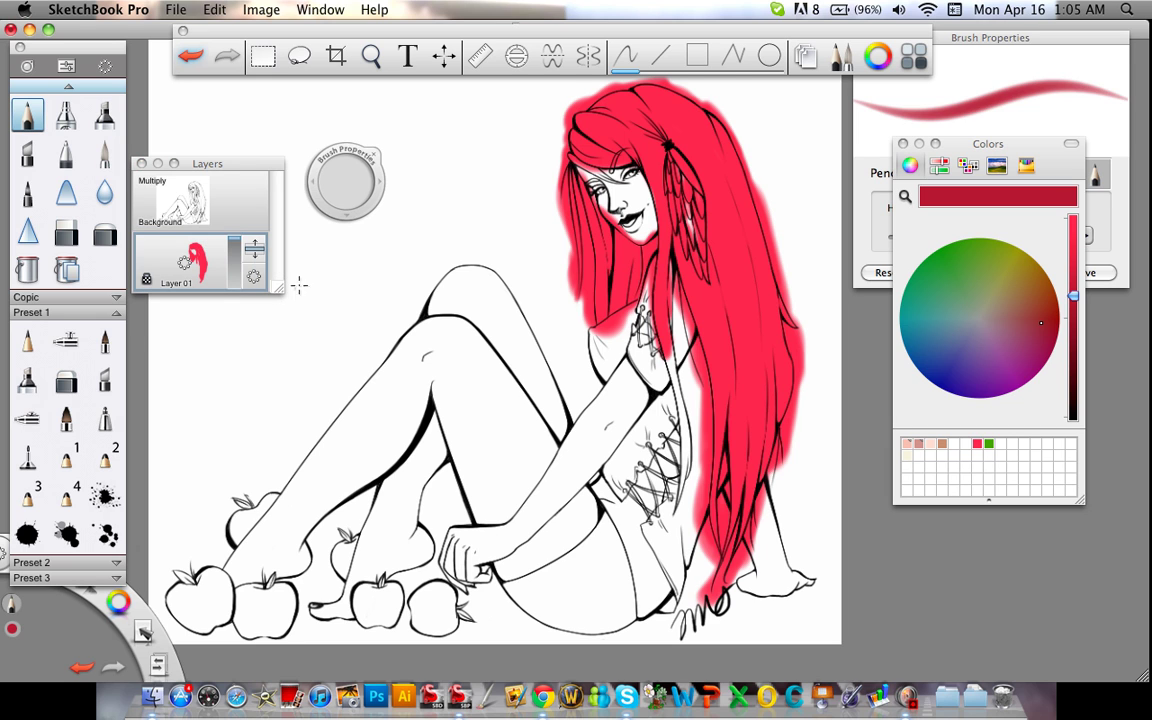
Repaint the whole hair on Layer 01 in the deeper red with the Preset 1 Hard Pencil.
{"action": "left_click", "coordinate": [28, 338]}
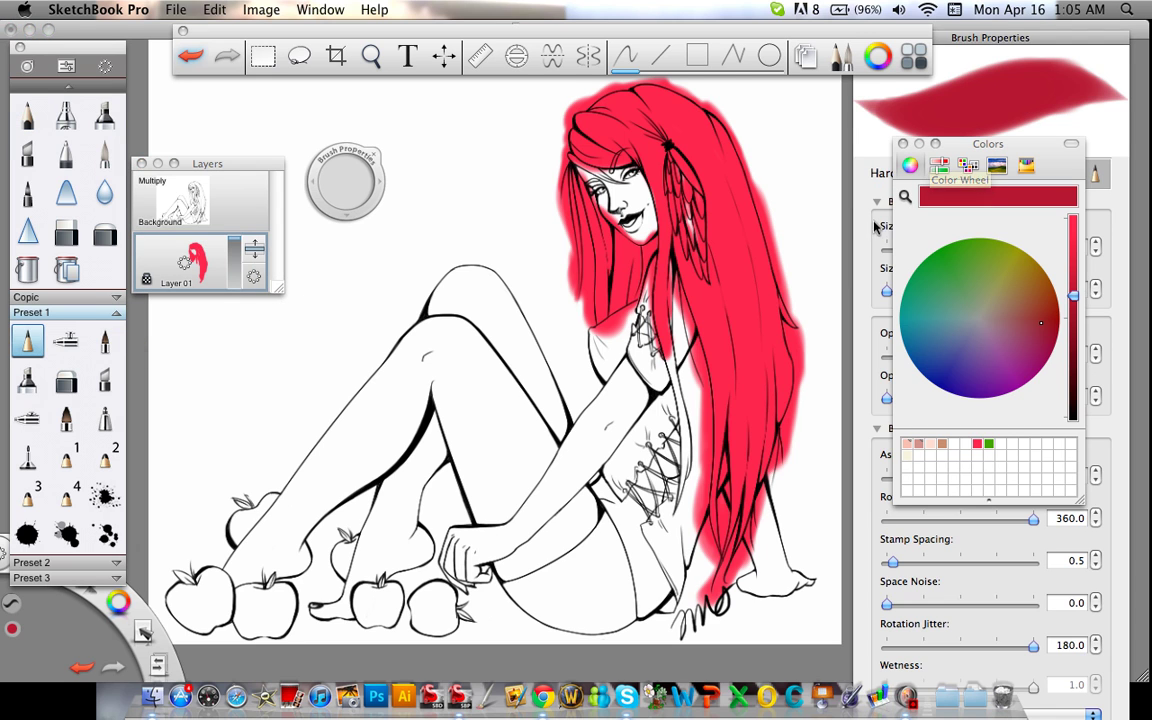
{"action": "mouse_move", "coordinate": [634, 120]}
{"action": "left_mouse_down"}
{"action": "mouse_move", "coordinate": [590, 160]}
{"action": "mouse_move", "coordinate": [630, 270]}
{"action": "mouse_move", "coordinate": [670, 300]}
{"action": "mouse_move", "coordinate": [715, 285]}
{"action": "mouse_move", "coordinate": [700, 430]}
{"action": "mouse_move", "coordinate": [740, 560]}
{"action": "mouse_move", "coordinate": [705, 255]}
{"action": "left_mouse_up"}
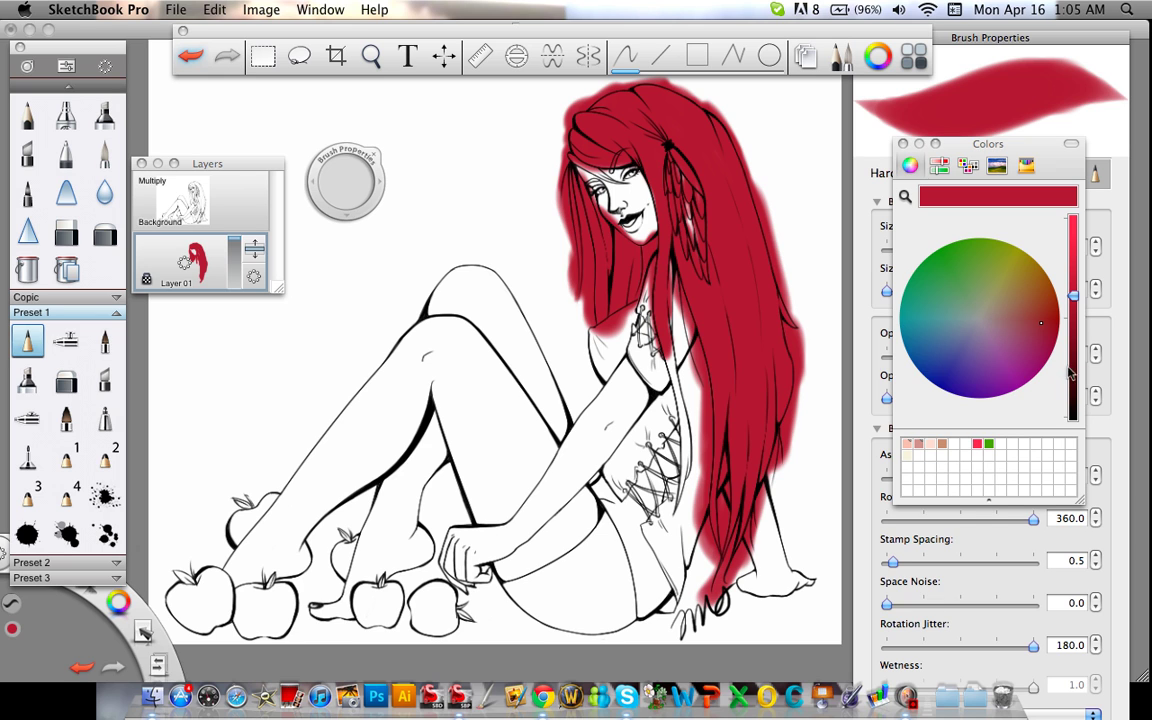
Darken the colour to a very dark red, try a Hard Pencil stroke near the hair ends, and undo it.
{"action": "left_click_drag", "start_coordinate": [1073, 296], "coordinate": [1074, 380]}
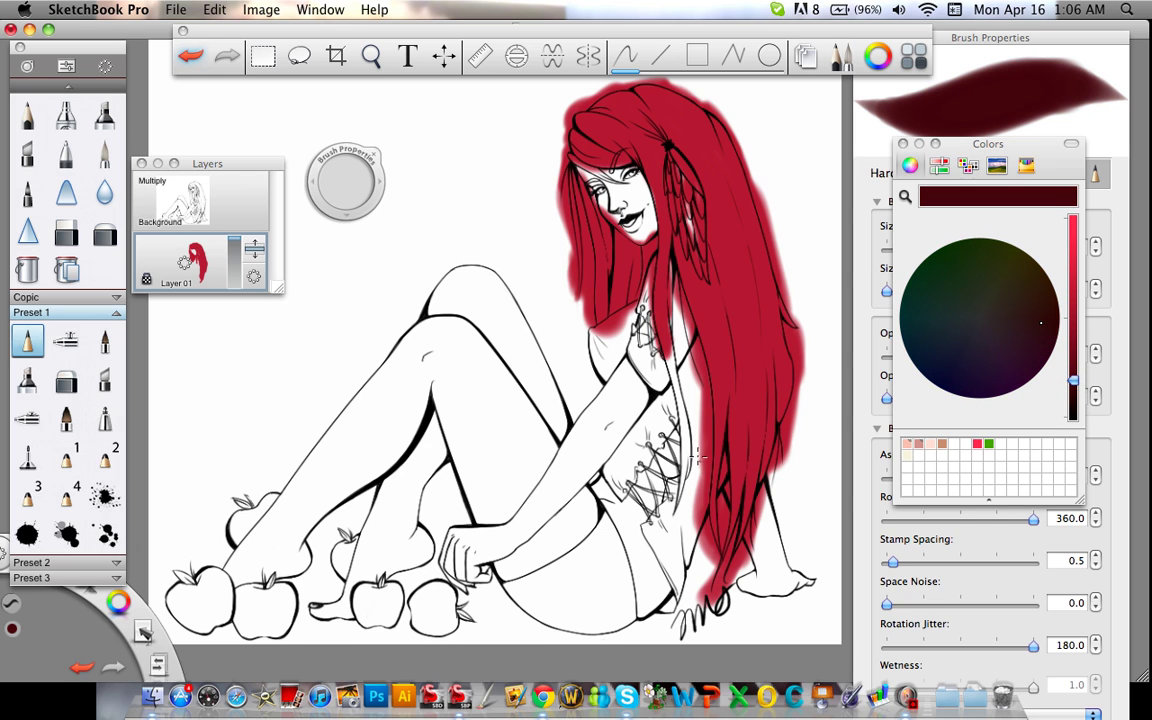
{"action": "left_click_drag", "start_coordinate": [716, 598], "coordinate": [758, 482]}
{"action": "left_click", "coordinate": [190, 56]}
Set the Airbrush's size to 56.6 and shade the lower and inner lengths of the hair with the very dark red.
{"action": "left_click", "coordinate": [66, 115]}
{"action": "left_click", "coordinate": [873, 213]}
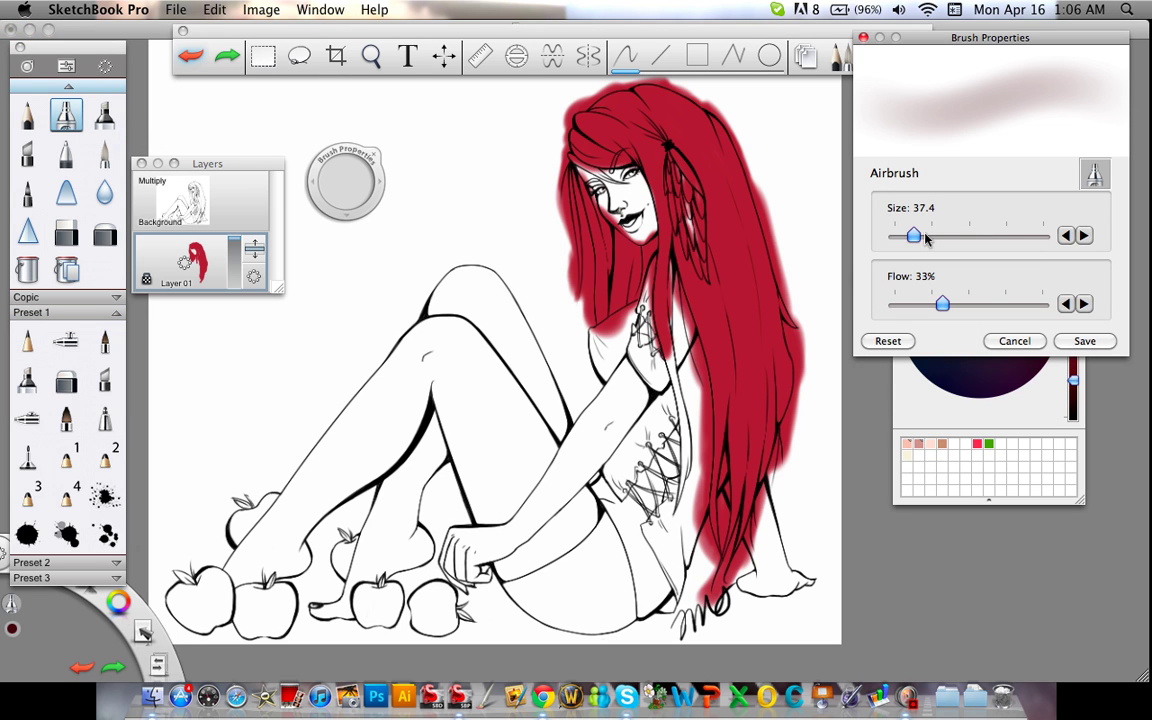
{"action": "mouse_move", "coordinate": [913, 235]}
{"action": "left_mouse_down"}
{"action": "mouse_move", "coordinate": [983, 235]}
{"action": "mouse_move", "coordinate": [926, 236]}
{"action": "left_mouse_up"}
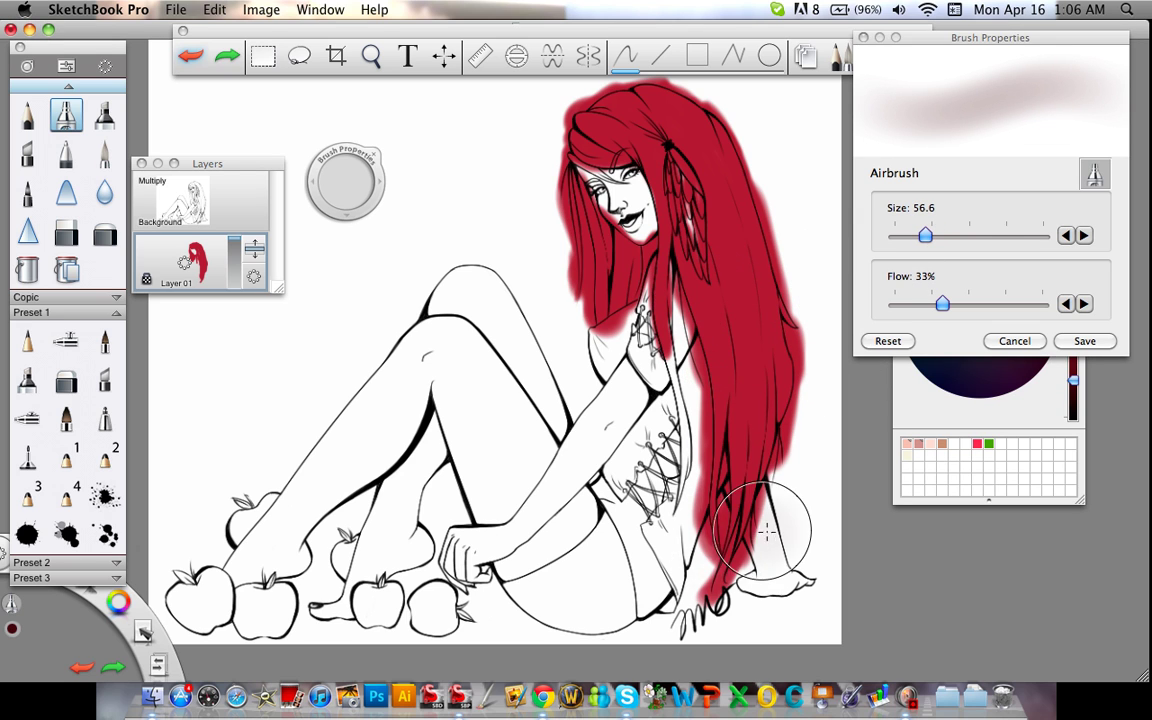
{"action": "key", "text": "super+shift+z"}
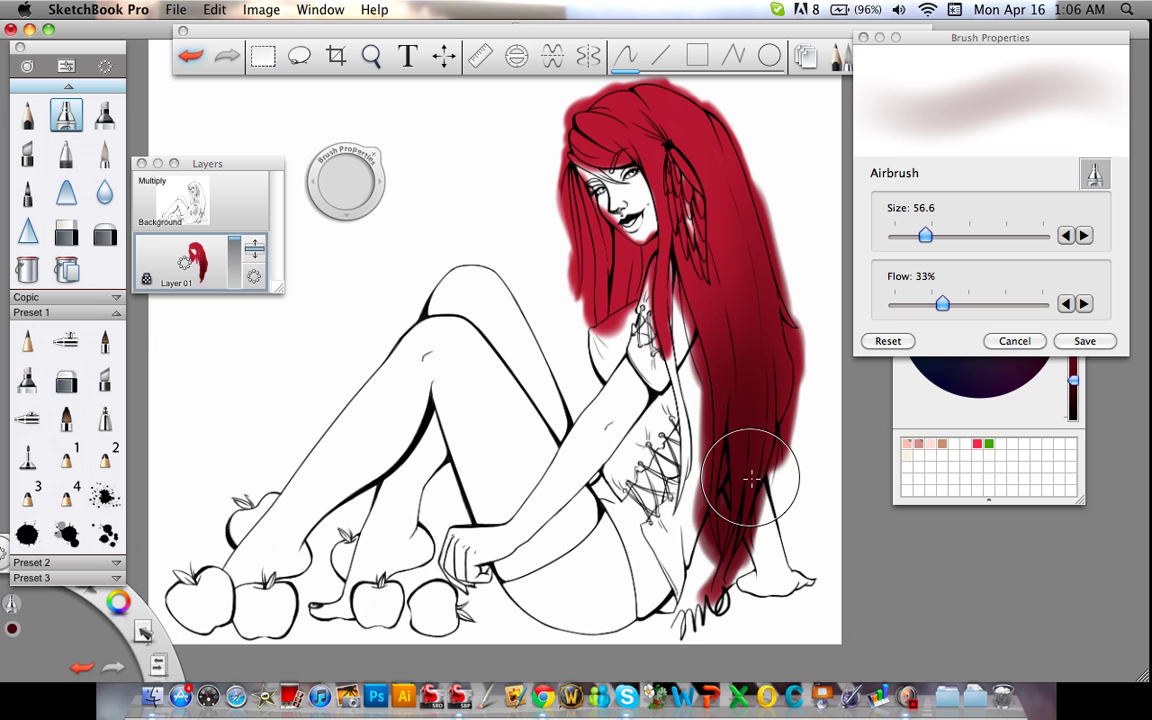
{"action": "mouse_move", "coordinate": [750, 478]}
{"action": "left_mouse_down"}
{"action": "mouse_move", "coordinate": [771, 424]}
{"action": "mouse_move", "coordinate": [828, 360]}
{"action": "mouse_move", "coordinate": [838, 397]}
{"action": "mouse_move", "coordinate": [801, 357]}
{"action": "mouse_move", "coordinate": [728, 437]}
{"action": "mouse_move", "coordinate": [740, 393]}
{"action": "mouse_move", "coordinate": [784, 327]}
{"action": "mouse_move", "coordinate": [880, 458]}
{"action": "left_mouse_up"}
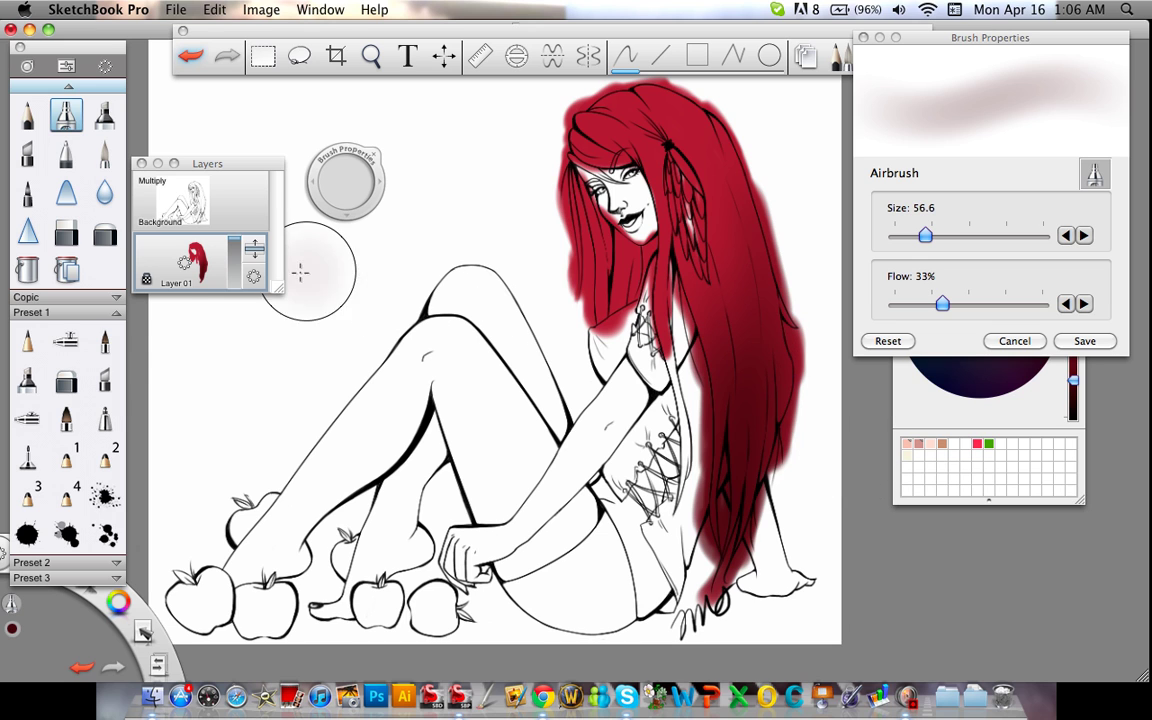
Try erasing the shaded hair with the Preset 1 Soft Eraser while Layer 01's transparency is locked, and close the brush properties.
{"action": "left_click", "coordinate": [66, 380]}
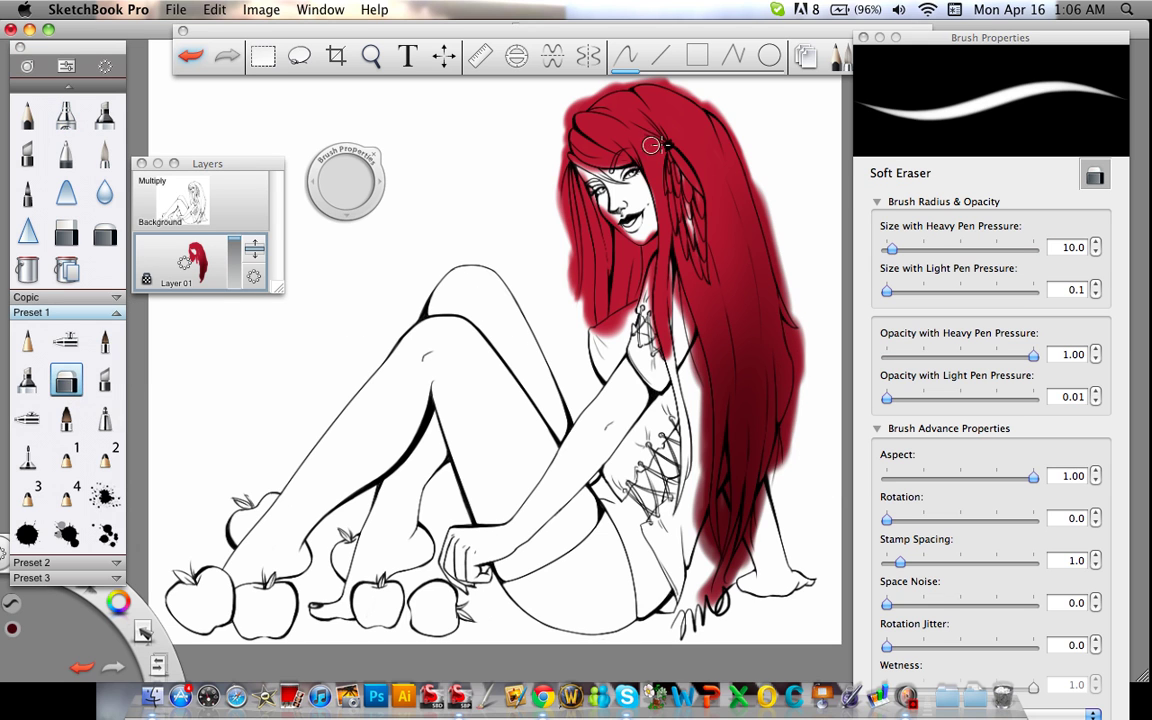
{"action": "left_click", "coordinate": [751, 390]}
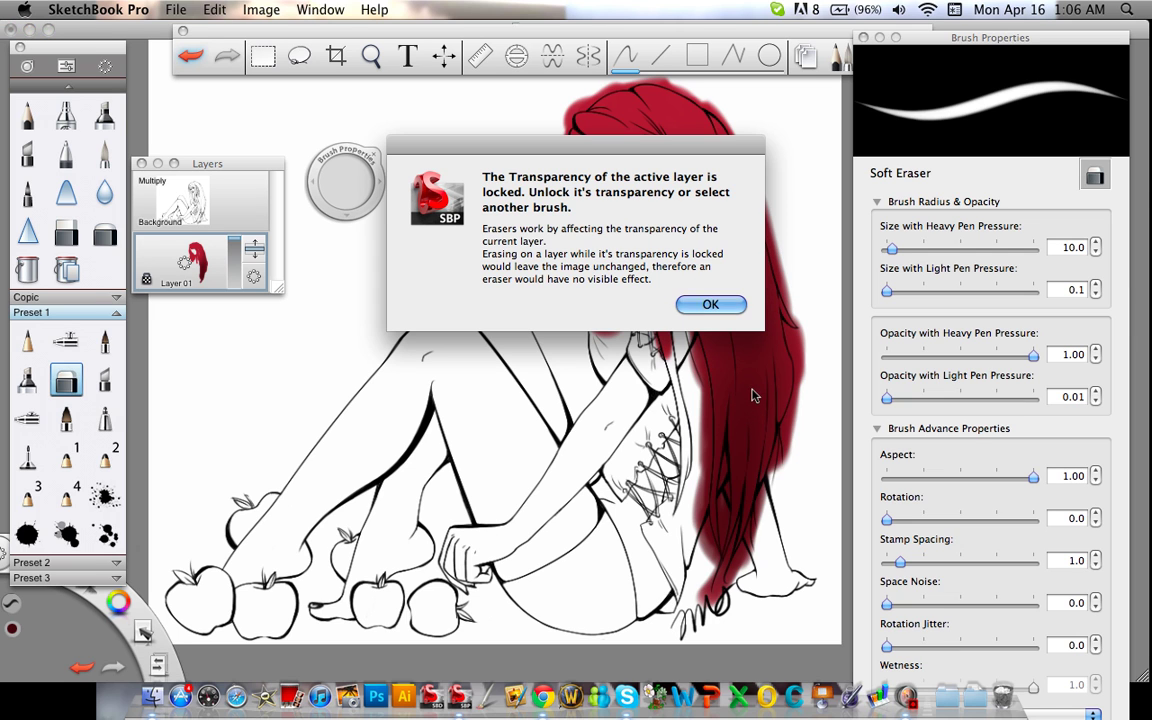
{"action": "left_click", "coordinate": [710, 304]}
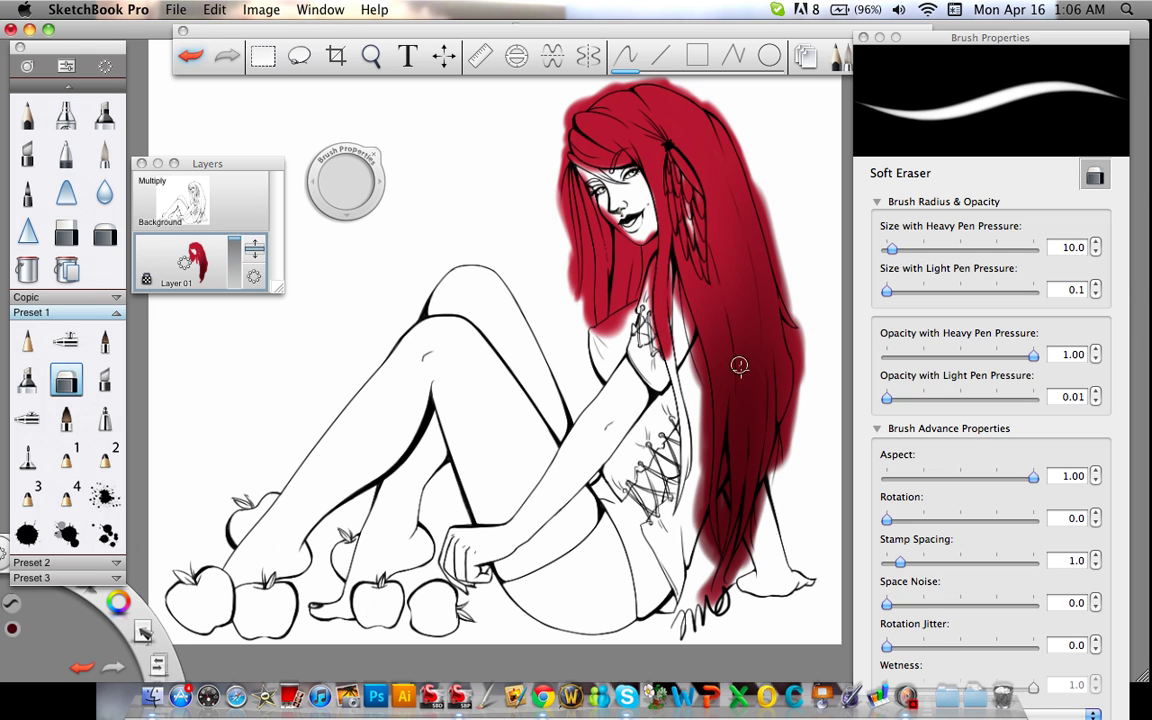
{"action": "left_click", "coordinate": [758, 404]}
{"action": "left_click", "coordinate": [712, 302]}
{"action": "left_click", "coordinate": [874, 53]}
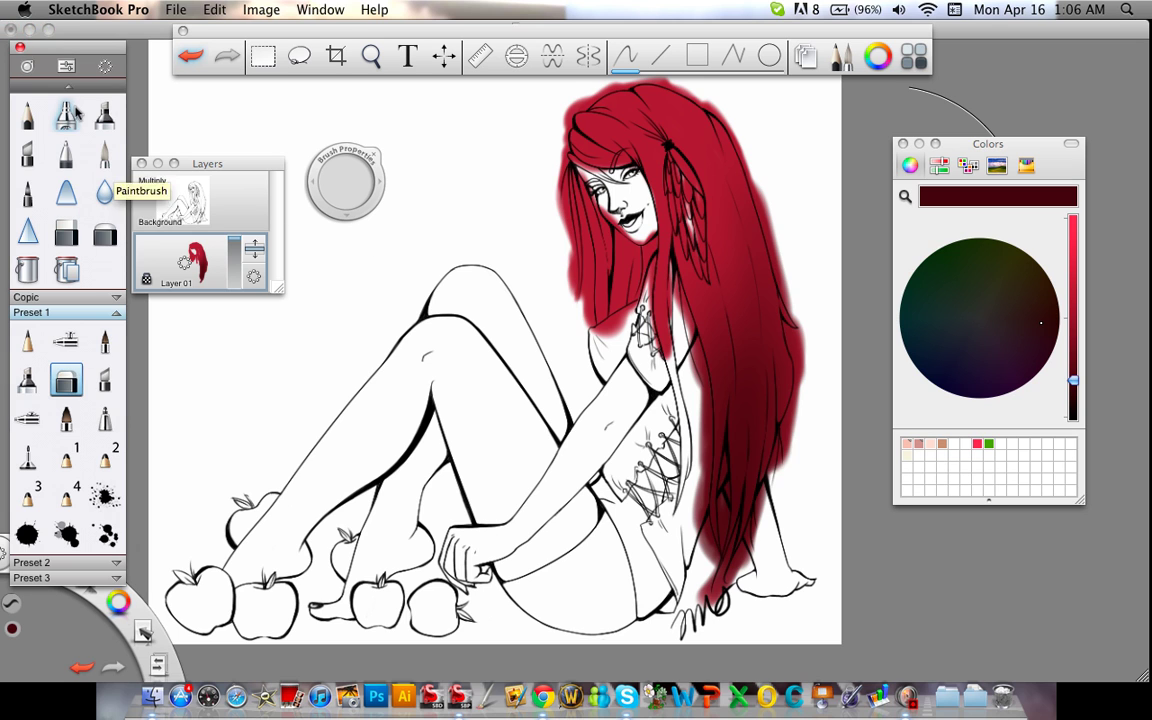
Choose a pale pink colour and lighten the upper hair softly with the Airbrush.
{"action": "left_click", "coordinate": [72, 114]}
{"action": "left_click_drag", "start_coordinate": [1070, 378], "coordinate": [1073, 220]}
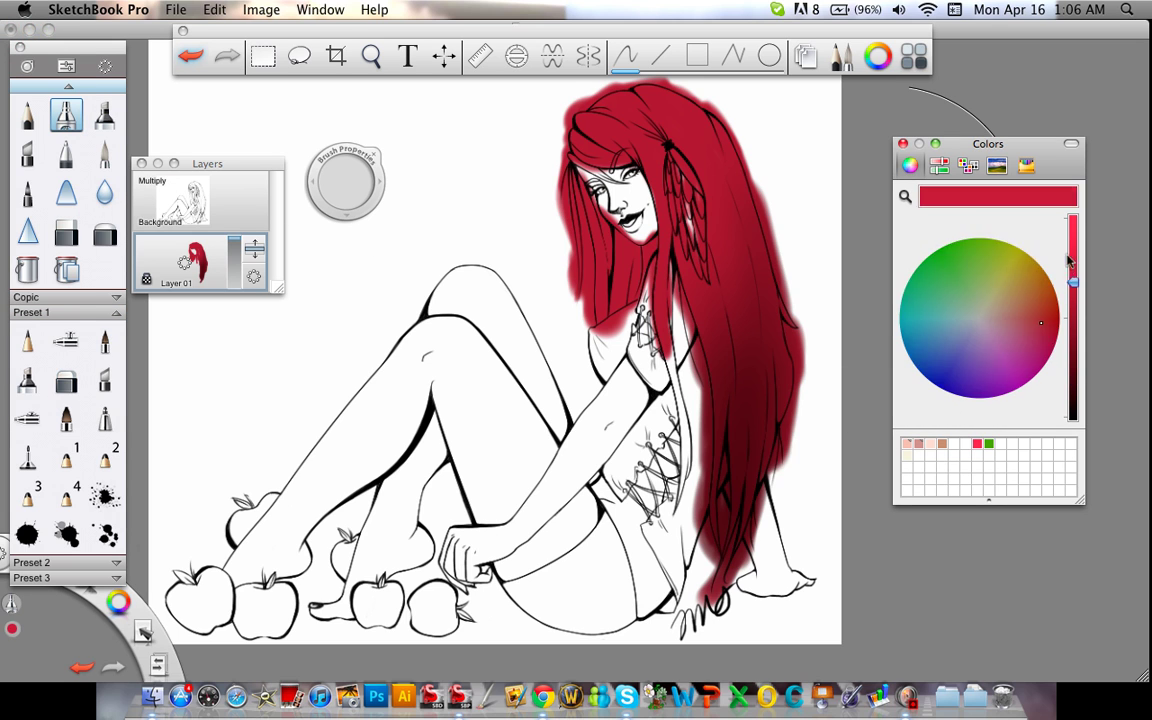
{"action": "left_click_drag", "start_coordinate": [995, 318], "coordinate": [987, 324]}
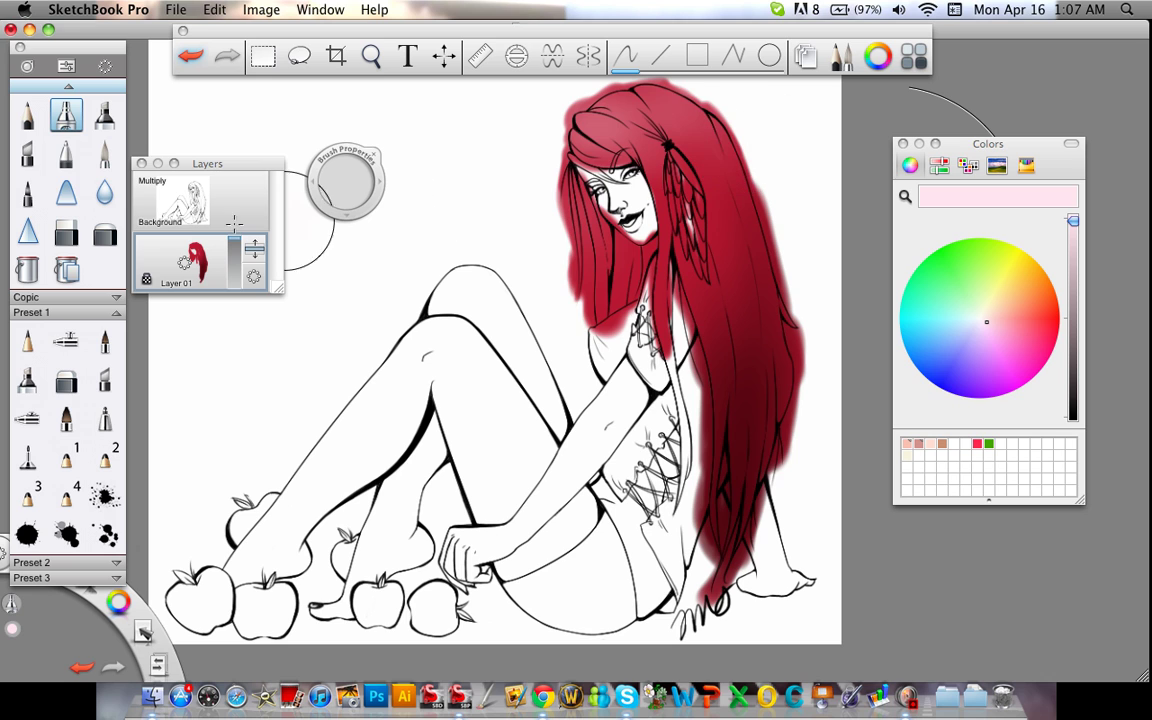
{"action": "left_click", "coordinate": [27, 115]}
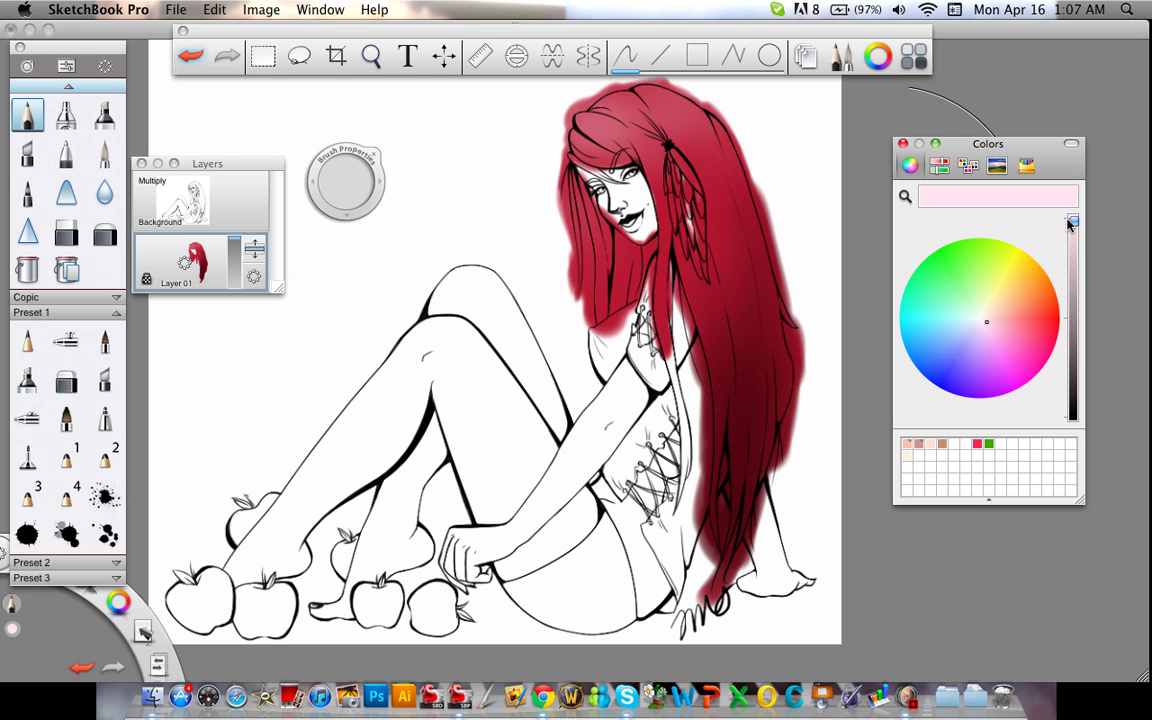
{"action": "left_click", "coordinate": [66, 115]}
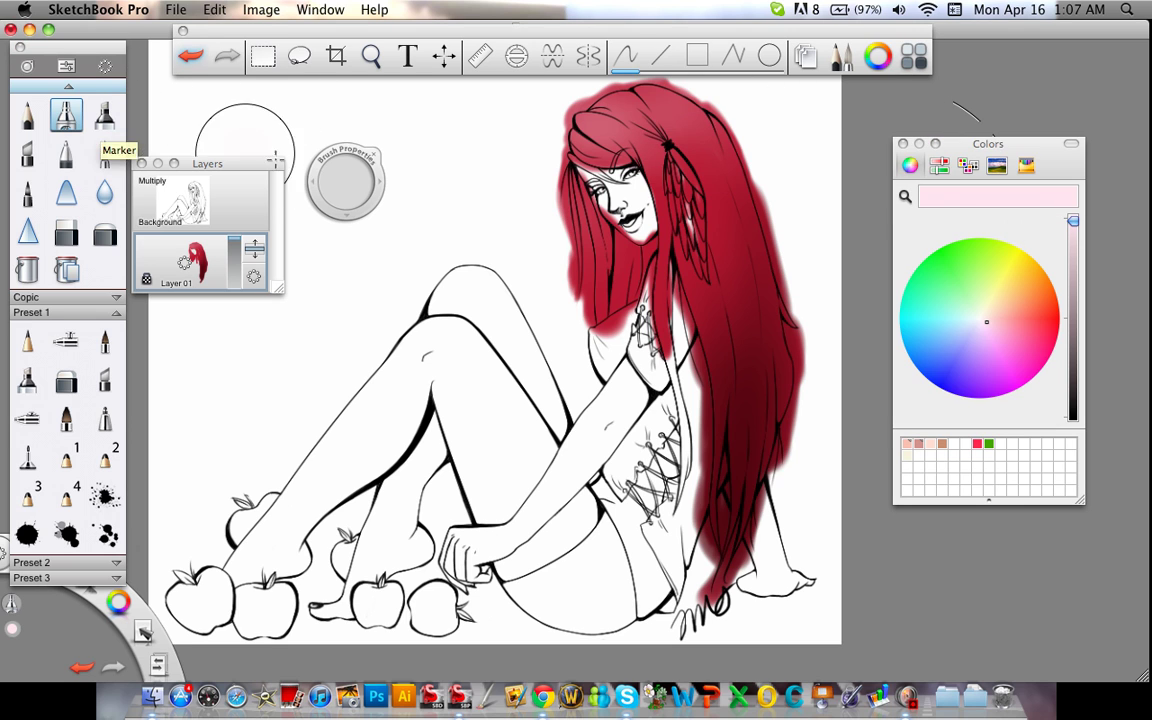
Set the Airbrush to size 5.0 with 56% flow, adding pale pink highlights to the fringe.
{"action": "double_click", "coordinate": [66, 115]}
{"action": "left_click_drag", "start_coordinate": [925, 235], "coordinate": [905, 236]}
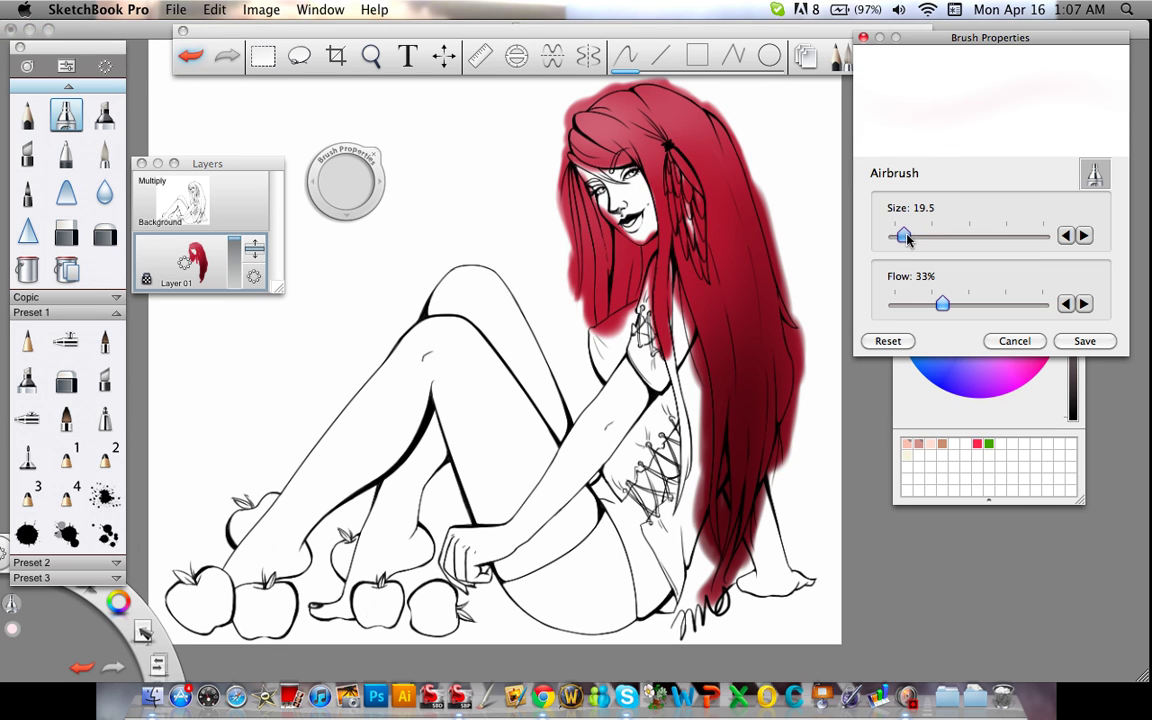
{"action": "left_click_drag", "start_coordinate": [940, 304], "coordinate": [977, 304]}
{"action": "left_click_drag", "start_coordinate": [905, 236], "coordinate": [893, 237]}
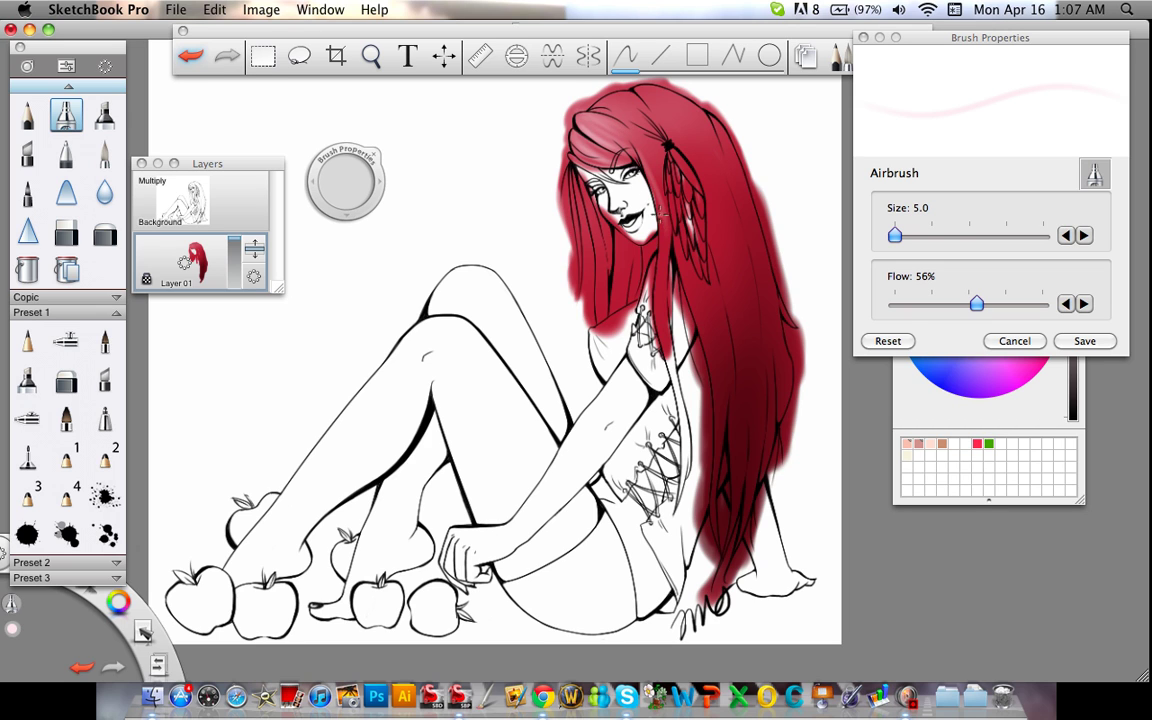
Airbrush thin pale pink highlights over the crown of the hair, undoing unwanted strokes.
{"action": "left_click", "coordinate": [190, 56]}
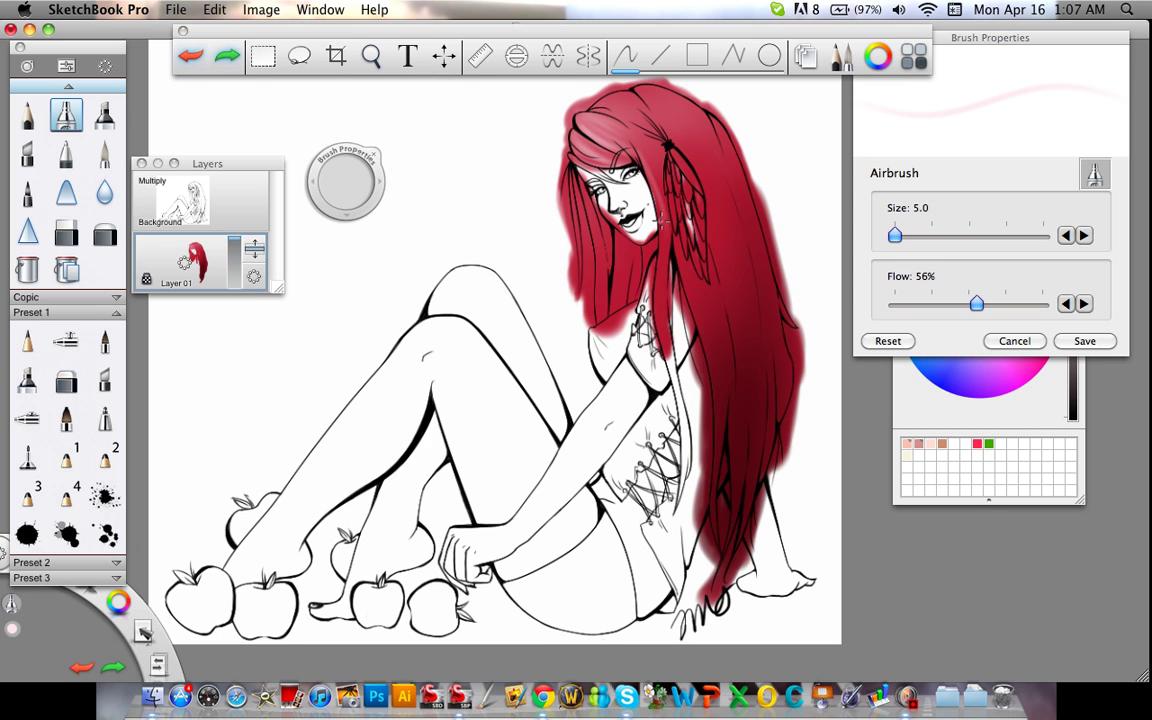
{"action": "mouse_move", "coordinate": [617, 245]}
{"action": "left_mouse_down"}
{"action": "mouse_move", "coordinate": [614, 306]}
{"action": "mouse_move", "coordinate": [630, 250]}
{"action": "left_mouse_up"}
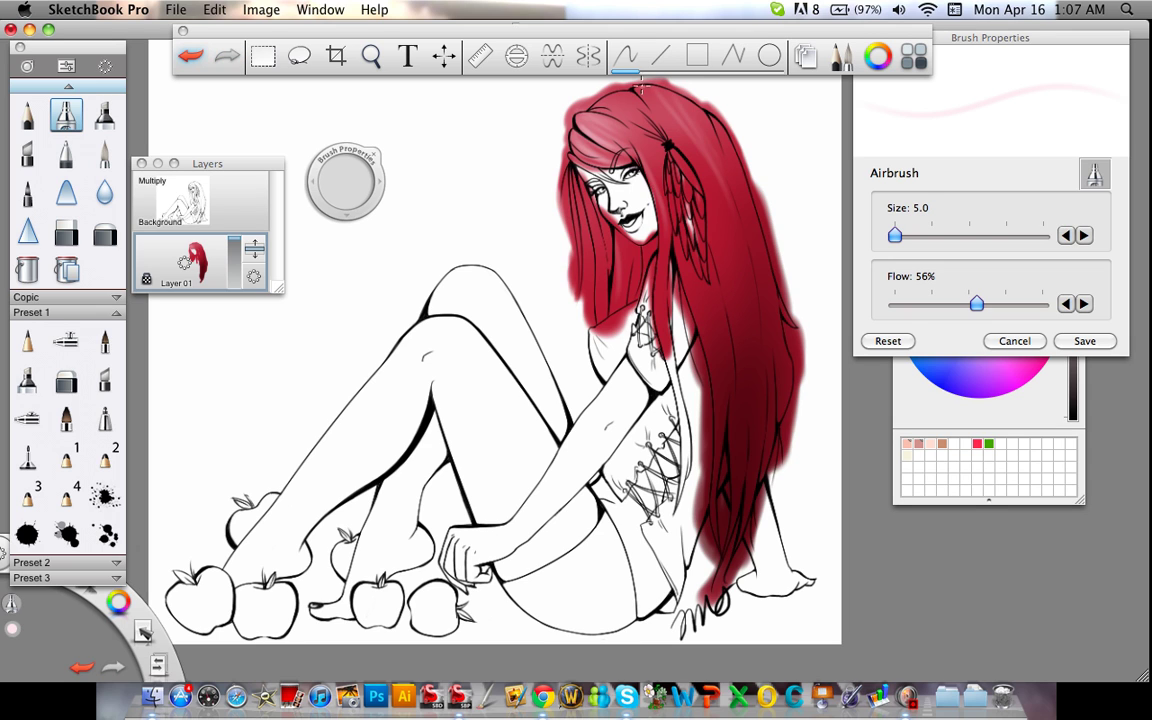
{"action": "left_click", "coordinate": [190, 56]}
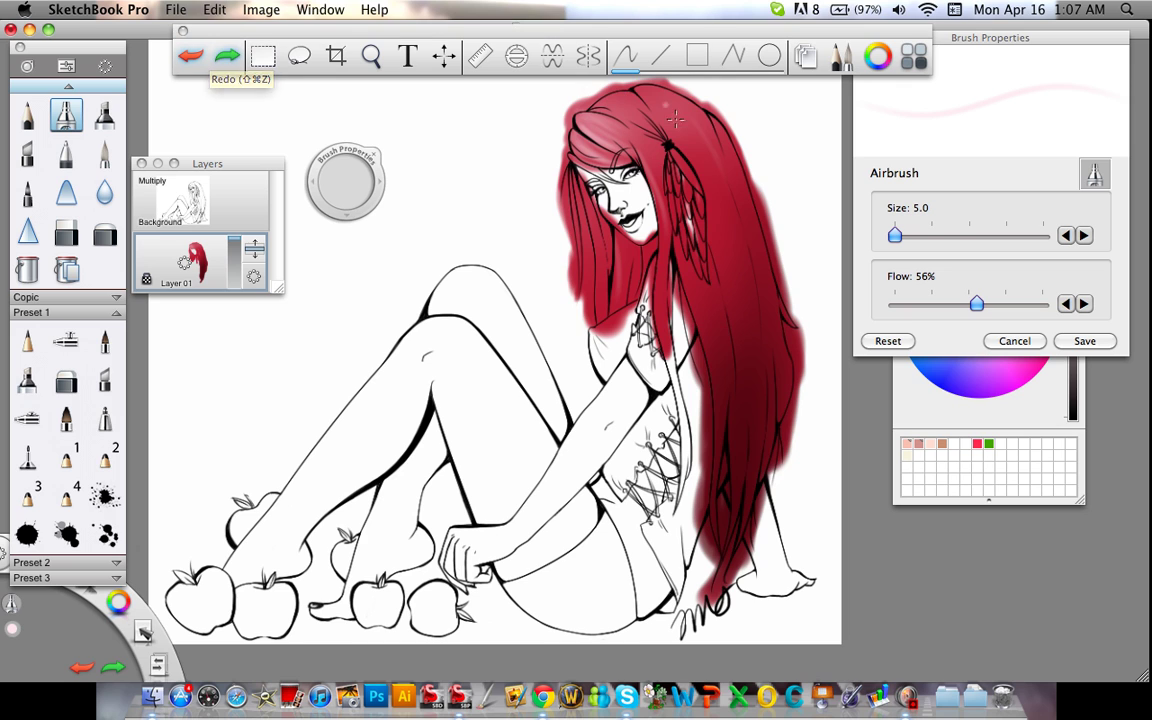
{"action": "key", "text": "shift+super+z"}
{"action": "left_click", "coordinate": [200, 56]}
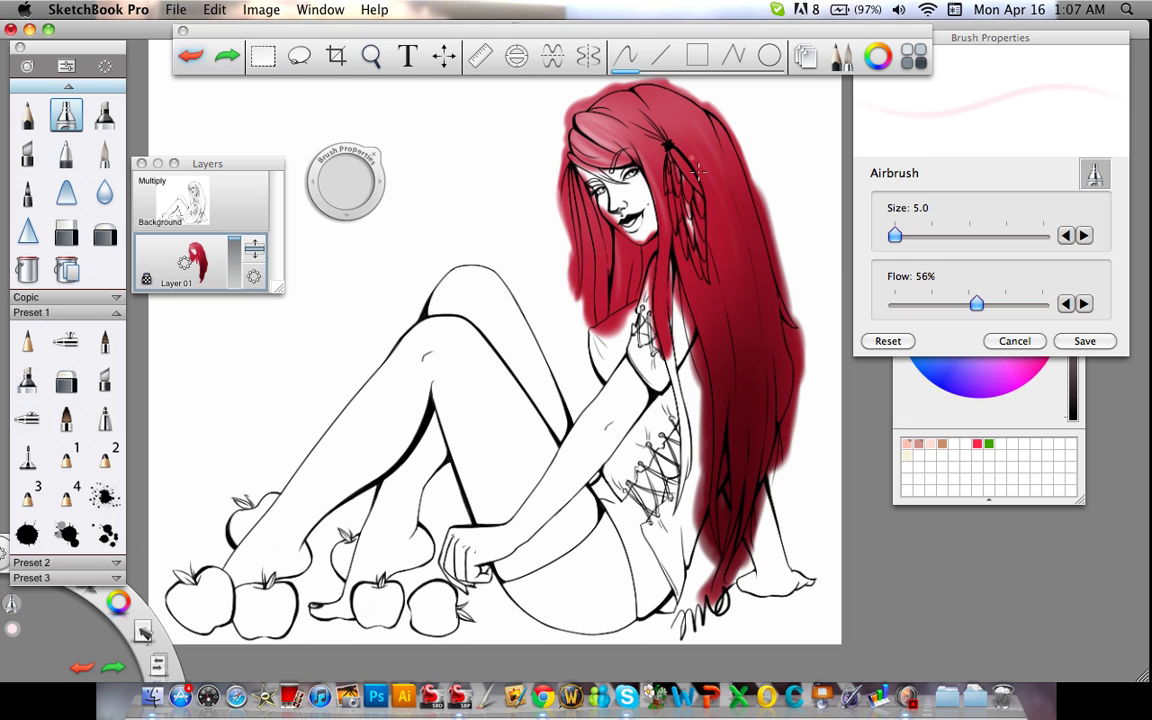
Airbrush fine pale pink highlights along the long and face-framing strands, undoing the strokes that are too strong.
{"action": "left_click_drag", "start_coordinate": [697, 170], "coordinate": [749, 327]}
{"action": "left_click", "coordinate": [192, 57]}
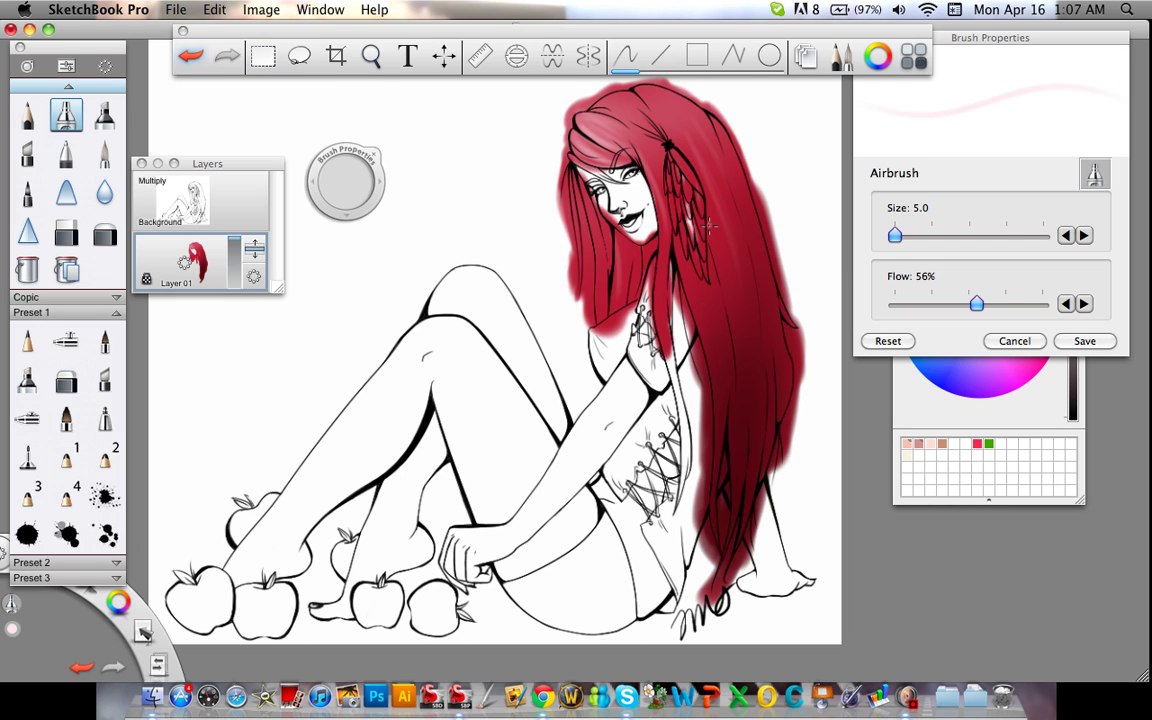
{"action": "left_click", "coordinate": [192, 57]}
{"action": "left_click_drag", "start_coordinate": [690, 143], "coordinate": [640, 290]}
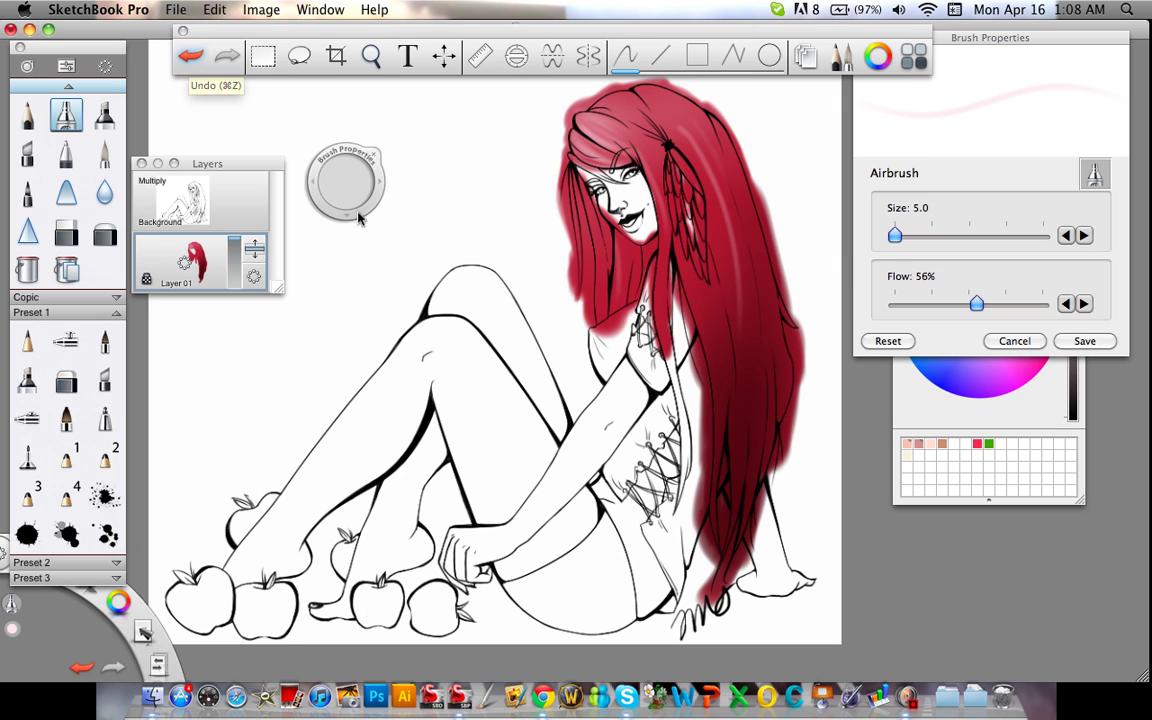
{"action": "left_click", "coordinate": [187, 62]}
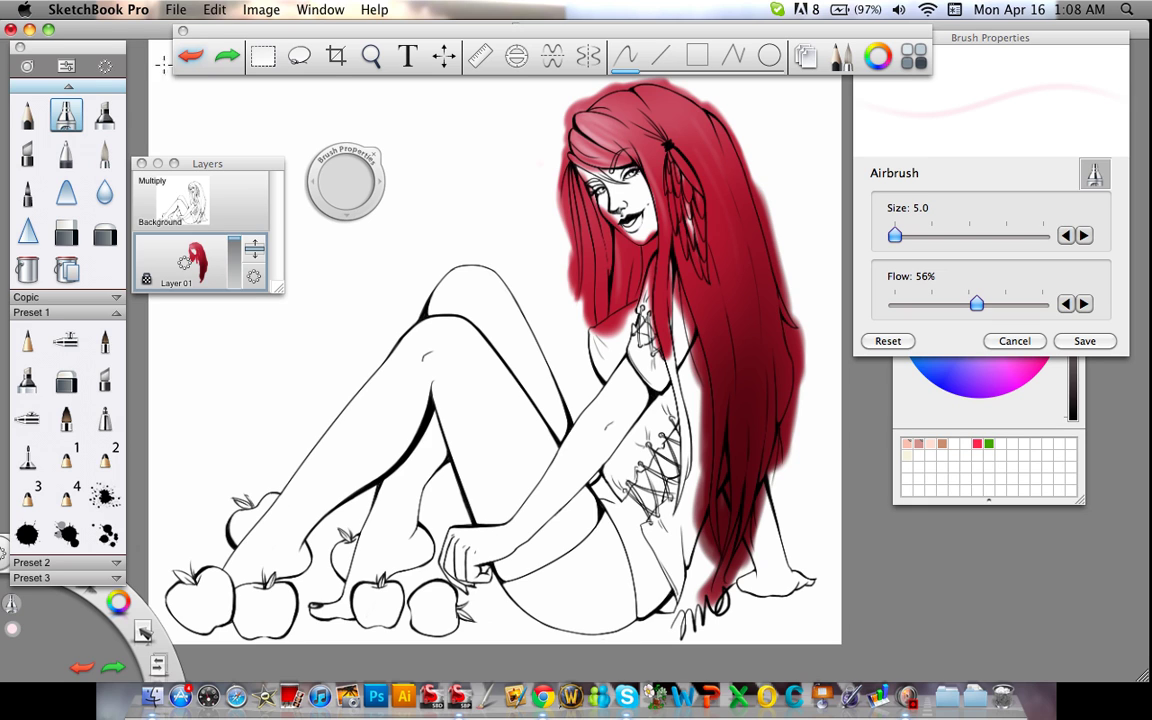
{"action": "left_click_drag", "start_coordinate": [525, 194], "coordinate": [588, 207]}
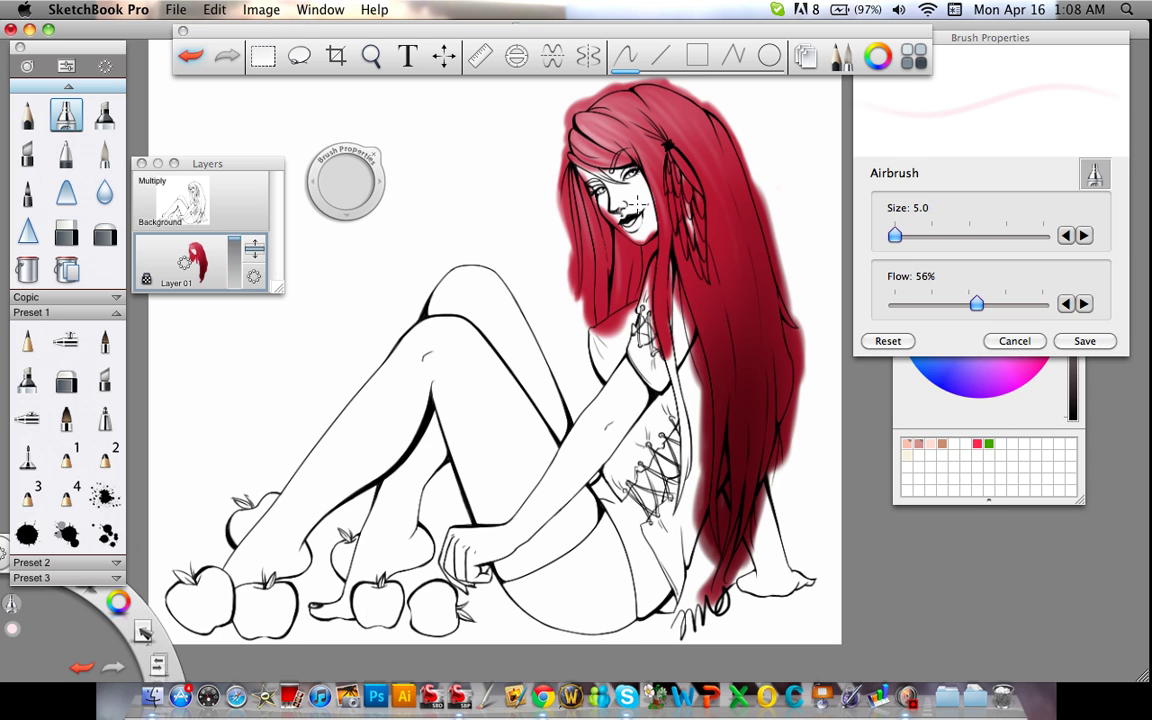
Set the Pencil's hardness and size to 2H/1.0 and draw fine pale pink strands in the front hair.
{"action": "left_click", "coordinate": [27, 115]}
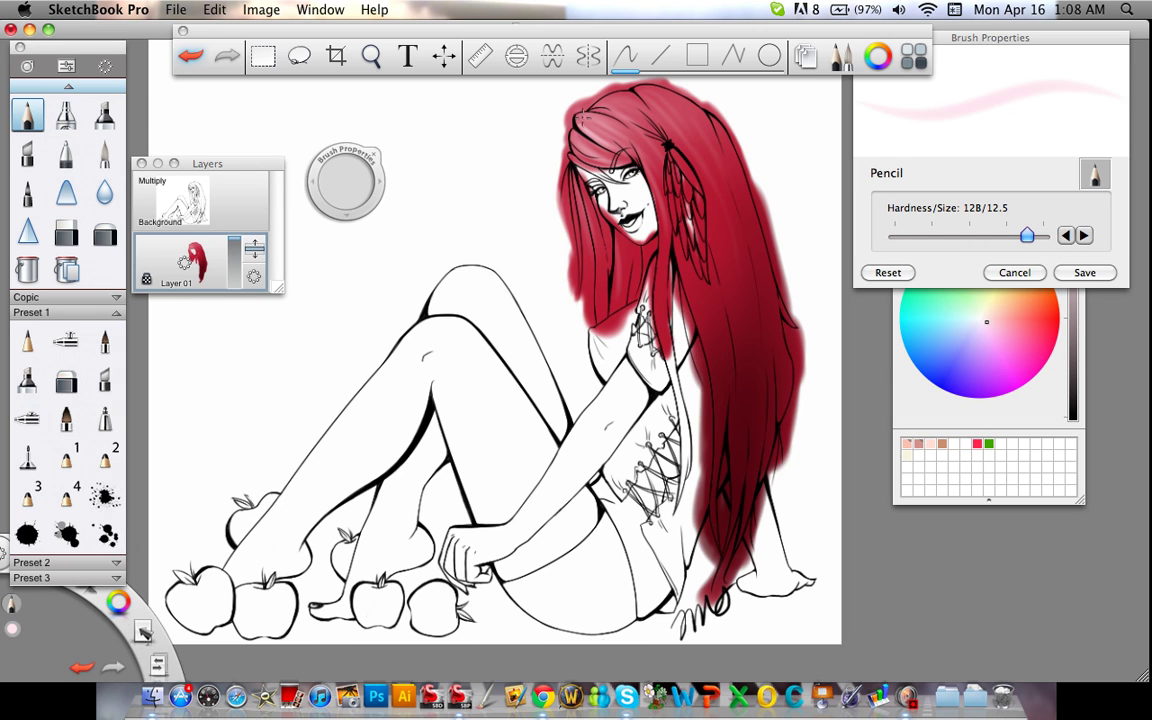
{"action": "key", "text": "ctrl+z"}
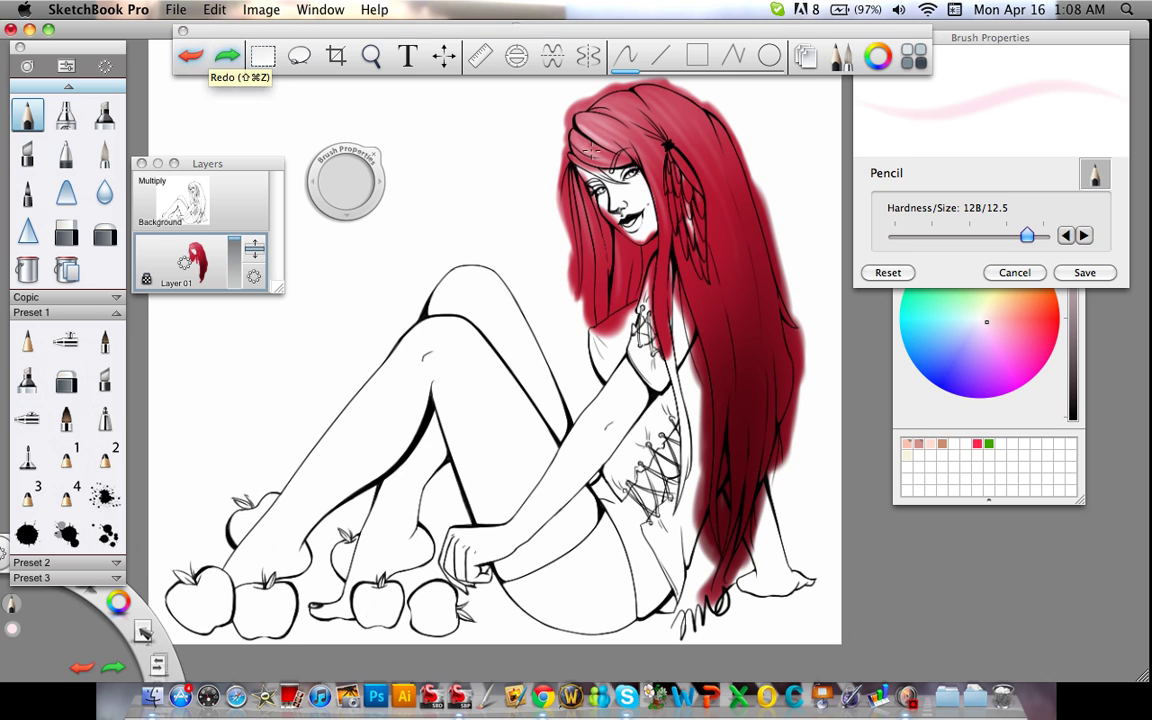
{"action": "left_click", "coordinate": [227, 56]}
{"action": "left_click_drag", "start_coordinate": [1027, 235], "coordinate": [904, 235]}
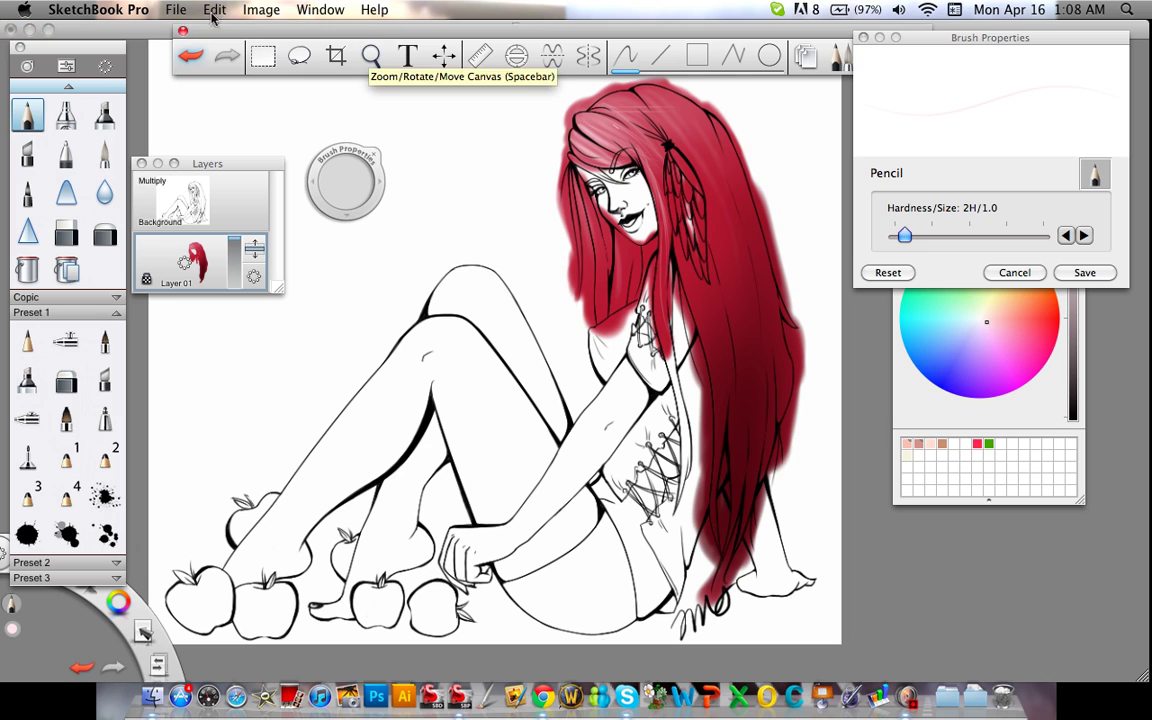
{"action": "left_click", "coordinate": [190, 55]}
{"action": "left_click_drag", "start_coordinate": [587, 128], "coordinate": [592, 121]}
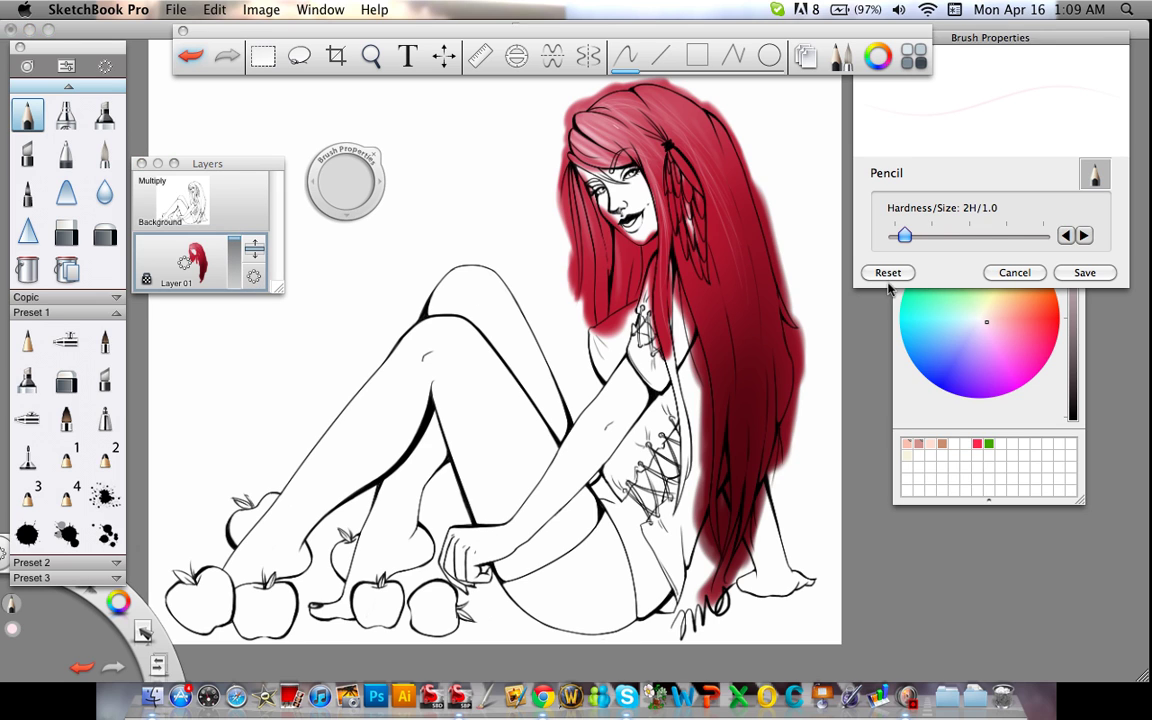
Unlock transparency on Layer 01 and erase the red overflow along the back edge of the hair with the Soft Eraser.
{"action": "left_click", "coordinate": [254, 276]}
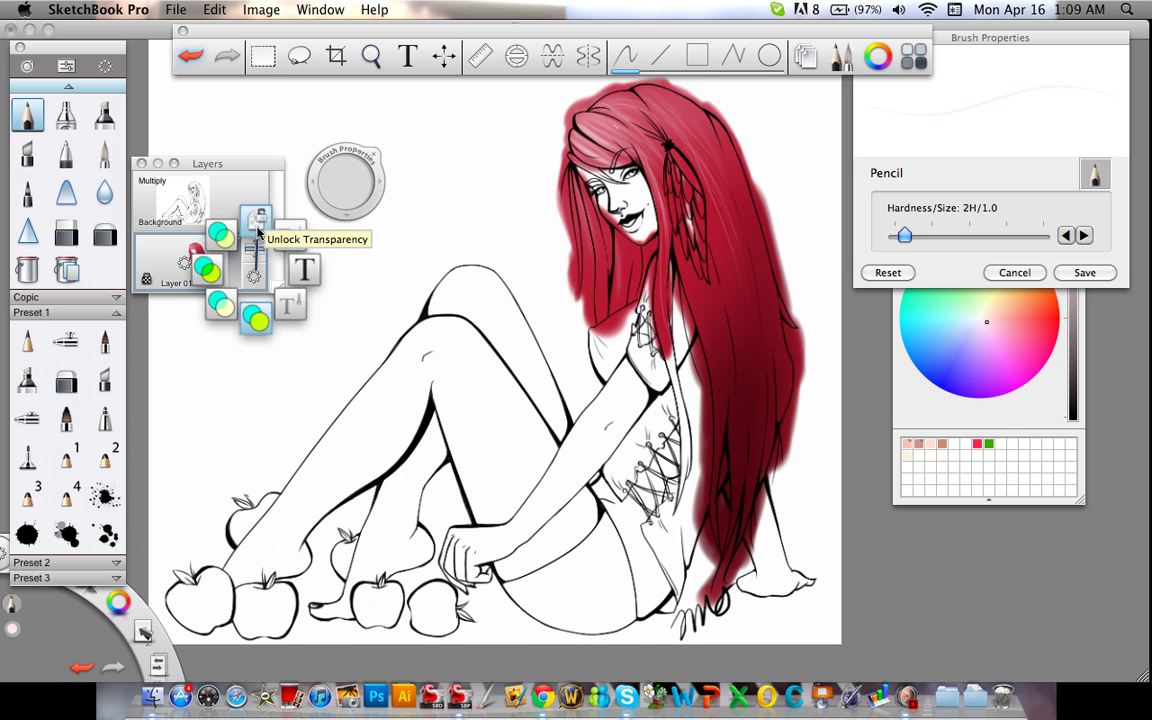
{"action": "left_click", "coordinate": [66, 381]}
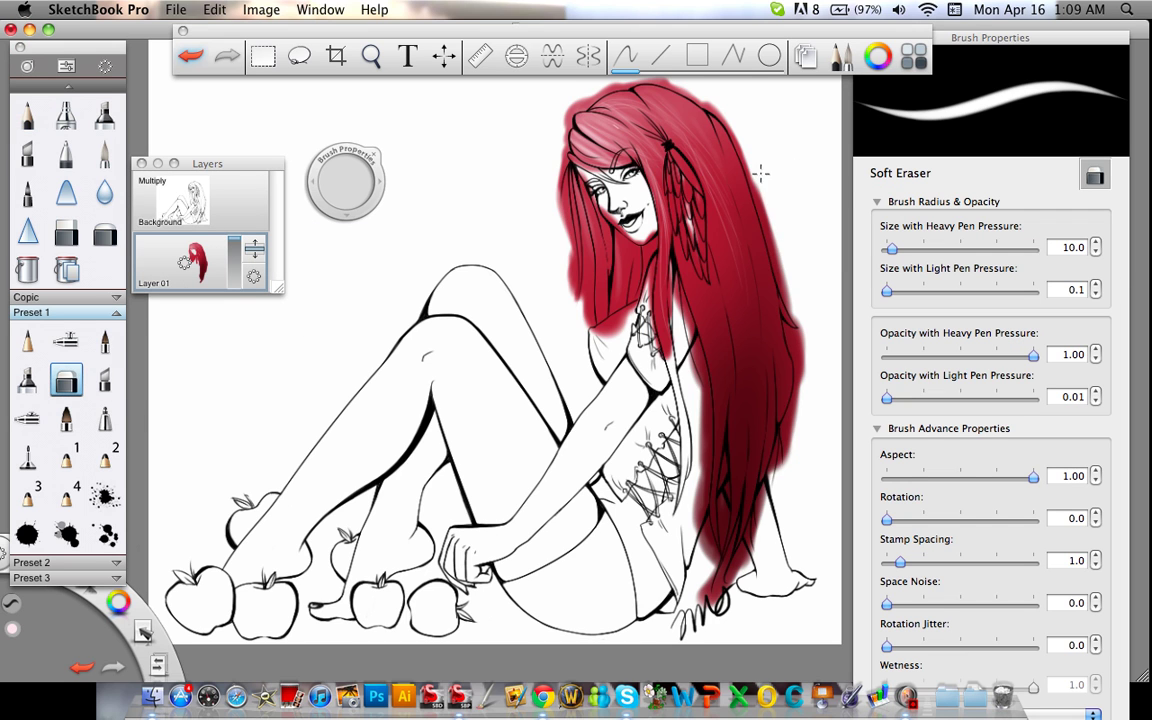
{"action": "left_click_drag", "start_coordinate": [759, 186], "coordinate": [770, 231]}
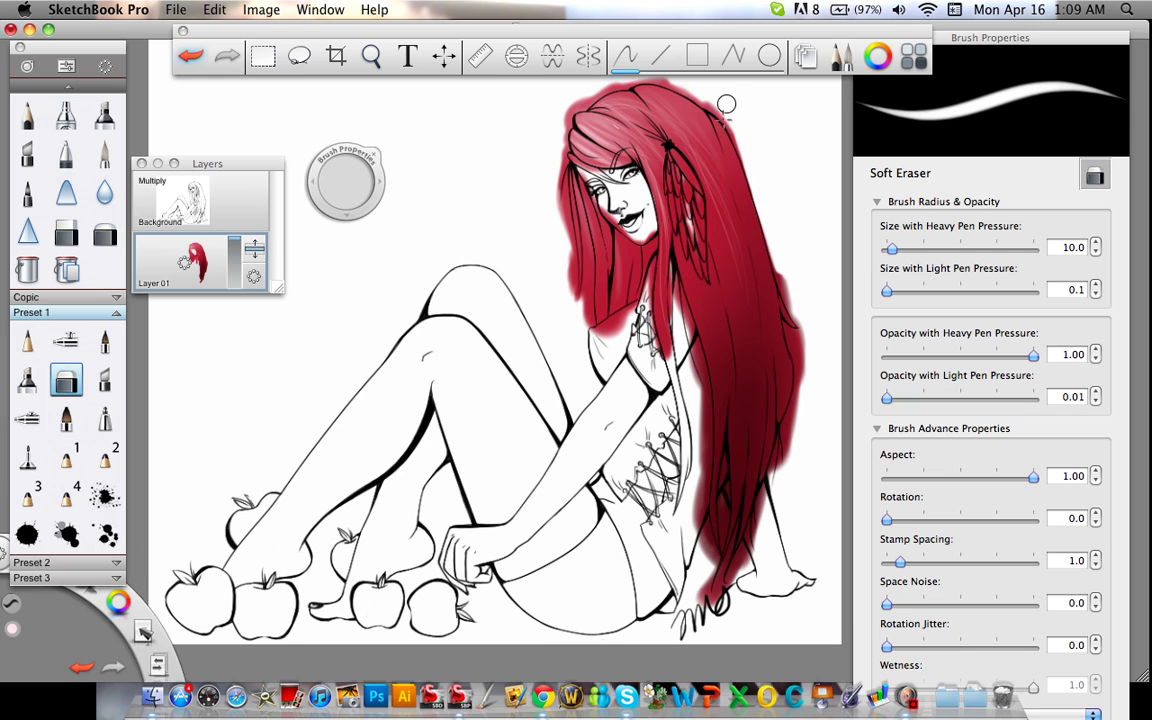
Try Soft Eraser strokes across the crown and back of the hair, undoing them.
{"action": "mouse_move", "coordinate": [731, 128]}
{"action": "left_mouse_down"}
{"action": "mouse_move", "coordinate": [737, 190]}
{"action": "mouse_move", "coordinate": [734, 126]}
{"action": "left_mouse_up"}
{"action": "left_click", "coordinate": [190, 56]}
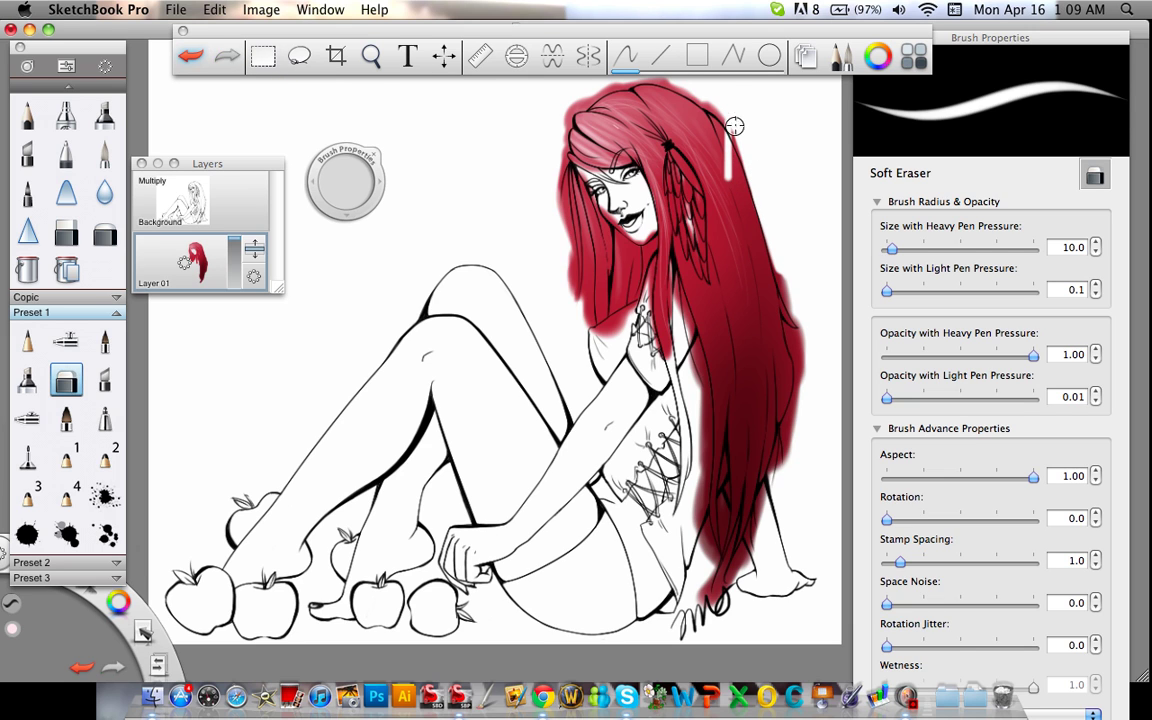
{"action": "left_click", "coordinate": [190, 56]}
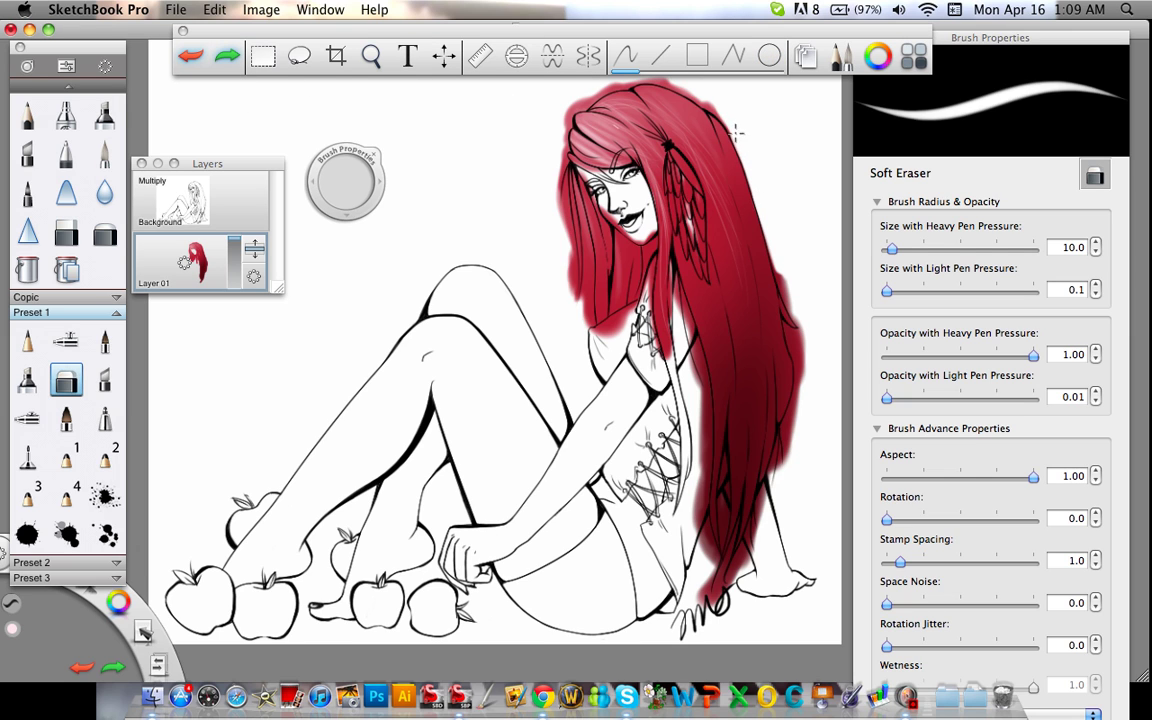
{"action": "mouse_move", "coordinate": [655, 118]}
{"action": "left_mouse_down"}
{"action": "mouse_move", "coordinate": [640, 97]}
{"action": "mouse_move", "coordinate": [704, 100]}
{"action": "left_mouse_up"}
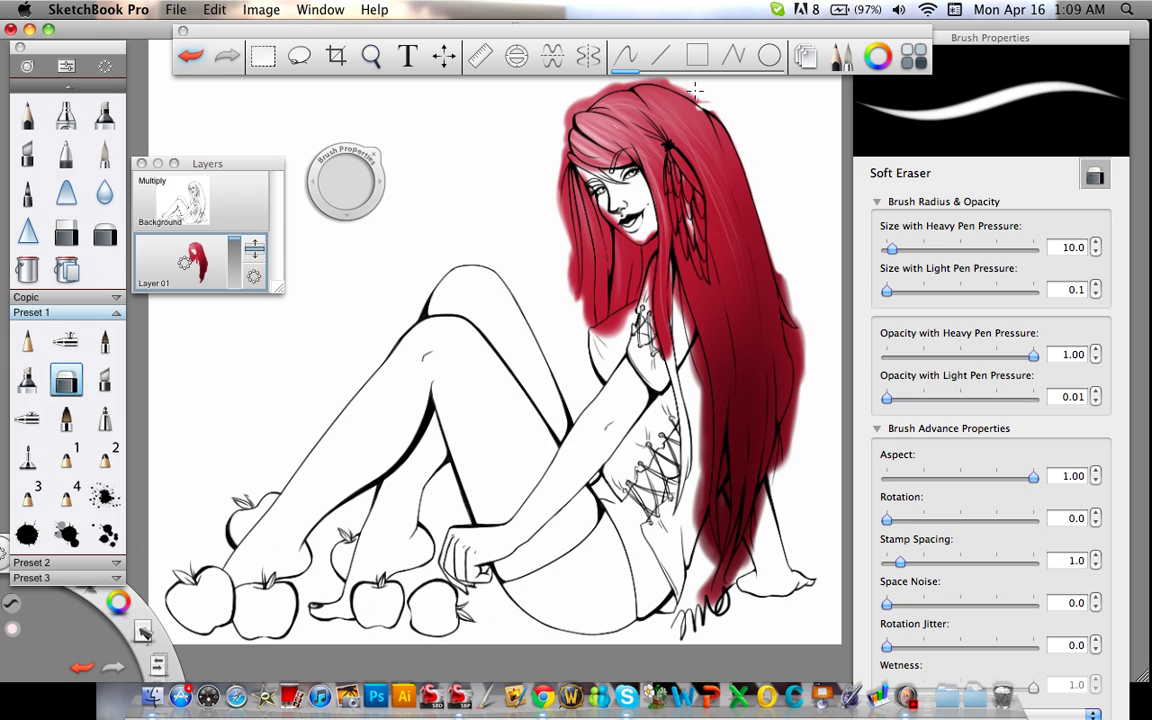
{"action": "mouse_move", "coordinate": [704, 104]}
{"action": "left_mouse_down"}
{"action": "mouse_move", "coordinate": [600, 127]}
{"action": "mouse_move", "coordinate": [561, 122]}
{"action": "left_mouse_up"}
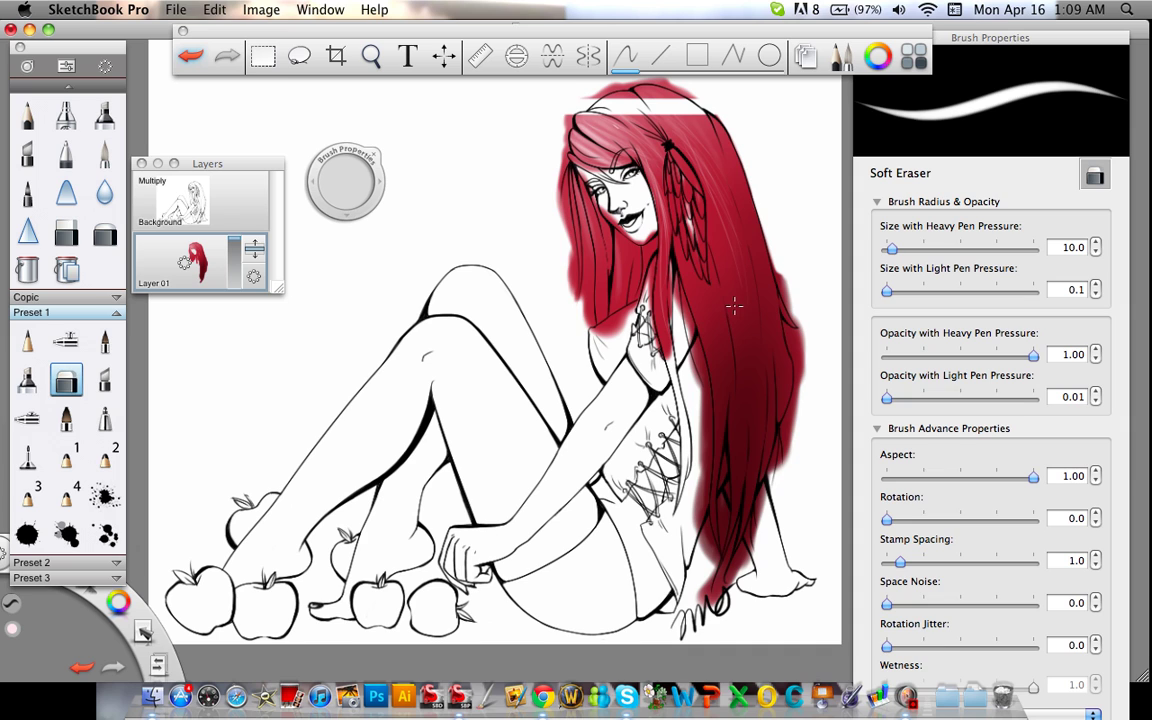
{"action": "left_click", "coordinate": [190, 56]}
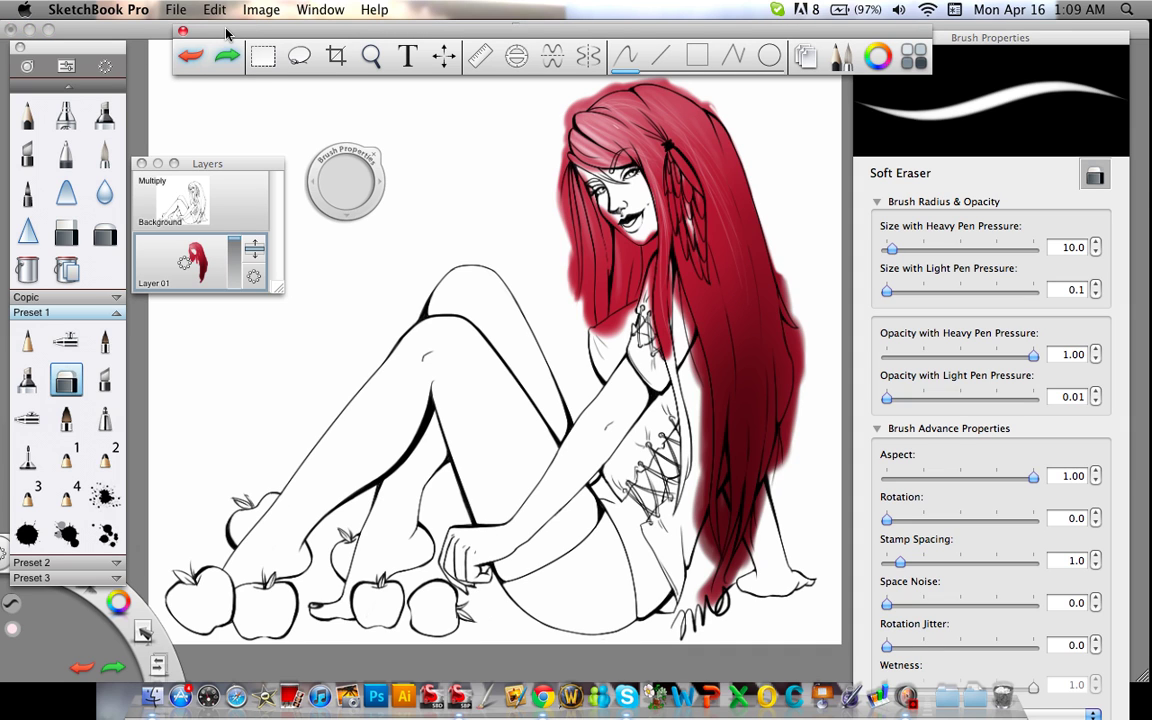
{"action": "left_click", "coordinate": [712, 90]}
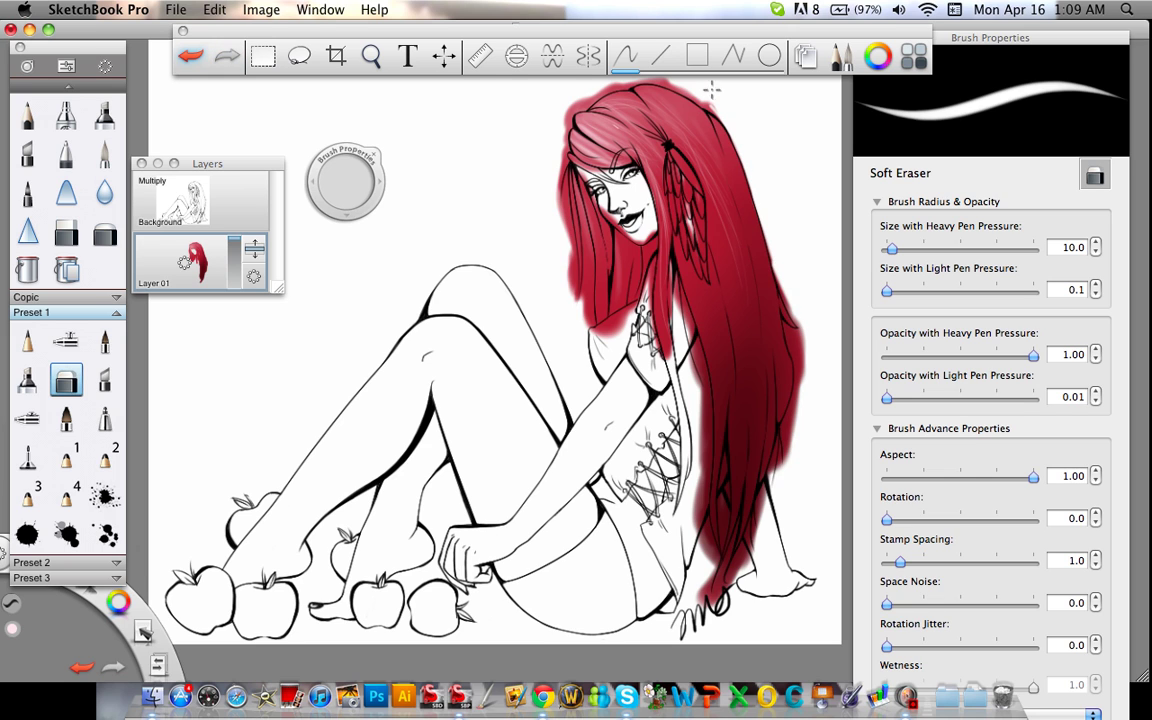
{"action": "left_click_drag", "start_coordinate": [712, 90], "coordinate": [703, 100]}
{"action": "left_click", "coordinate": [190, 56]}
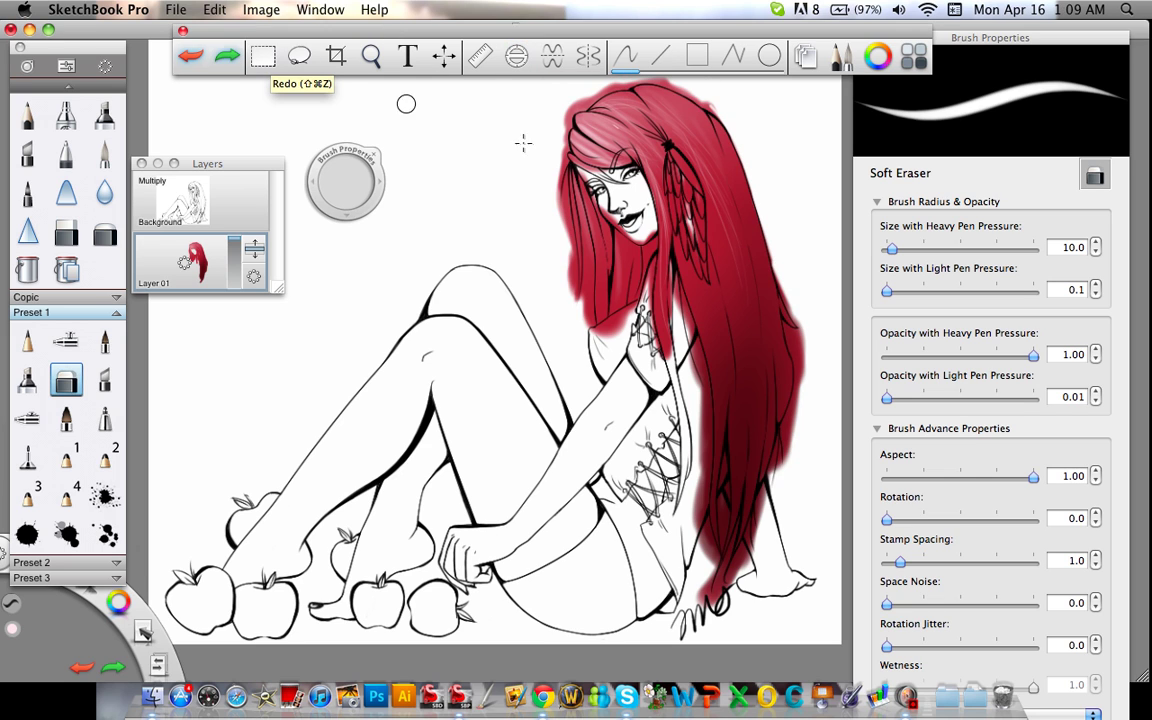
Erase the red overflow around the crown, beside the front strands and over the chest with the Soft Eraser.
{"action": "left_click", "coordinate": [712, 103]}
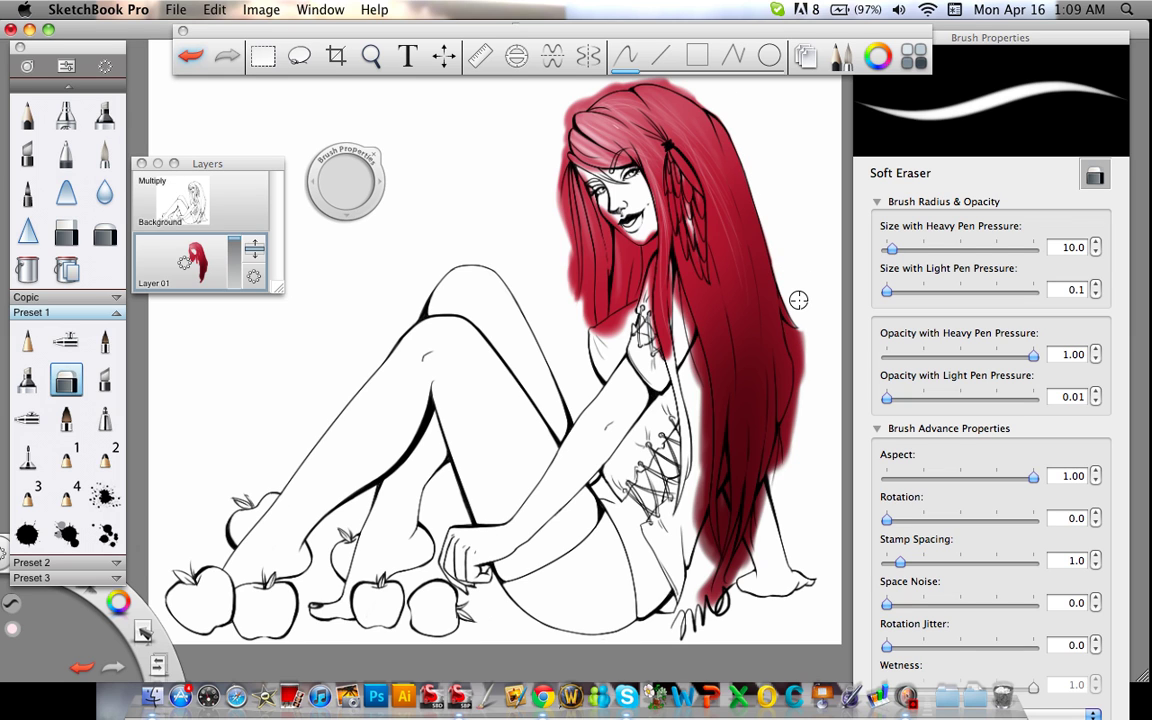
{"action": "key", "text": "super+z"}
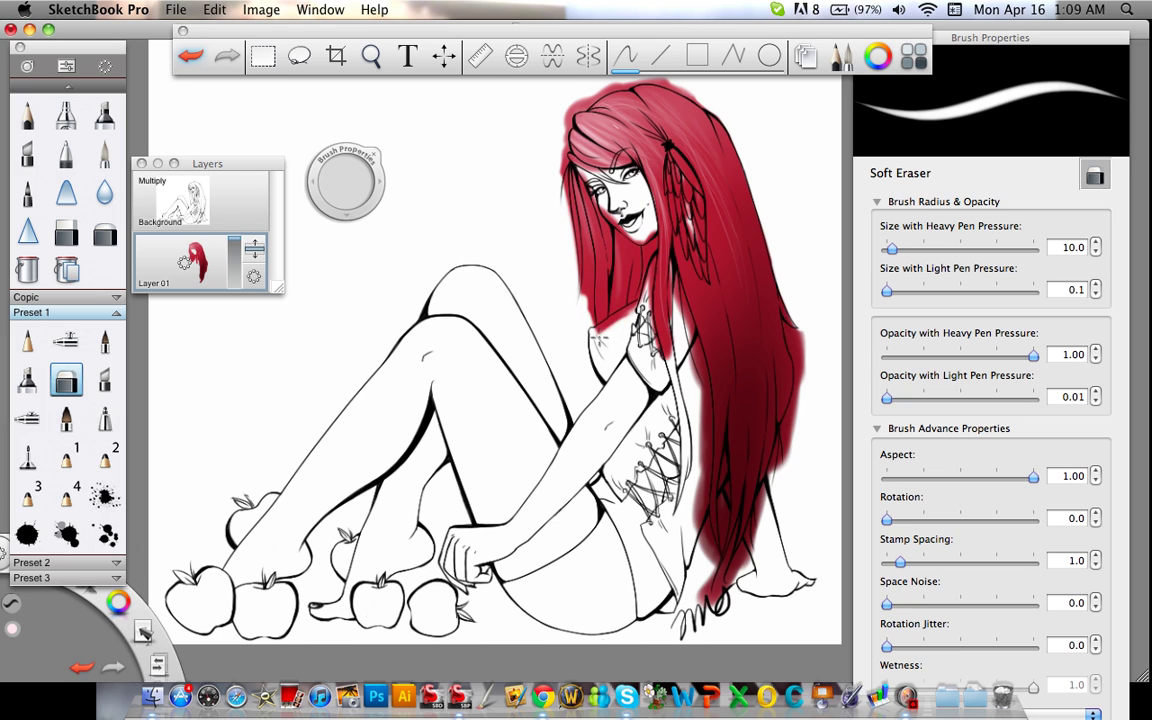
{"action": "left_click_drag", "start_coordinate": [622, 318], "coordinate": [603, 331]}
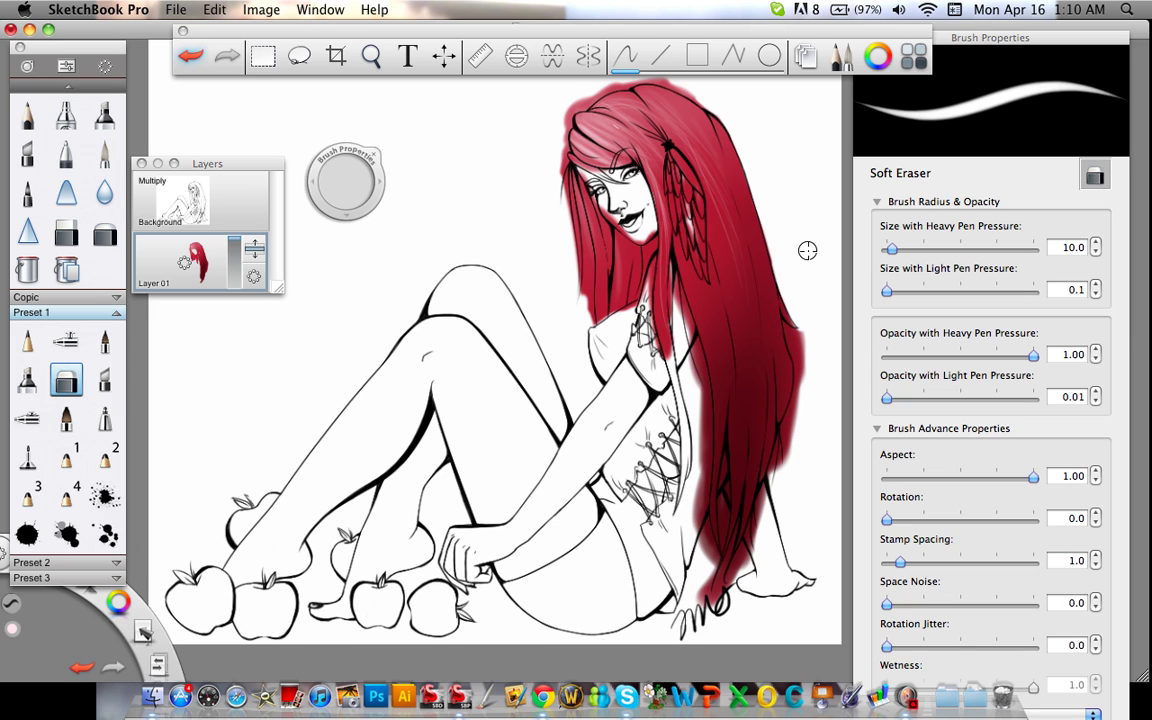
Lower Layer 01's opacity to the minimum to hide the hair colour, and select the Background line art layer.
{"action": "left_click", "coordinate": [152, 206]}
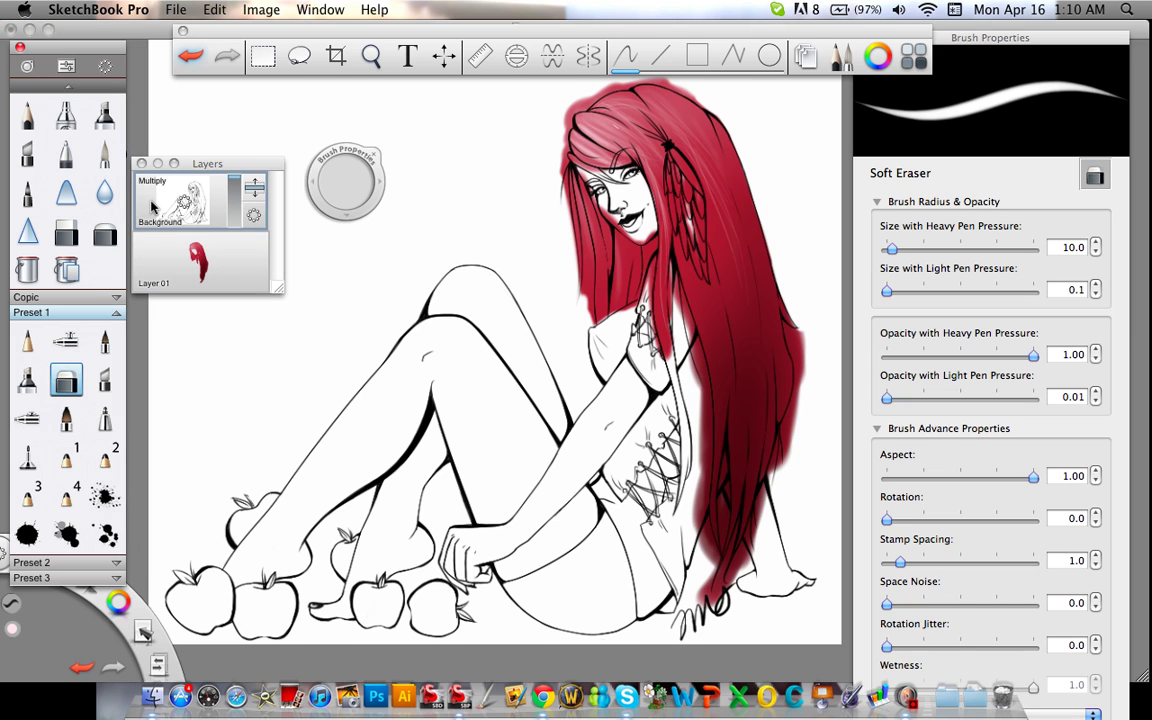
{"action": "left_click", "coordinate": [237, 258]}
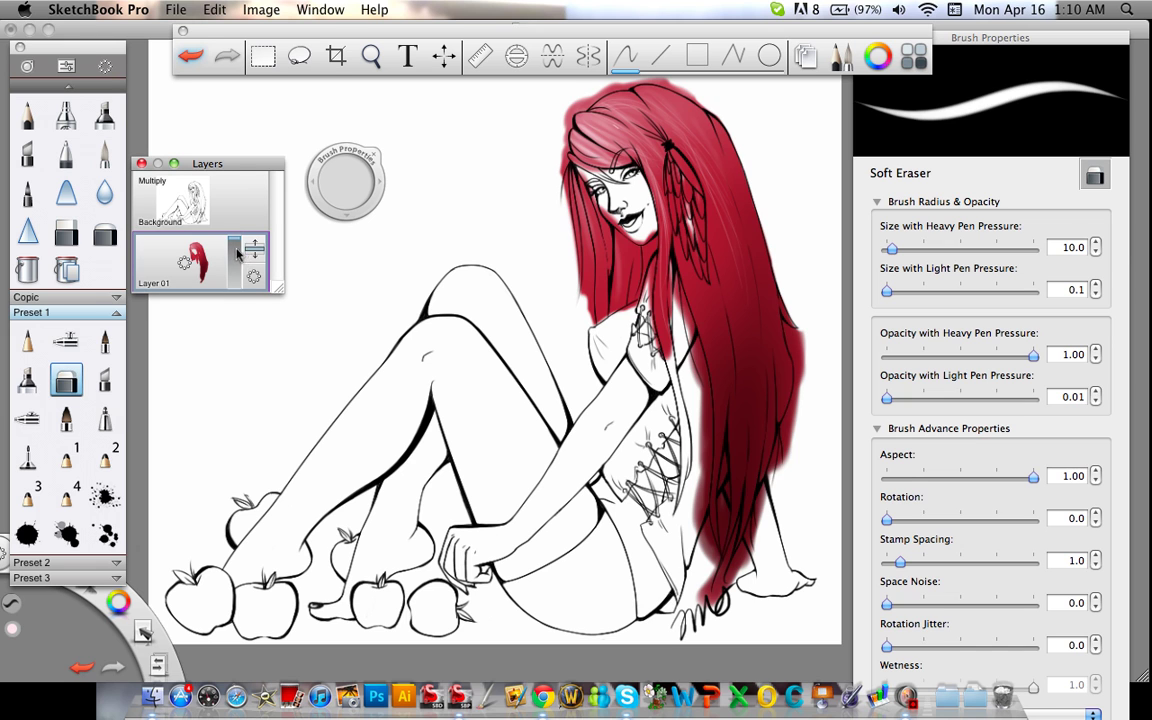
{"action": "left_click_drag", "start_coordinate": [237, 247], "coordinate": [255, 378]}
{"action": "left_click", "coordinate": [246, 252]}
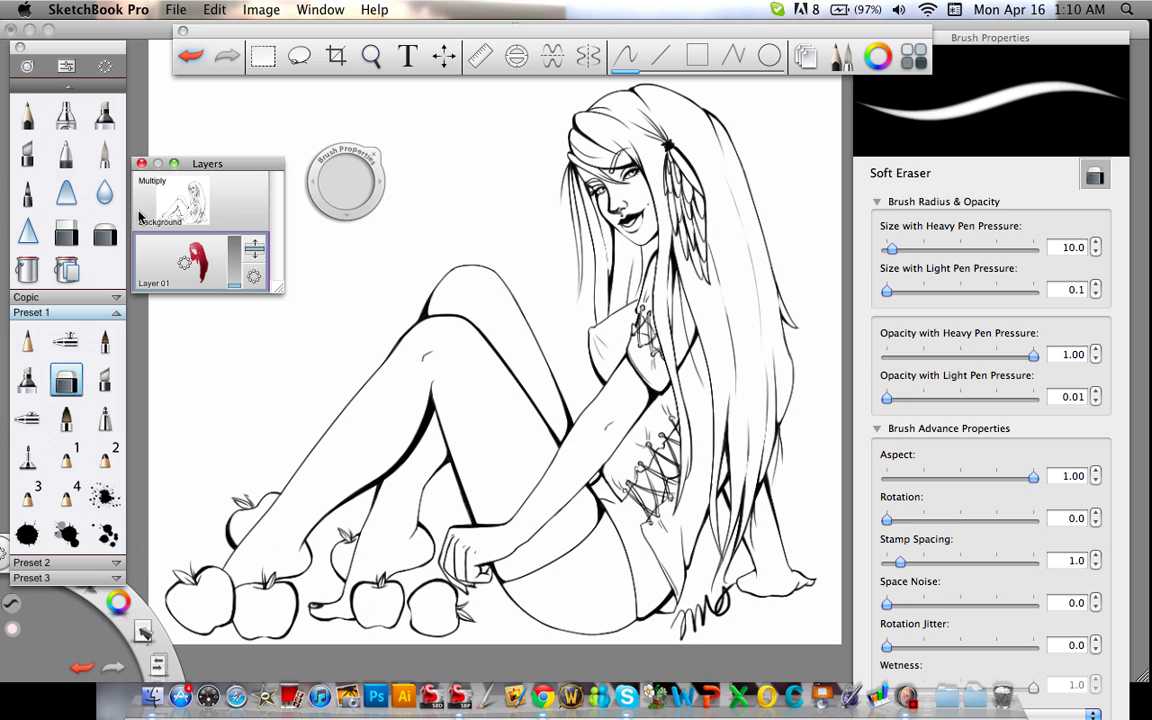
{"action": "left_click", "coordinate": [243, 221]}
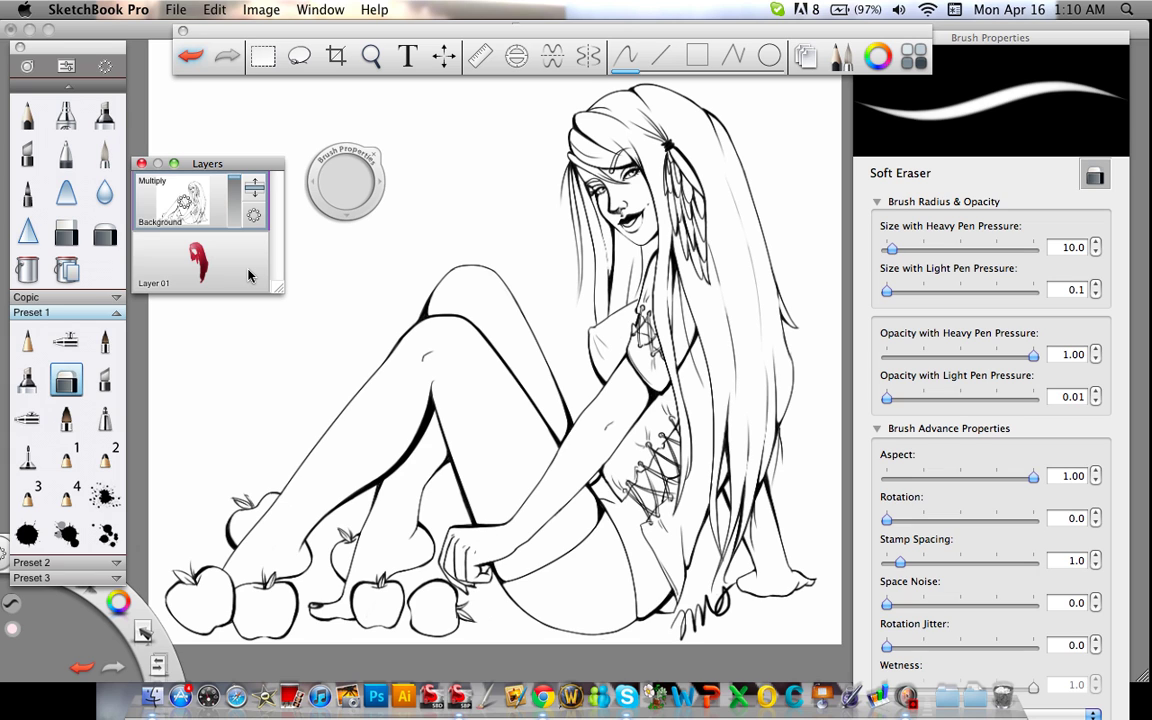
{"action": "left_click", "coordinate": [163, 142]}
{"action": "left_click_drag", "start_coordinate": [251, 200], "coordinate": [249, 133]}
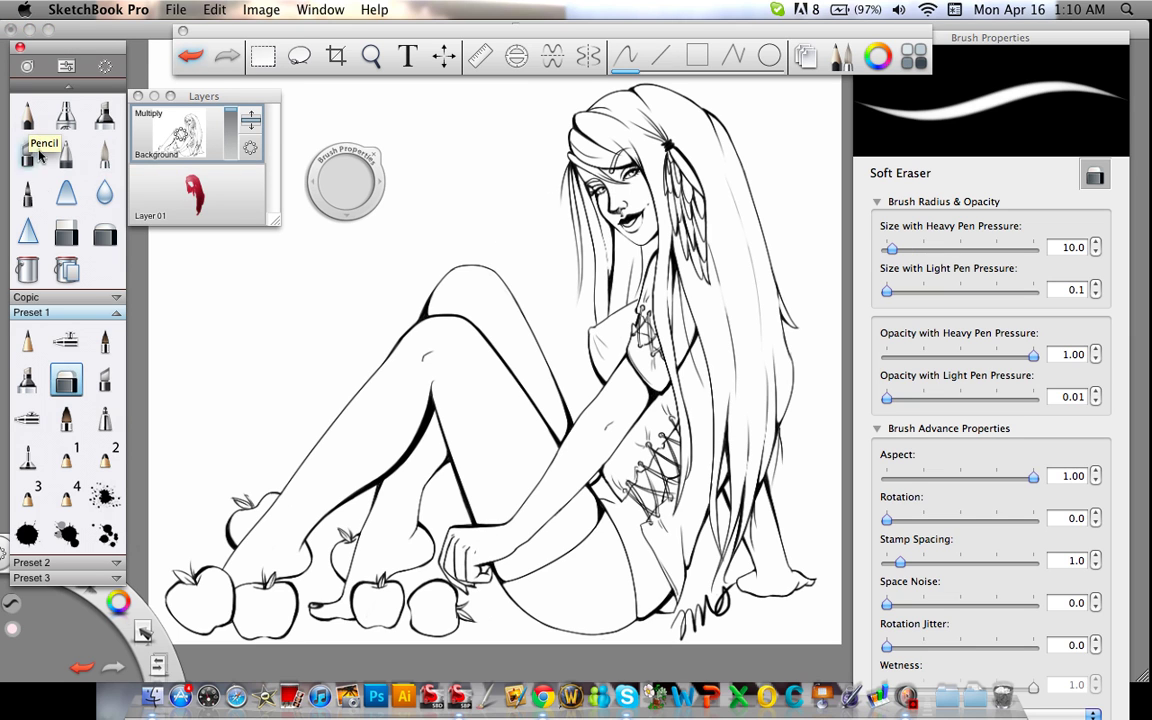
Paint pale pink over the line art's fringe with the Medium Brush, erase across the face with the Soft Eraser, and undo both.
{"action": "left_click", "coordinate": [27, 340]}
{"action": "left_click", "coordinate": [110, 115]}
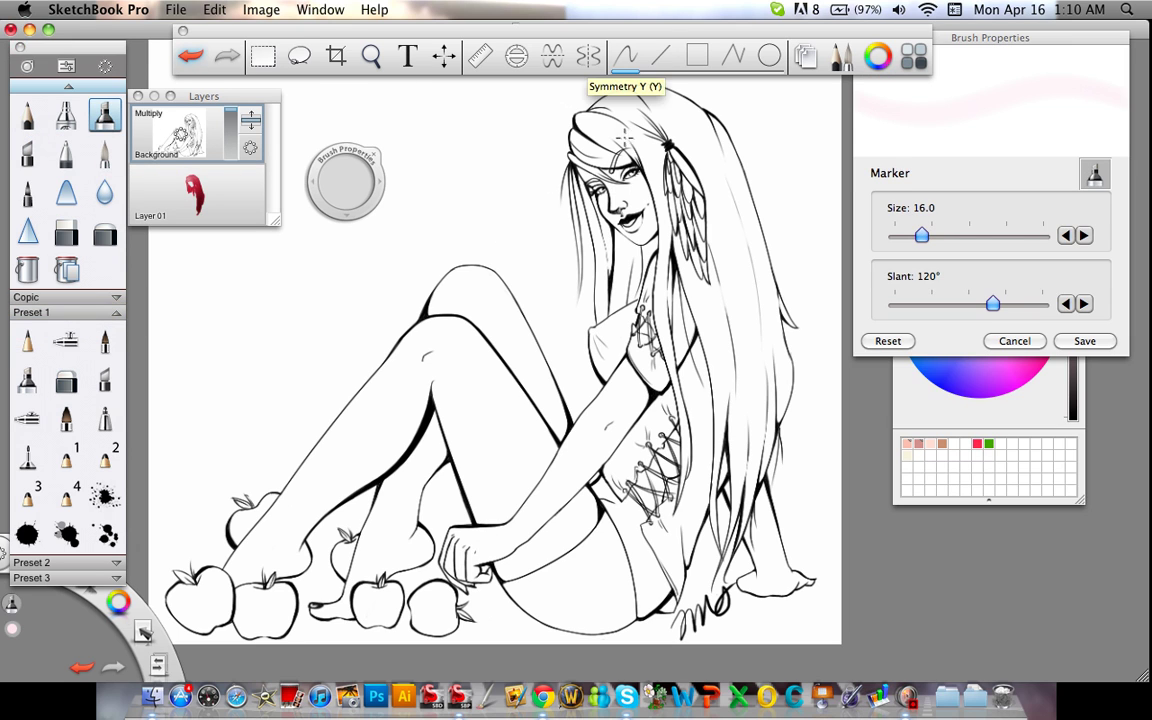
{"action": "left_click", "coordinate": [104, 341]}
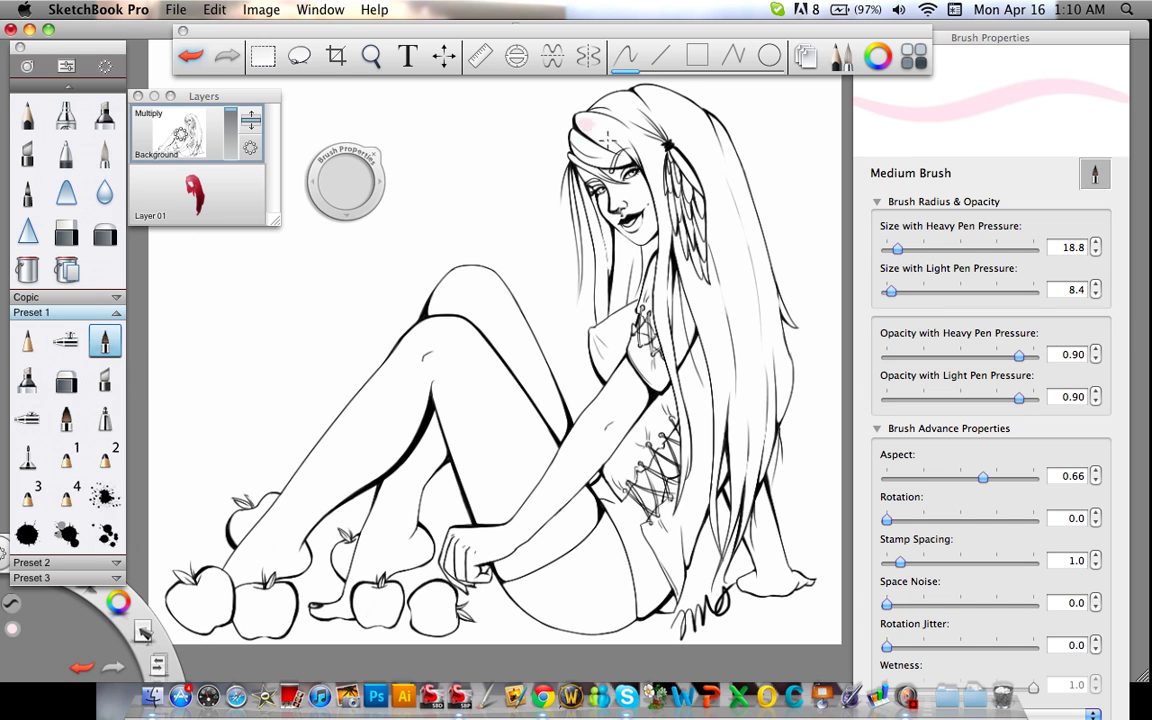
{"action": "mouse_move", "coordinate": [610, 133]}
{"action": "left_mouse_down"}
{"action": "mouse_move", "coordinate": [600, 122]}
{"action": "mouse_move", "coordinate": [640, 140]}
{"action": "mouse_move", "coordinate": [655, 175]}
{"action": "mouse_move", "coordinate": [668, 252]}
{"action": "mouse_move", "coordinate": [655, 352]}
{"action": "left_mouse_up"}
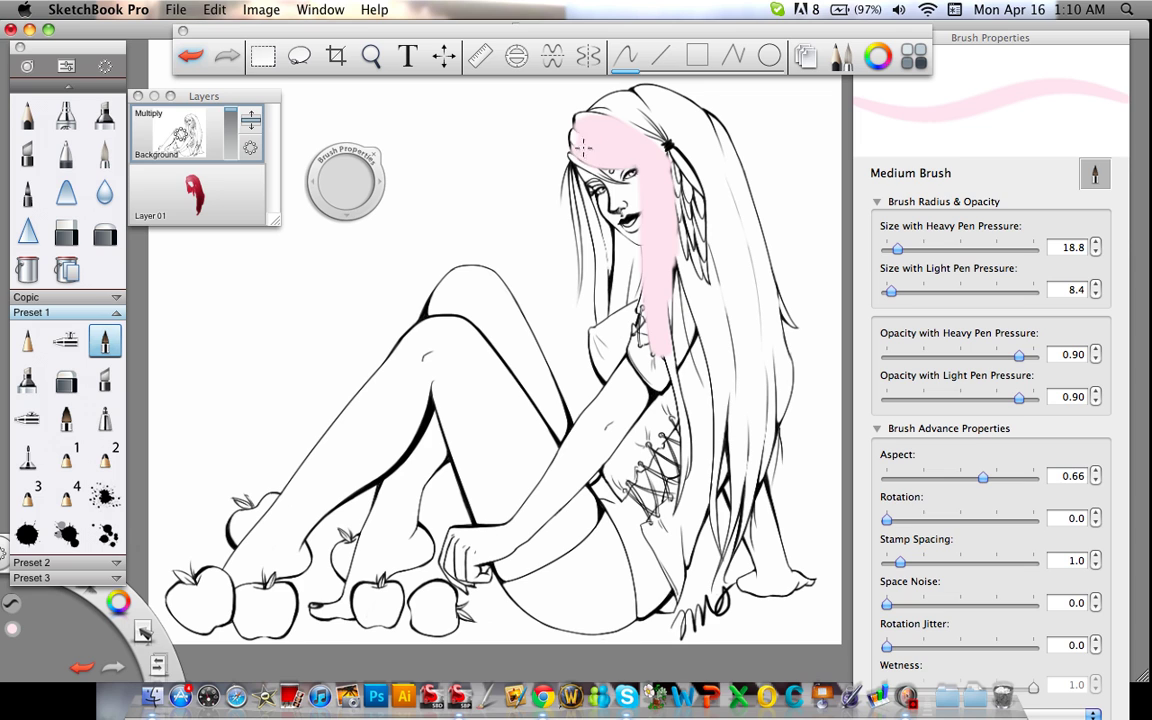
{"action": "left_click", "coordinate": [66, 380]}
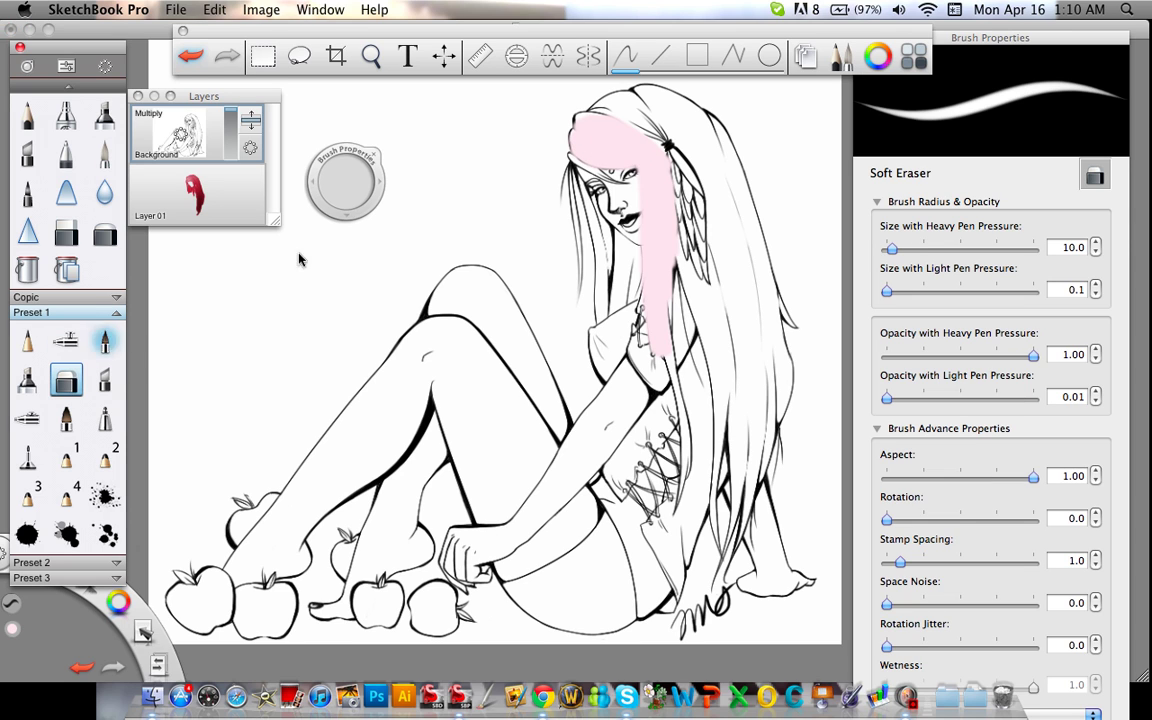
{"action": "left_click_drag", "start_coordinate": [640, 191], "coordinate": [643, 185]}
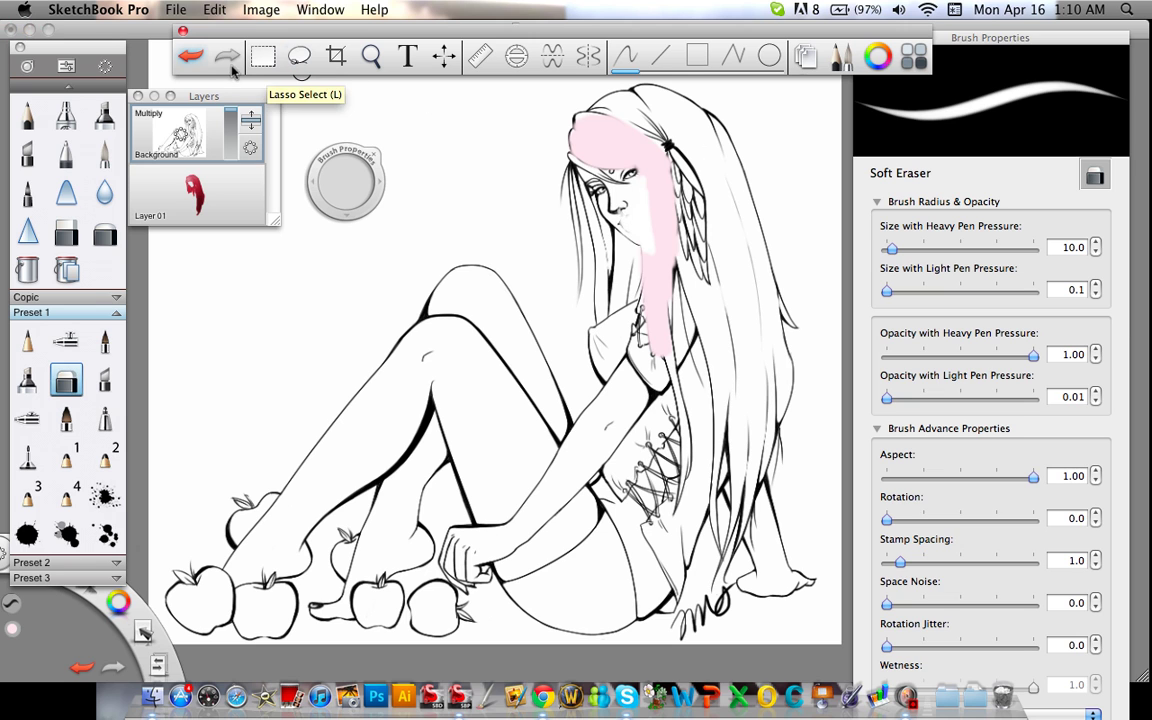
{"action": "left_click", "coordinate": [199, 60]}
{"action": "left_click", "coordinate": [199, 60]}
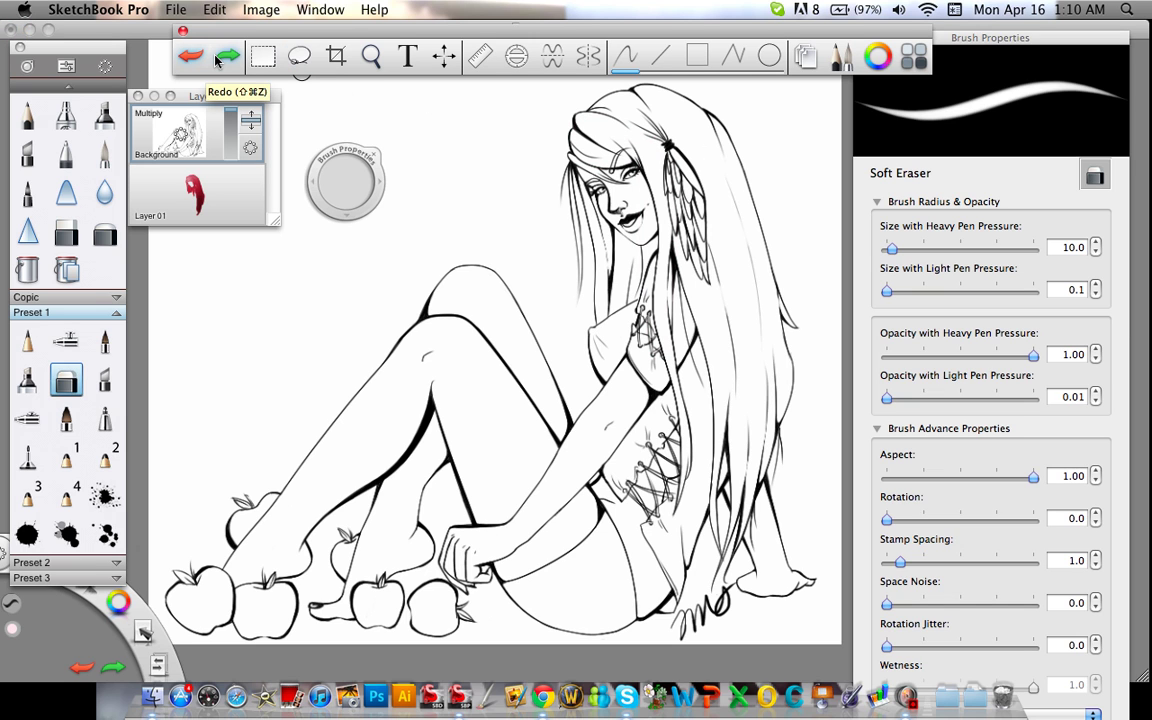
Restore Layer 01 to full opacity and reselect the Background line art layer.
{"action": "left_click", "coordinate": [200, 195]}
{"action": "left_click_drag", "start_coordinate": [231, 215], "coordinate": [240, 172]}
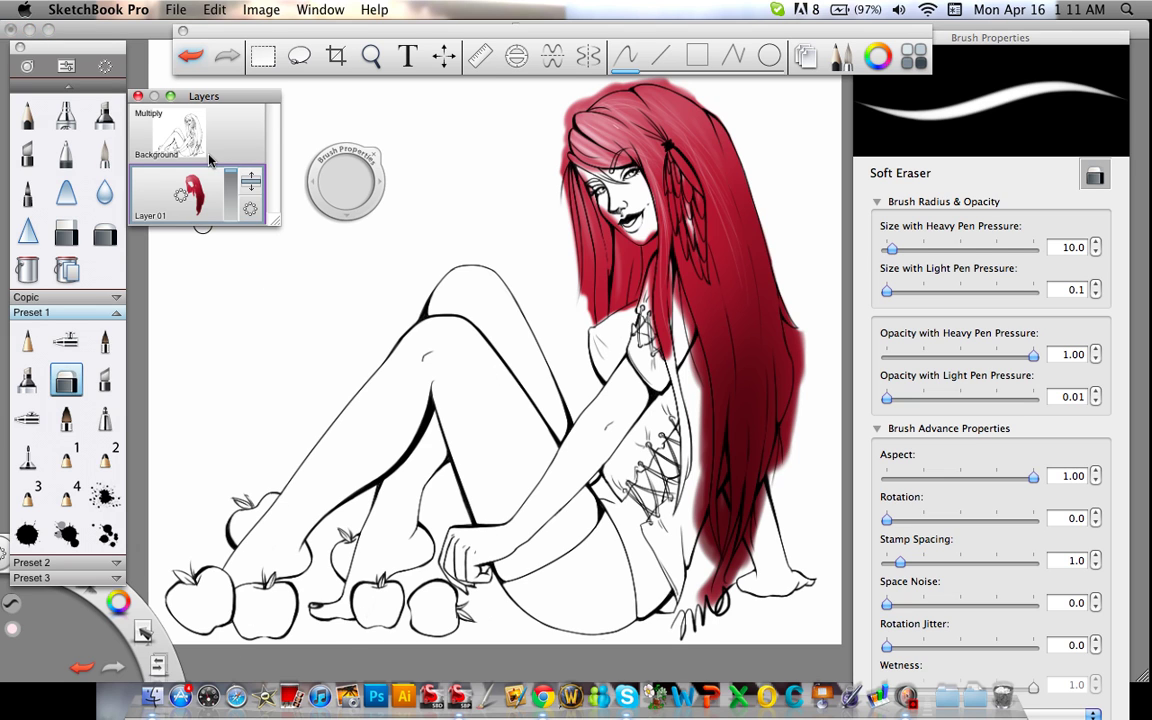
{"action": "left_click", "coordinate": [187, 138]}
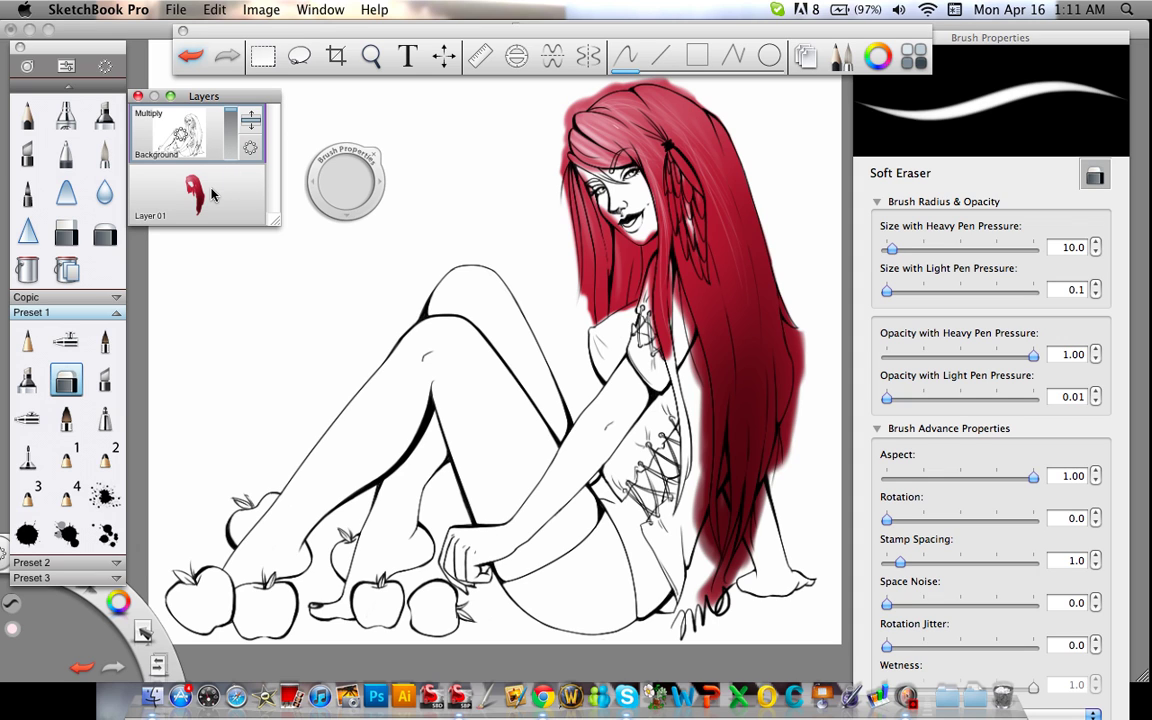
{"action": "left_click", "coordinate": [290, 479]}
Duplicate the Background line art layer, lower the original's opacity to 0%, and select the duplicate.
{"action": "left_click", "coordinate": [249, 150]}
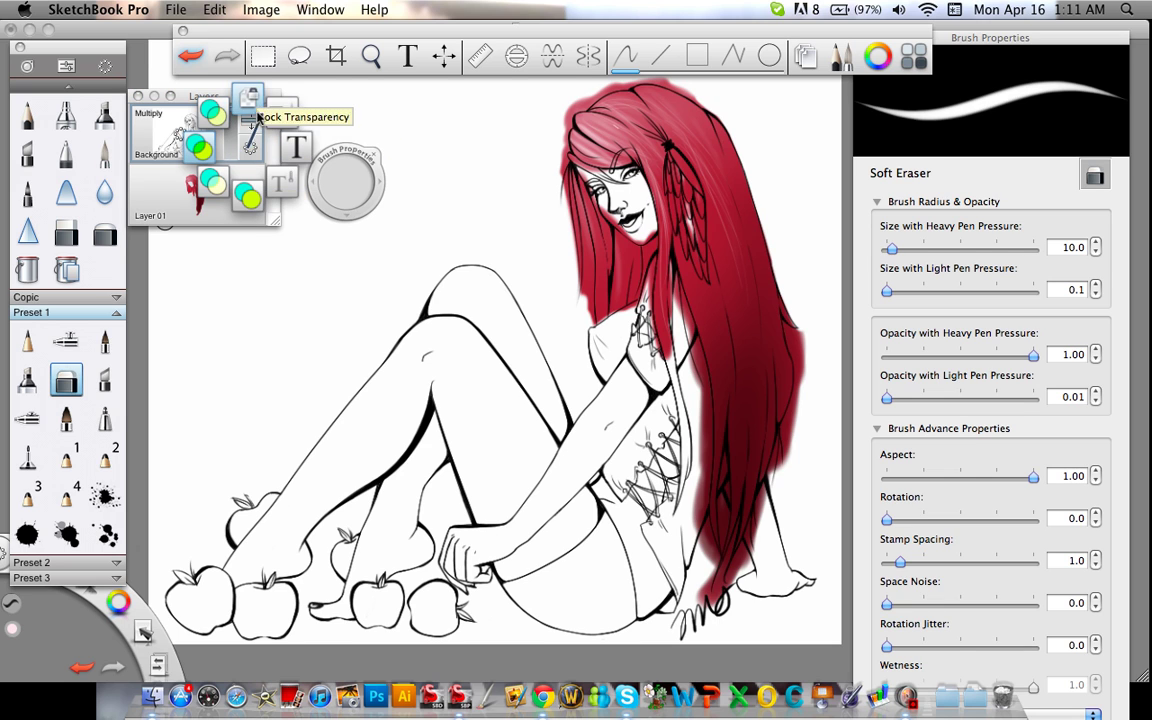
{"action": "left_click", "coordinate": [185, 137]}
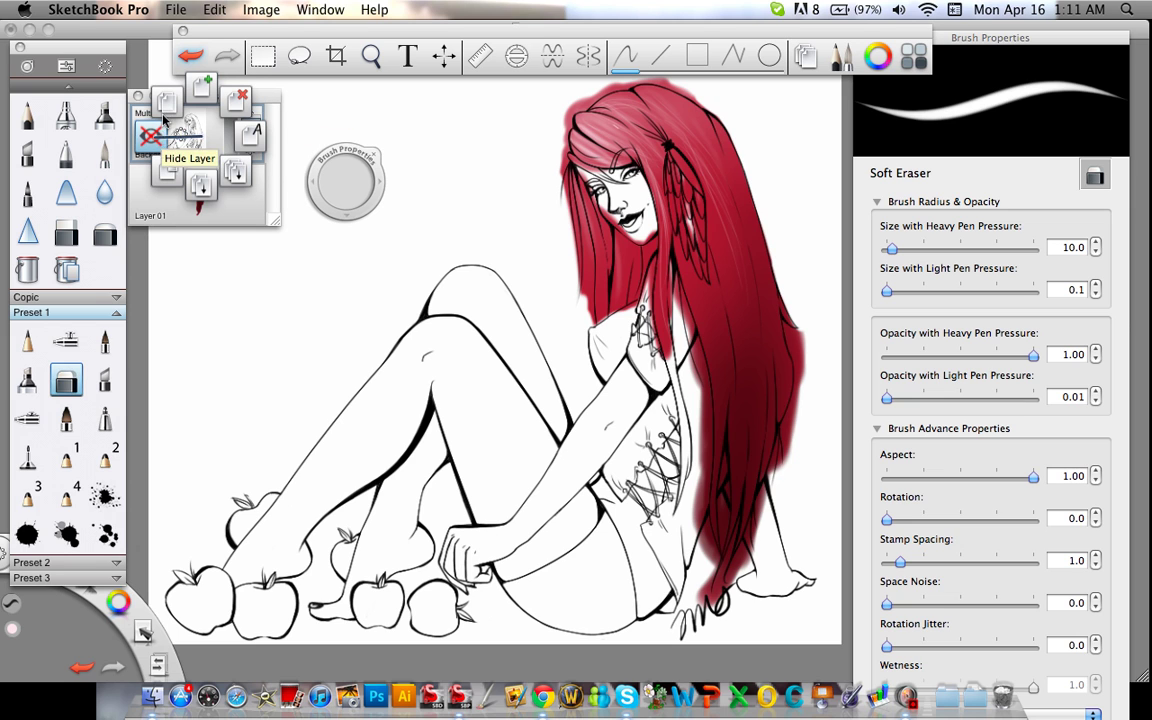
{"action": "left_click", "coordinate": [166, 104]}
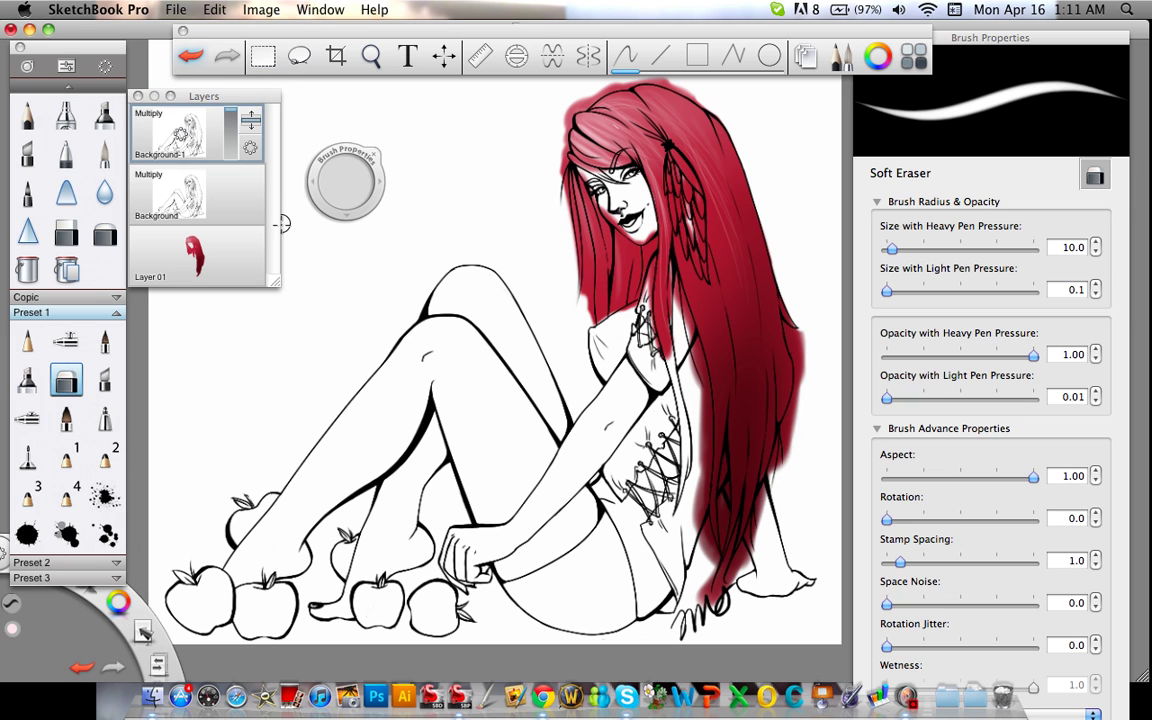
{"action": "left_click", "coordinate": [235, 185]}
{"action": "left_click_drag", "start_coordinate": [232, 178], "coordinate": [230, 280]}
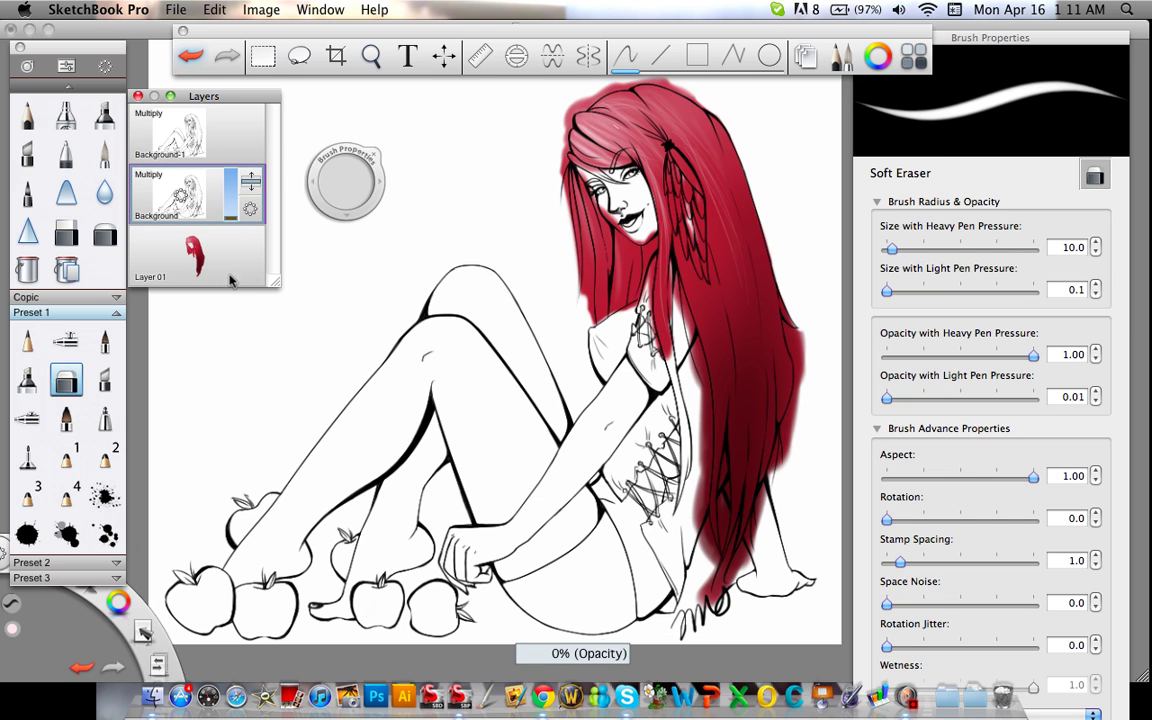
{"action": "left_click", "coordinate": [241, 145]}
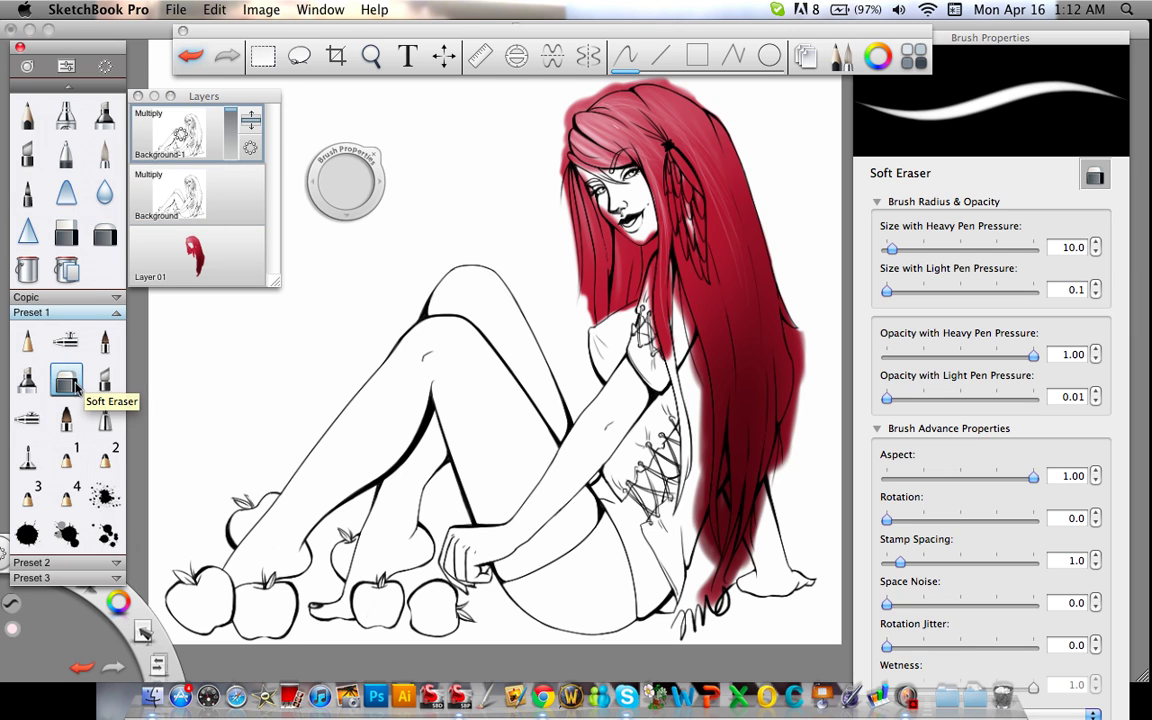
Erase everything on Background-1 except the leftmost apple with the Soft Eraser, using heavy-pressure sizes 187.3 and 24.4.
{"action": "left_click_drag", "start_coordinate": [891, 248], "coordinate": [995, 248]}
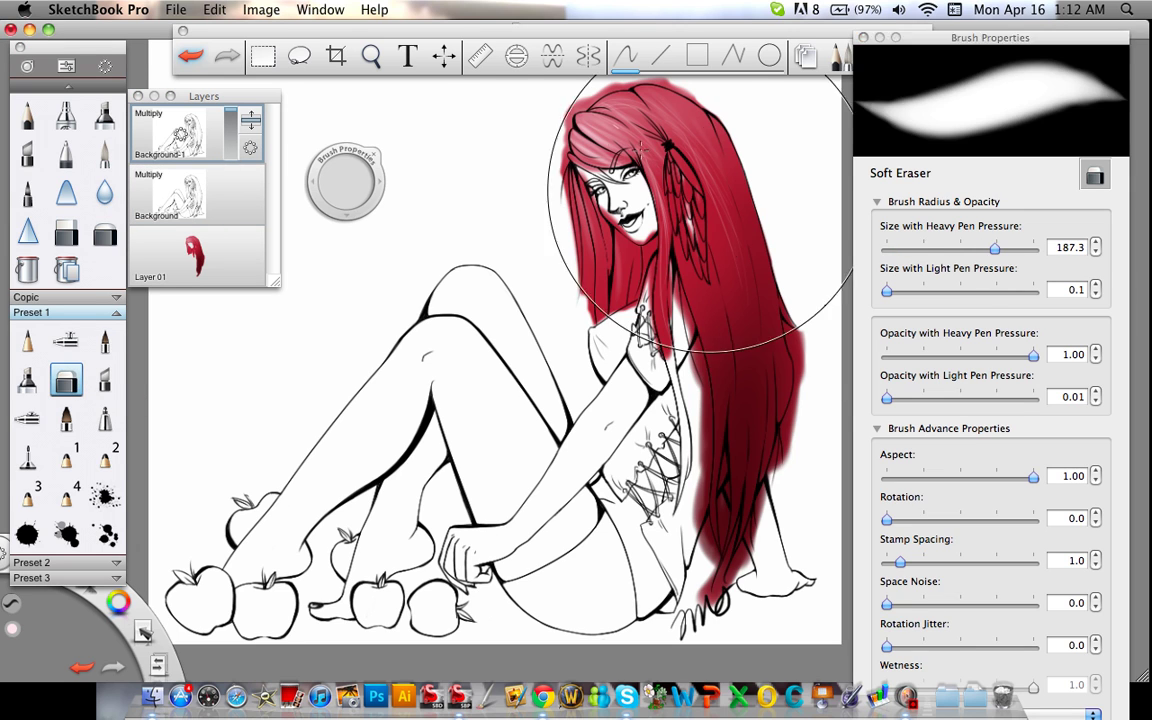
{"action": "mouse_move", "coordinate": [639, 143]}
{"action": "left_mouse_down"}
{"action": "mouse_move", "coordinate": [675, 185]}
{"action": "mouse_move", "coordinate": [695, 120]}
{"action": "mouse_move", "coordinate": [730, 137]}
{"action": "mouse_move", "coordinate": [760, 395]}
{"action": "mouse_move", "coordinate": [812, 512]}
{"action": "mouse_move", "coordinate": [778, 632]}
{"action": "mouse_move", "coordinate": [730, 590]}
{"action": "mouse_move", "coordinate": [650, 383]}
{"action": "mouse_move", "coordinate": [596, 285]}
{"action": "mouse_move", "coordinate": [598, 325]}
{"action": "mouse_move", "coordinate": [572, 284]}
{"action": "mouse_move", "coordinate": [565, 338]}
{"action": "mouse_move", "coordinate": [509, 441]}
{"action": "mouse_move", "coordinate": [541, 519]}
{"action": "mouse_move", "coordinate": [526, 578]}
{"action": "mouse_move", "coordinate": [661, 599]}
{"action": "left_mouse_up"}
{"action": "left_click_drag", "start_coordinate": [995, 248], "coordinate": [887, 268]}
{"action": "mouse_move", "coordinate": [355, 450]}
{"action": "left_mouse_down"}
{"action": "mouse_move", "coordinate": [391, 548]}
{"action": "mouse_move", "coordinate": [318, 540]}
{"action": "mouse_move", "coordinate": [343, 633]}
{"action": "left_mouse_up"}
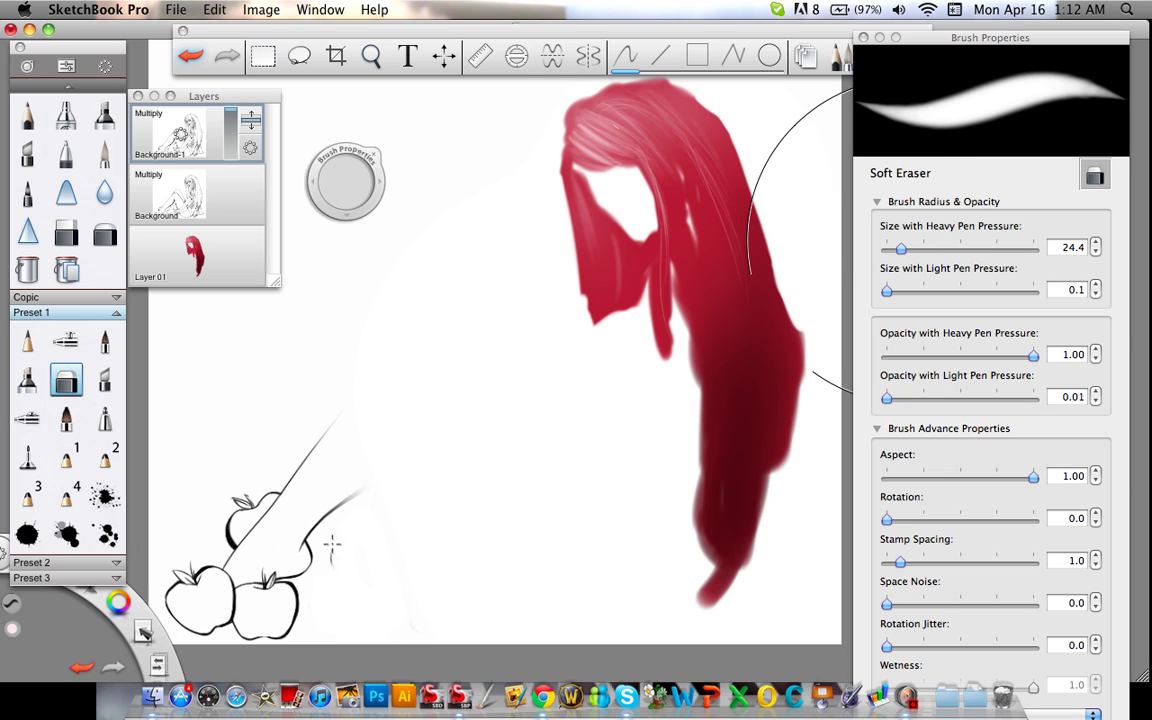
{"action": "mouse_move", "coordinate": [331, 545]}
{"action": "left_mouse_down"}
{"action": "mouse_move", "coordinate": [271, 602]}
{"action": "mouse_move", "coordinate": [261, 632]}
{"action": "left_mouse_up"}
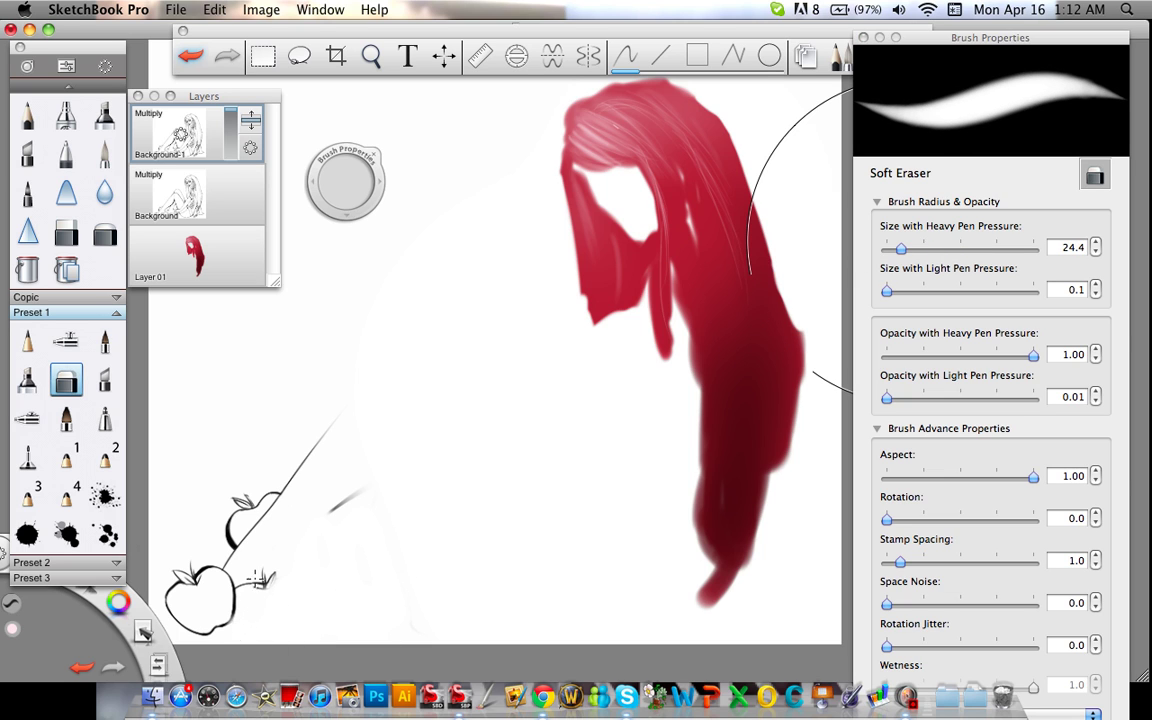
{"action": "mouse_move", "coordinate": [244, 585]}
{"action": "left_mouse_down"}
{"action": "mouse_move", "coordinate": [349, 512]}
{"action": "mouse_move", "coordinate": [312, 420]}
{"action": "left_mouse_up"}
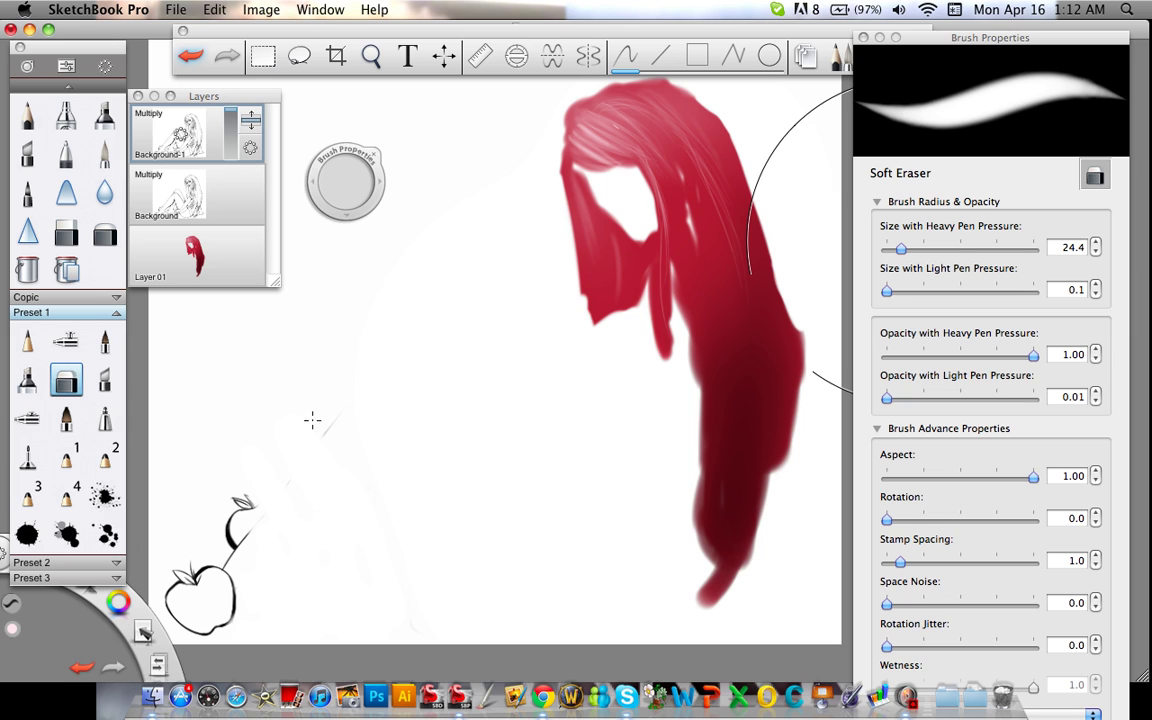
{"action": "mouse_move", "coordinate": [327, 517]}
{"action": "left_mouse_down"}
{"action": "mouse_move", "coordinate": [302, 548]}
{"action": "mouse_move", "coordinate": [224, 521]}
{"action": "left_mouse_up"}
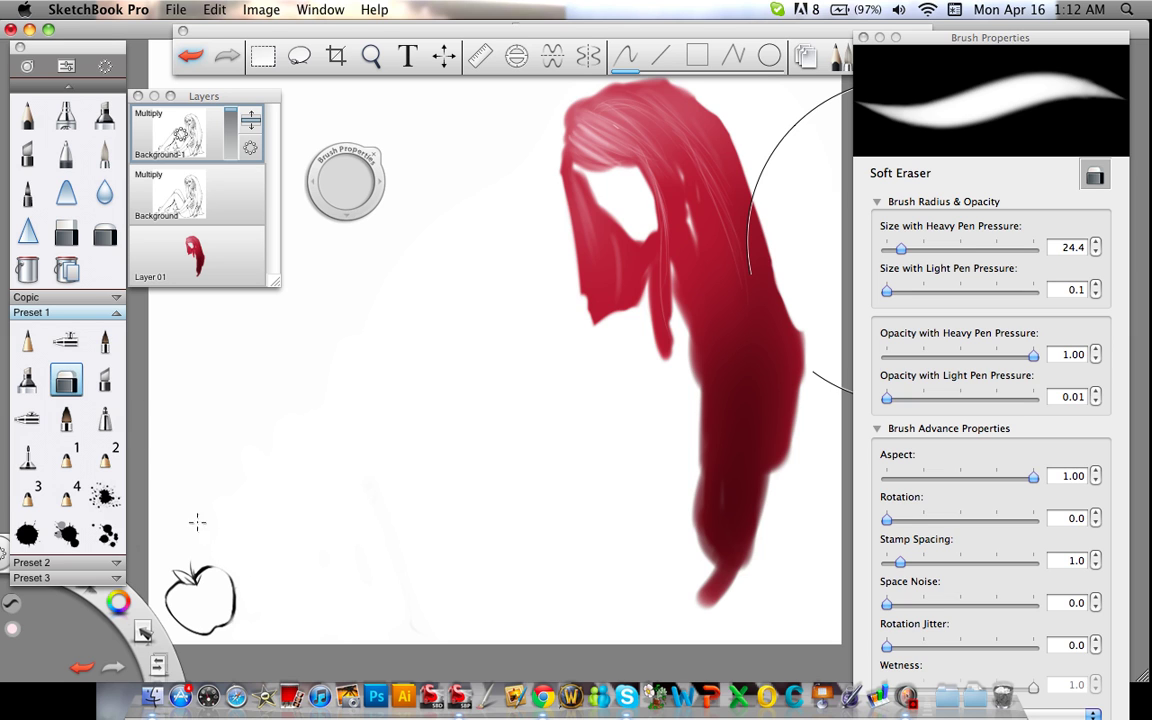
Restore the Background layer to 100% opacity and reselect the Background-1 layer.
{"action": "left_click", "coordinate": [216, 183]}
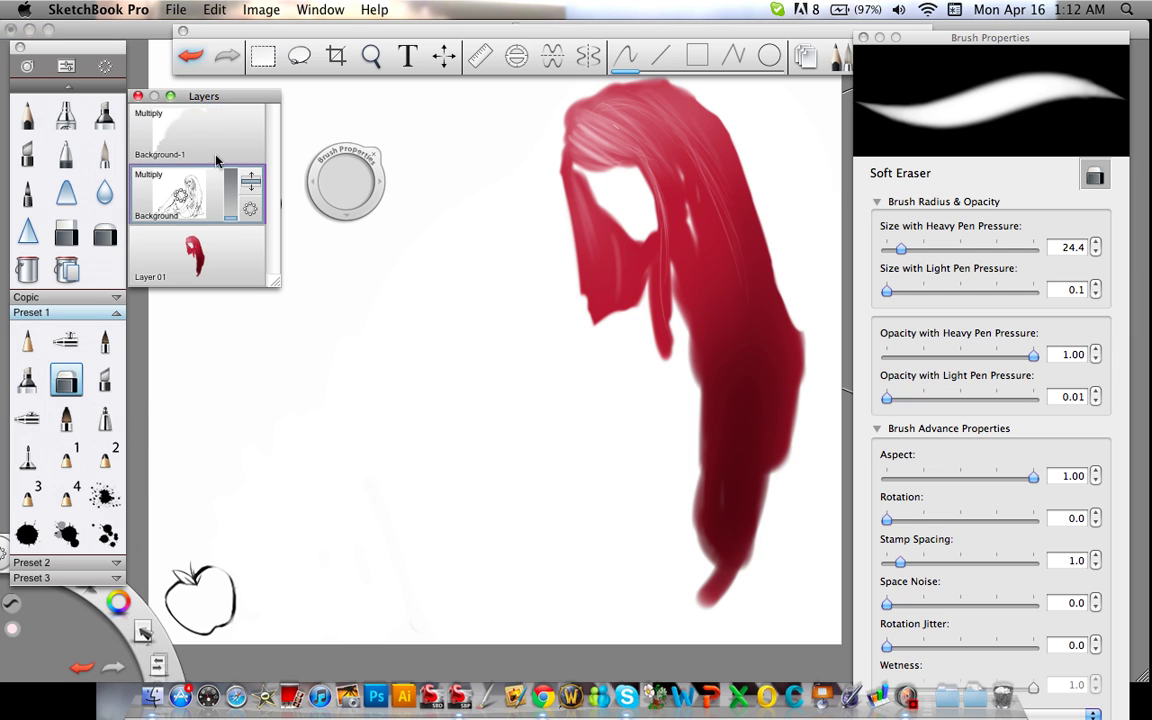
{"action": "left_click_drag", "start_coordinate": [222, 200], "coordinate": [207, 135]}
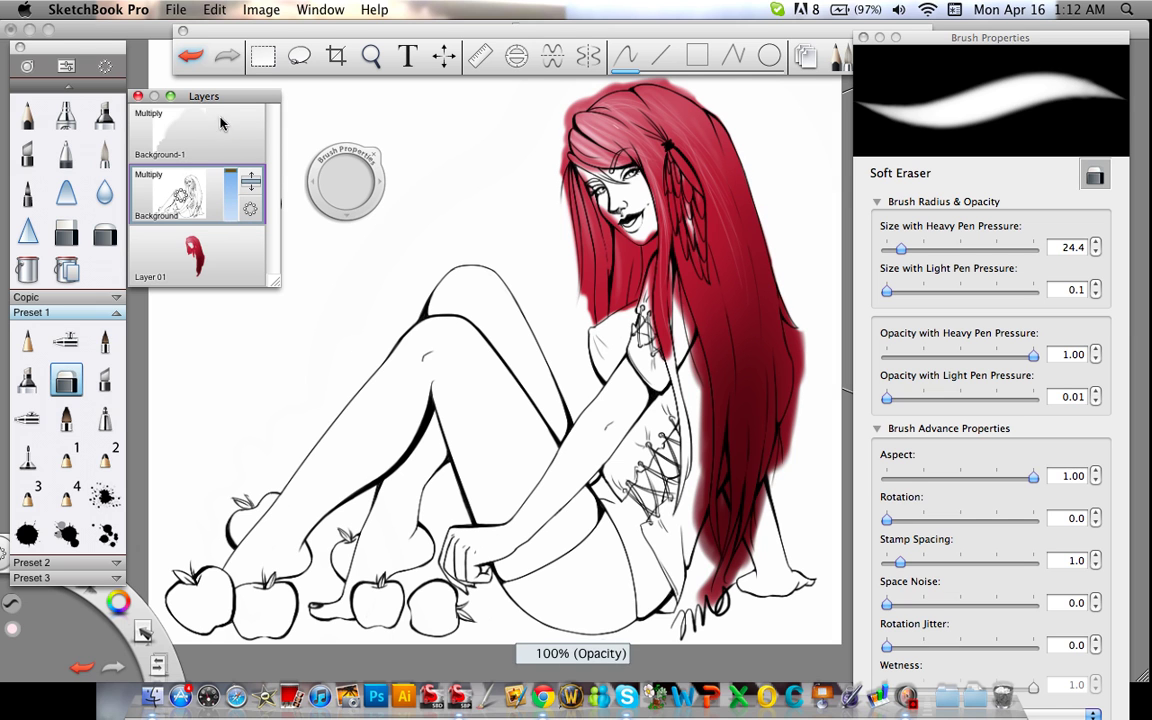
{"action": "left_click", "coordinate": [210, 128]}
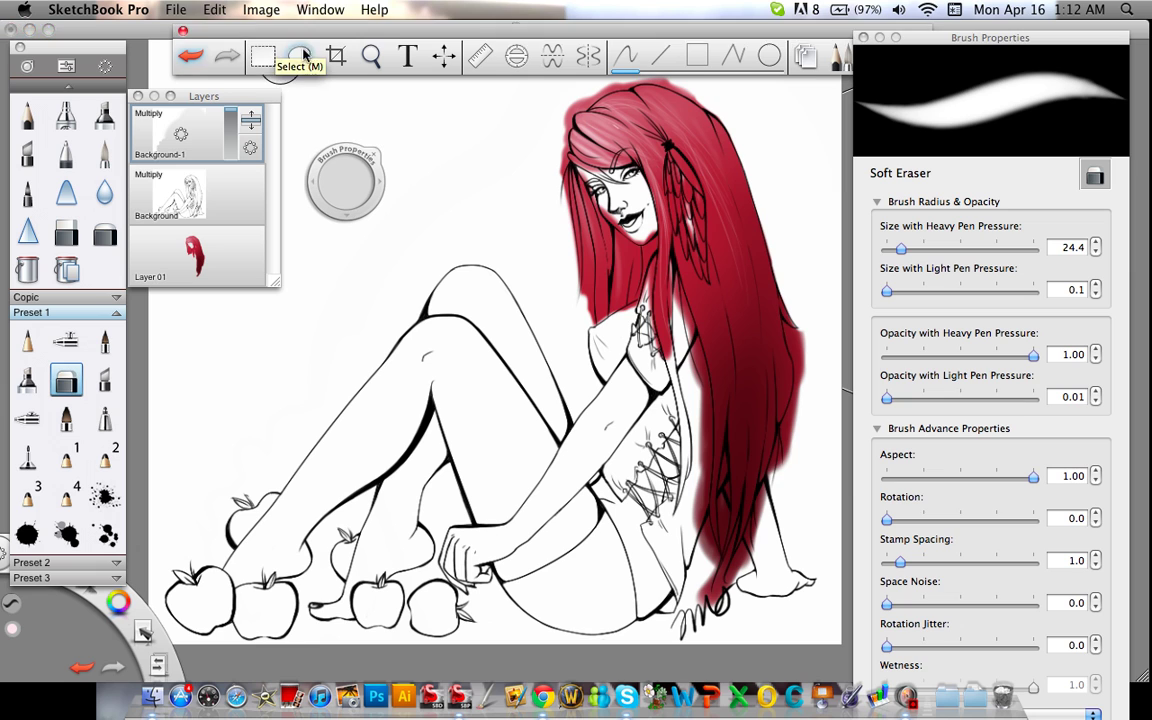
Lasso the isolated apple on Background-1 and place it upright under the thigh, right of the sideways apple.
{"action": "left_click", "coordinate": [263, 56]}
{"action": "left_click", "coordinate": [299, 56]}
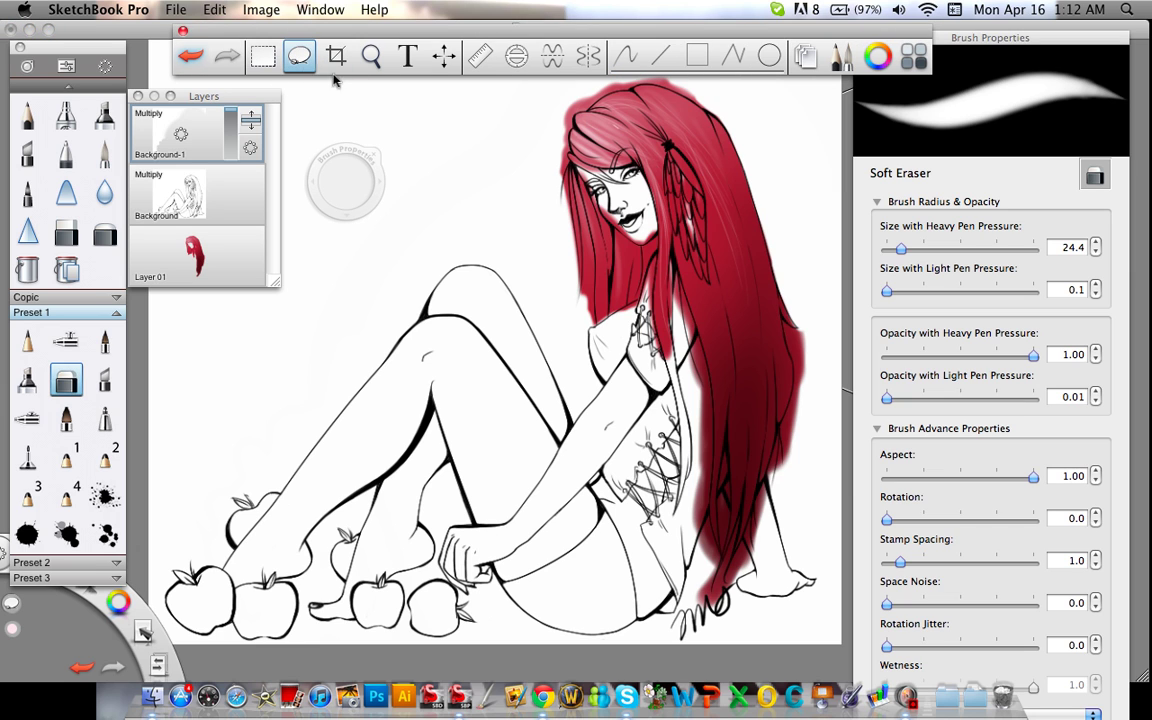
{"action": "mouse_move", "coordinate": [334, 438]}
{"action": "left_mouse_down"}
{"action": "mouse_move", "coordinate": [200, 480]}
{"action": "mouse_move", "coordinate": [155, 600]}
{"action": "mouse_move", "coordinate": [280, 505]}
{"action": "left_mouse_up"}
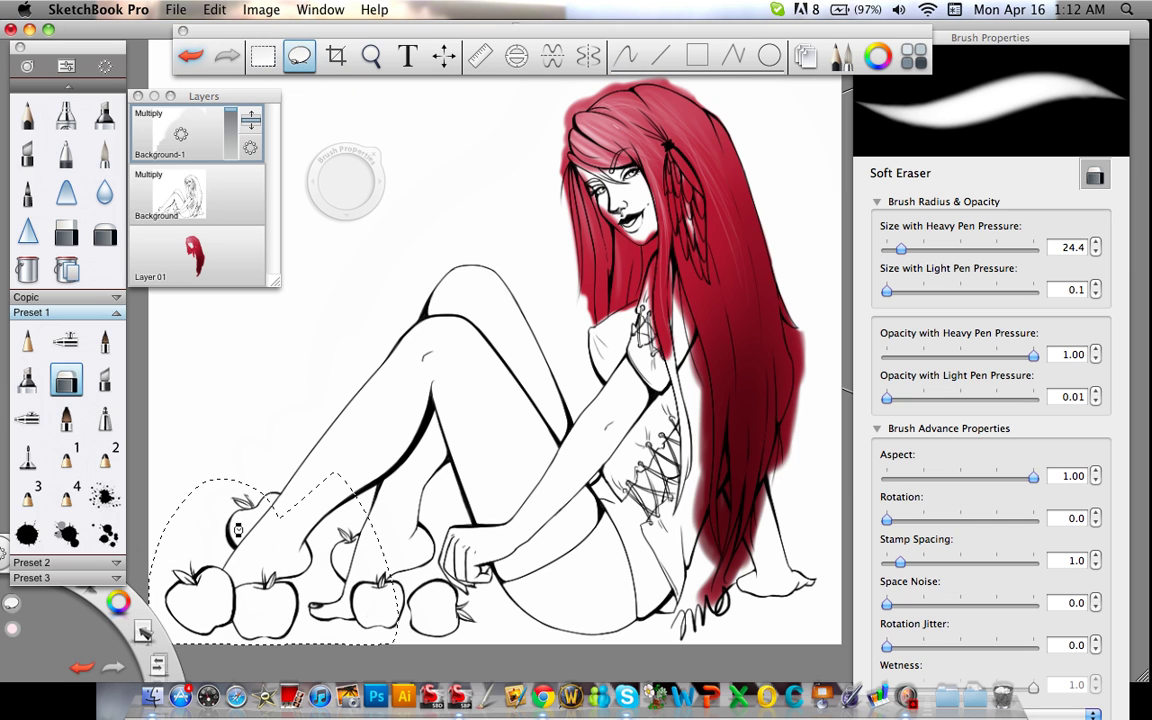
{"action": "left_click_drag", "start_coordinate": [294, 615], "coordinate": [575, 606]}
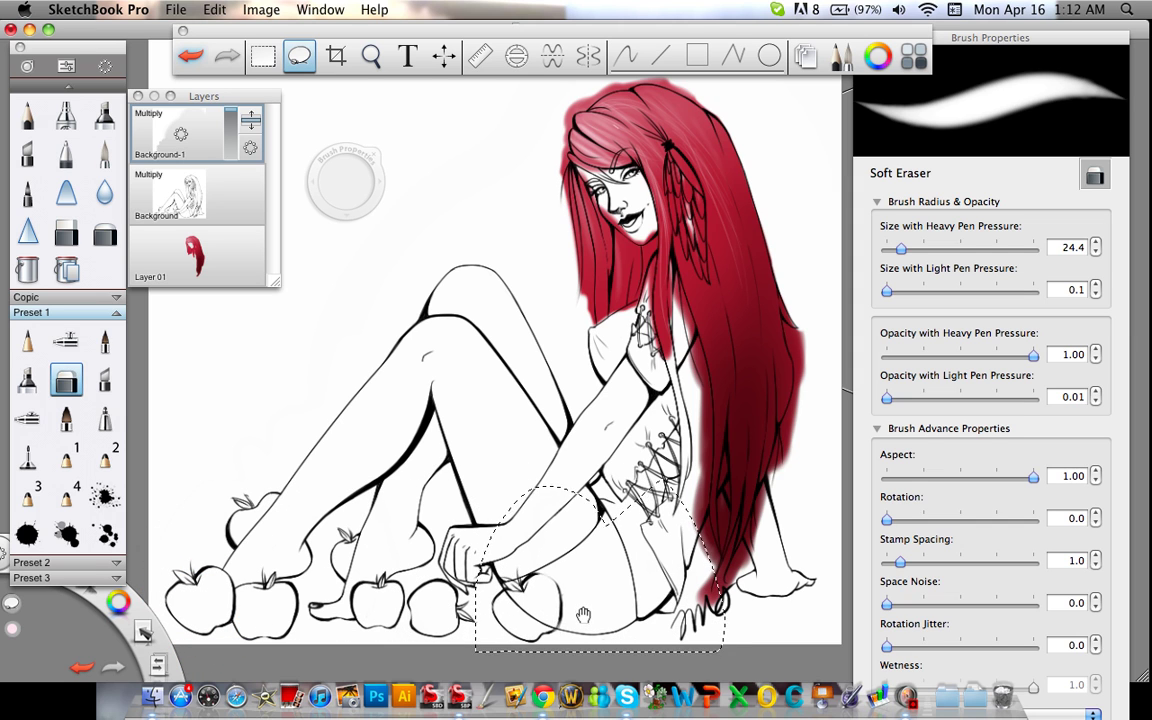
{"action": "left_click", "coordinate": [545, 610]}
{"action": "mouse_move", "coordinate": [566, 618]}
{"action": "left_mouse_down"}
{"action": "mouse_move", "coordinate": [582, 614]}
{"action": "mouse_move", "coordinate": [492, 622]}
{"action": "mouse_move", "coordinate": [501, 626]}
{"action": "left_mouse_up"}
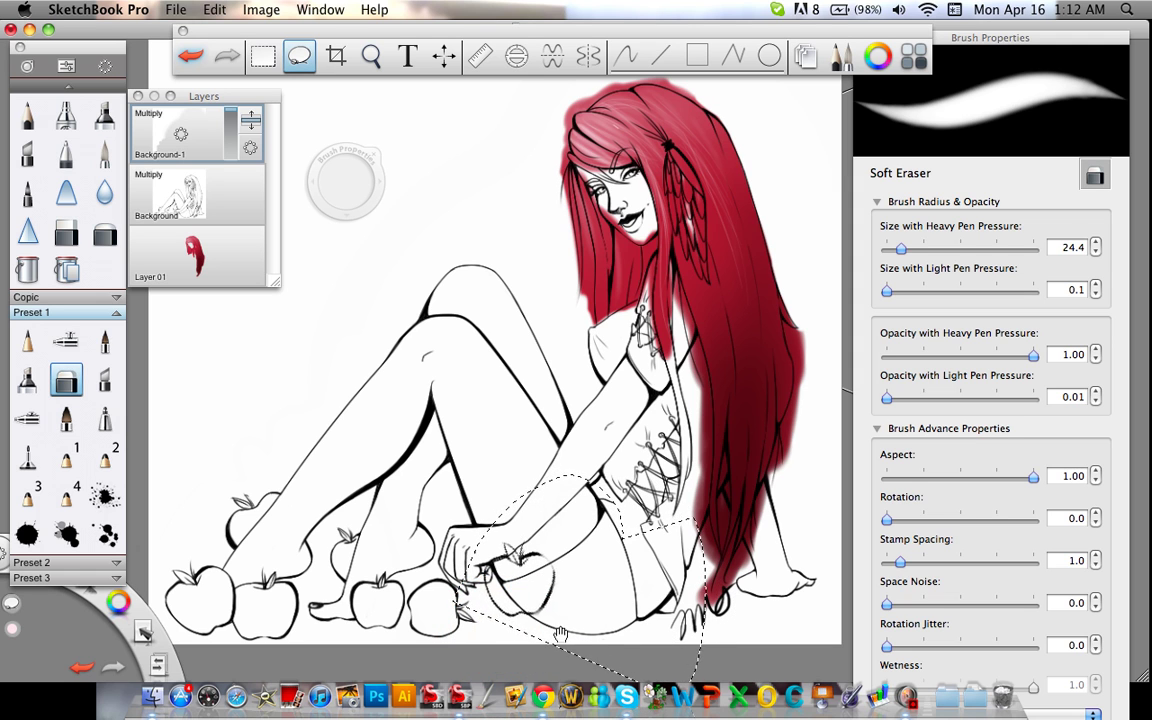
{"action": "mouse_move", "coordinate": [573, 656]}
{"action": "left_mouse_down"}
{"action": "mouse_move", "coordinate": [566, 640]}
{"action": "mouse_move", "coordinate": [510, 673]}
{"action": "mouse_move", "coordinate": [514, 660]}
{"action": "left_mouse_up"}
{"action": "left_click", "coordinate": [648, 620]}
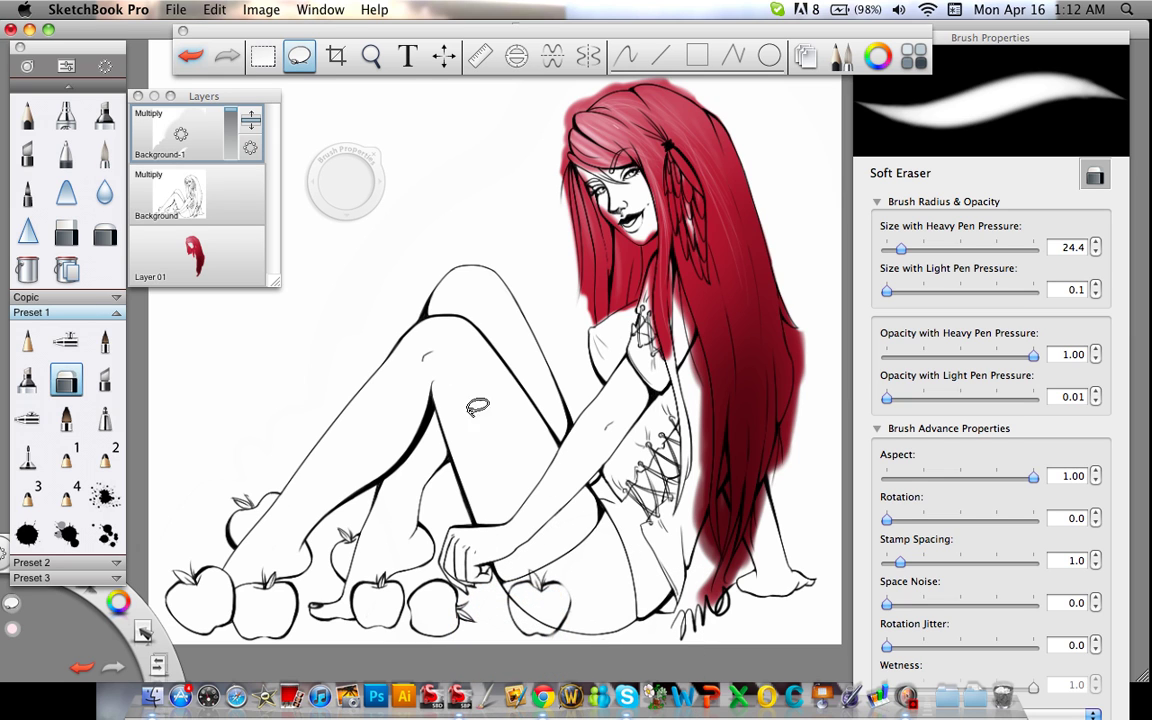
Erase the Background layer's body lines inside the placed apple with the Soft Eraser, and reselect Background-1.
{"action": "left_click", "coordinate": [203, 204]}
{"action": "key", "text": "Escape"}
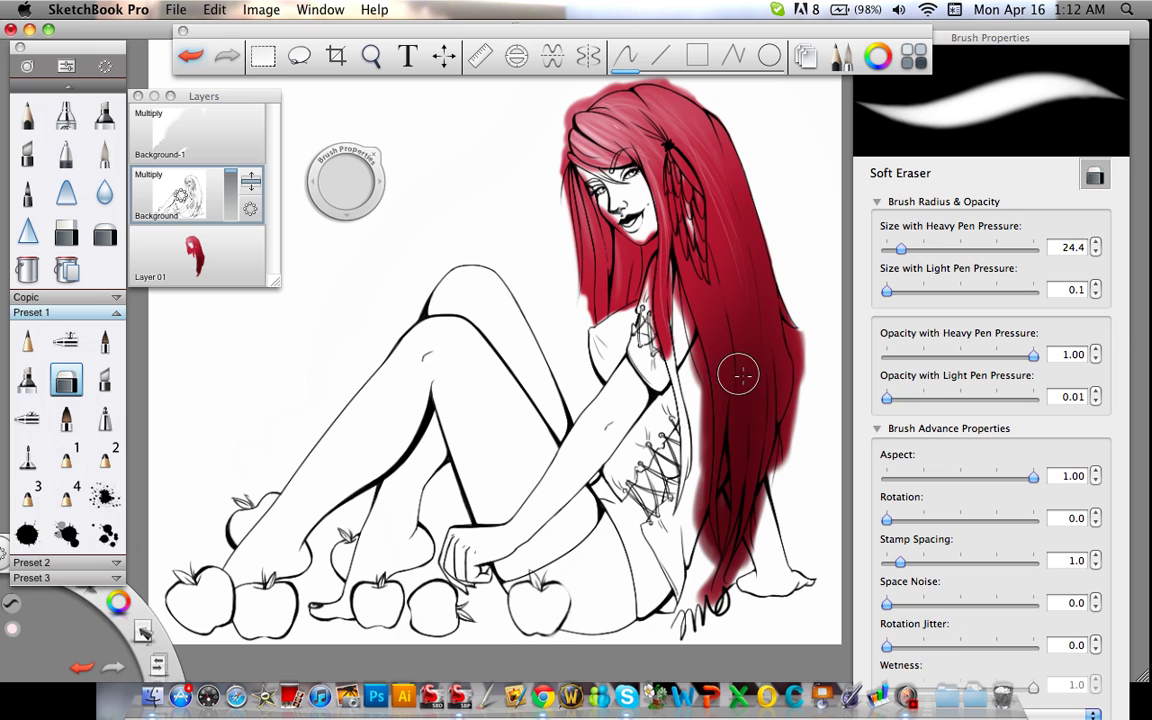
{"action": "left_click", "coordinate": [227, 148]}
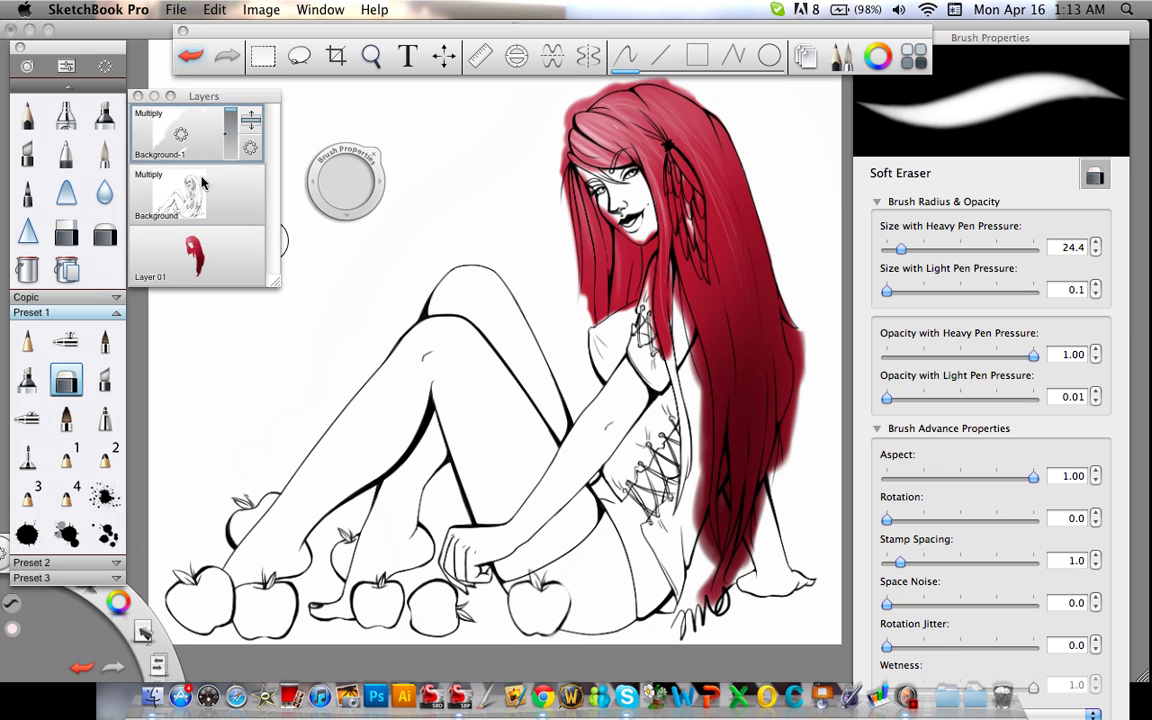
Set up the Pencil with black and a hardness/size of 4B/3.9 for touching up the placed apple.
{"action": "left_click", "coordinate": [371, 55]}
{"action": "left_click_drag", "start_coordinate": [553, 386], "coordinate": [706, 150]}
{"action": "left_click_drag", "start_coordinate": [649, 353], "coordinate": [715, 309]}
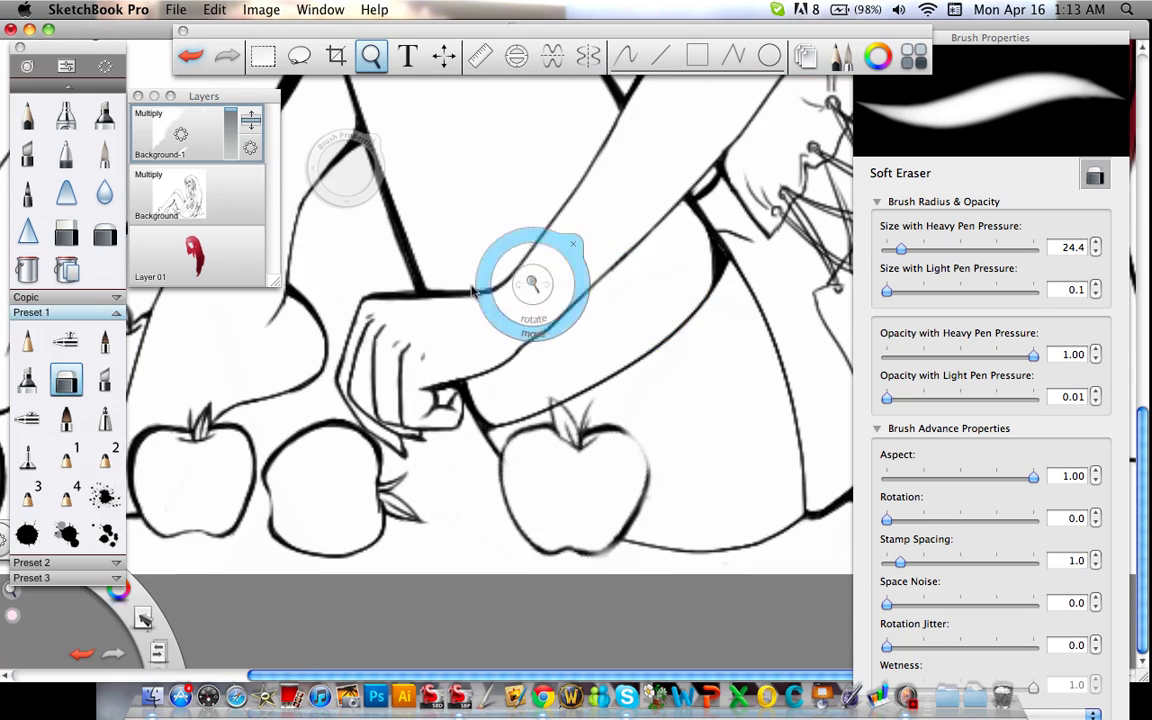
{"action": "left_click_drag", "start_coordinate": [532, 288], "coordinate": [540, 306]}
{"action": "left_click", "coordinate": [580, 261]}
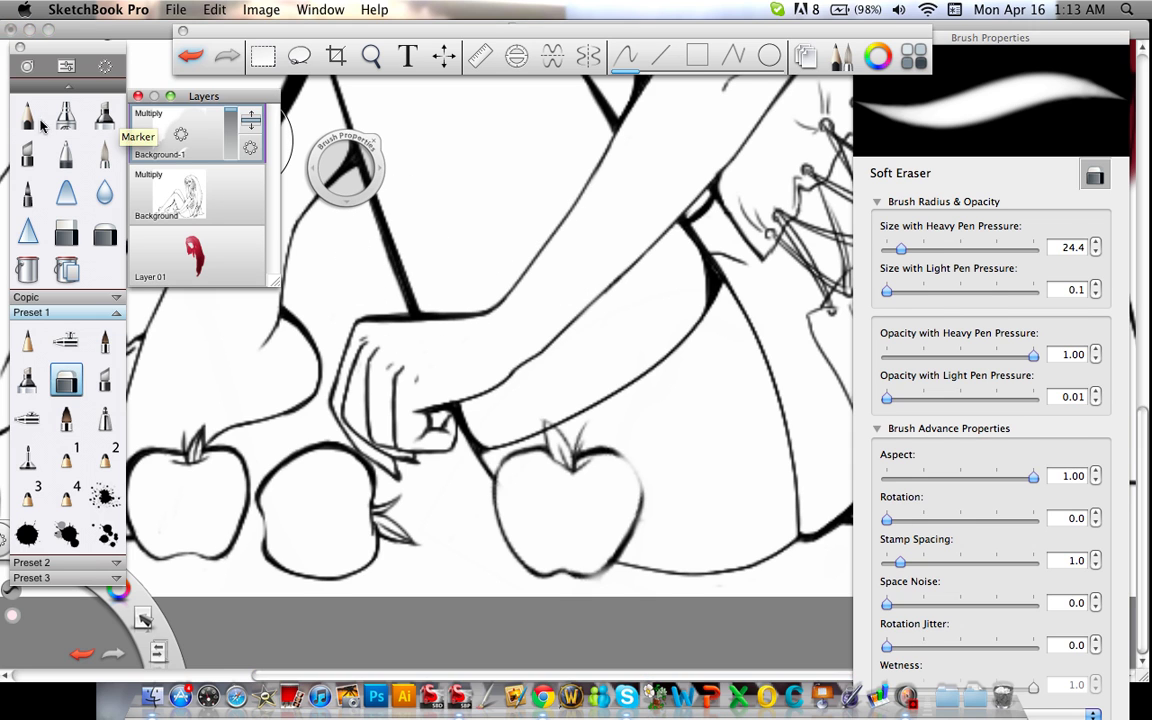
{"action": "left_click", "coordinate": [29, 118]}
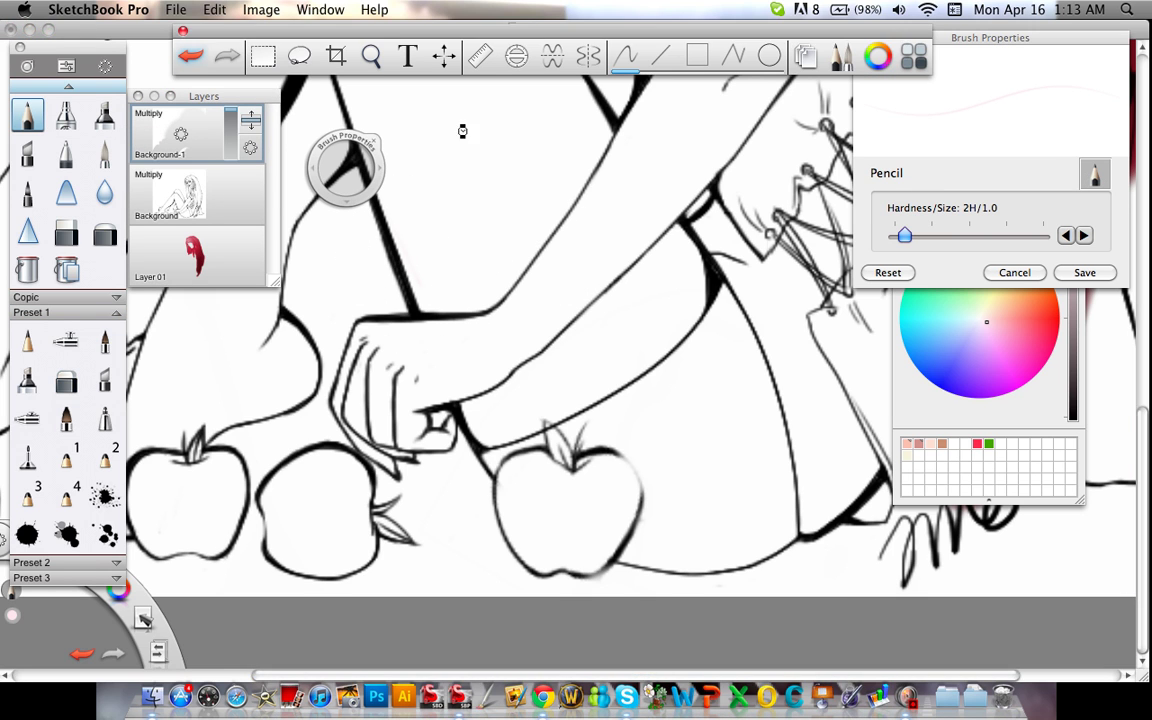
{"action": "left_click", "coordinate": [942, 316]}
{"action": "left_click", "coordinate": [872, 180]}
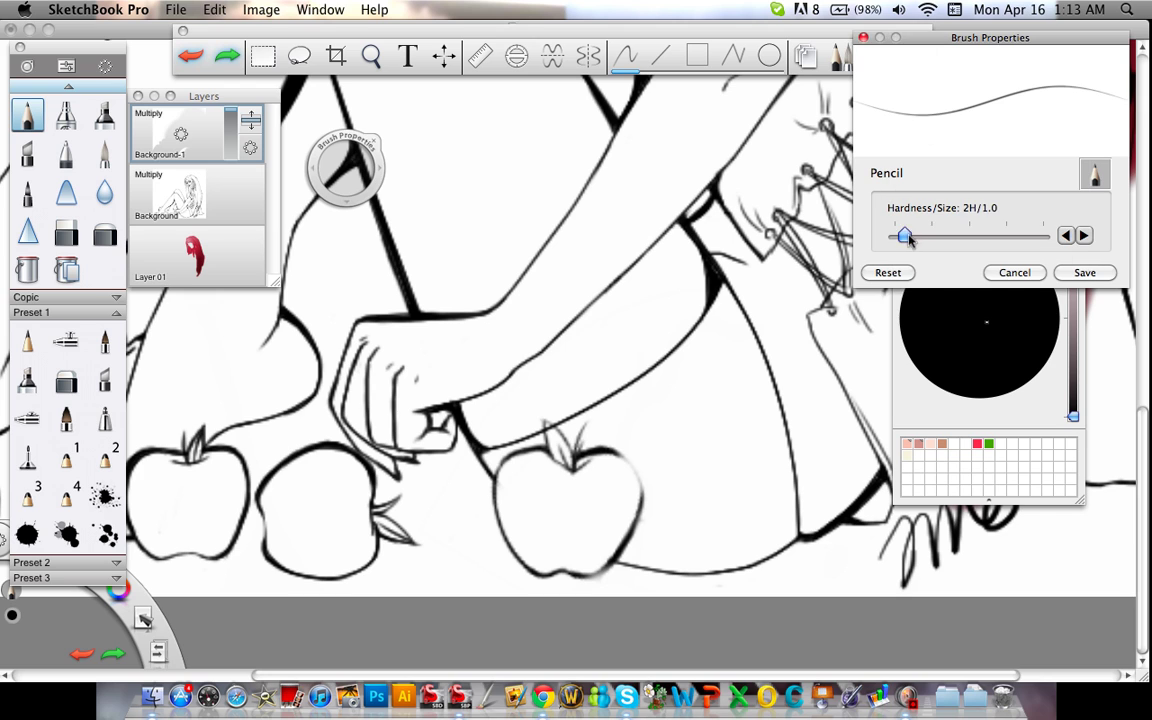
Sketch trial pencil strokes beside the leg line and above the placed apple, and undo them.
{"action": "left_click_drag", "start_coordinate": [365, 195], "coordinate": [420, 285]}
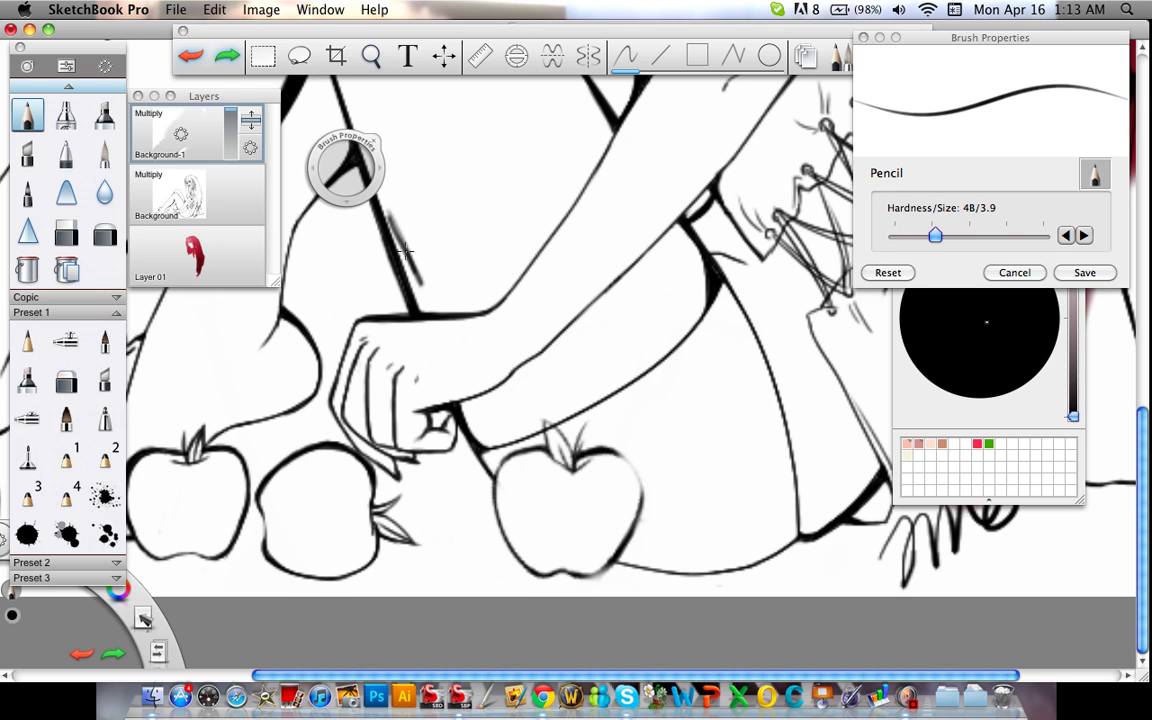
{"action": "left_click", "coordinate": [190, 57]}
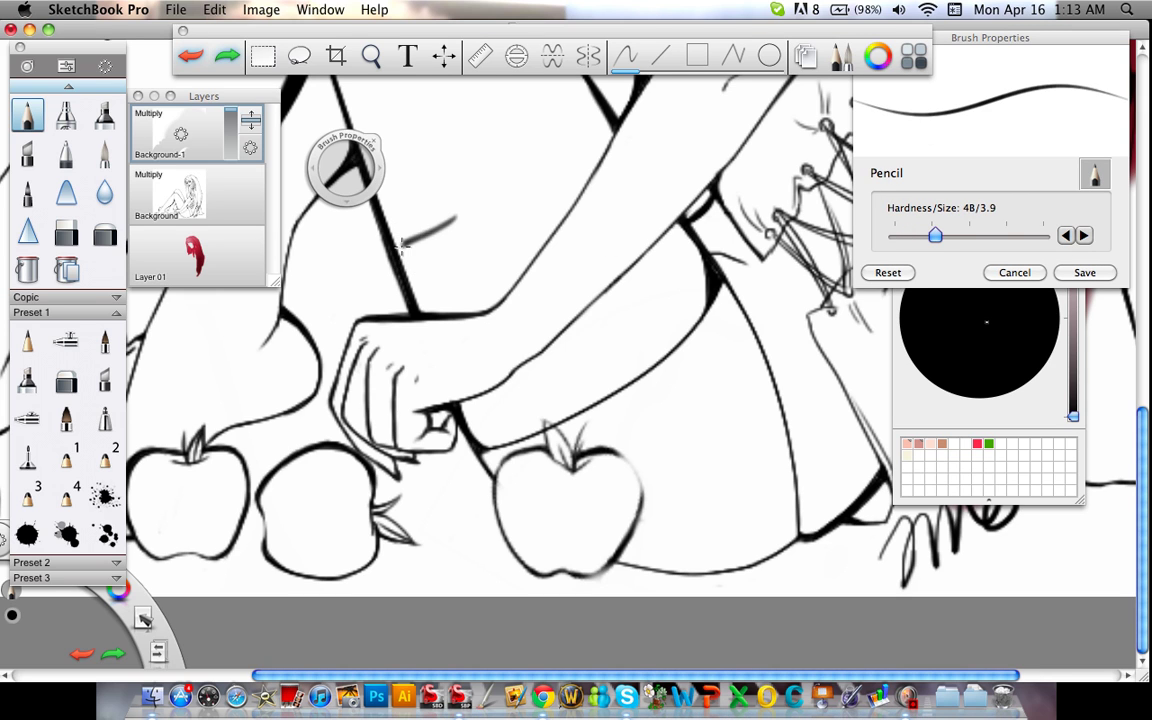
{"action": "mouse_move", "coordinate": [406, 245]}
{"action": "left_mouse_down"}
{"action": "mouse_move", "coordinate": [431, 215]}
{"action": "mouse_move", "coordinate": [455, 230]}
{"action": "left_mouse_up"}
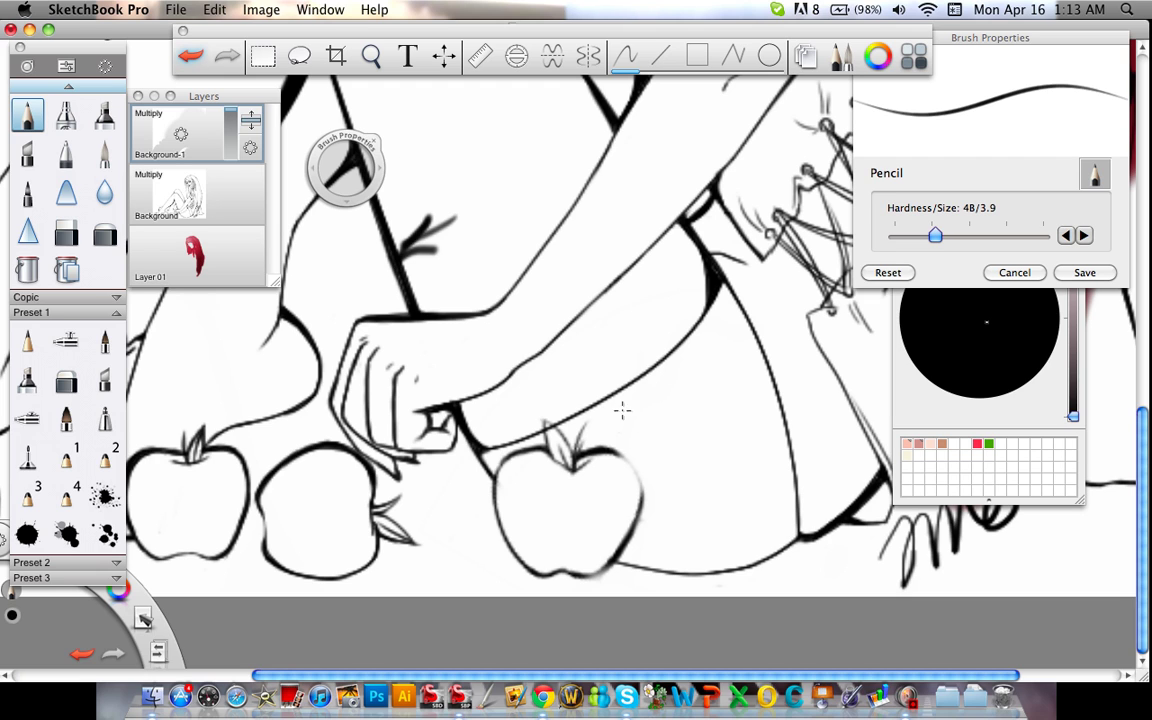
{"action": "left_click_drag", "start_coordinate": [612, 420], "coordinate": [622, 440]}
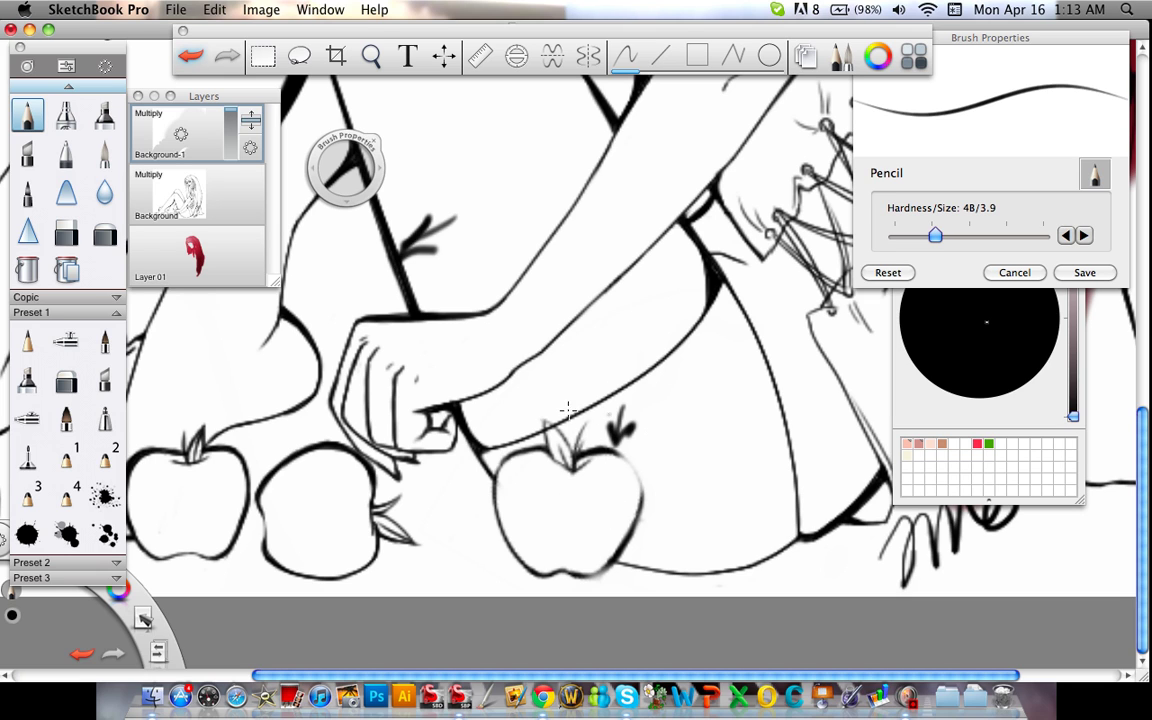
{"action": "left_click", "coordinate": [190, 57]}
{"action": "left_click", "coordinate": [190, 57]}
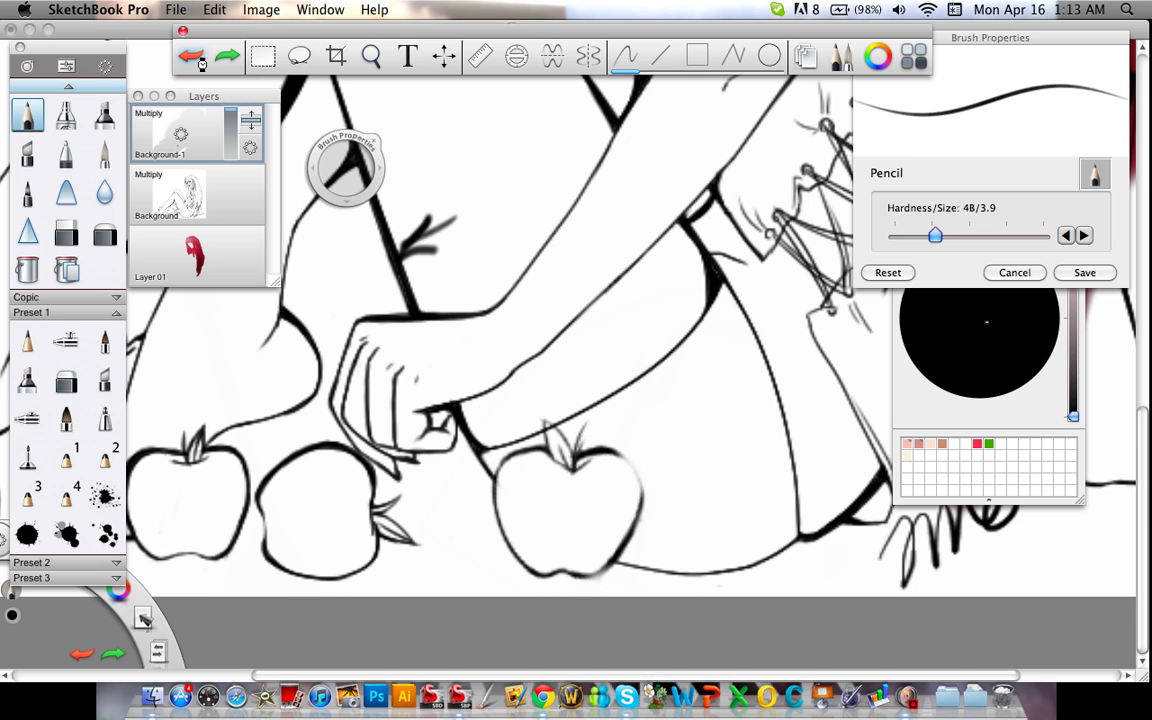
{"action": "left_click", "coordinate": [190, 57]}
Set the Sharpen brush to size 28.5 and strength 1.7, and sharpen the placed apple's outline.
{"action": "left_click", "coordinate": [26, 238]}
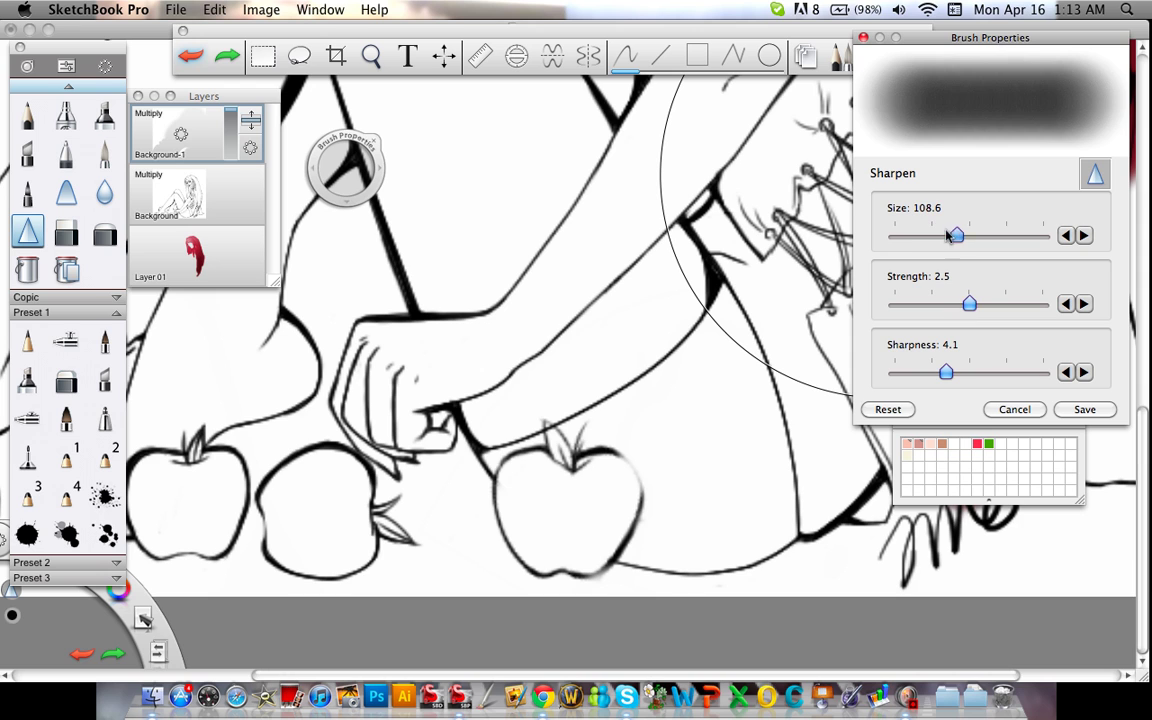
{"action": "left_click_drag", "start_coordinate": [953, 235], "coordinate": [909, 235]}
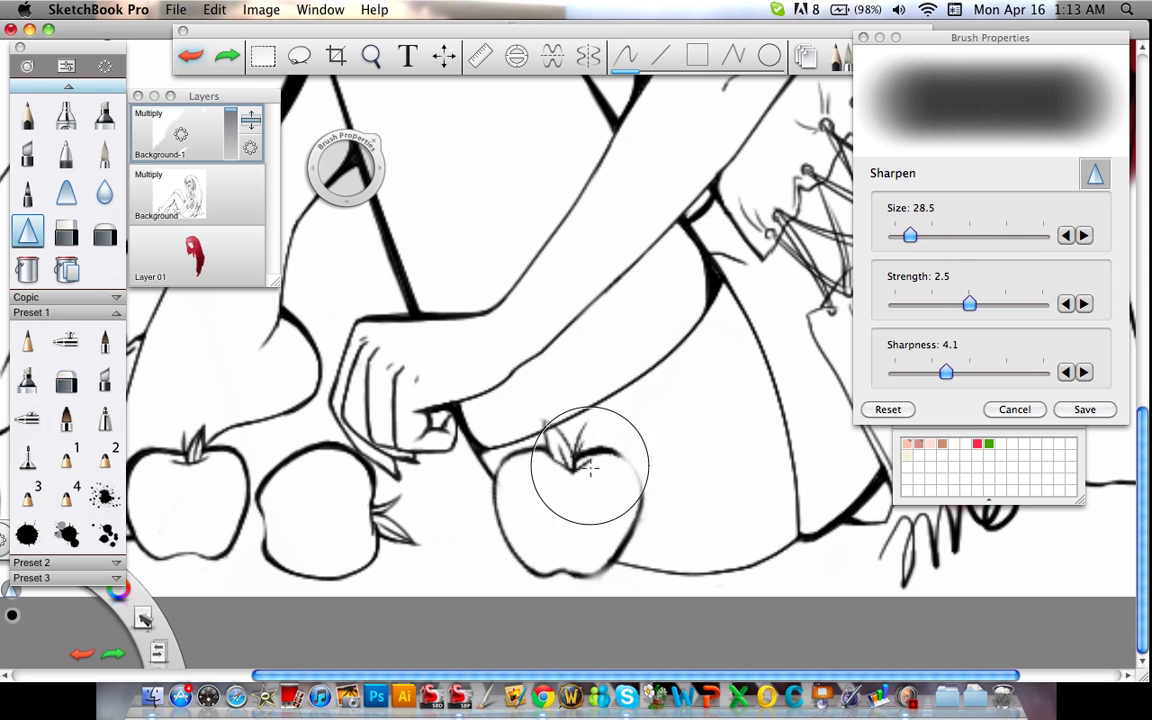
{"action": "left_click_drag", "start_coordinate": [967, 304], "coordinate": [927, 304]}
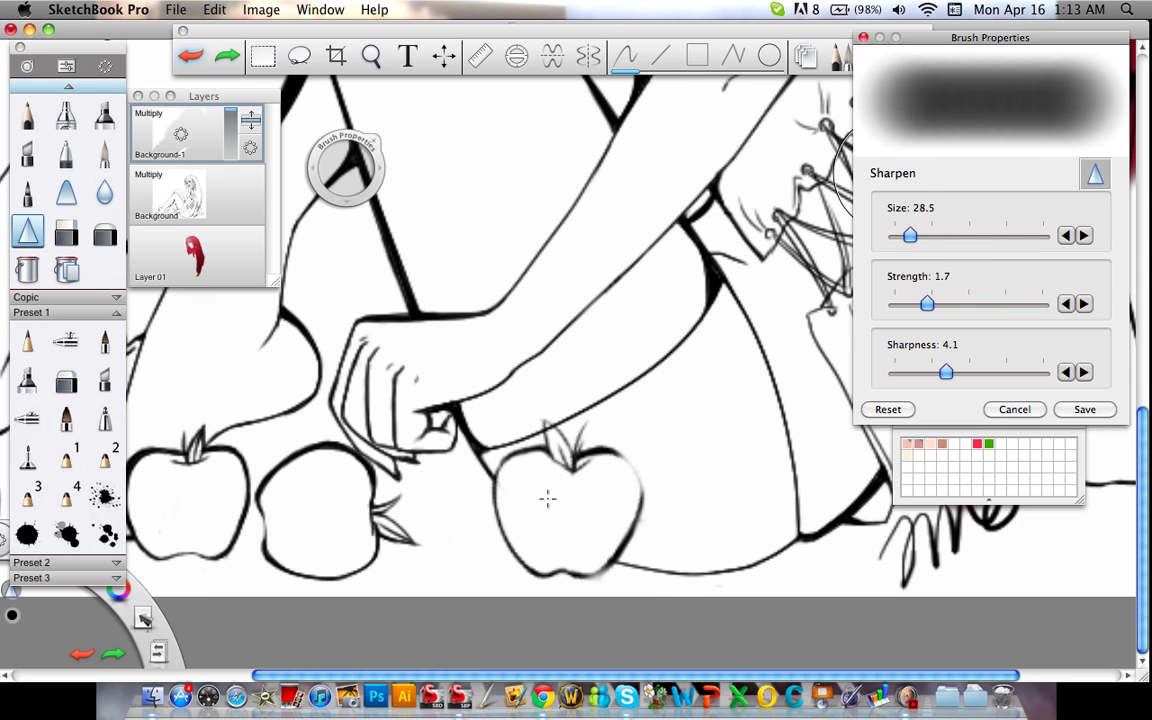
{"action": "mouse_move", "coordinate": [618, 470]}
{"action": "left_mouse_down"}
{"action": "mouse_move", "coordinate": [540, 424]}
{"action": "mouse_move", "coordinate": [478, 329]}
{"action": "left_mouse_up"}
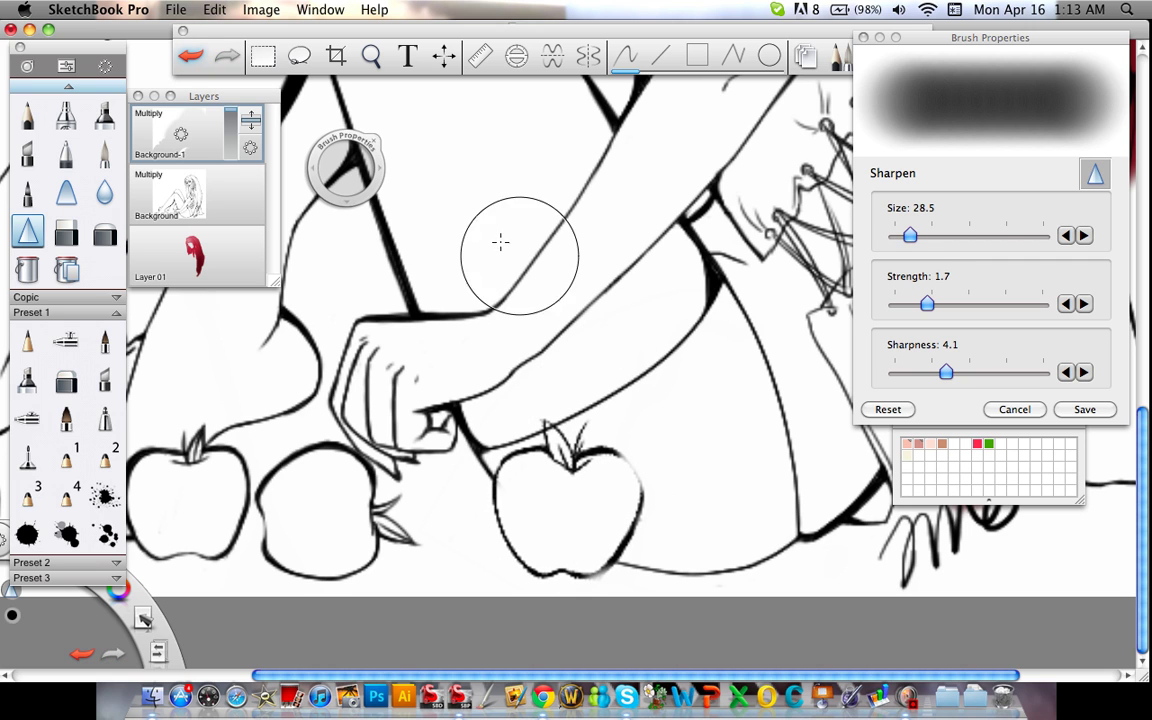
Reduce the Sharpen brush to strength 1.4 and sharpness 2.4, and sharpen the placed apple's outline more gently.
{"action": "left_click_drag", "start_coordinate": [927, 303], "coordinate": [912, 303]}
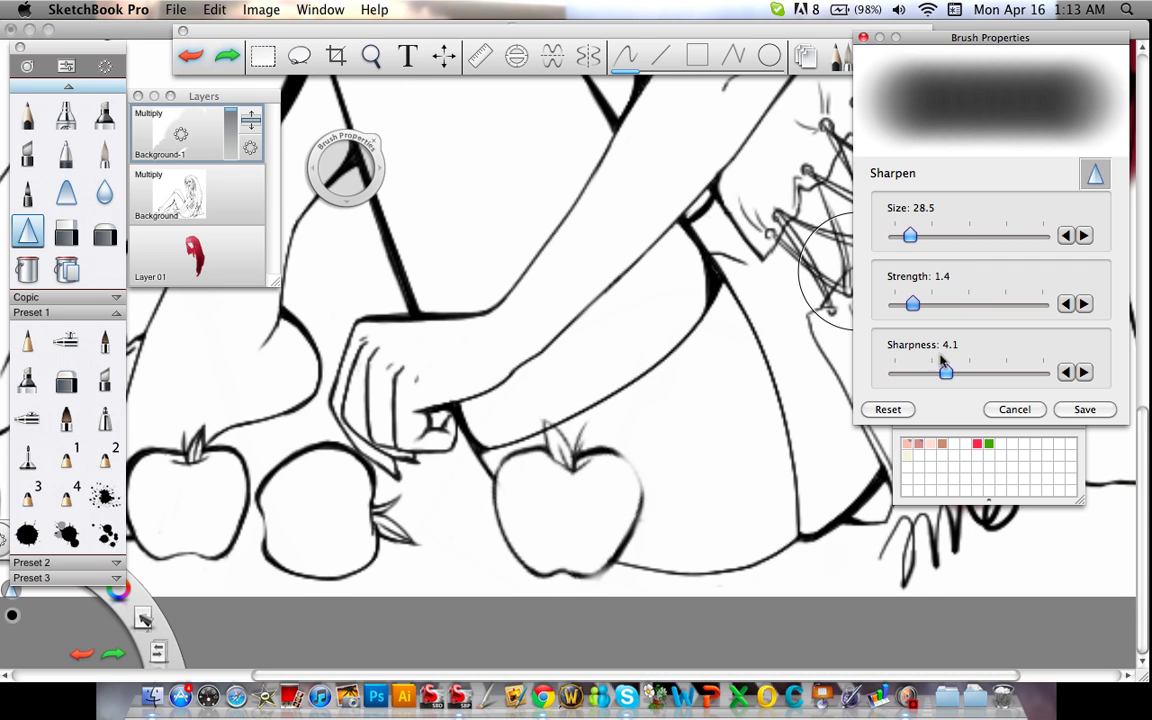
{"action": "left_click_drag", "start_coordinate": [926, 374], "coordinate": [917, 374]}
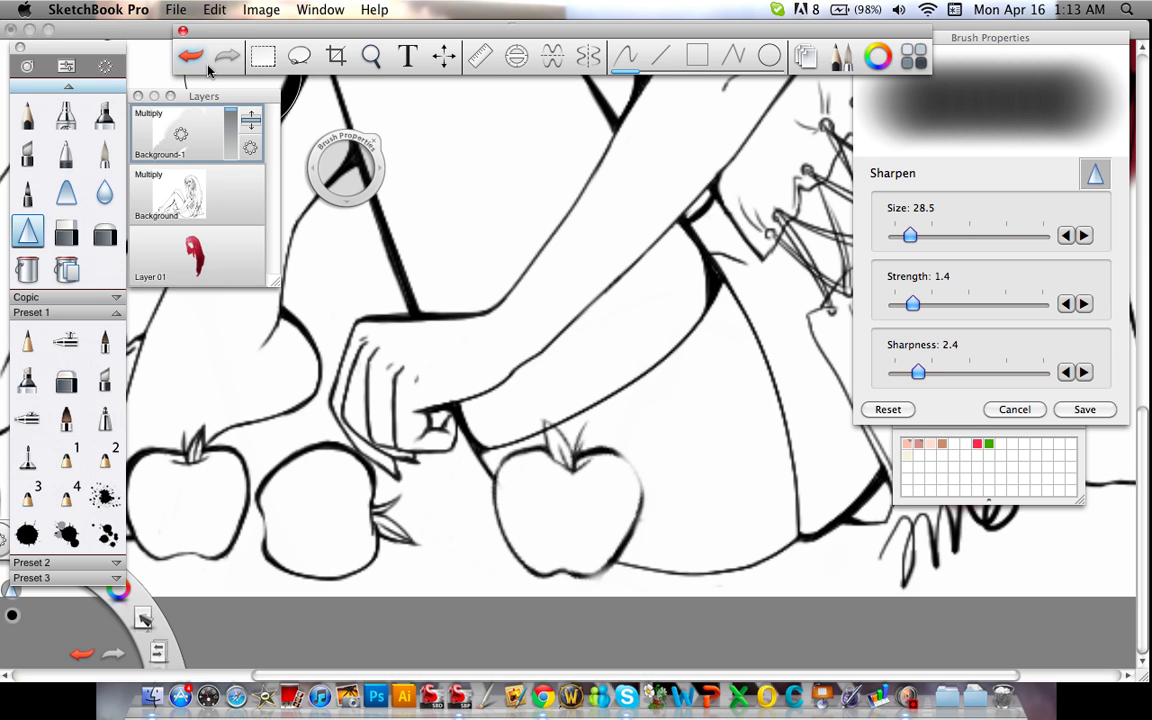
{"action": "left_click", "coordinate": [230, 58]}
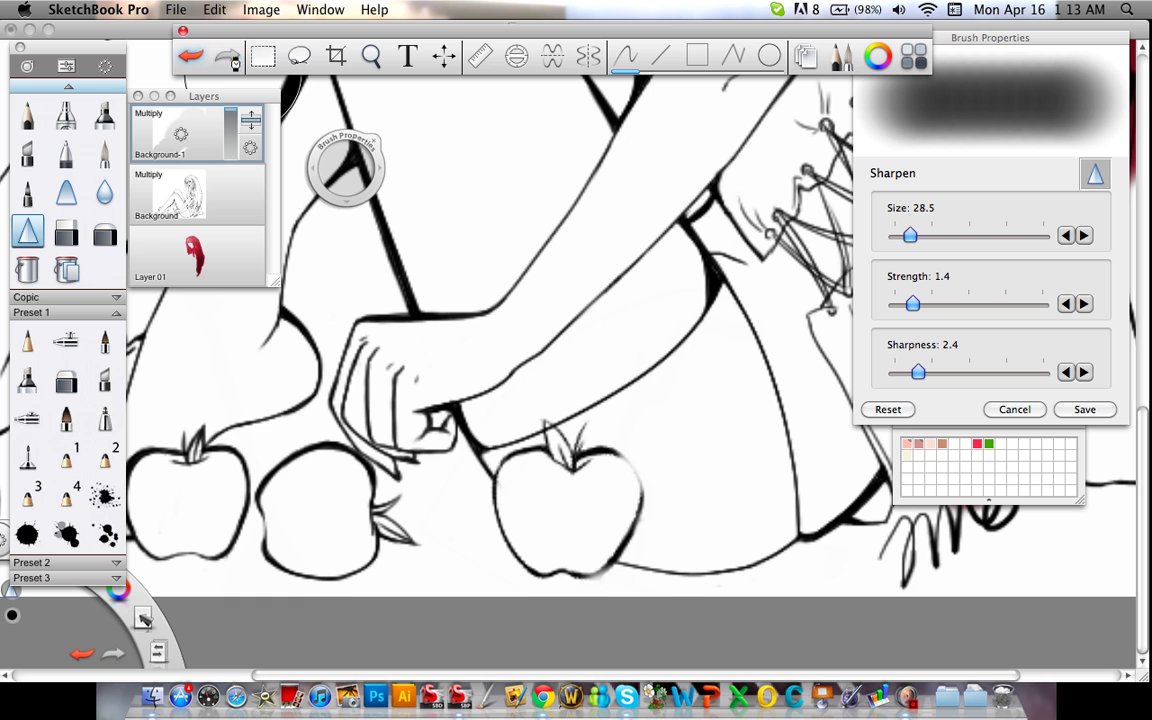
Draw a small black circle with the Pencil in the blank area above the knees.
{"action": "left_click", "coordinate": [370, 56]}
{"action": "mouse_move", "coordinate": [489, 193]}
{"action": "left_mouse_down"}
{"action": "mouse_move", "coordinate": [494, 264]}
{"action": "mouse_move", "coordinate": [622, 373]}
{"action": "mouse_move", "coordinate": [599, 347]}
{"action": "mouse_move", "coordinate": [675, 288]}
{"action": "mouse_move", "coordinate": [729, 334]}
{"action": "left_mouse_up"}
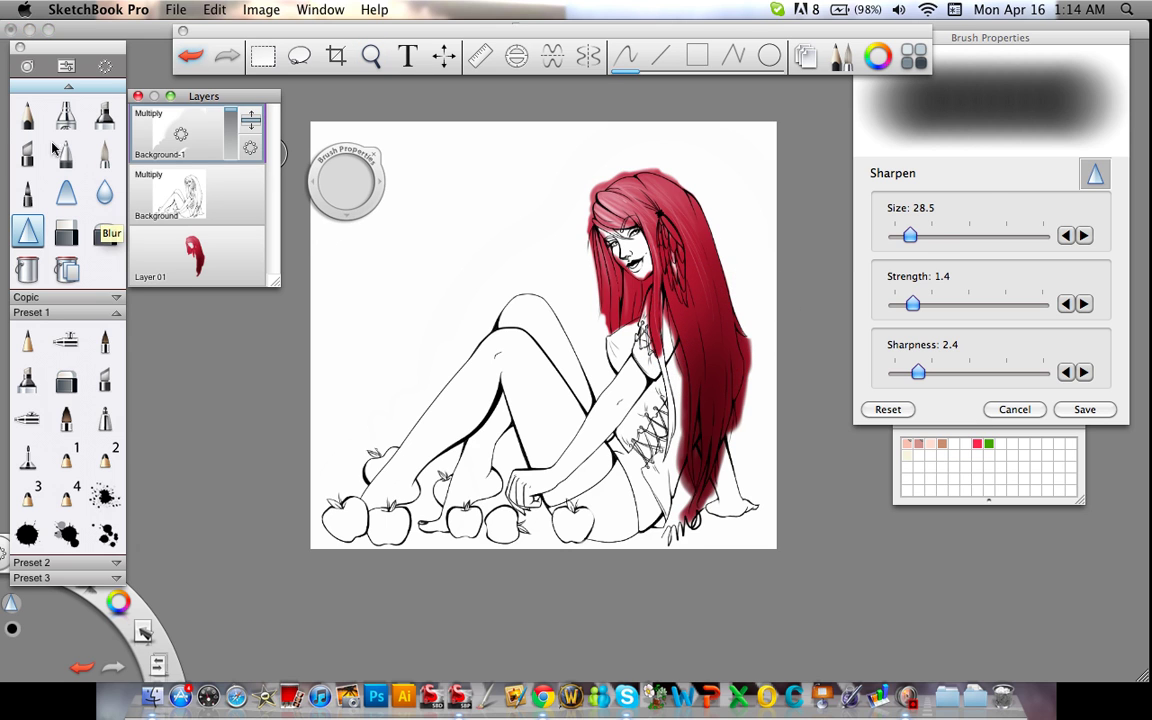
{"action": "left_click", "coordinate": [27, 114]}
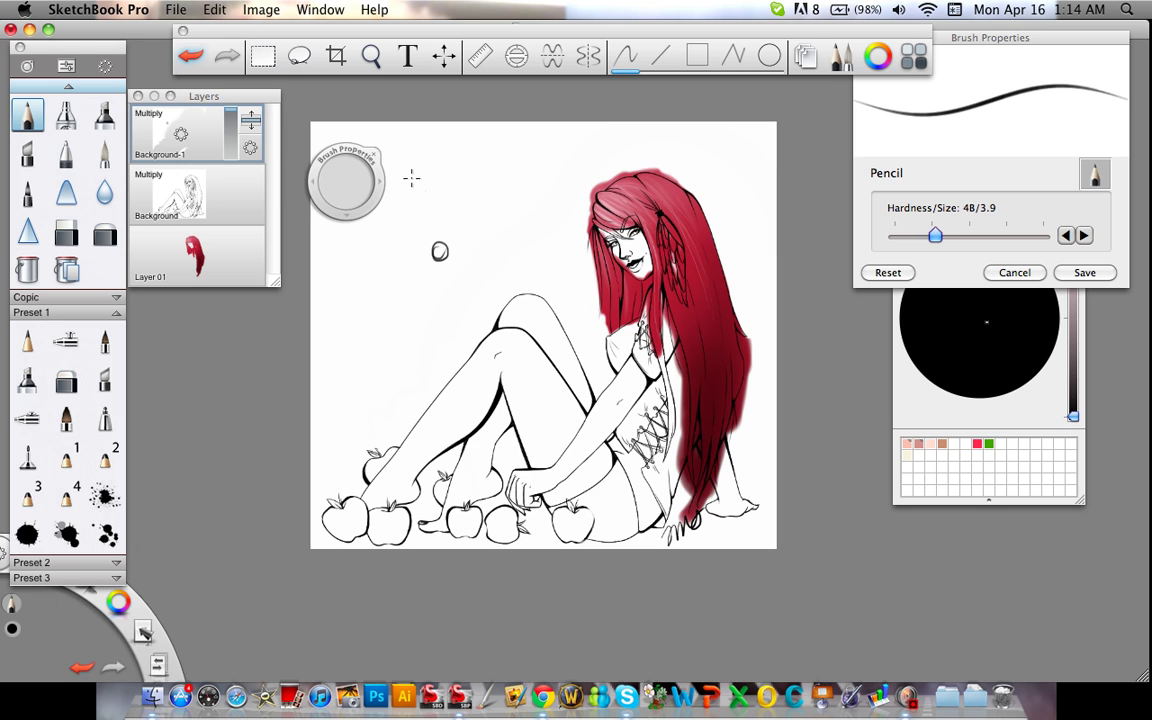
Lasso the small pencil circle and scale it up to several times its size.
{"action": "left_click", "coordinate": [299, 56]}
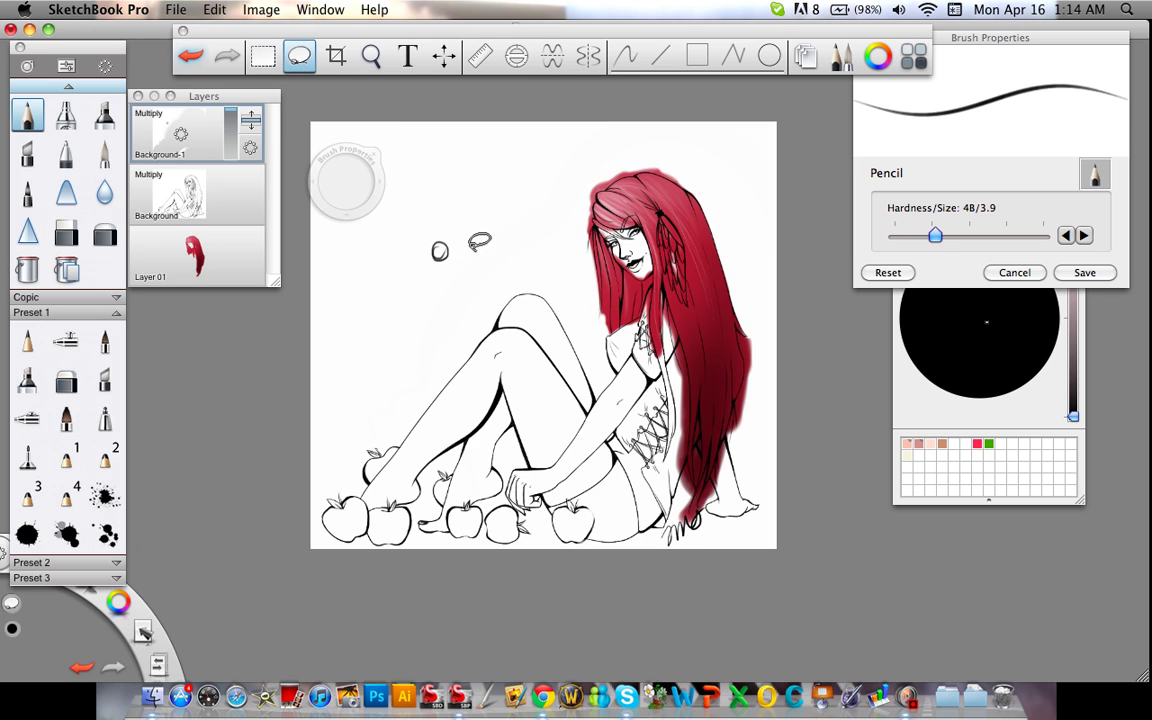
{"action": "mouse_move", "coordinate": [461, 226]}
{"action": "left_mouse_down"}
{"action": "mouse_move", "coordinate": [470, 221]}
{"action": "mouse_move", "coordinate": [491, 250]}
{"action": "mouse_move", "coordinate": [702, 83]}
{"action": "left_mouse_up"}
{"action": "key", "text": "alt+super"}
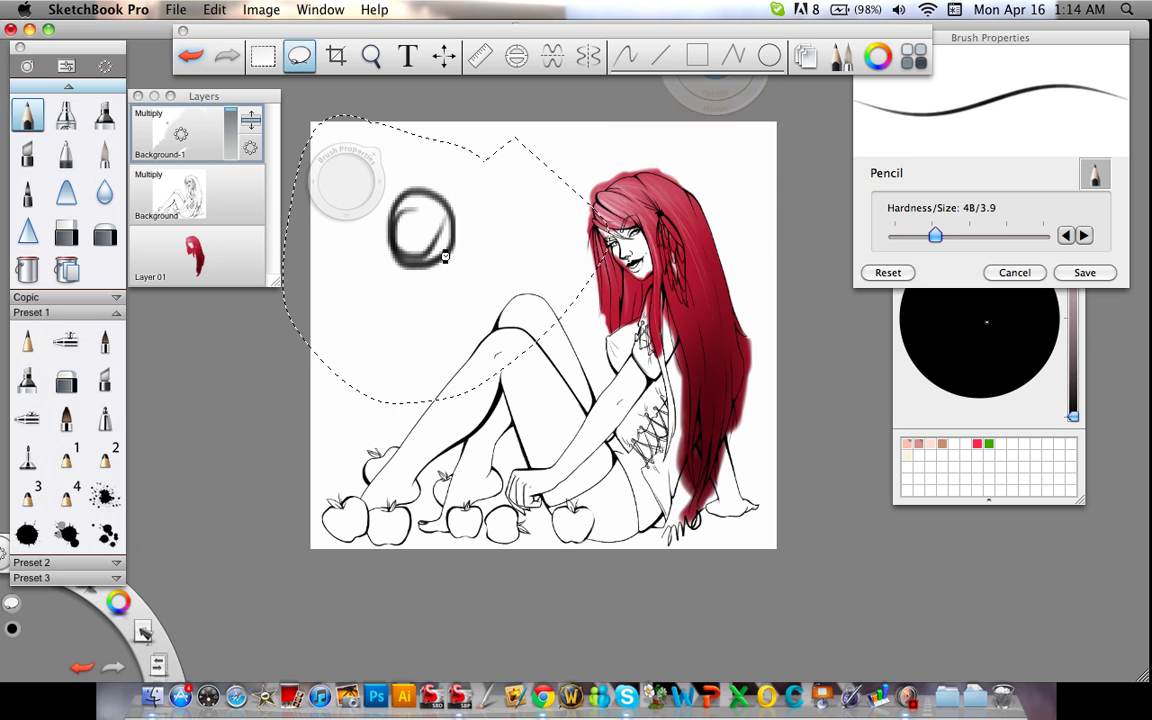
Deselect the enlarged circle and sharpen its outline with the Sharpen brush at size 59.5, strength 2.5 and sharpness 5.5.
{"action": "left_click", "coordinate": [578, 256]}
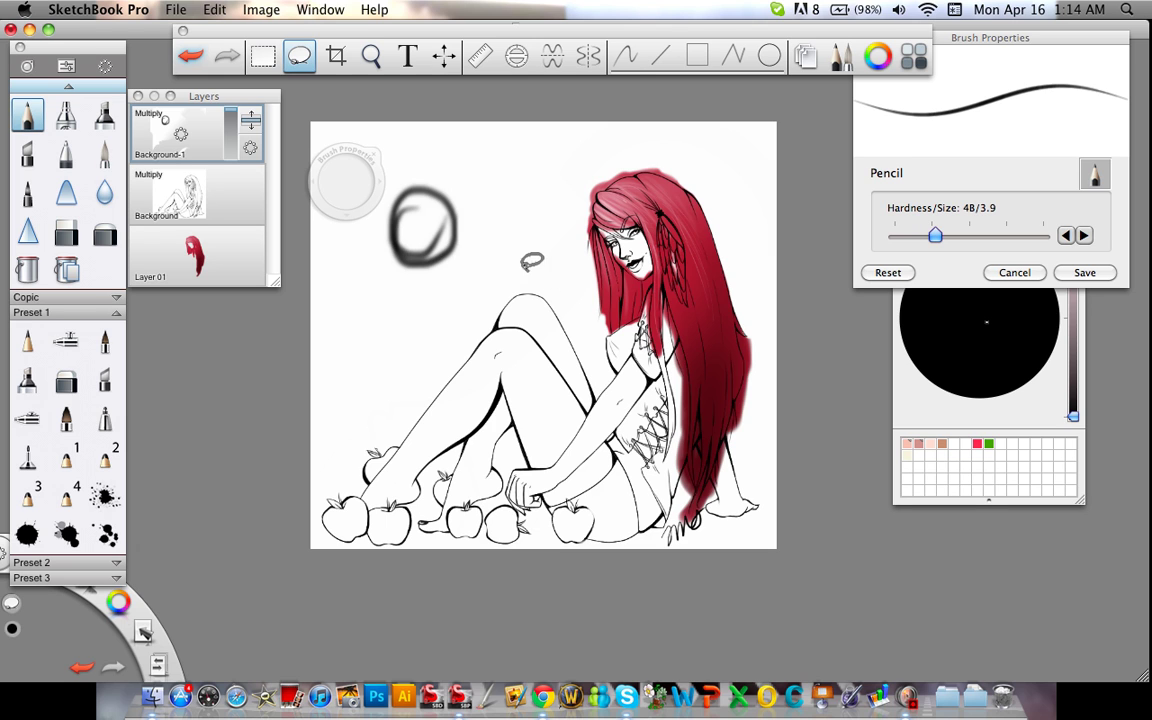
{"action": "left_click", "coordinate": [28, 231]}
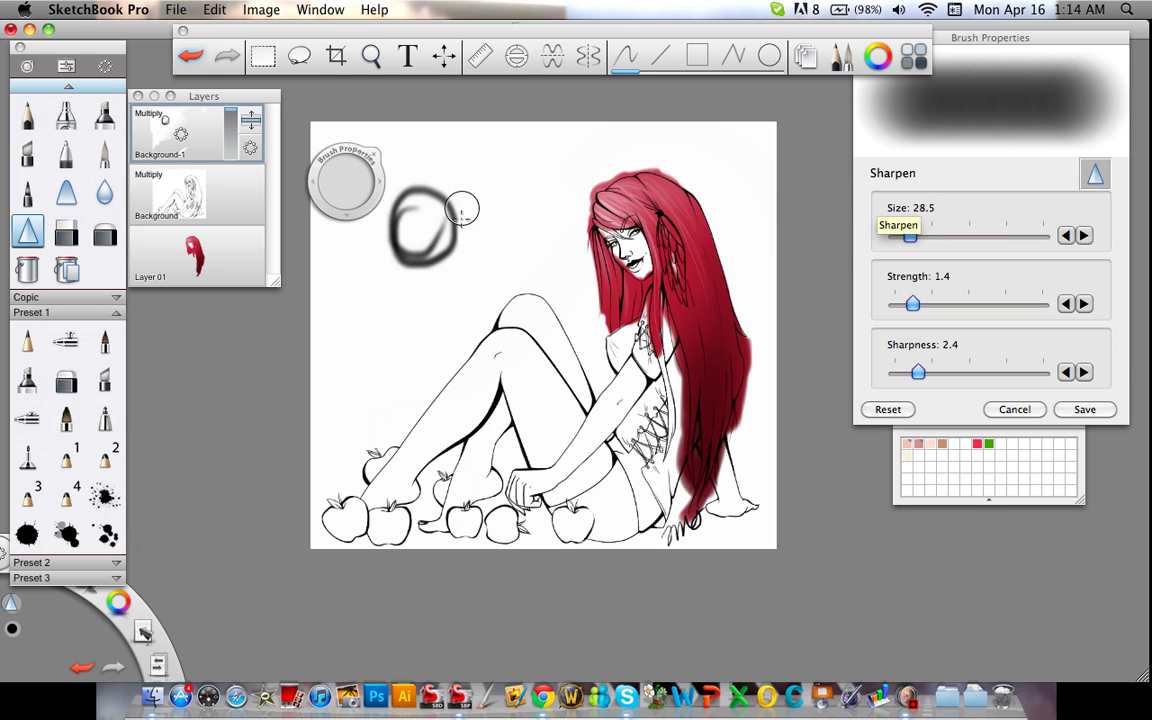
{"action": "left_click_drag", "start_coordinate": [912, 234], "coordinate": [928, 235]}
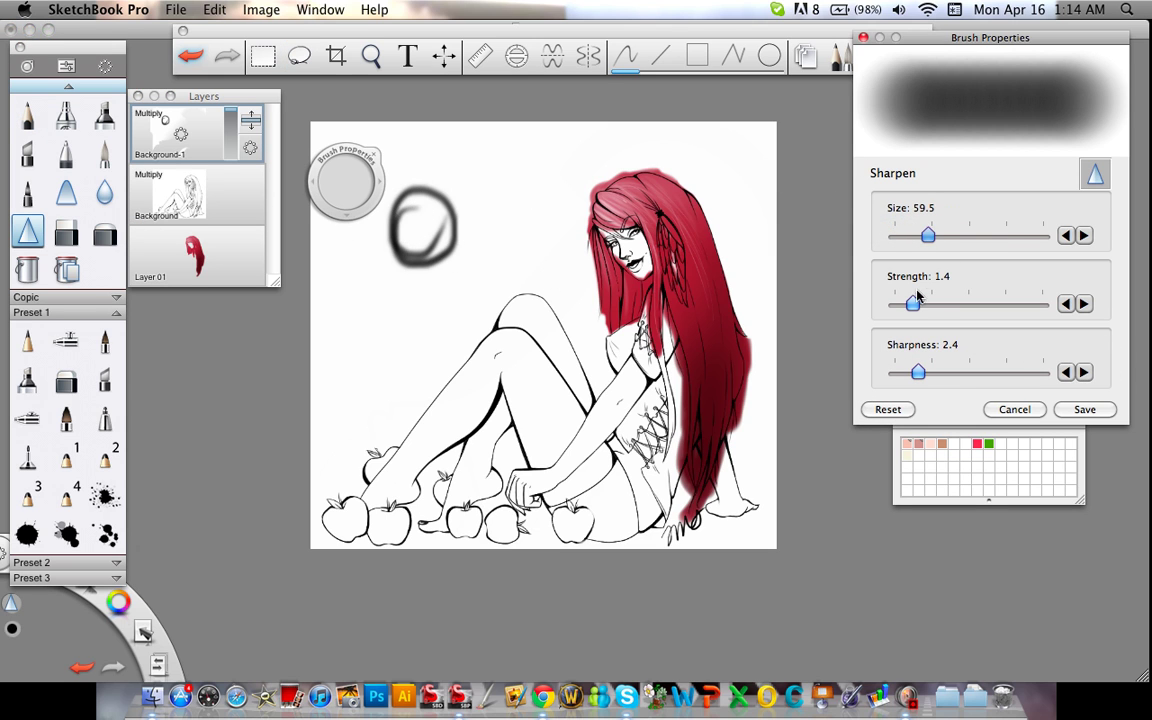
{"action": "left_click_drag", "start_coordinate": [912, 303], "coordinate": [933, 303]}
{"action": "left_click_drag", "start_coordinate": [918, 372], "coordinate": [938, 372]}
{"action": "mouse_move", "coordinate": [493, 222]}
{"action": "left_mouse_down"}
{"action": "mouse_move", "coordinate": [399, 226]}
{"action": "mouse_move", "coordinate": [457, 250]}
{"action": "left_mouse_up"}
{"action": "left_click_drag", "start_coordinate": [933, 303], "coordinate": [966, 303]}
{"action": "left_click_drag", "start_coordinate": [938, 372], "coordinate": [969, 372]}
{"action": "left_click_drag", "start_coordinate": [392, 216], "coordinate": [414, 195]}
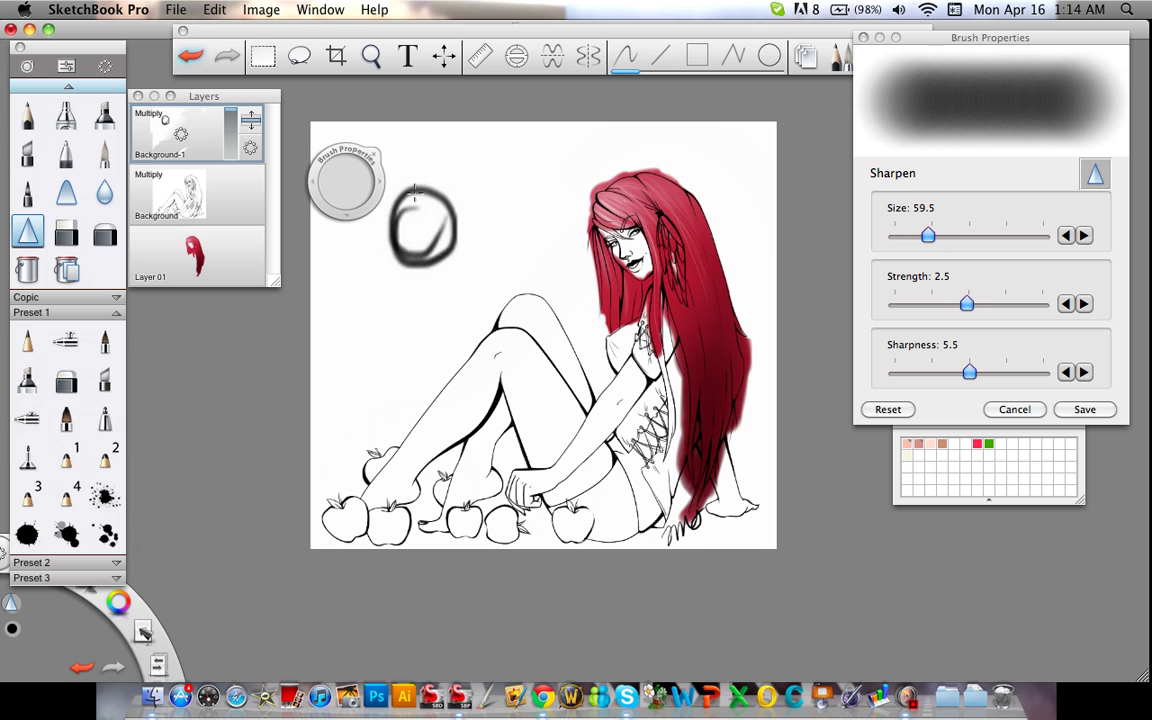
Try stronger sharpening on the circle with sharpness 8.2 and then strength 2.9, undoing each attempt.
{"action": "left_click", "coordinate": [1023, 388]}
{"action": "left_click", "coordinate": [1015, 374]}
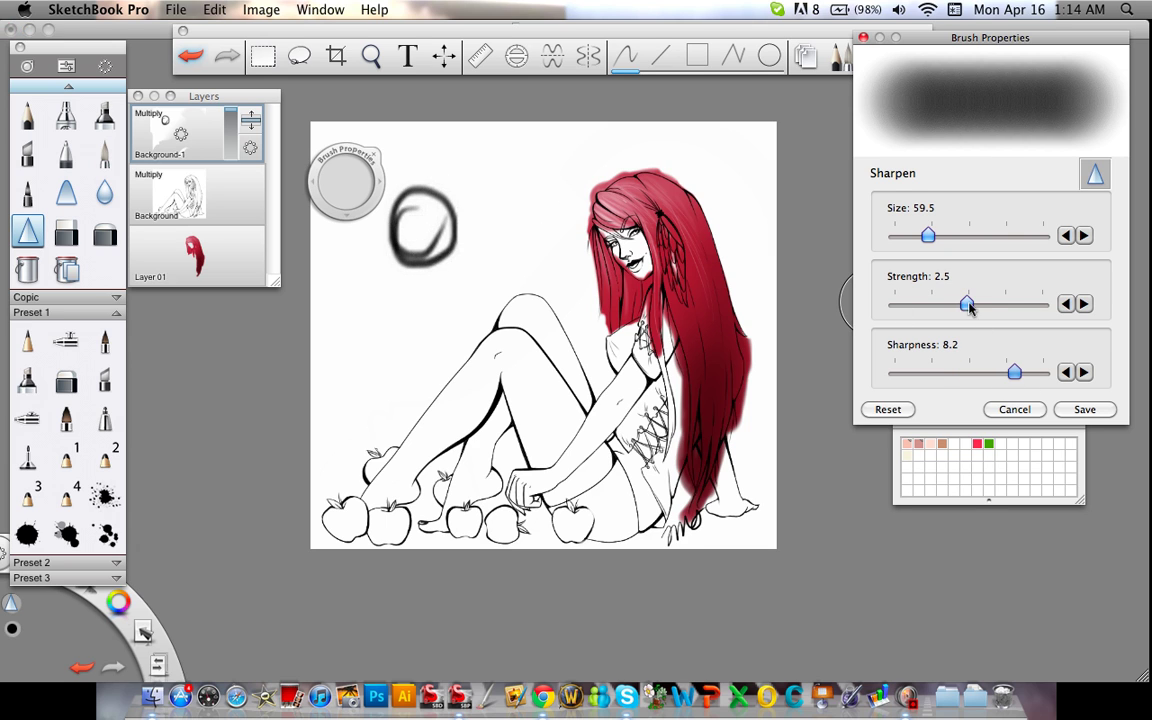
{"action": "left_click_drag", "start_coordinate": [456, 255], "coordinate": [455, 272]}
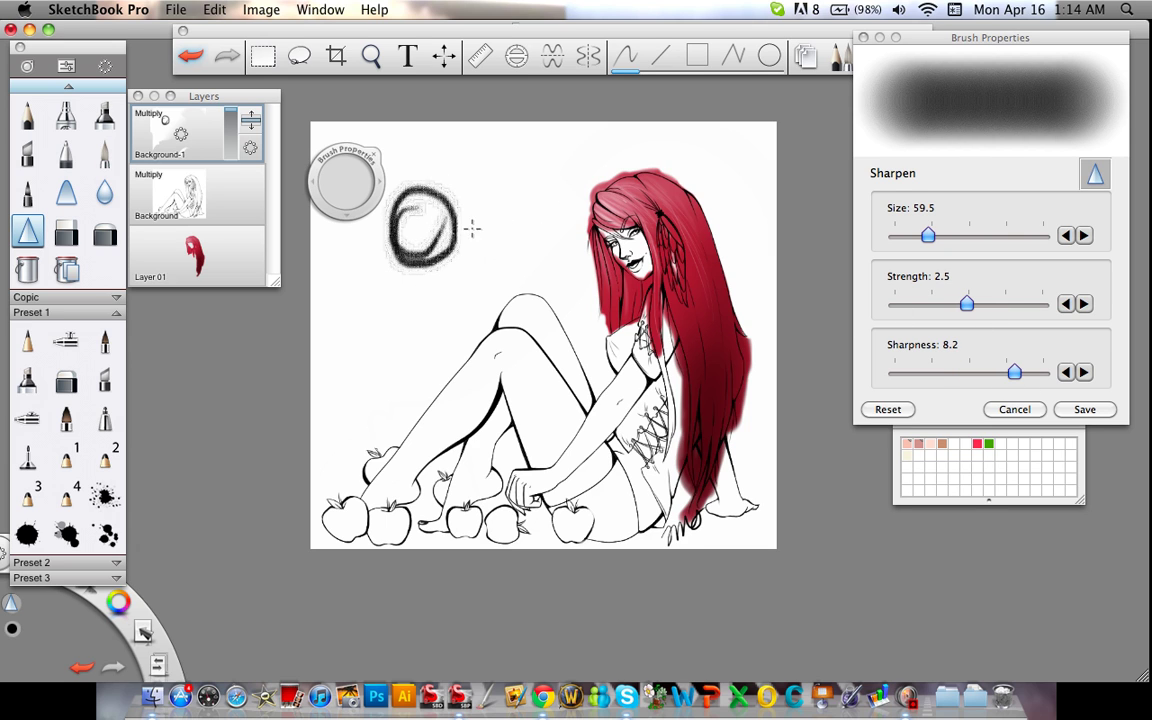
{"action": "left_click", "coordinate": [190, 56]}
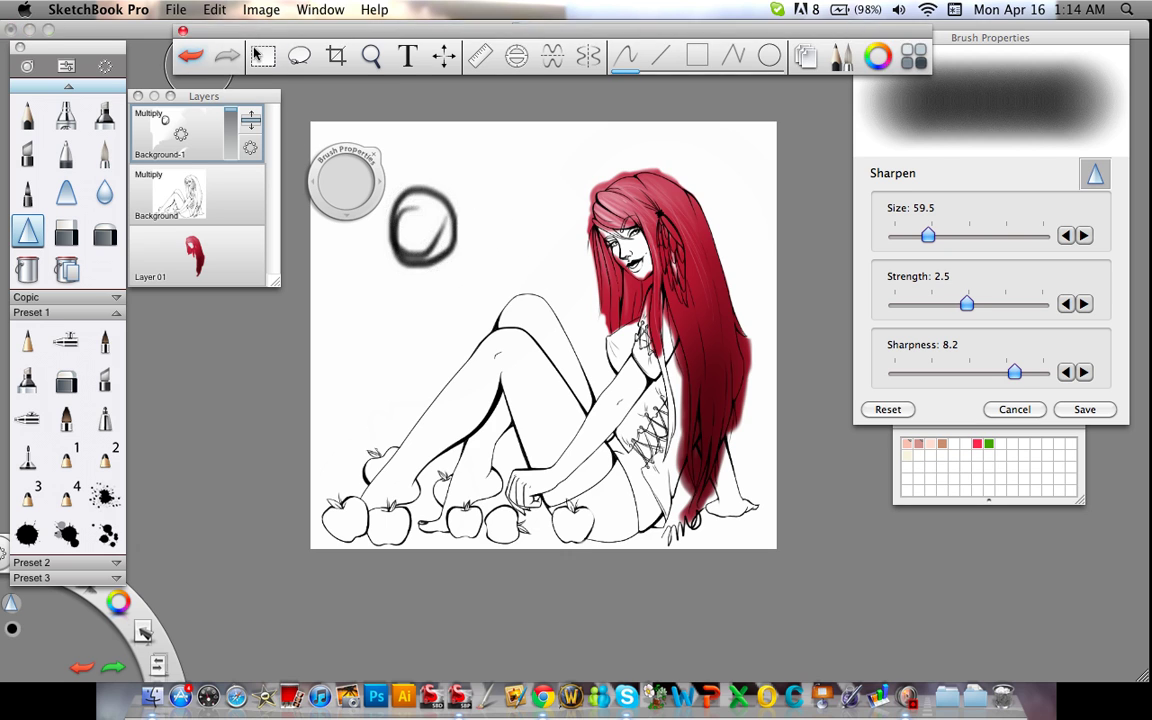
{"action": "left_click_drag", "start_coordinate": [968, 312], "coordinate": [986, 312]}
{"action": "key", "text": "super+z"}
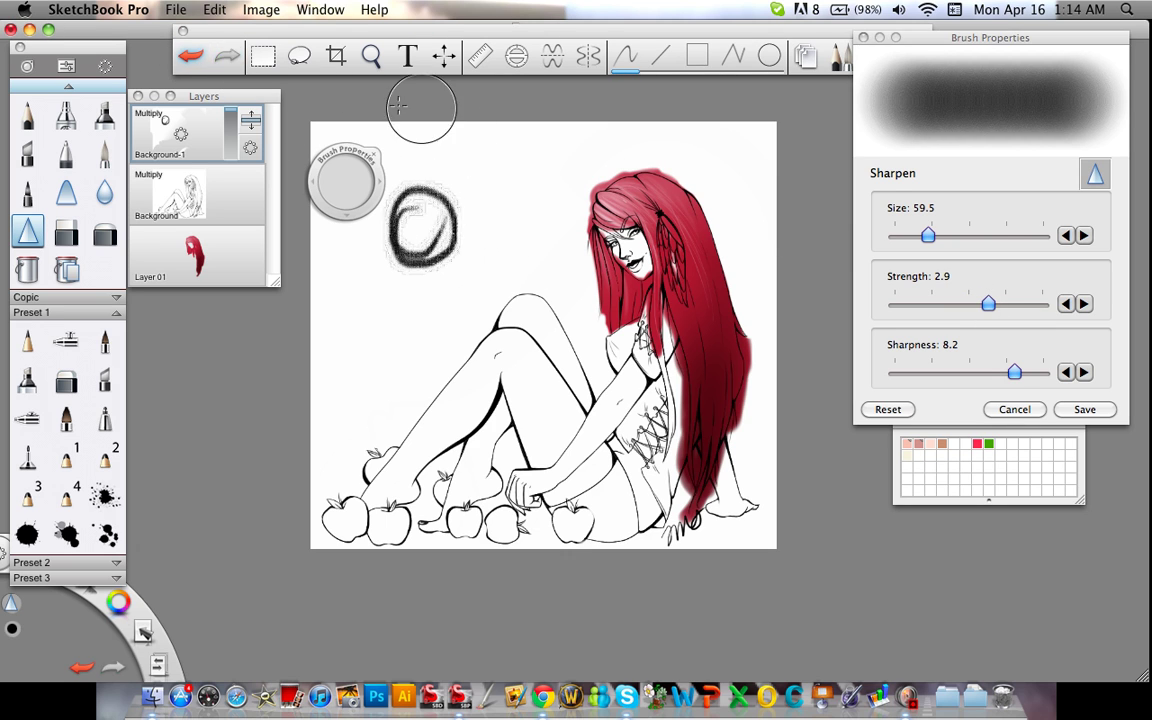
{"action": "left_click", "coordinate": [226, 56]}
Set the Sharpen brush to strength 1.4 and sharpness 10.0.
{"action": "left_click_drag", "start_coordinate": [988, 303], "coordinate": [916, 303]}
{"action": "left_click_drag", "start_coordinate": [1014, 372], "coordinate": [1045, 372]}
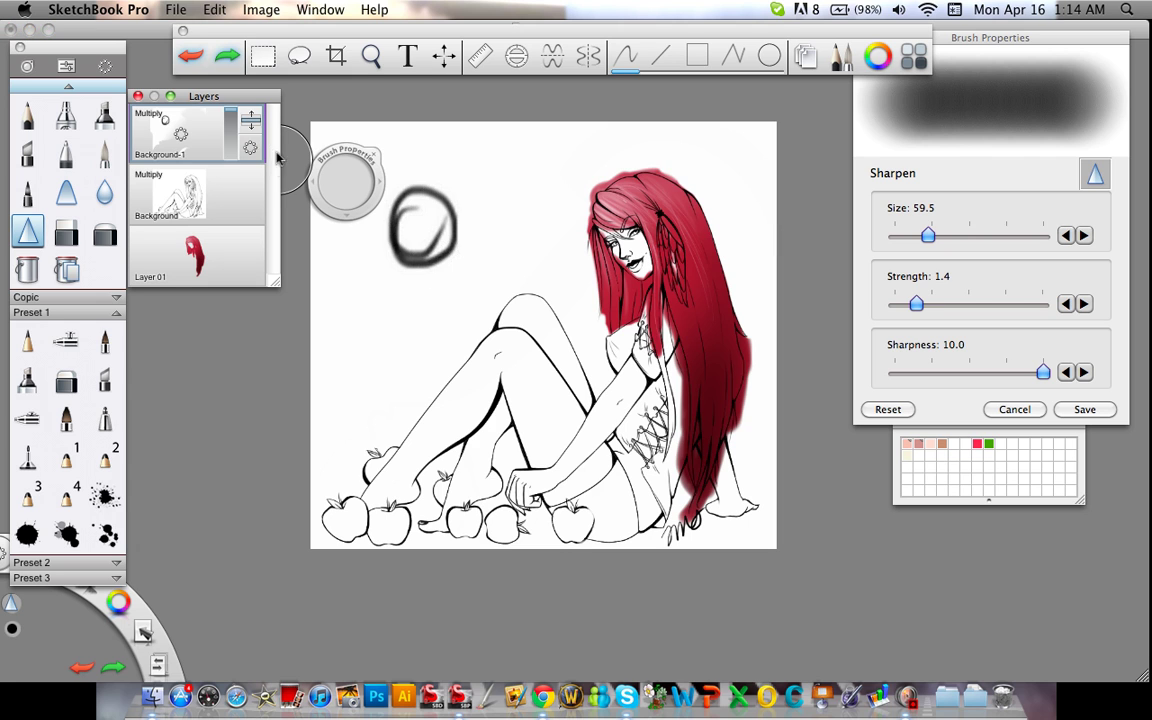
{"action": "mouse_move", "coordinate": [222, 132]}
{"action": "left_mouse_down"}
{"action": "mouse_move", "coordinate": [262, 128]}
{"action": "mouse_move", "coordinate": [254, 108]}
{"action": "left_mouse_up"}
Enlarge the Soft Eraser's heavy-pressure size to 55.1 and erase the whole circle from the Background-1 layer.
{"action": "left_click", "coordinate": [66, 380]}
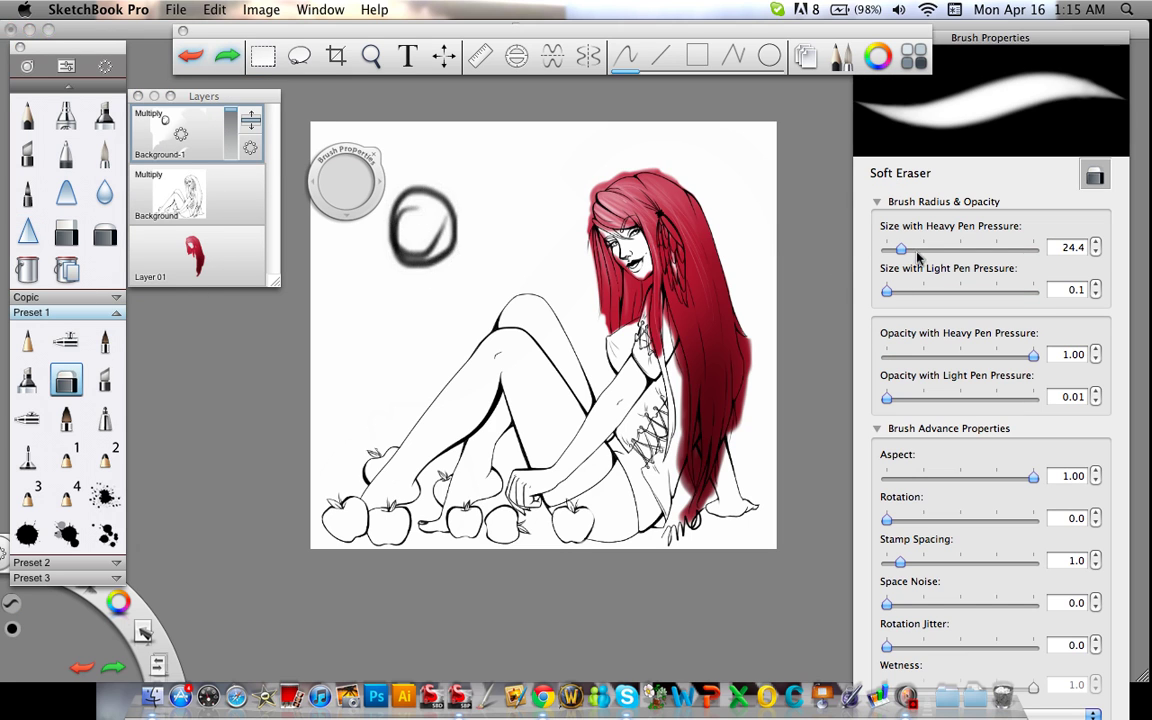
{"action": "left_click_drag", "start_coordinate": [900, 248], "coordinate": [918, 248]}
{"action": "left_click_drag", "start_coordinate": [478, 213], "coordinate": [411, 193]}
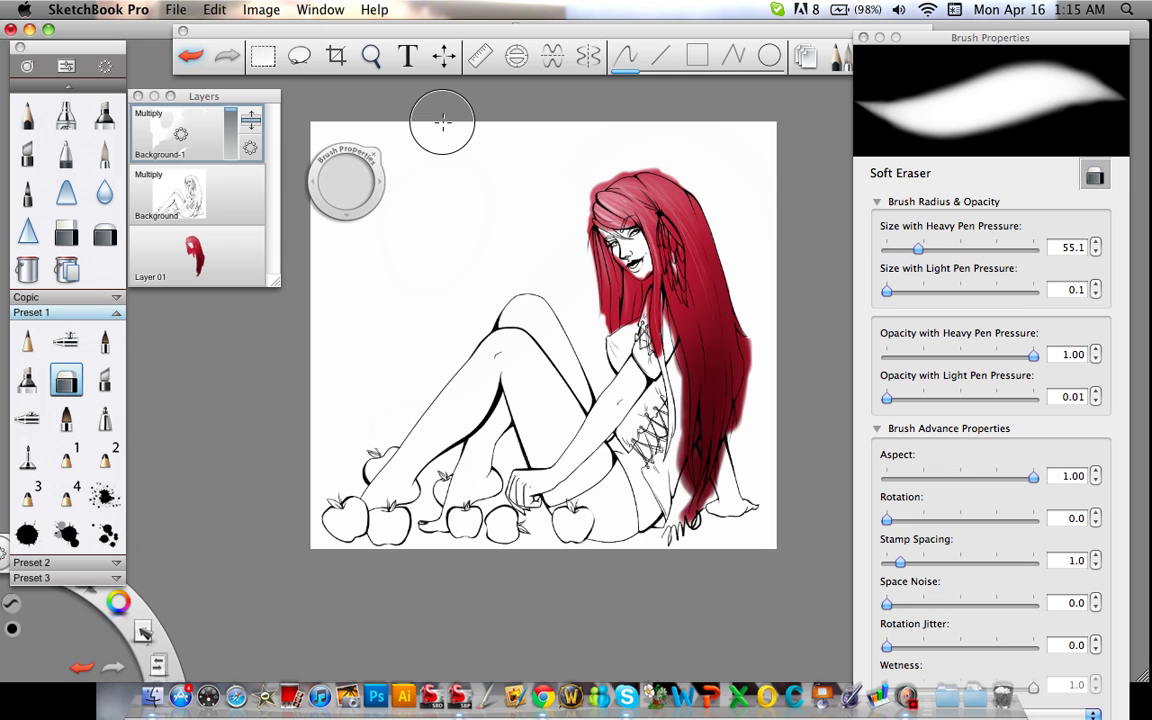
Rename the Background layer as lineart.
{"action": "left_click", "coordinate": [205, 195]}
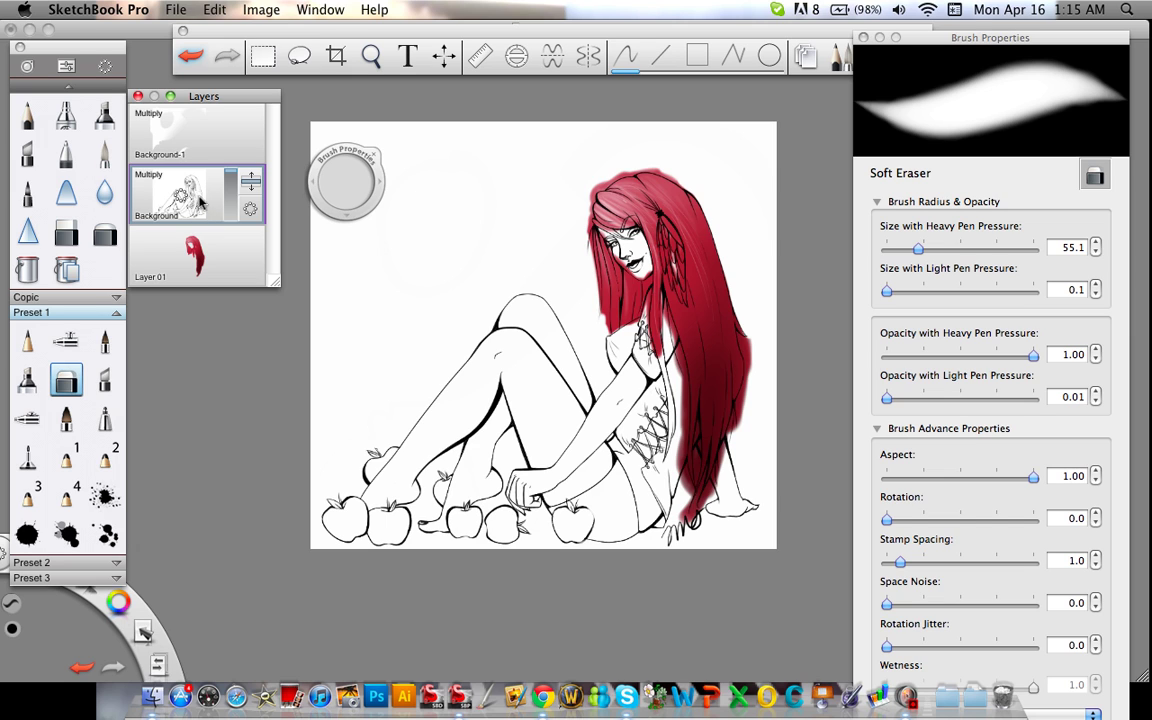
{"action": "left_click", "coordinate": [190, 205]}
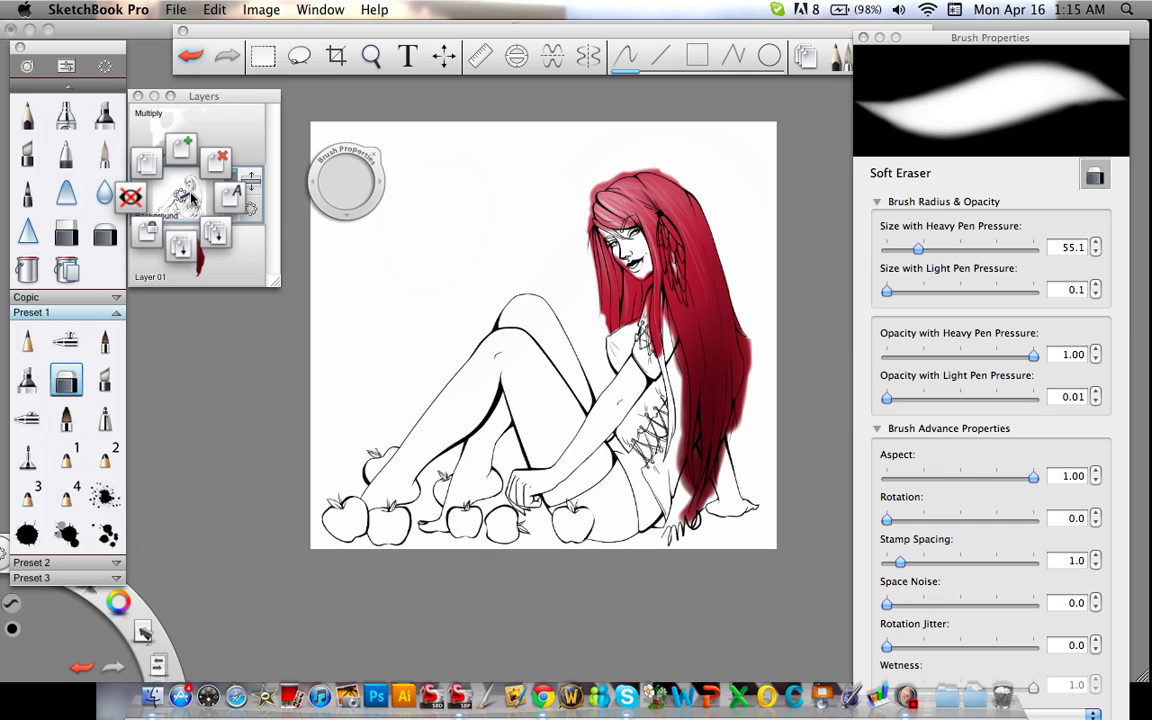
{"action": "left_click", "coordinate": [232, 190]}
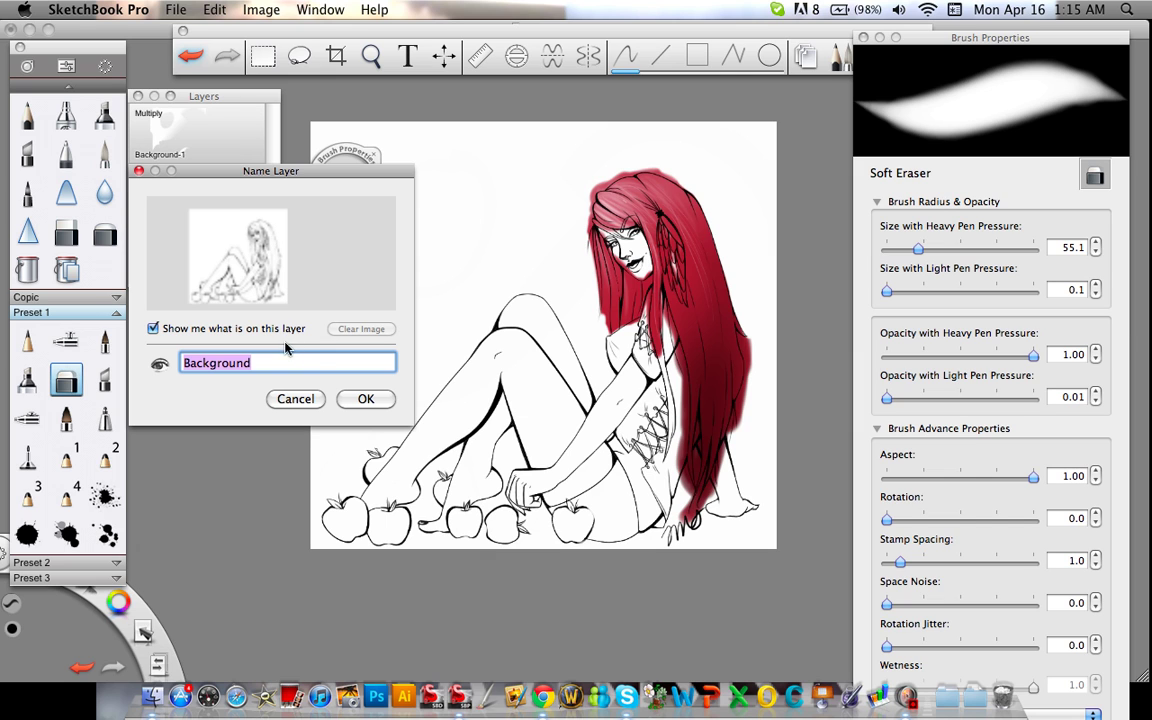
{"action": "key", "text": "BackSpace"}
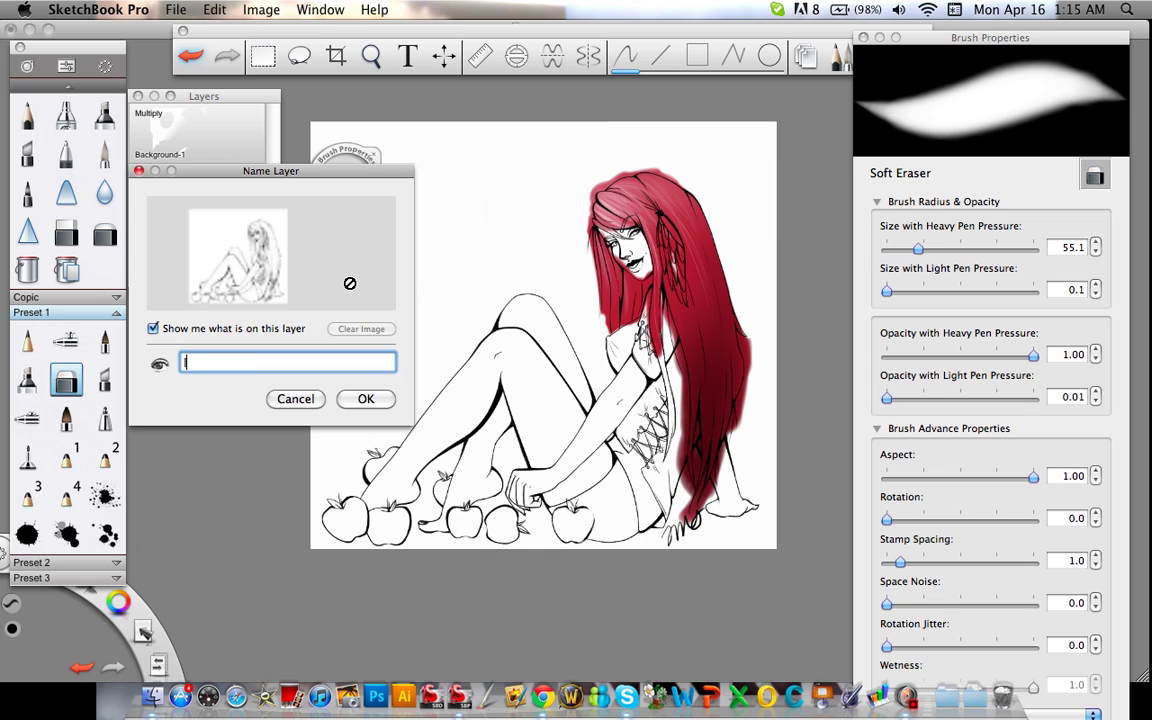
{"action": "key", "text": "super+a"}
{"action": "key", "text": "Return"}
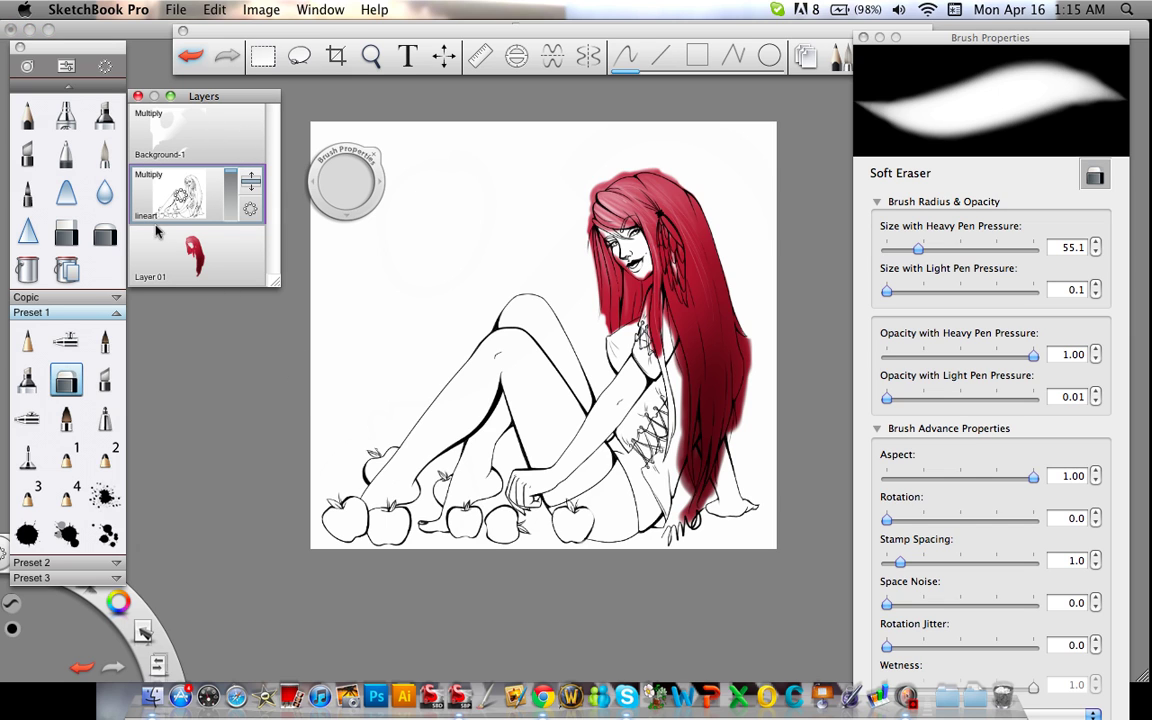
Merge the Background-1 layer down into the lineart layer.
{"action": "left_click_drag", "start_coordinate": [162, 218], "coordinate": [172, 228]}
{"action": "left_click", "coordinate": [261, 275]}
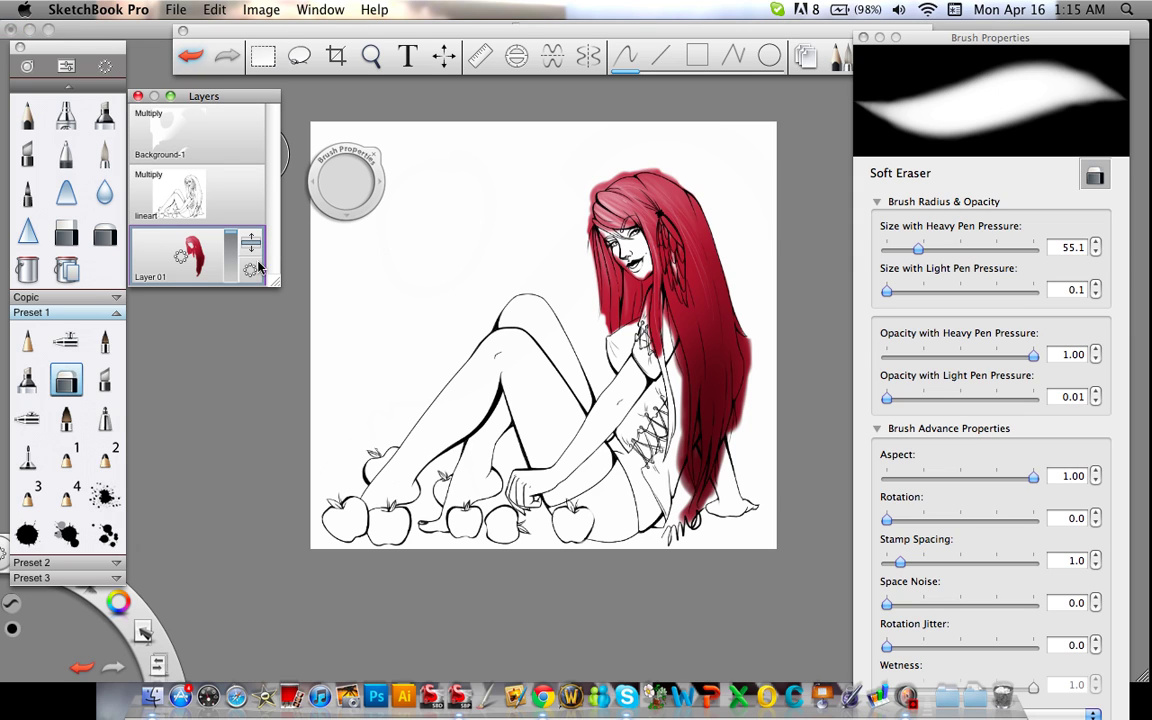
{"action": "left_click", "coordinate": [212, 151]}
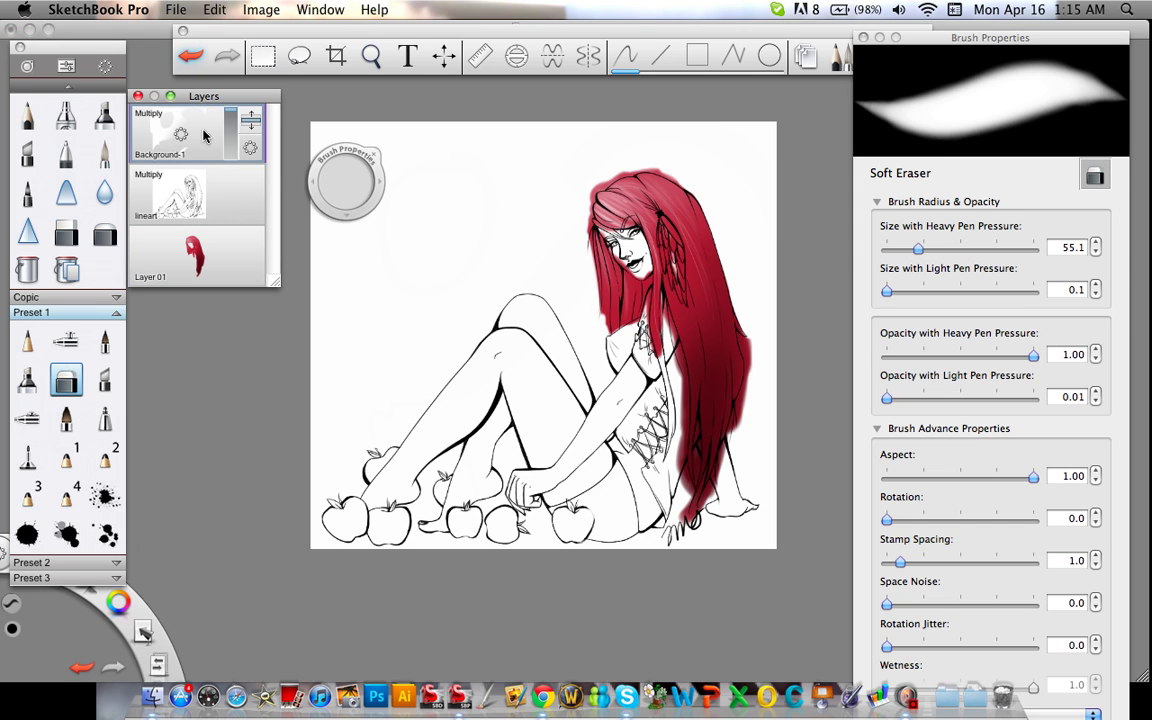
{"action": "mouse_move", "coordinate": [229, 121]}
{"action": "left_mouse_down"}
{"action": "mouse_move", "coordinate": [249, 285]}
{"action": "mouse_move", "coordinate": [226, 100]}
{"action": "left_mouse_up"}
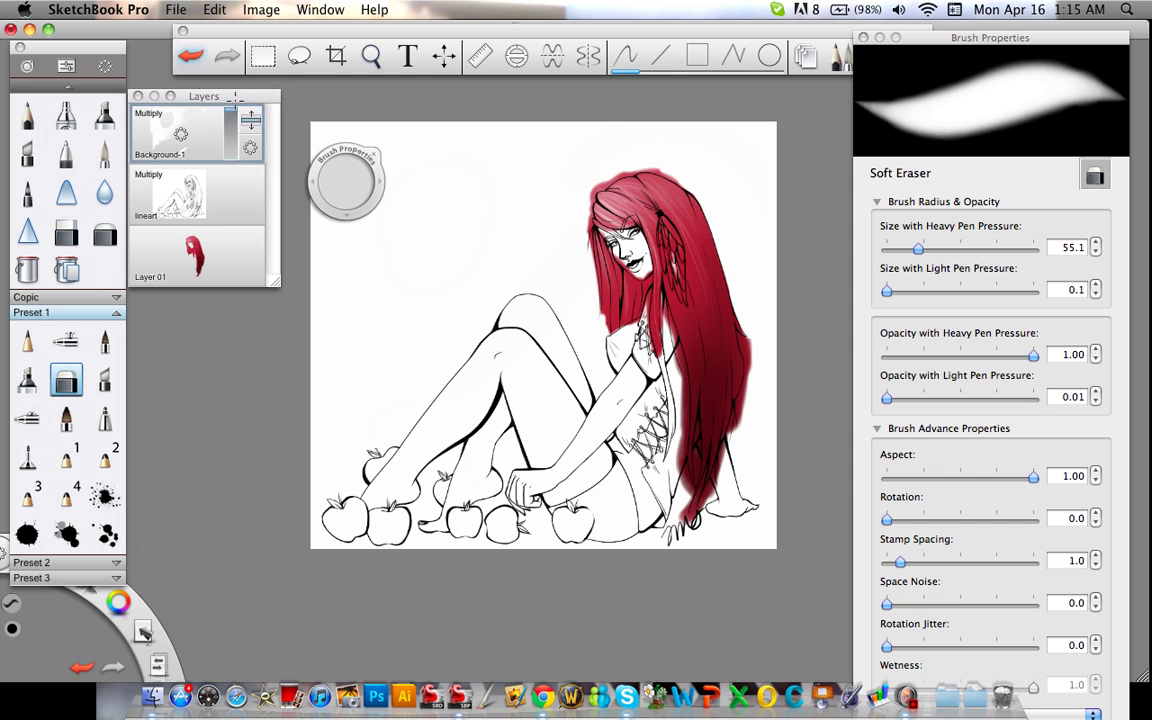
{"action": "left_click", "coordinate": [205, 140]}
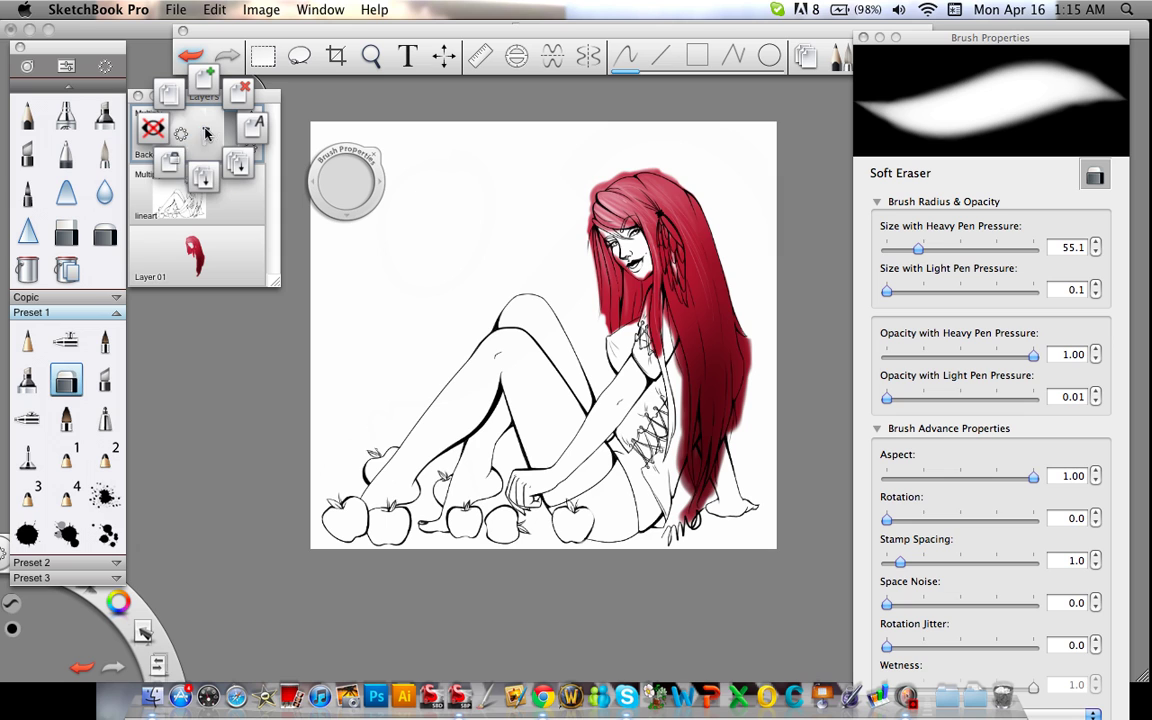
{"action": "left_click", "coordinate": [205, 180]}
{"action": "left_click_drag", "start_coordinate": [250, 150], "coordinate": [210, 55]}
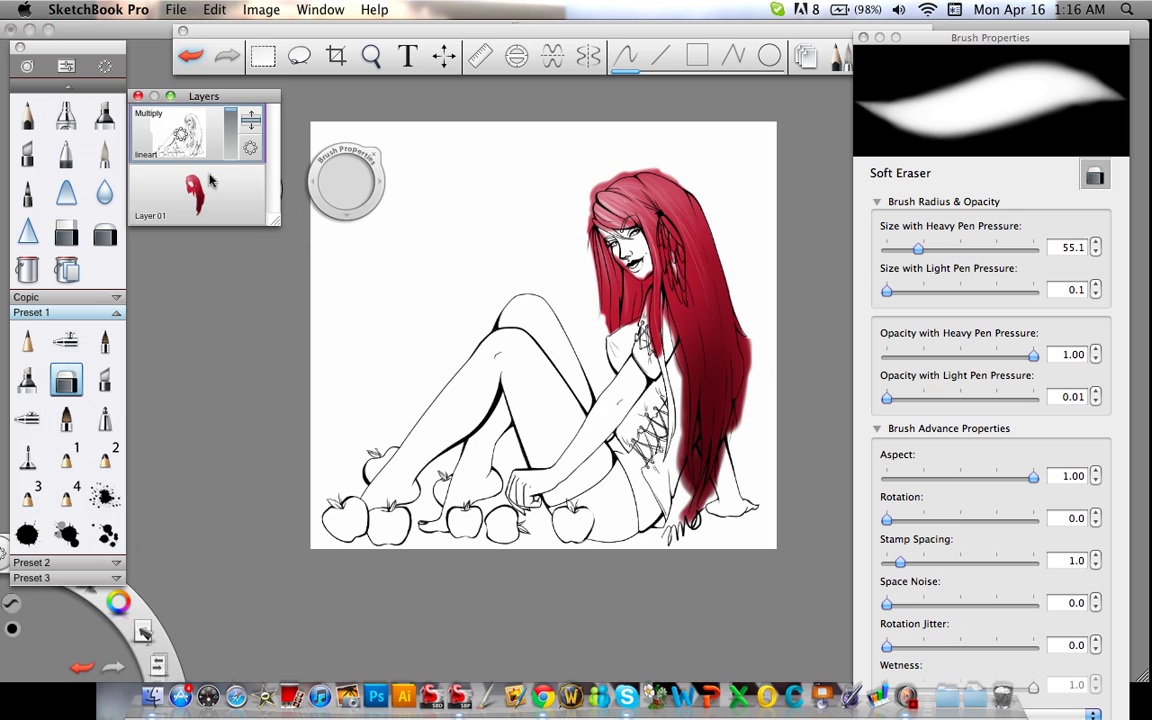
Add a layer above lineart and import the panda tattoo image from the Desktop, placing it over the blank area beside the woman.
{"action": "left_click_drag", "start_coordinate": [224, 141], "coordinate": [206, 98]}
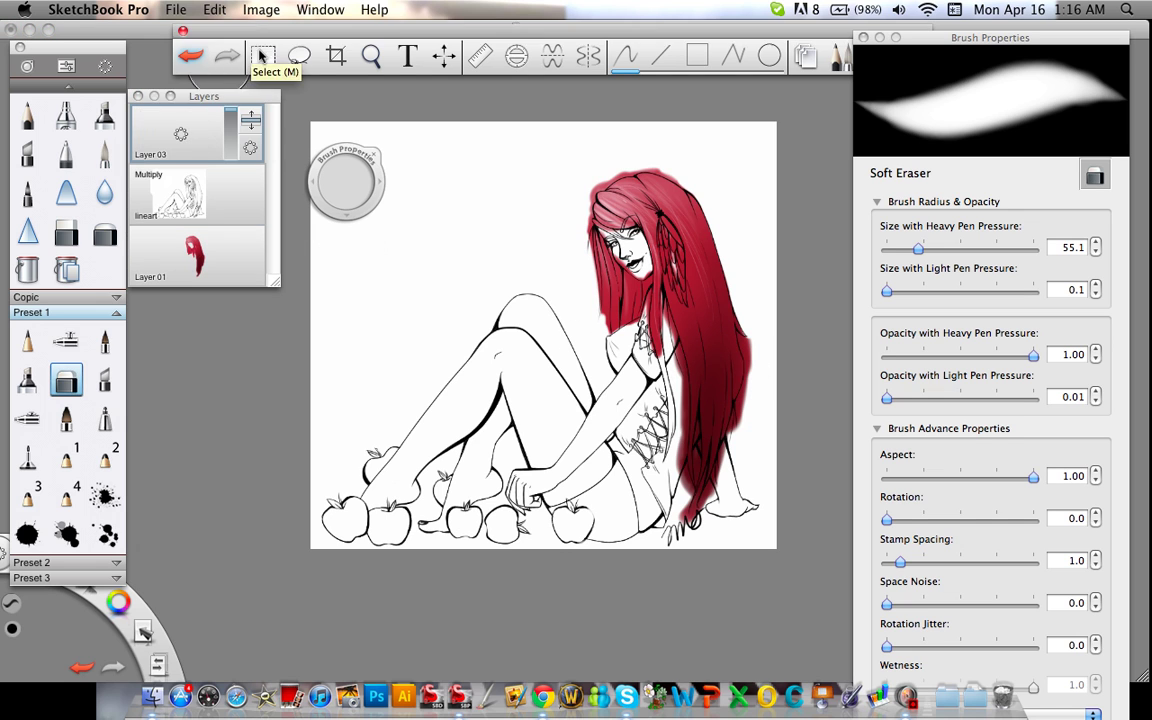
{"action": "left_click", "coordinate": [178, 10]}
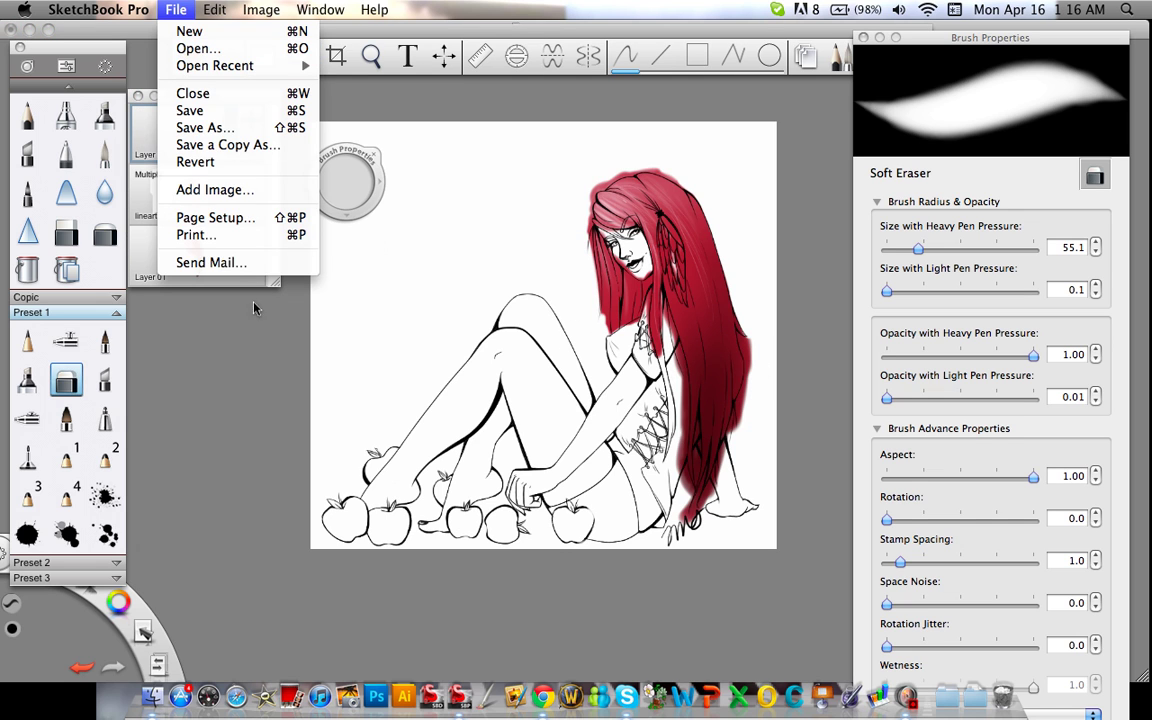
{"action": "left_click", "coordinate": [200, 185]}
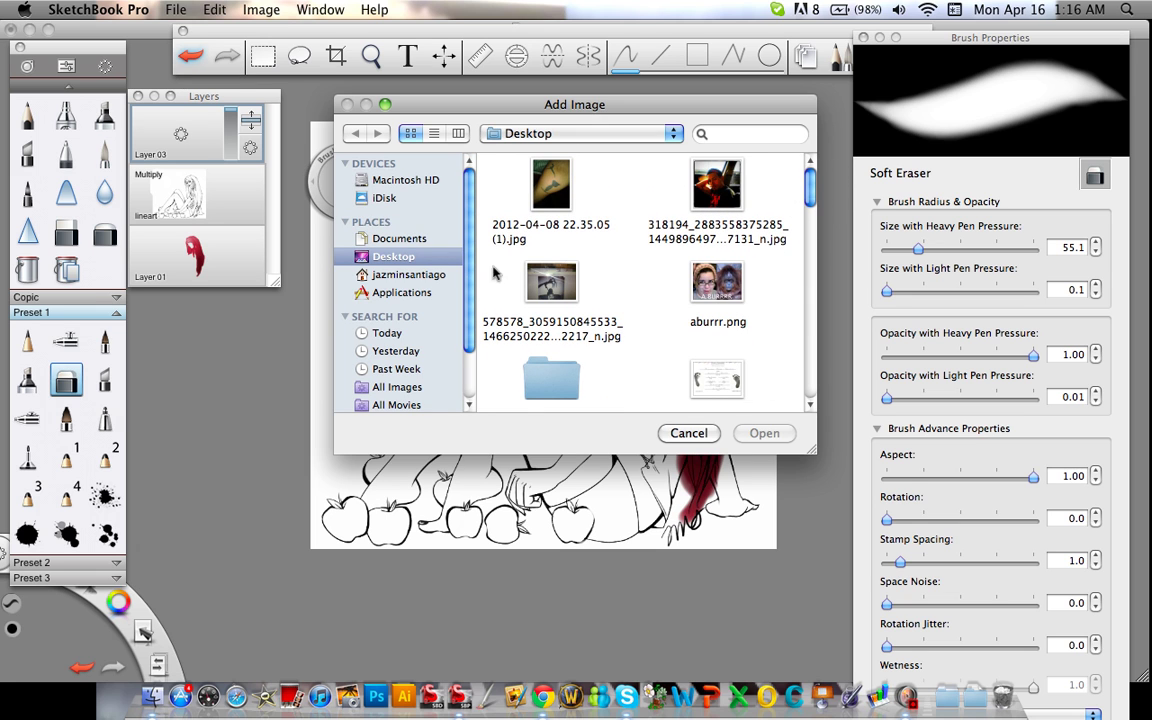
{"action": "left_click_drag", "start_coordinate": [810, 190], "coordinate": [643, 257]}
{"action": "double_click", "coordinate": [733, 245]}
{"action": "left_click_drag", "start_coordinate": [578, 280], "coordinate": [613, 283]}
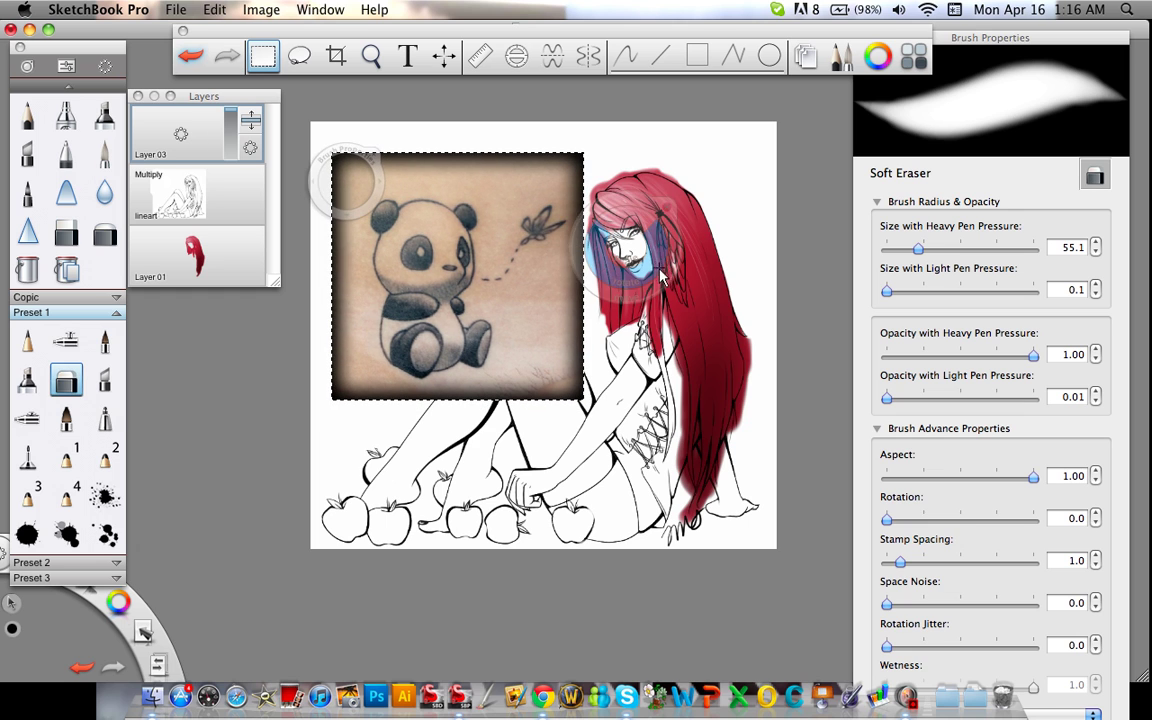
{"action": "left_click", "coordinate": [621, 213]}
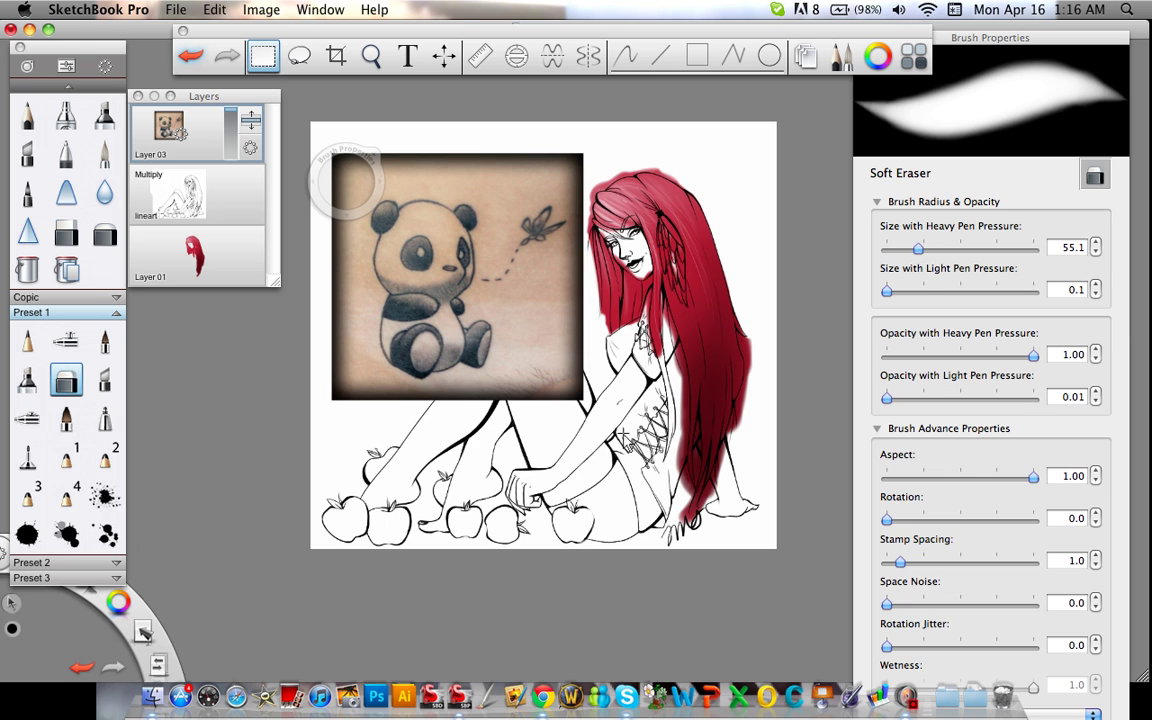
Set the panda image's layer to Multiply blend mode and lower its opacity so it serves as a faint tracing guide.
{"action": "left_click", "coordinate": [251, 150]}
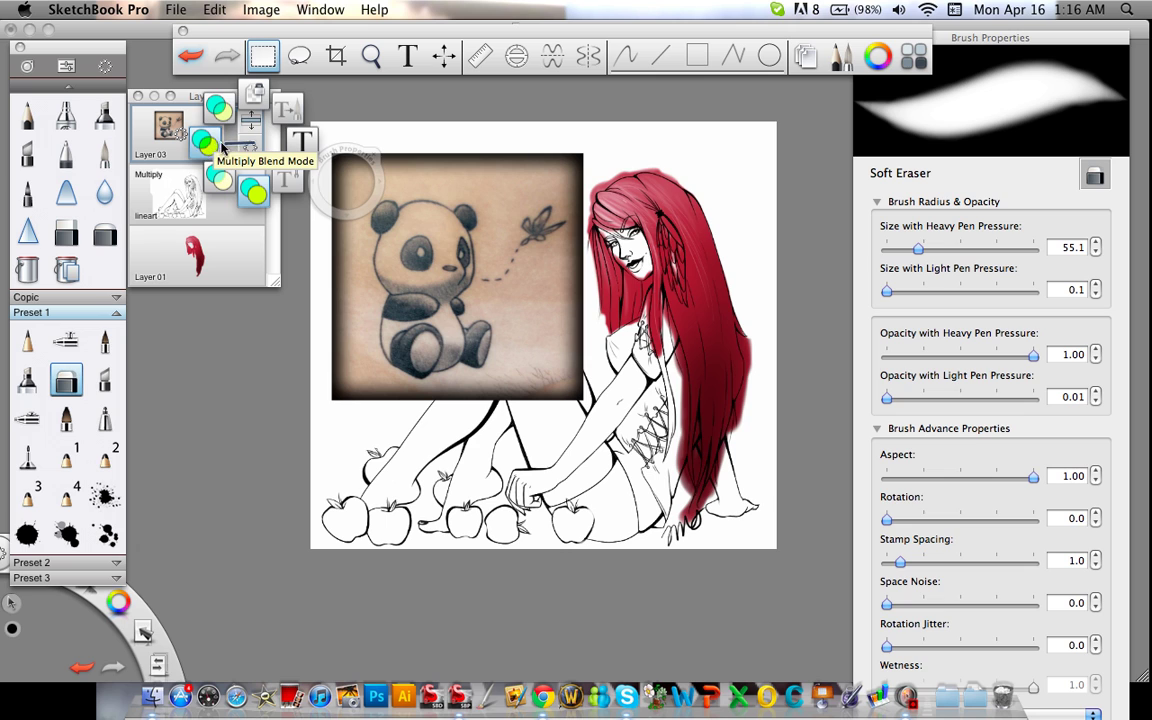
{"action": "left_click", "coordinate": [207, 143]}
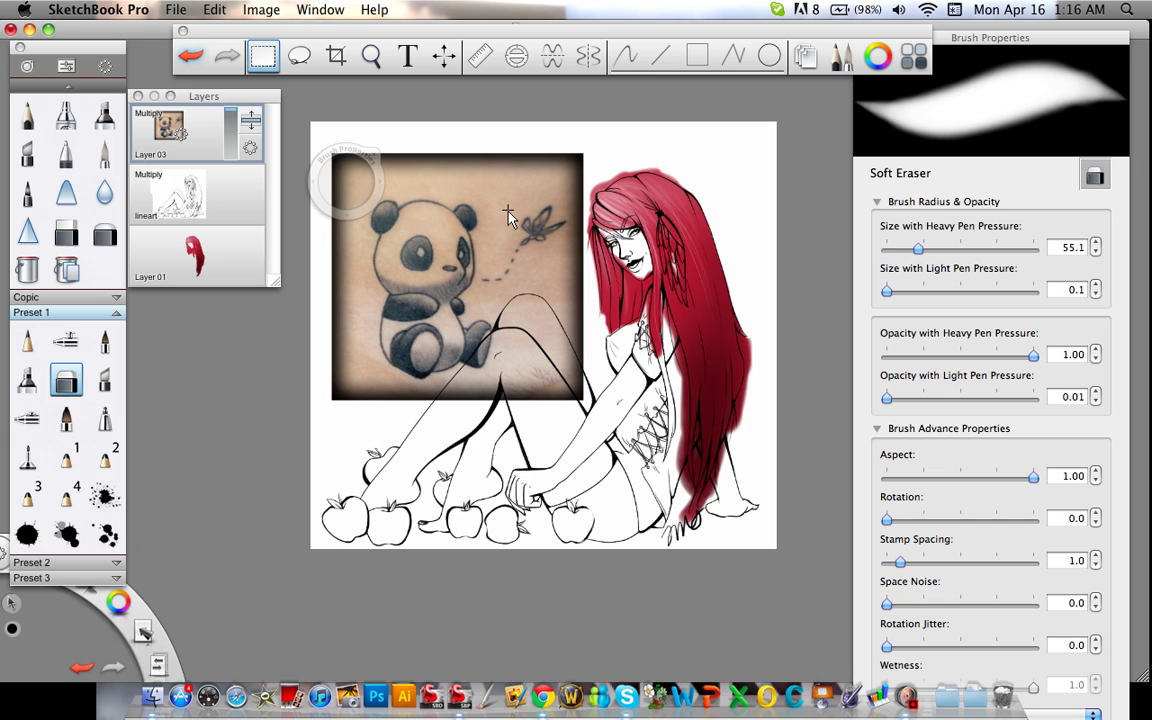
{"action": "left_click_drag", "start_coordinate": [231, 121], "coordinate": [231, 149]}
Add a new layer above the faded panda image and choose the Pencil for tracing it.
{"action": "left_click", "coordinate": [205, 133]}
{"action": "left_click", "coordinate": [187, 85]}
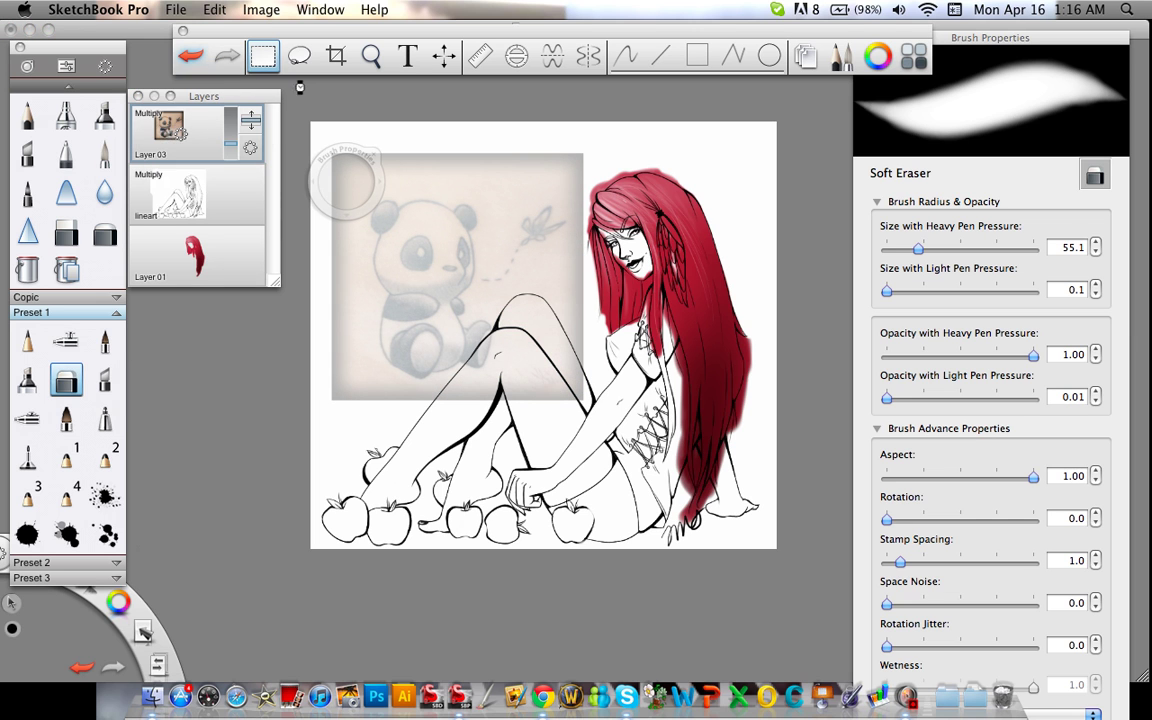
{"action": "left_click", "coordinate": [371, 55]}
{"action": "left_click_drag", "start_coordinate": [442, 280], "coordinate": [442, 51]}
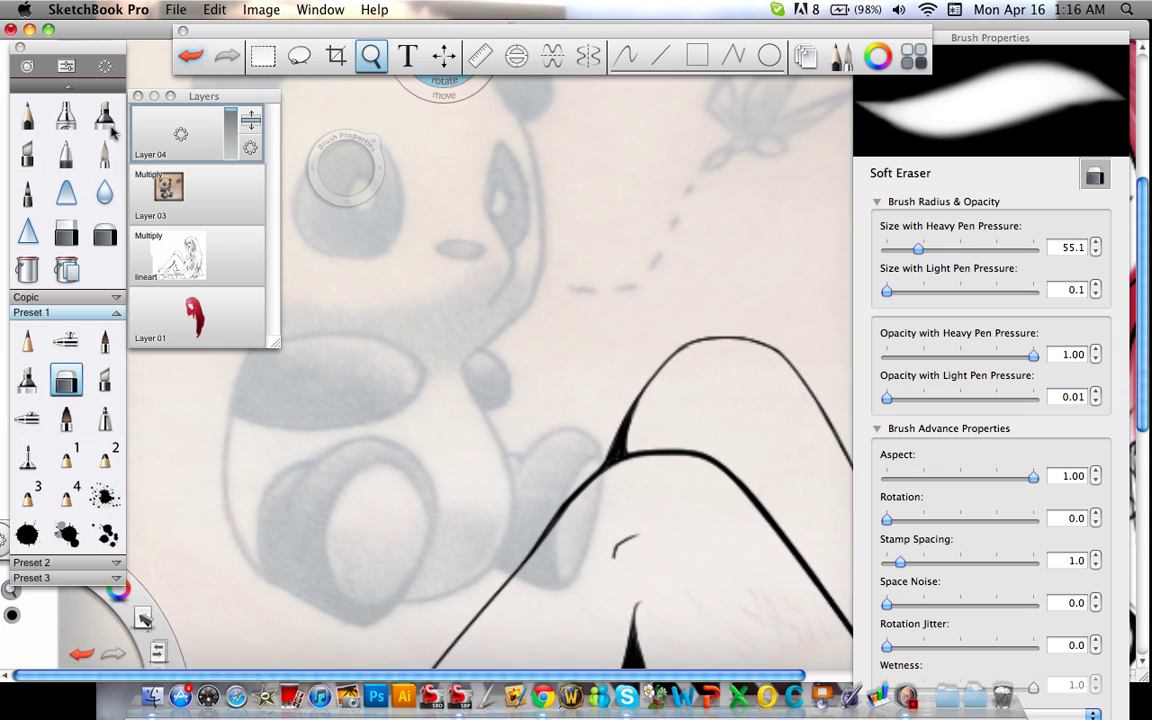
{"action": "key", "text": "p"}
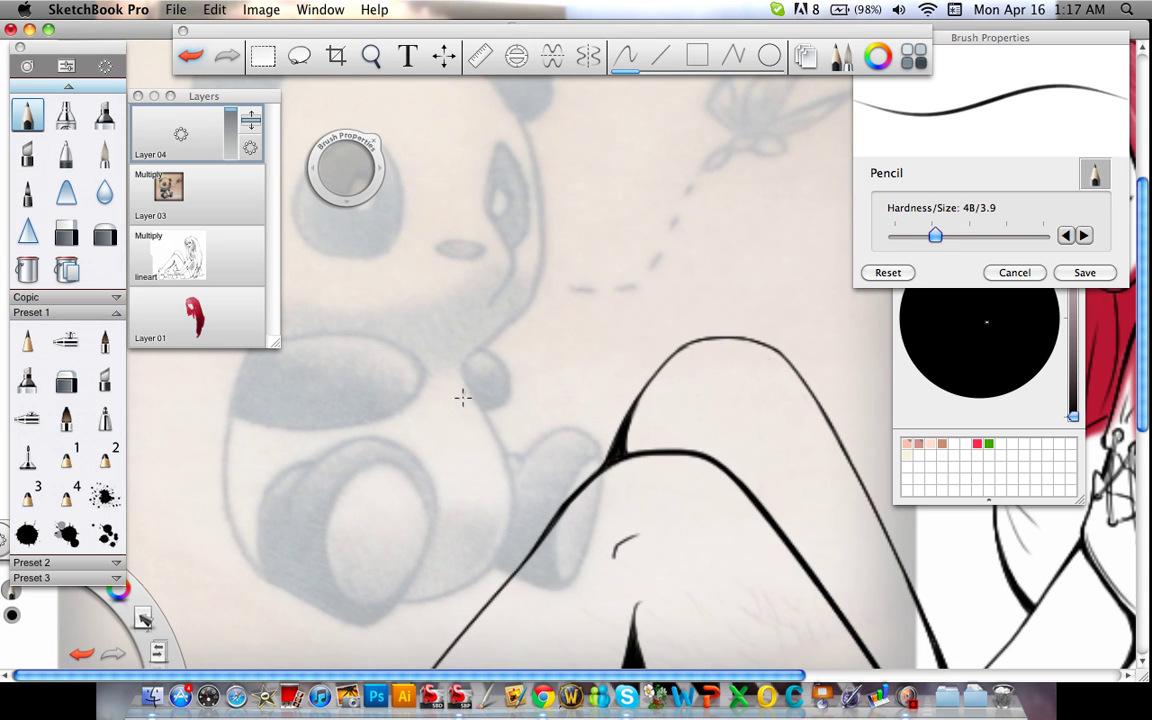
Trace the outer contour of the panda's face and body in black on the new layer.
{"action": "left_click_drag", "start_coordinate": [490, 420], "coordinate": [507, 471]}
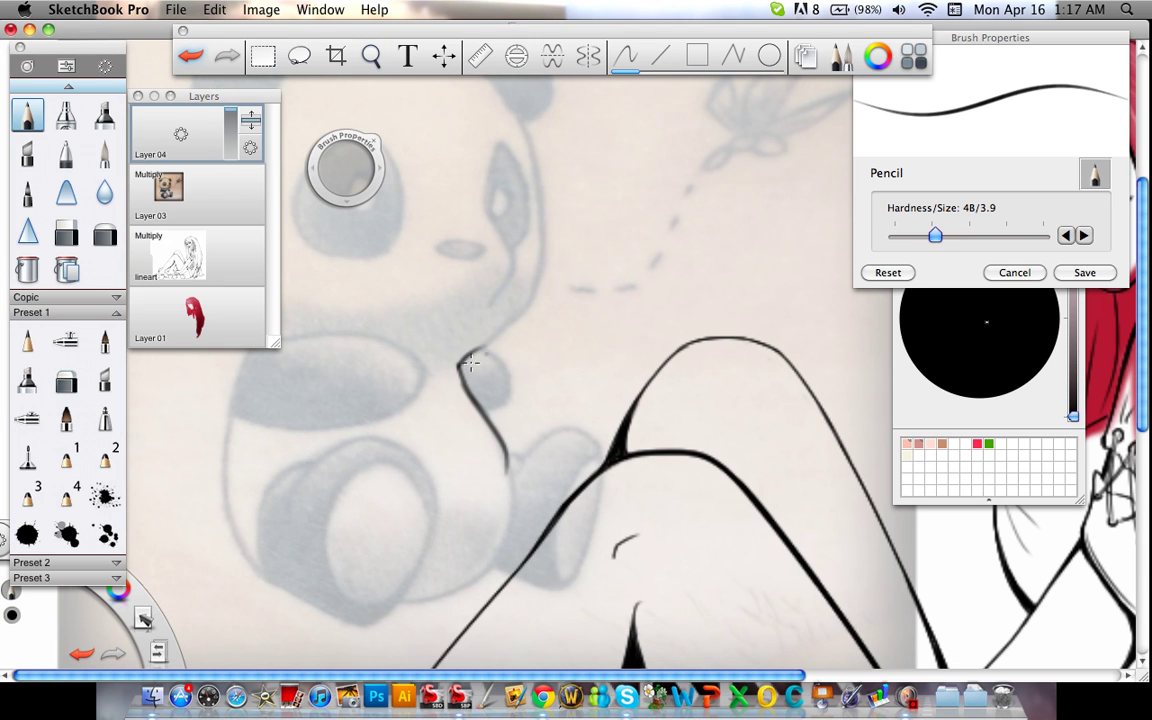
{"action": "left_click_drag", "start_coordinate": [536, 298], "coordinate": [548, 268]}
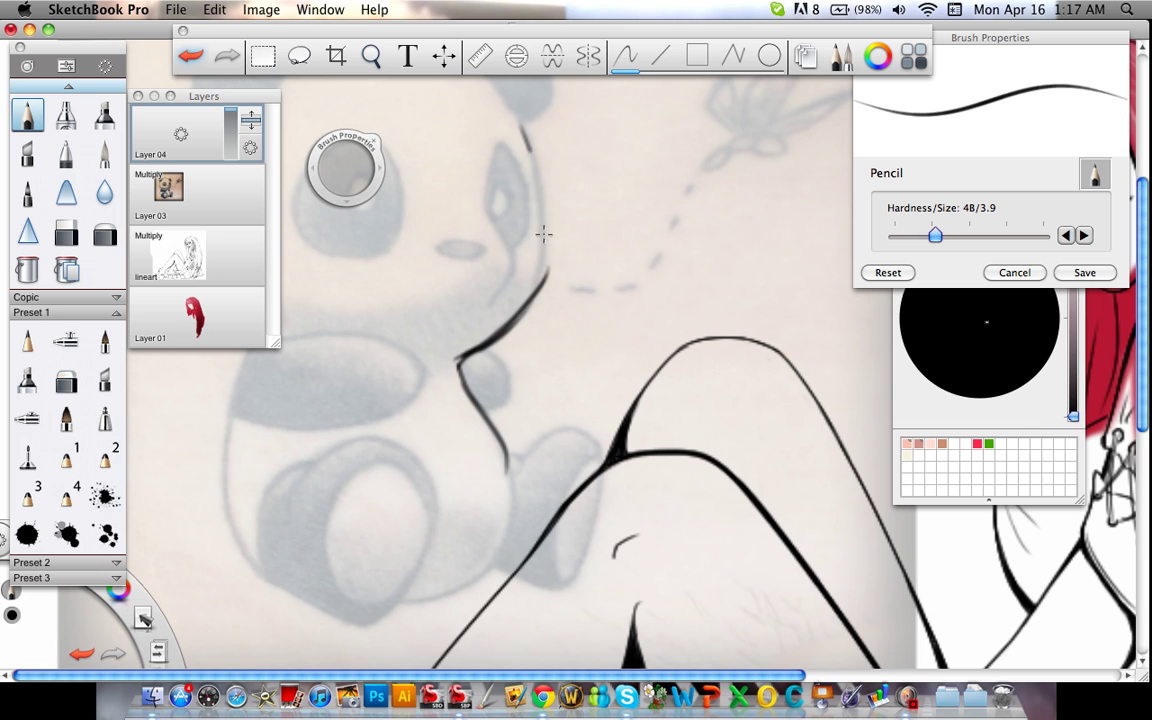
{"action": "left_click_drag", "start_coordinate": [527, 128], "coordinate": [546, 272]}
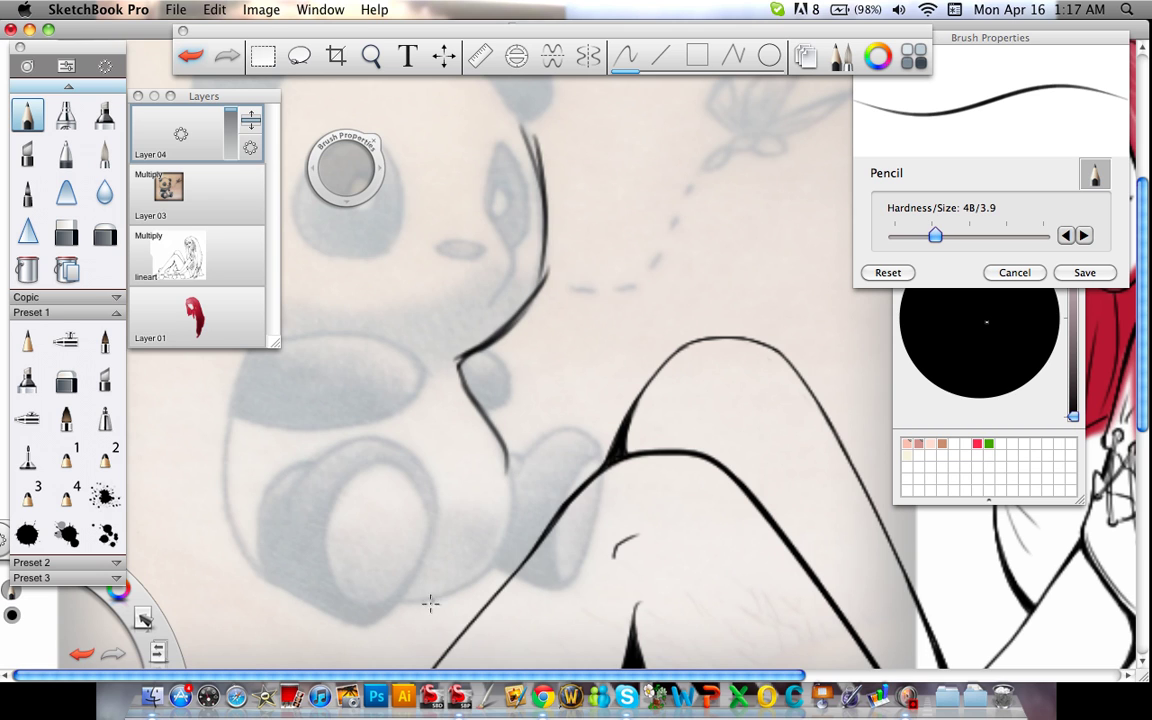
{"action": "mouse_move", "coordinate": [474, 575]}
{"action": "left_mouse_down"}
{"action": "mouse_move", "coordinate": [500, 530]}
{"action": "mouse_move", "coordinate": [507, 470]}
{"action": "left_mouse_up"}
Delete the layer holding the traced contour and the layer holding the panda image.
{"action": "left_click", "coordinate": [371, 56]}
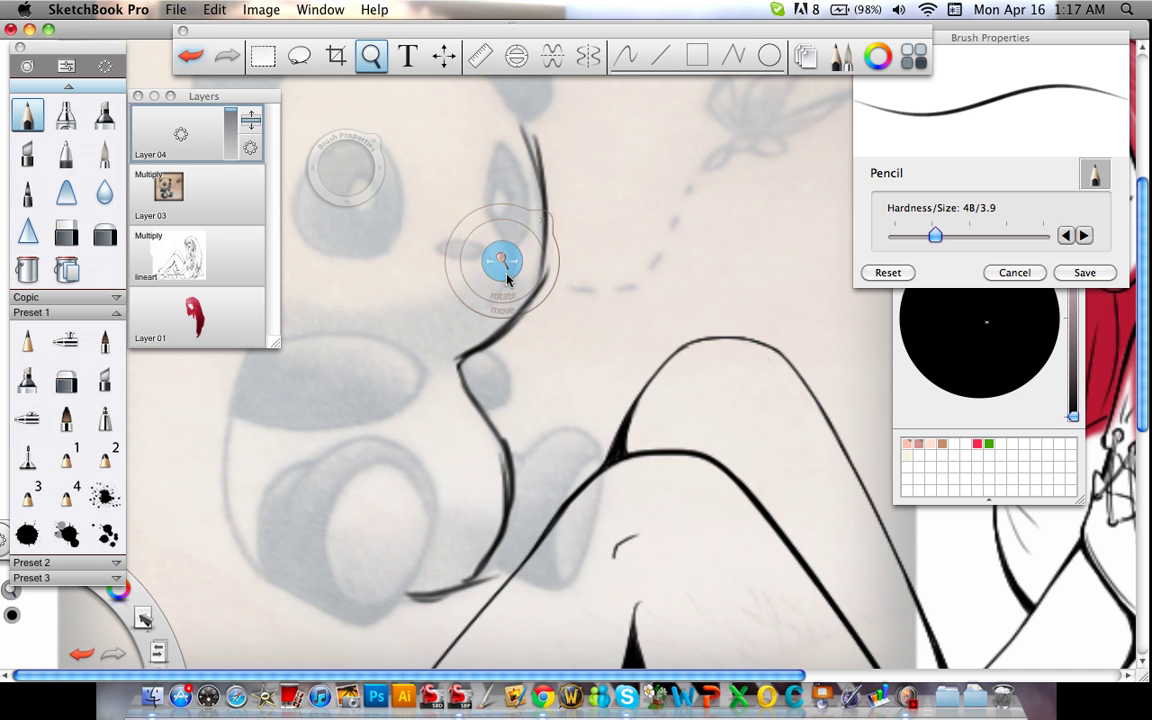
{"action": "mouse_move", "coordinate": [501, 268]}
{"action": "left_mouse_down"}
{"action": "mouse_move", "coordinate": [507, 405]}
{"action": "mouse_move", "coordinate": [503, 200]}
{"action": "left_mouse_up"}
{"action": "left_click_drag", "start_coordinate": [561, 262], "coordinate": [333, 191]}
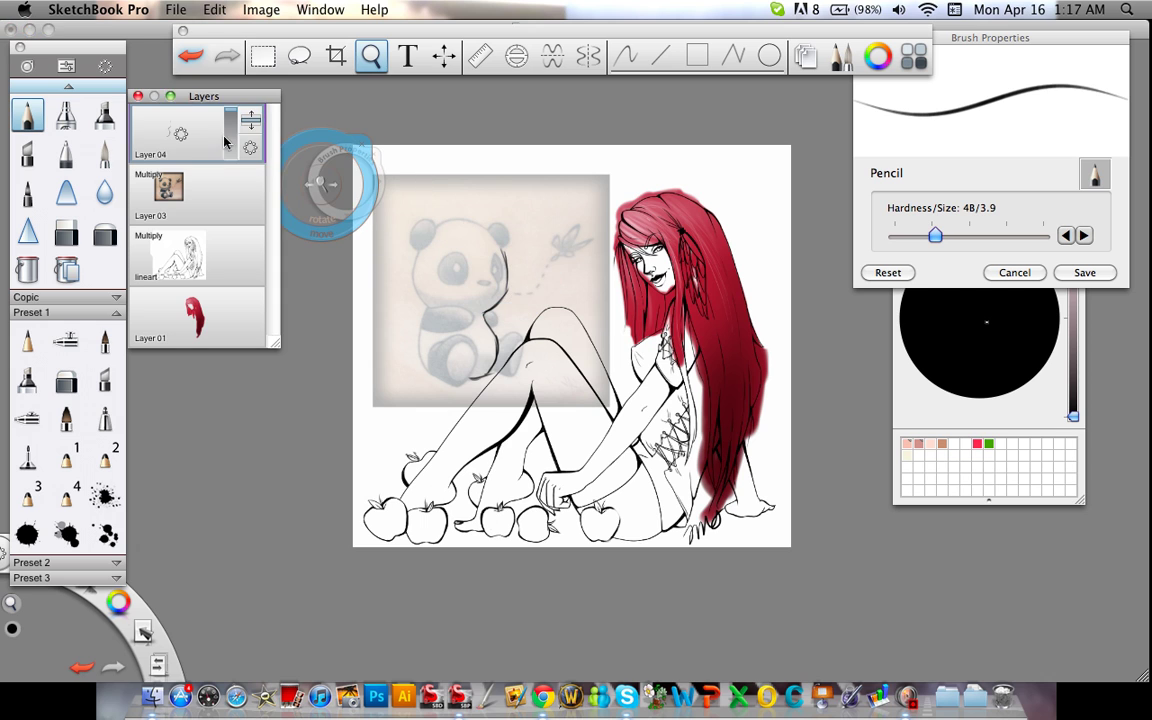
{"action": "left_click_drag", "start_coordinate": [180, 133], "coordinate": [145, 137]}
{"action": "mouse_move", "coordinate": [330, 185]}
{"action": "left_mouse_down"}
{"action": "mouse_move", "coordinate": [795, 118]}
{"action": "mouse_move", "coordinate": [852, 42]}
{"action": "left_mouse_up"}
Try a different hardness/size for the Pencil in its brush properties and discard the change.
{"action": "left_click", "coordinate": [908, 45]}
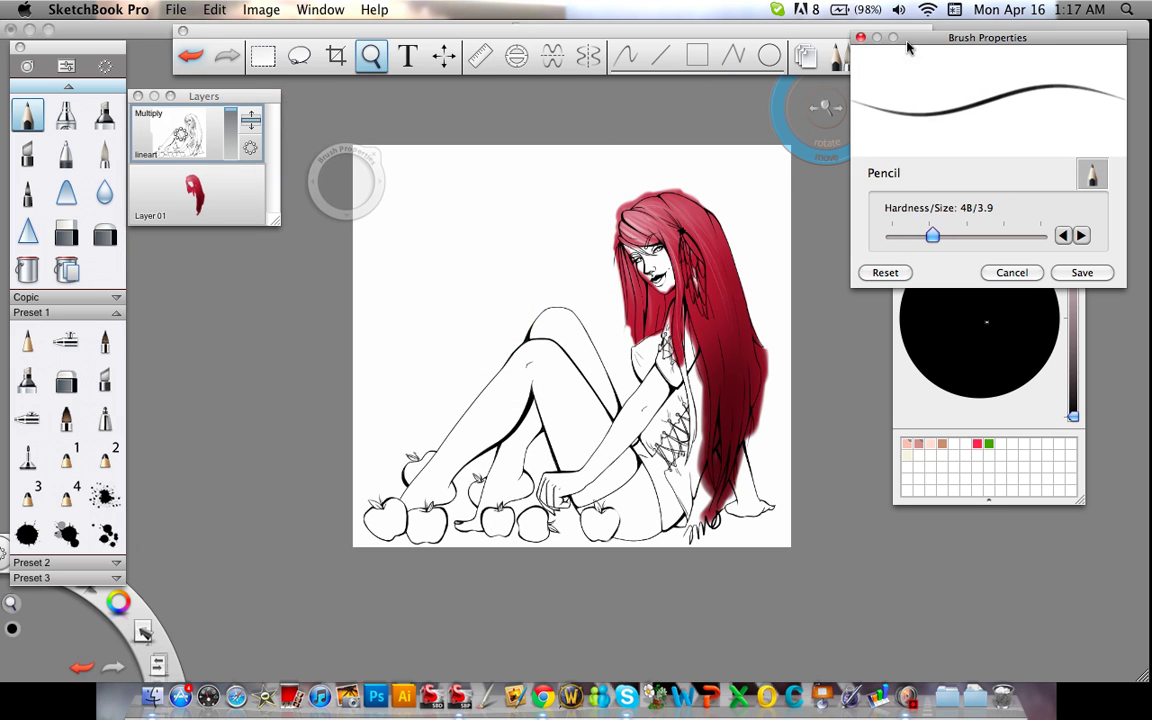
{"action": "left_click", "coordinate": [859, 39]}
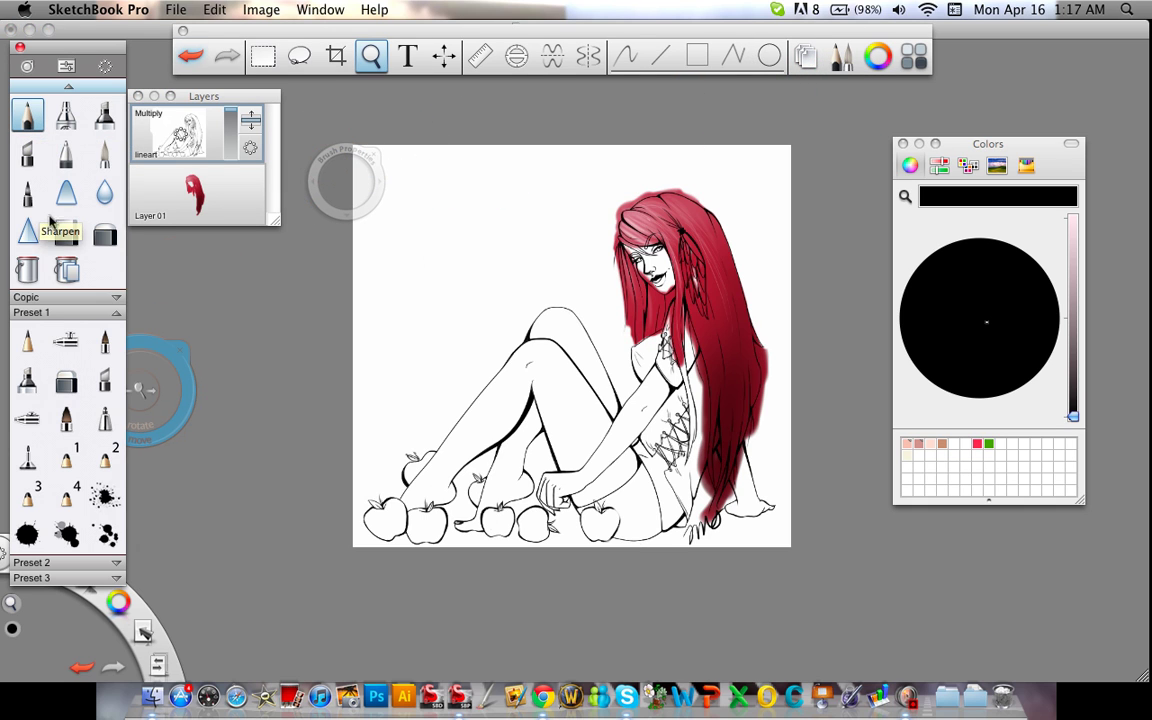
{"action": "double_click", "coordinate": [42, 127]}
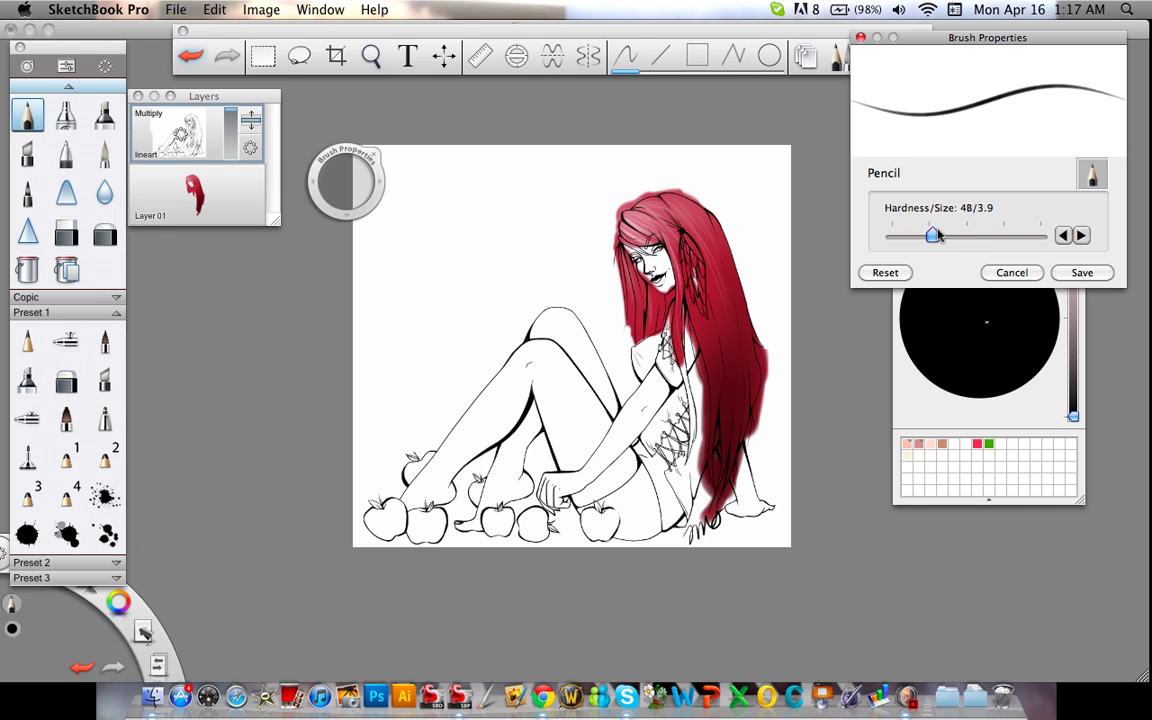
{"action": "mouse_move", "coordinate": [935, 234]}
{"action": "left_mouse_down"}
{"action": "mouse_move", "coordinate": [980, 235]}
{"action": "mouse_move", "coordinate": [892, 235]}
{"action": "mouse_move", "coordinate": [971, 235]}
{"action": "left_mouse_up"}
{"action": "left_click", "coordinate": [1010, 273]}
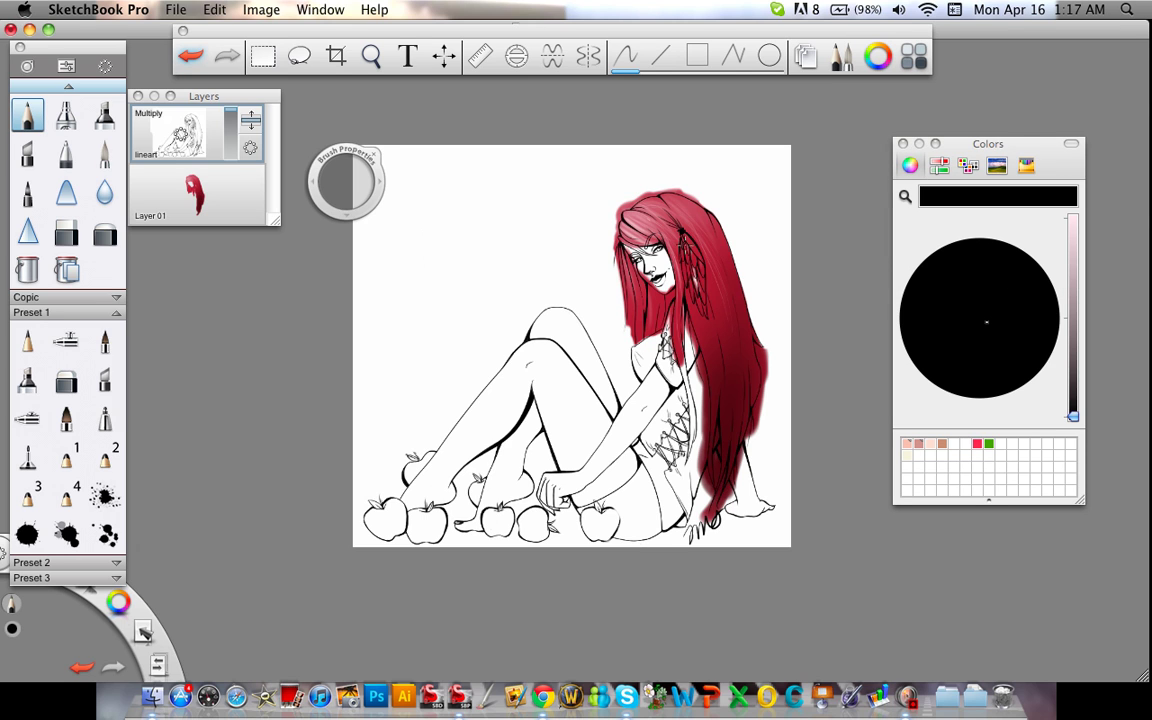
Set the Hard Pencil's heavy-pressure size to 101.8 and paint a large black blob in the blank area beside the woman.
{"action": "left_click", "coordinate": [28, 343]}
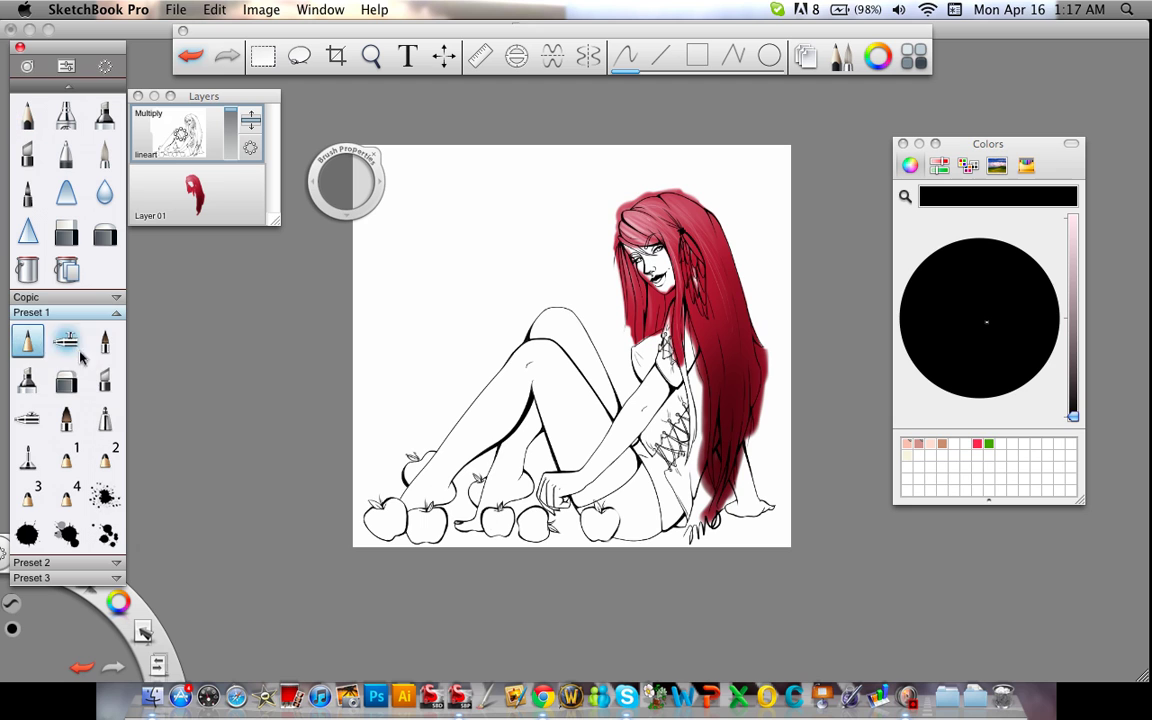
{"action": "left_click", "coordinate": [28, 343]}
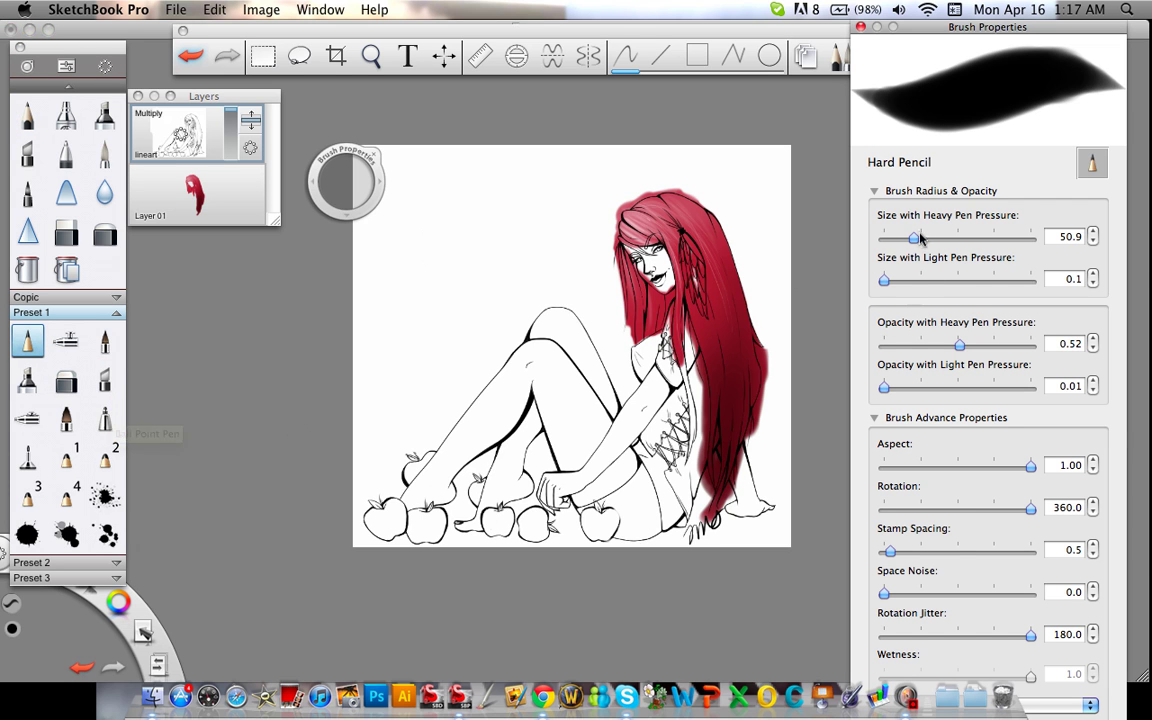
{"action": "mouse_move", "coordinate": [913, 237]}
{"action": "left_mouse_down"}
{"action": "mouse_move", "coordinate": [1012, 237]}
{"action": "mouse_move", "coordinate": [927, 268]}
{"action": "mouse_move", "coordinate": [980, 237]}
{"action": "mouse_move", "coordinate": [942, 237]}
{"action": "left_mouse_up"}
{"action": "mouse_move", "coordinate": [430, 225]}
{"action": "left_mouse_down"}
{"action": "mouse_move", "coordinate": [442, 267]}
{"action": "mouse_move", "coordinate": [490, 250]}
{"action": "left_mouse_up"}
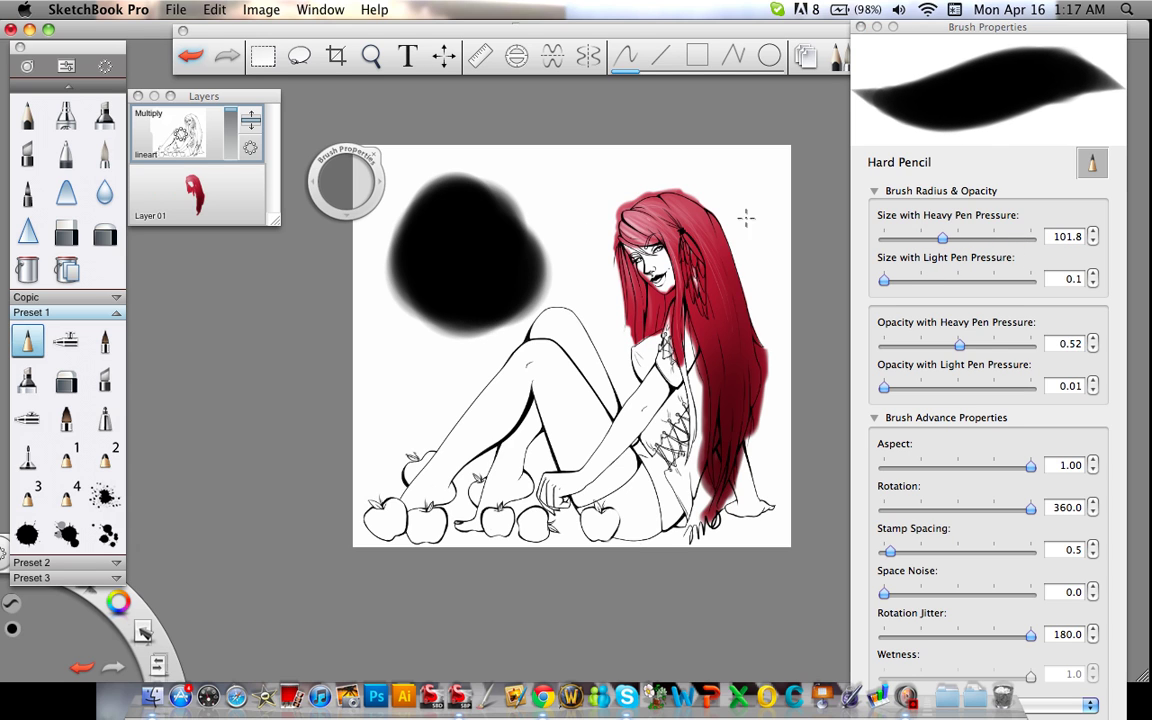
Set the Hard Pencil's heavy-pressure size to 78.1 and opacity to 0.13, and paint a softer blob beside the woman's hair.
{"action": "left_click_drag", "start_coordinate": [890, 285], "coordinate": [1081, 298]}
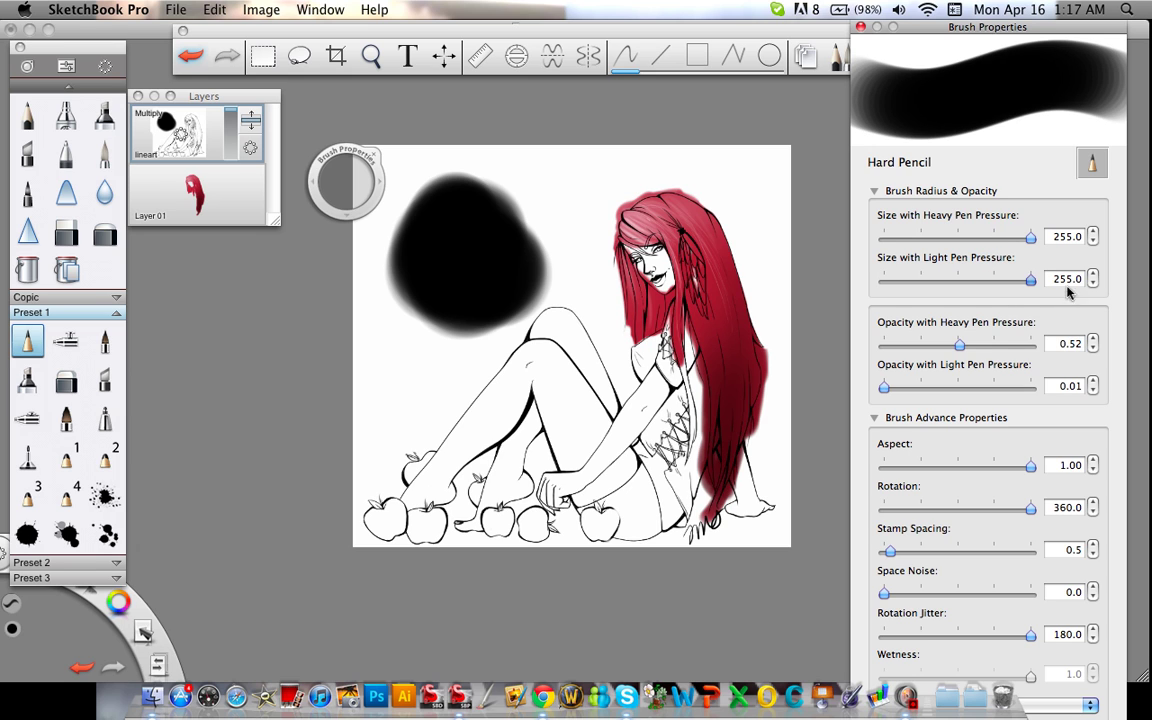
{"action": "mouse_move", "coordinate": [929, 279]}
{"action": "left_mouse_down"}
{"action": "mouse_move", "coordinate": [872, 268]}
{"action": "mouse_move", "coordinate": [932, 263]}
{"action": "left_mouse_up"}
{"action": "mouse_move", "coordinate": [962, 349]}
{"action": "left_mouse_down"}
{"action": "mouse_move", "coordinate": [1031, 345]}
{"action": "mouse_move", "coordinate": [885, 345]}
{"action": "mouse_move", "coordinate": [901, 345]}
{"action": "left_mouse_up"}
{"action": "left_click", "coordinate": [602, 198]}
{"action": "mouse_move", "coordinate": [602, 198]}
{"action": "left_mouse_down"}
{"action": "mouse_move", "coordinate": [560, 200]}
{"action": "mouse_move", "coordinate": [610, 210]}
{"action": "left_mouse_up"}
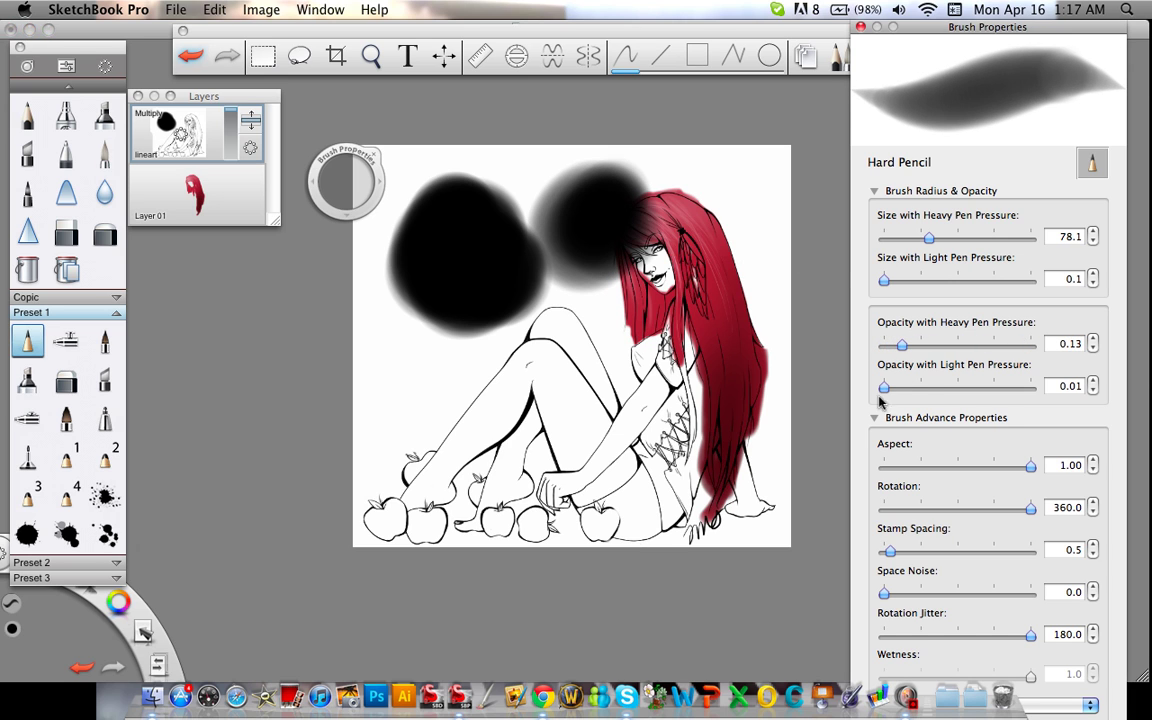
Lower the Hard Pencil's heavy-pressure opacity to 0.01 and paint a faint test stroke across the woman's legs.
{"action": "left_click_drag", "start_coordinate": [901, 345], "coordinate": [884, 345]}
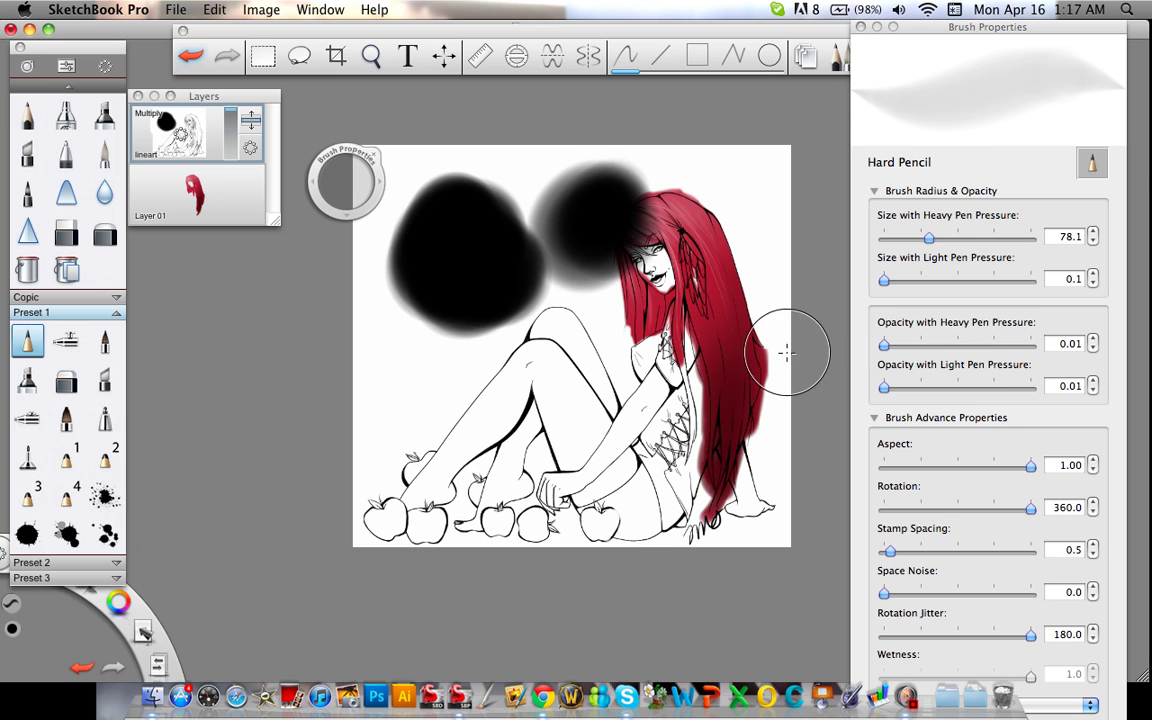
{"action": "left_click", "coordinate": [432, 393]}
{"action": "mouse_move", "coordinate": [432, 393]}
{"action": "left_mouse_down"}
{"action": "mouse_move", "coordinate": [489, 380]}
{"action": "mouse_move", "coordinate": [590, 385]}
{"action": "mouse_move", "coordinate": [560, 400]}
{"action": "left_mouse_up"}
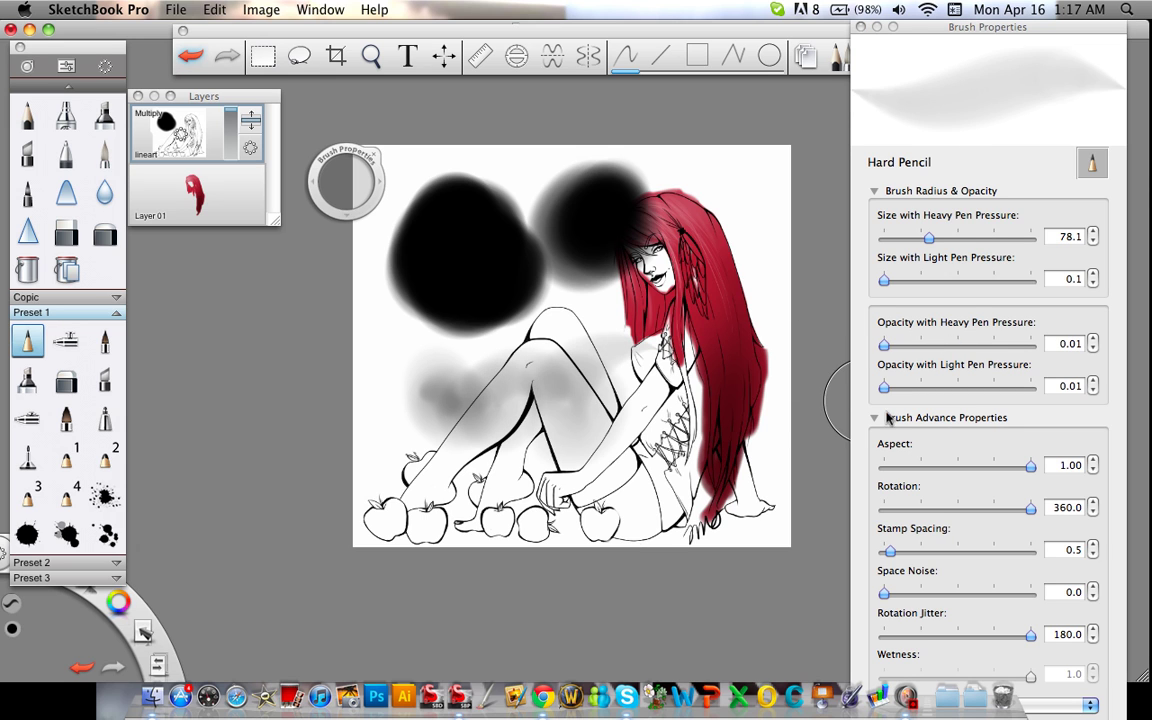
Undo all the Hard Pencil test strokes and add a new layer above lineart.
{"action": "left_click", "coordinate": [192, 55]}
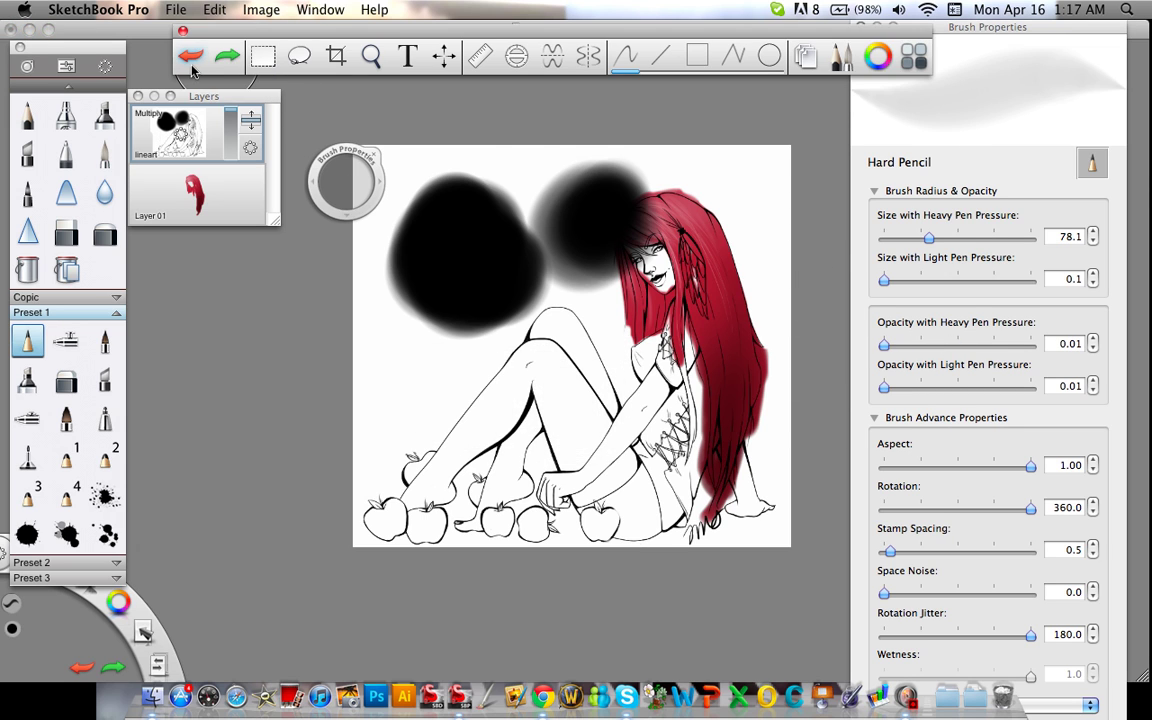
{"action": "left_click", "coordinate": [190, 56]}
{"action": "left_click", "coordinate": [189, 58]}
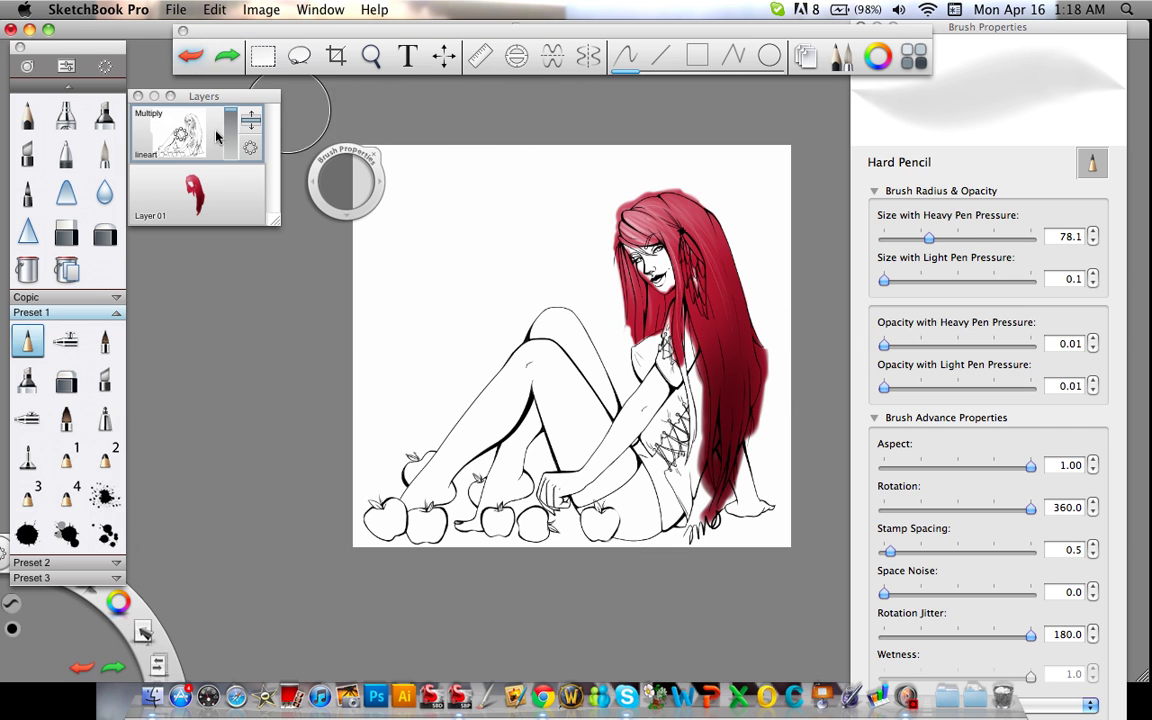
{"action": "key", "text": "super+l"}
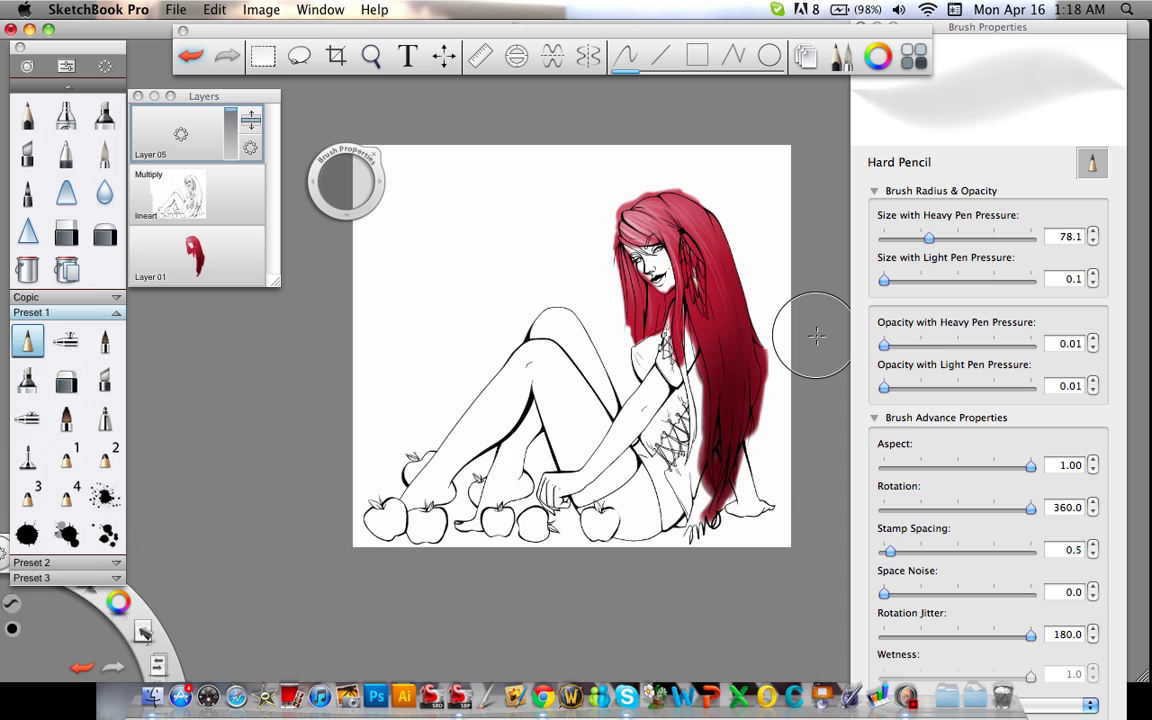
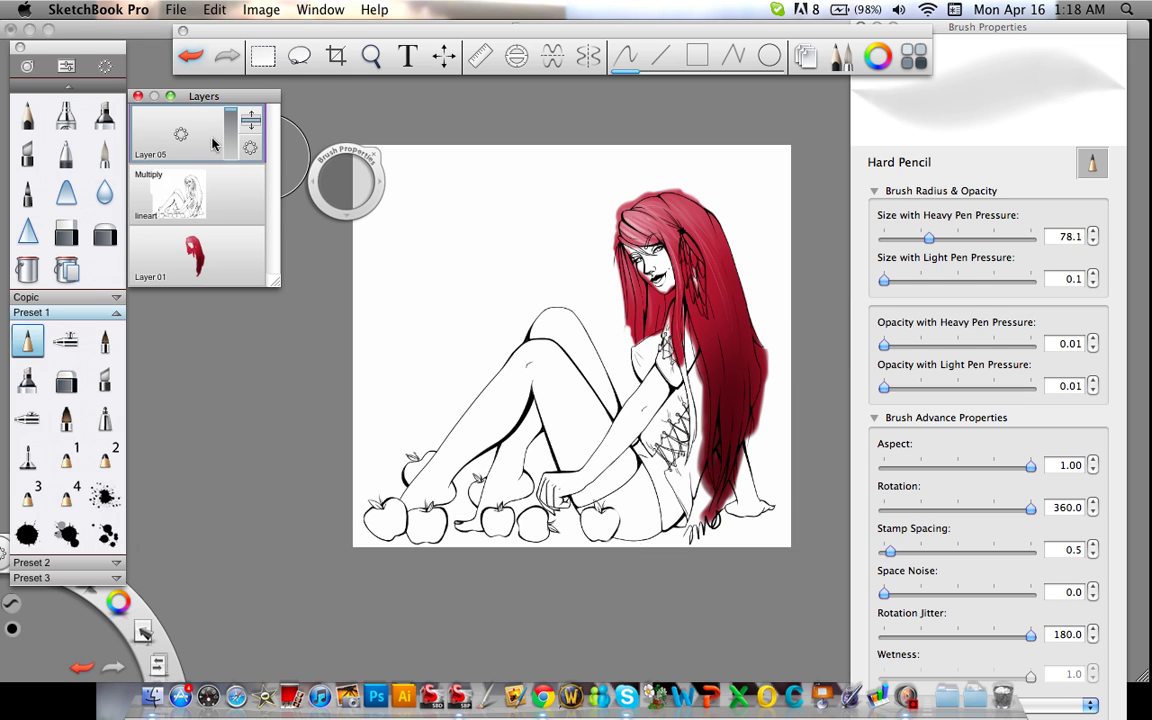
Merge the new layer into lineart and lineart into Layer 01, and undo both merges.
{"action": "left_click_drag", "start_coordinate": [212, 143], "coordinate": [207, 195]}
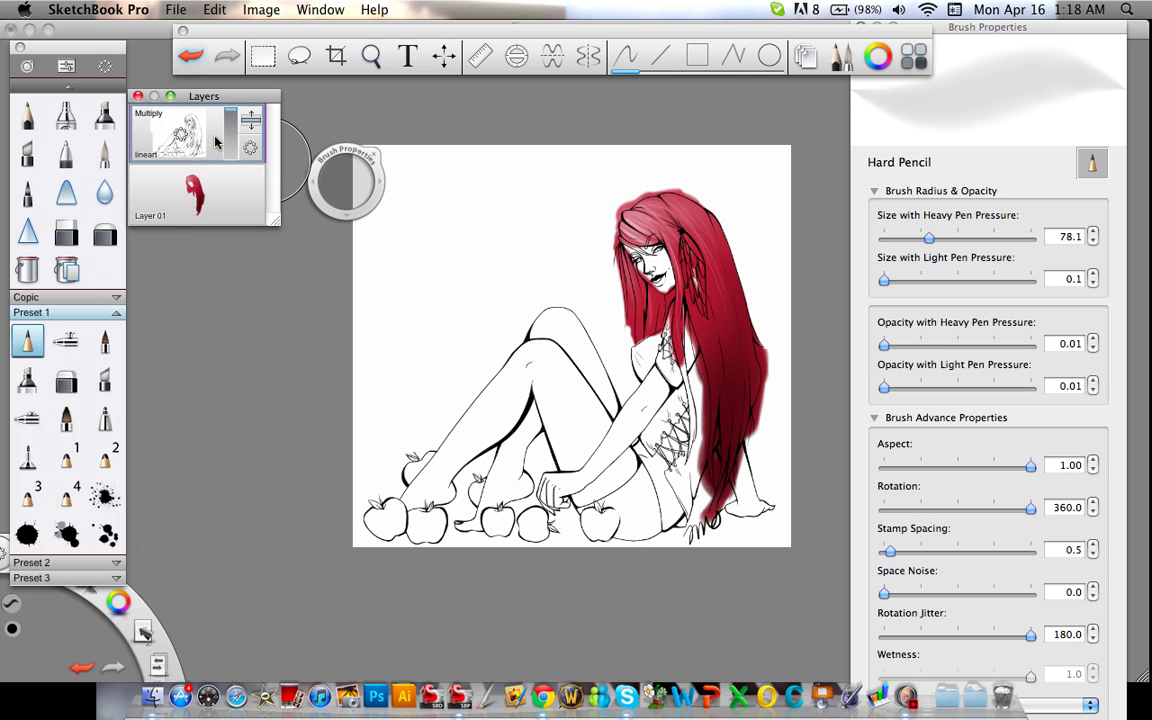
{"action": "left_click_drag", "start_coordinate": [216, 143], "coordinate": [256, 182]}
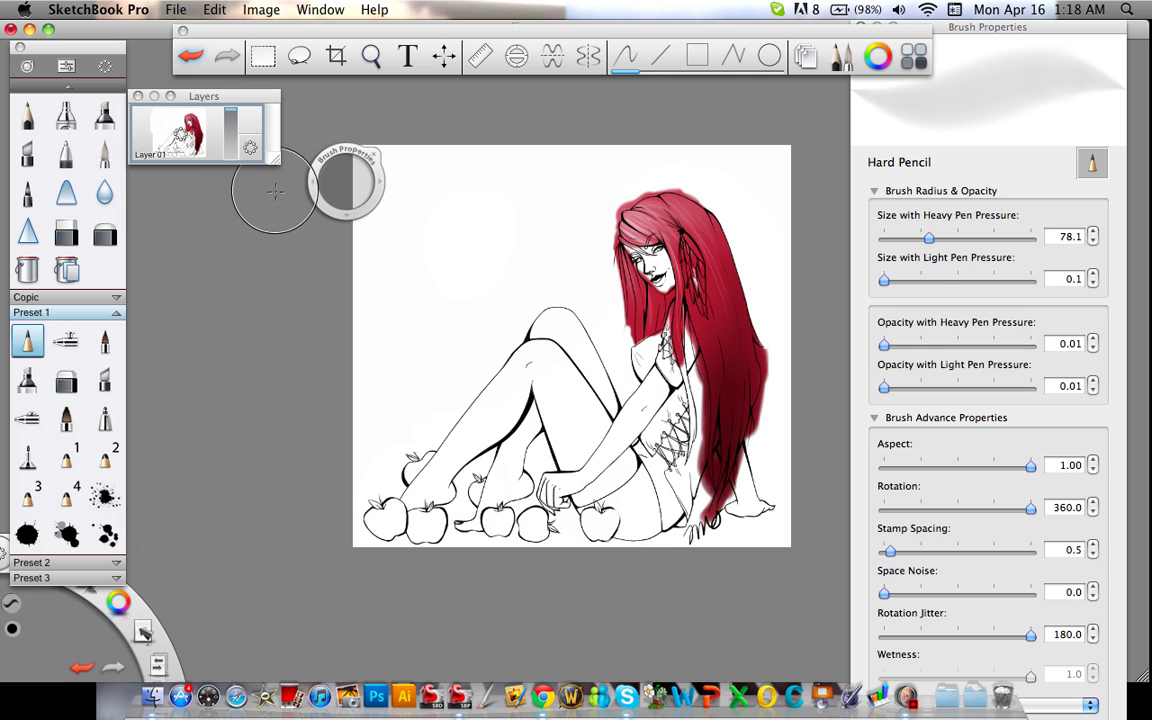
{"action": "left_click", "coordinate": [193, 60]}
{"action": "left_click", "coordinate": [195, 62]}
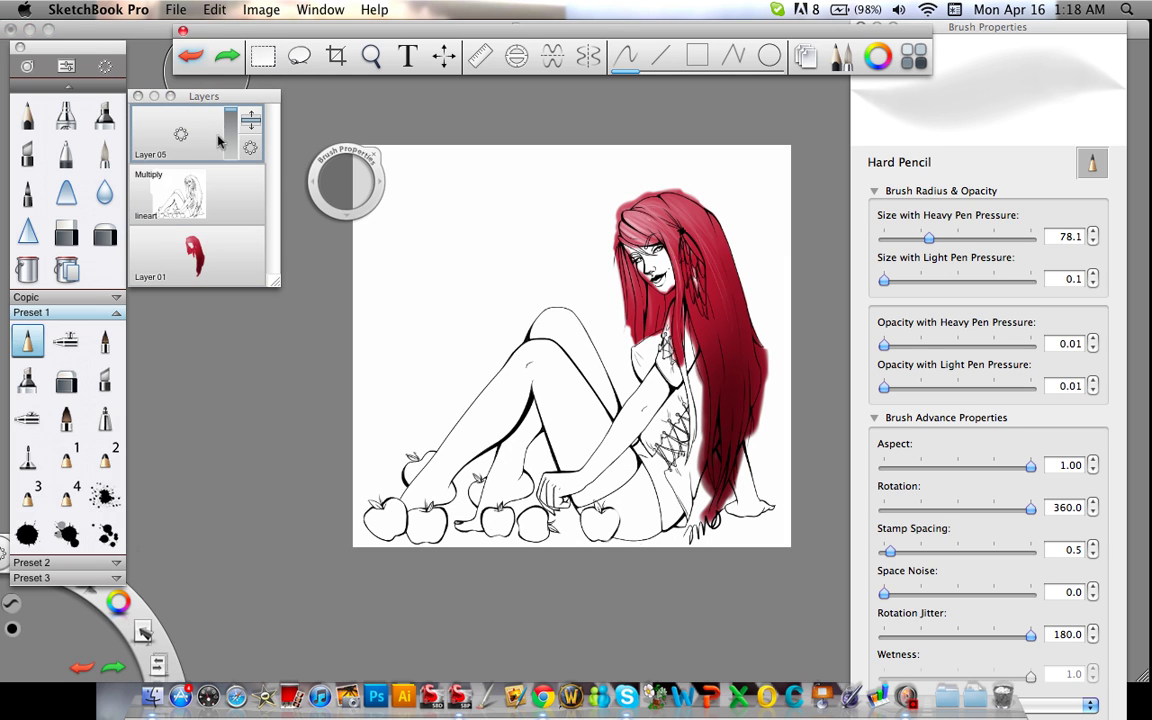
Paint a texture patch in the blank area on the new top layer with the Thorny brush from Preset 2.
{"action": "mouse_move", "coordinate": [234, 186]}
{"action": "left_mouse_down"}
{"action": "mouse_move", "coordinate": [256, 205]}
{"action": "mouse_move", "coordinate": [192, 190]}
{"action": "mouse_move", "coordinate": [192, 146]}
{"action": "mouse_move", "coordinate": [227, 130]}
{"action": "mouse_move", "coordinate": [266, 138]}
{"action": "mouse_move", "coordinate": [230, 182]}
{"action": "mouse_move", "coordinate": [250, 205]}
{"action": "mouse_move", "coordinate": [222, 170]}
{"action": "mouse_move", "coordinate": [219, 237]}
{"action": "mouse_move", "coordinate": [257, 248]}
{"action": "mouse_move", "coordinate": [285, 232]}
{"action": "mouse_move", "coordinate": [303, 195]}
{"action": "mouse_move", "coordinate": [334, 186]}
{"action": "left_mouse_up"}
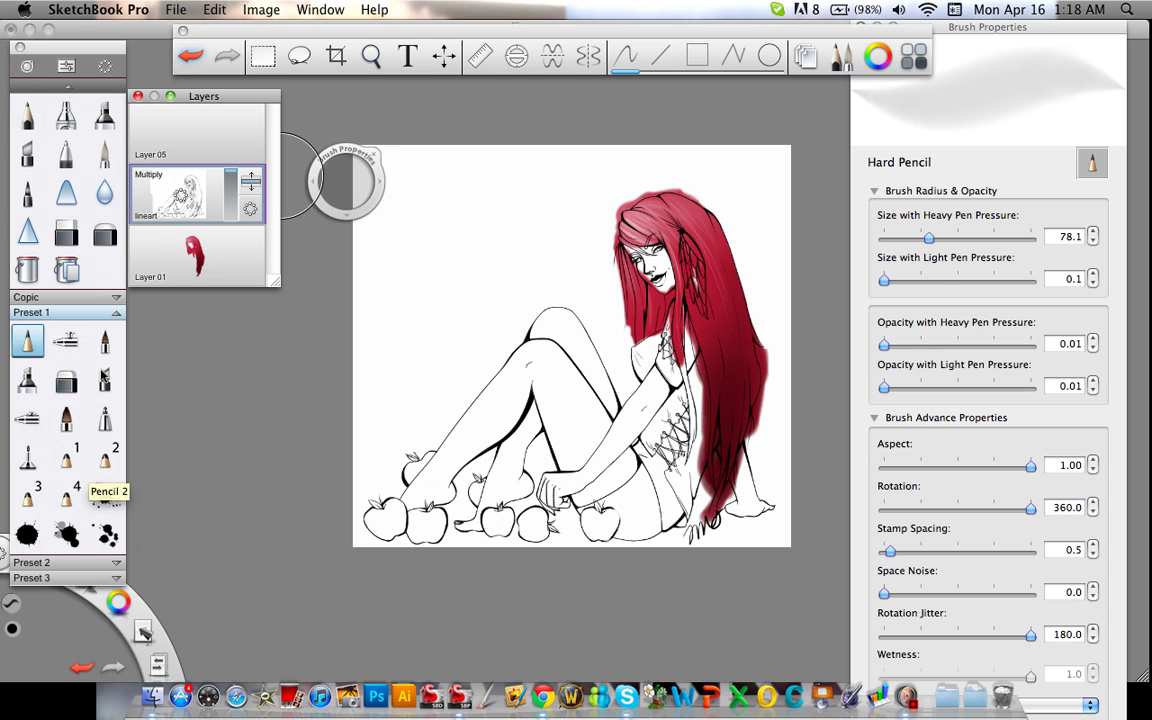
{"action": "left_click", "coordinate": [112, 563]}
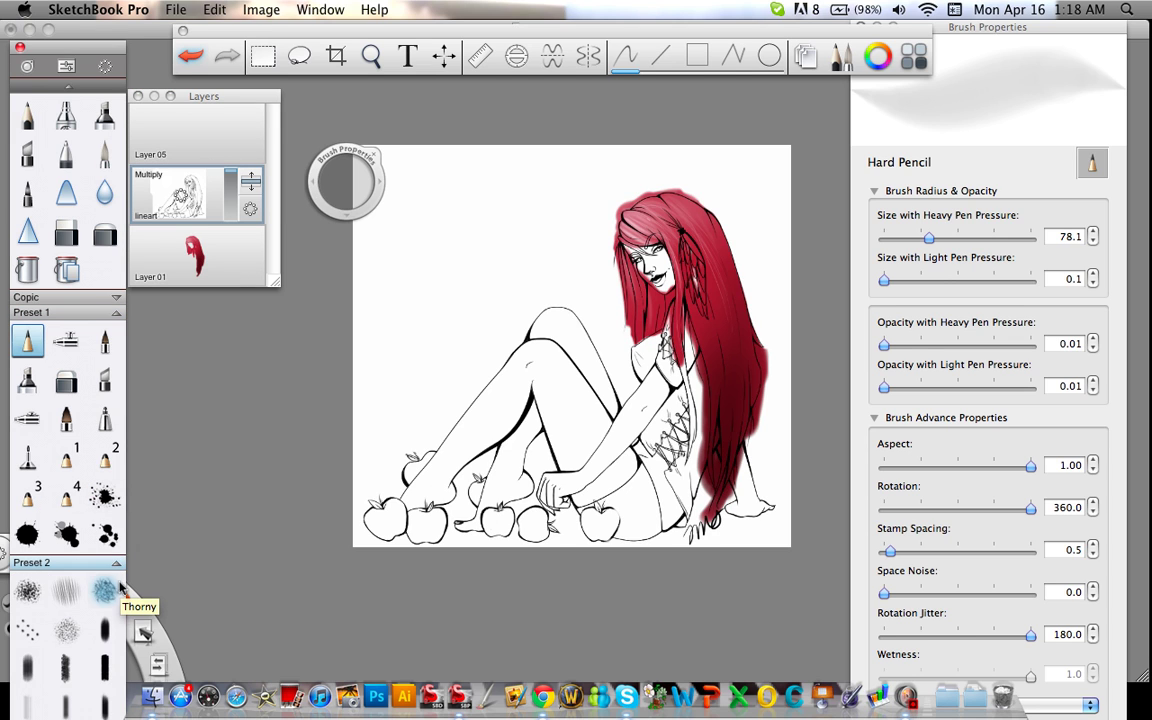
{"action": "left_click", "coordinate": [68, 86]}
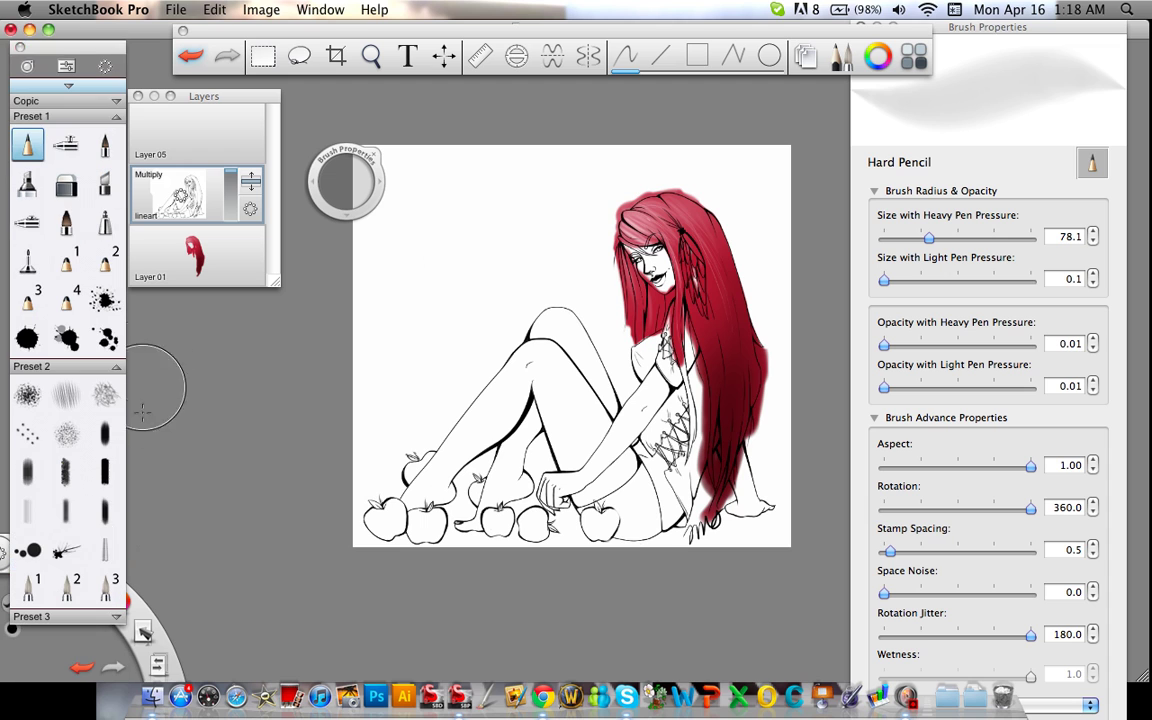
{"action": "left_click", "coordinate": [105, 395]}
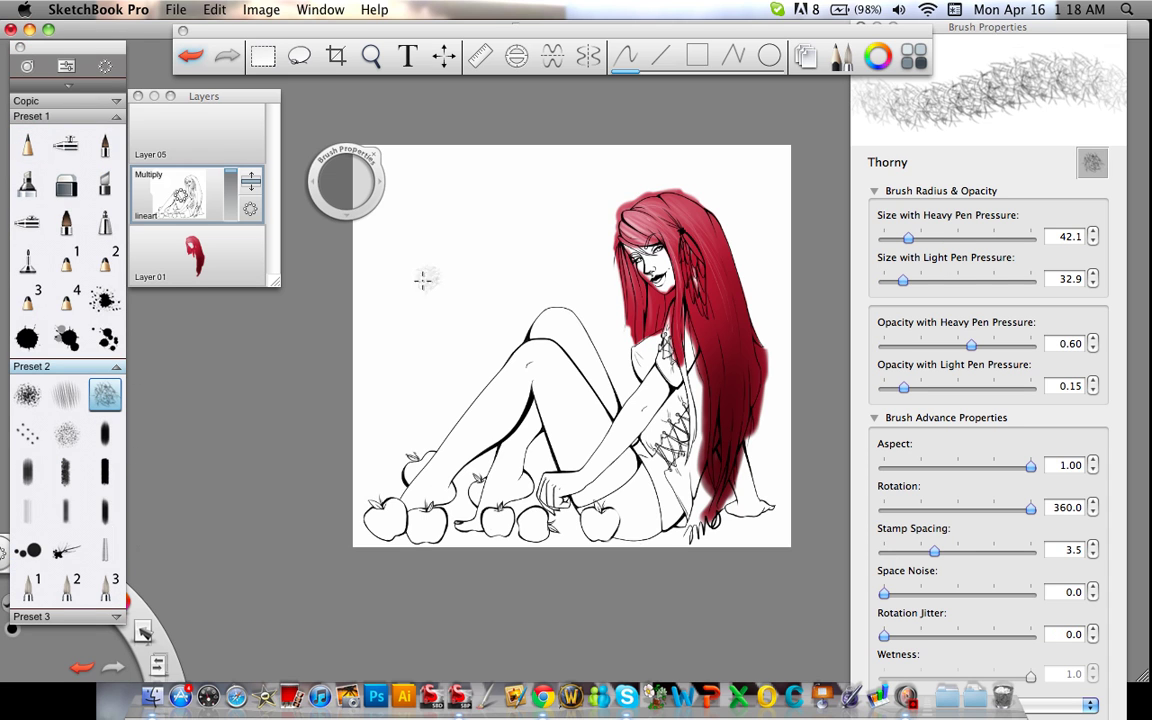
{"action": "left_click", "coordinate": [195, 125]}
{"action": "mouse_move", "coordinate": [416, 293]}
{"action": "left_mouse_down"}
{"action": "mouse_move", "coordinate": [452, 307]}
{"action": "mouse_move", "coordinate": [454, 271]}
{"action": "mouse_move", "coordinate": [540, 240]}
{"action": "left_mouse_up"}
Paint a light patch below the Thorny texture with the Charcoal brush, and expand the Preset 3 brush set.
{"action": "left_click", "coordinate": [27, 395]}
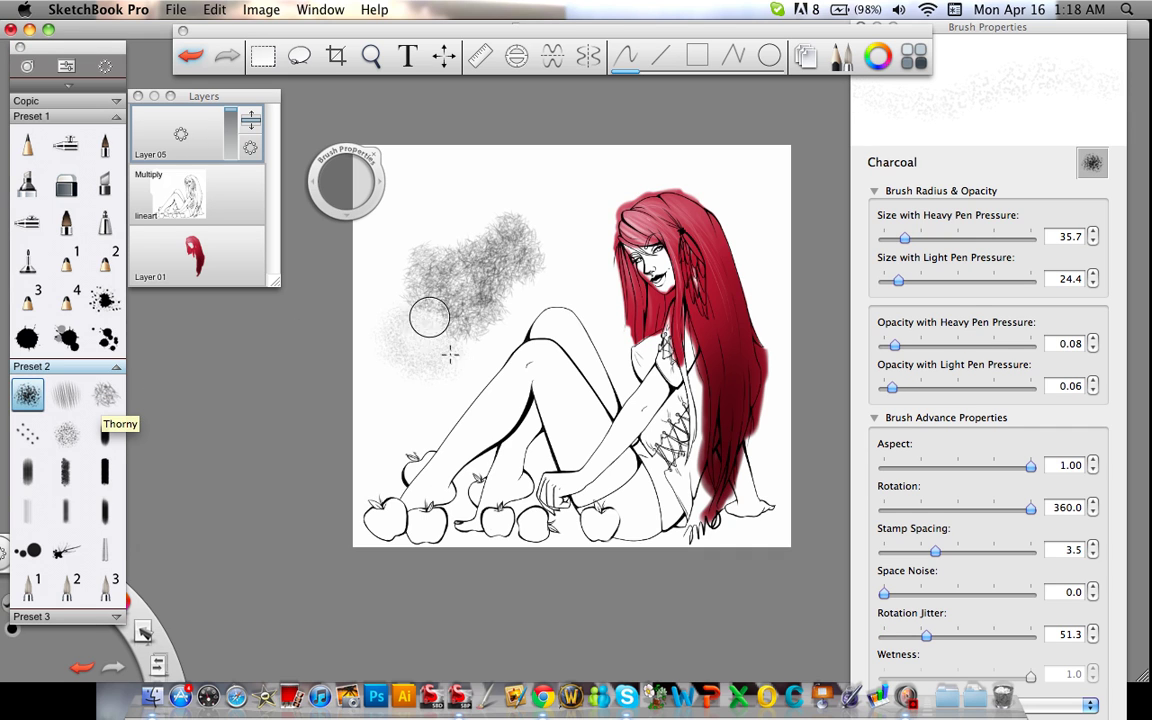
{"action": "left_click", "coordinate": [72, 437]}
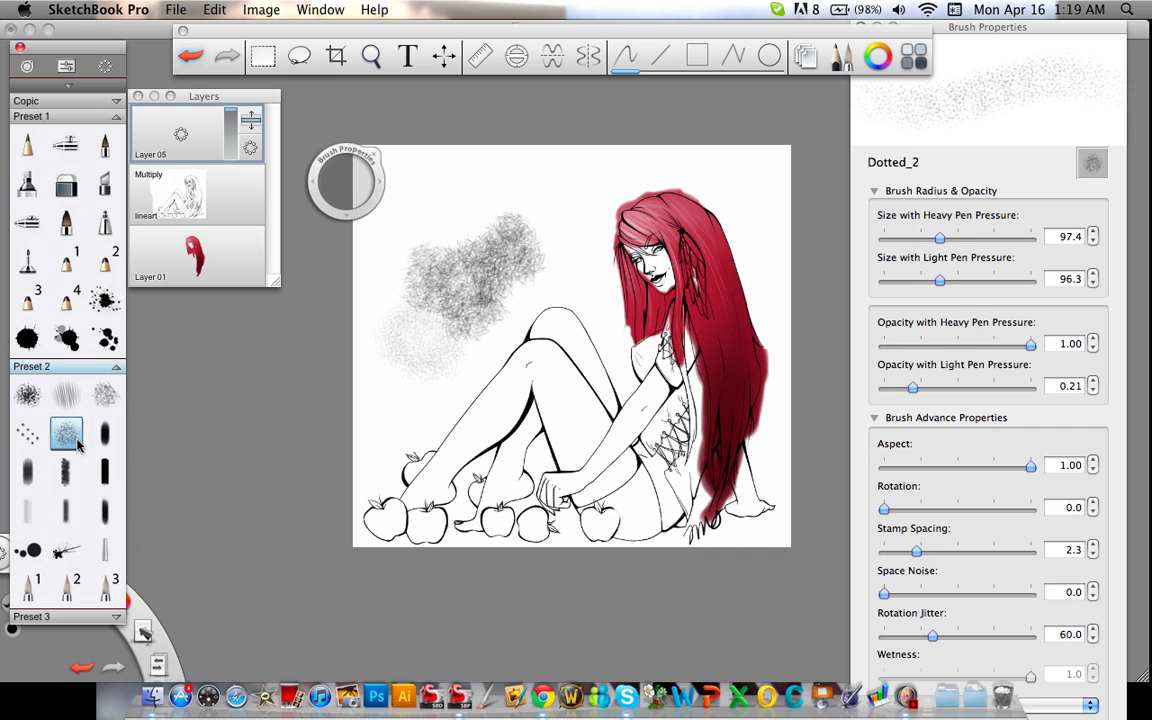
{"action": "left_click", "coordinate": [40, 616]}
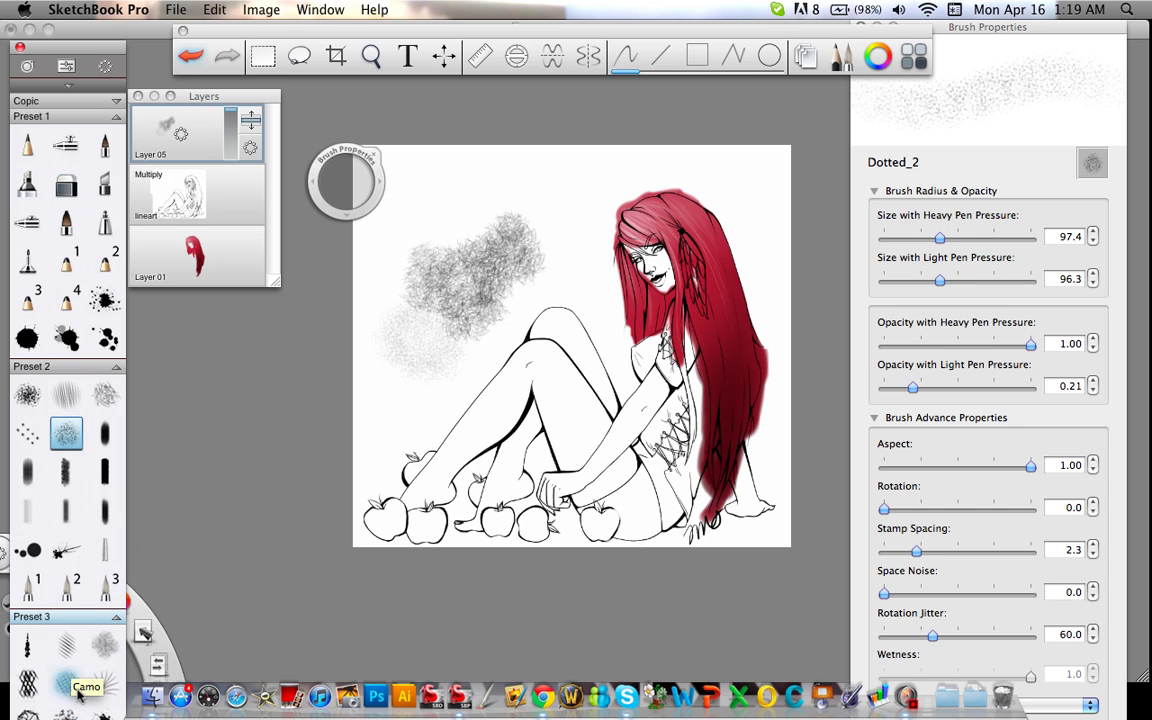
{"action": "left_click", "coordinate": [29, 397]}
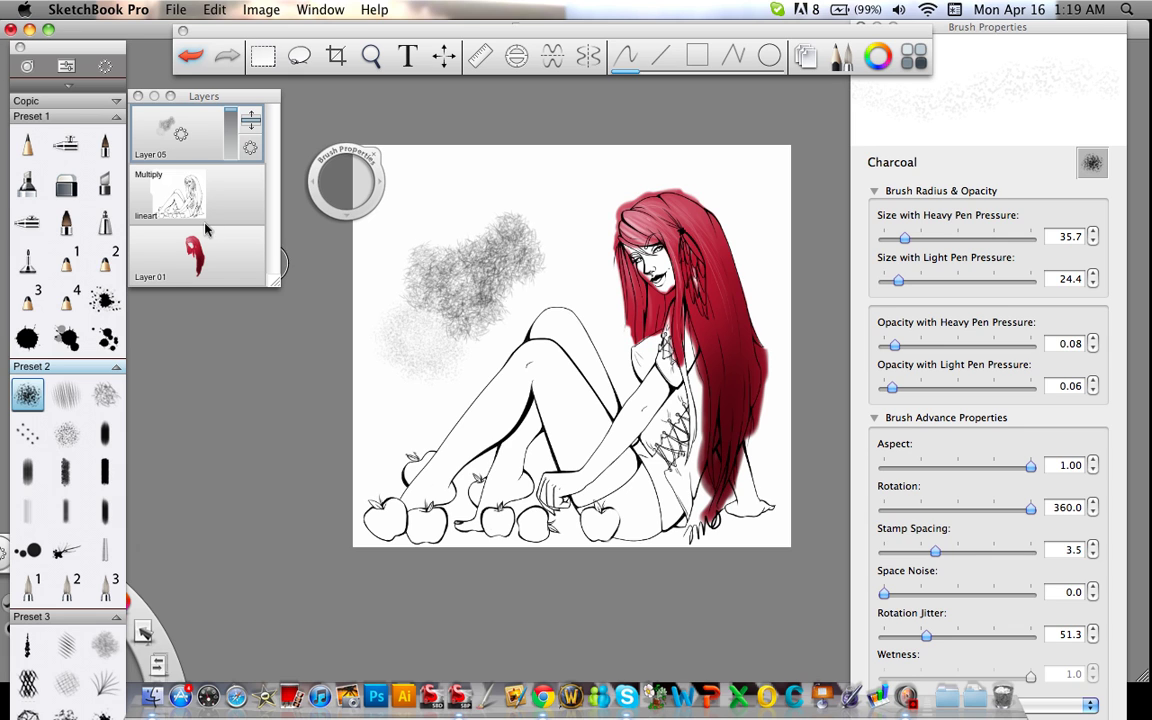
Add a new empty layer above Layer 05.
{"action": "left_click_drag", "start_coordinate": [180, 105], "coordinate": [181, 31]}
{"action": "left_click", "coordinate": [176, 10]}
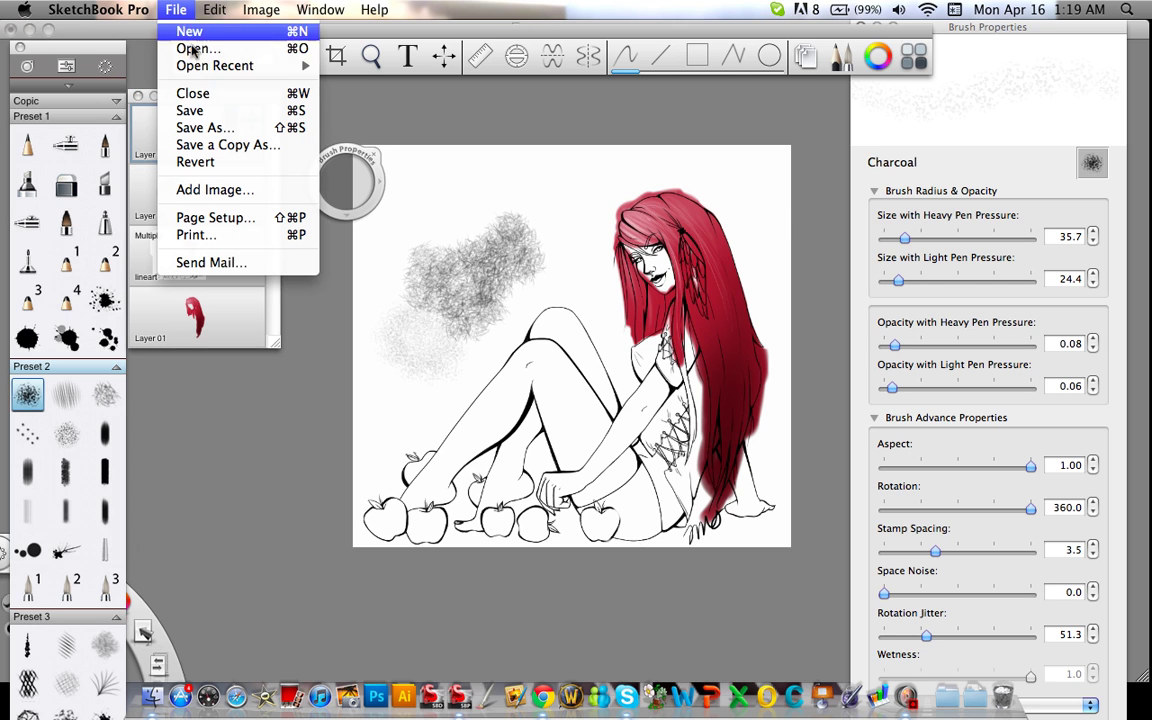
{"action": "left_click", "coordinate": [206, 49]}
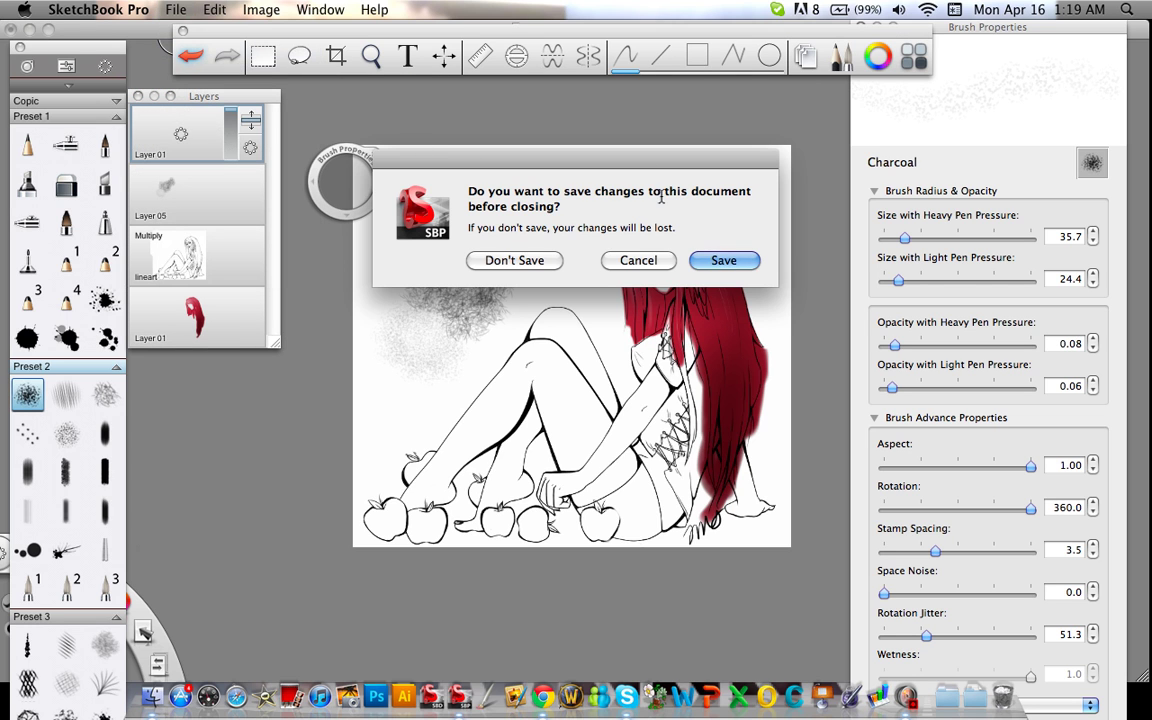
{"action": "key", "text": "Escape"}
Add the image sugar3.jpg from the home folder to the new top layer.
{"action": "left_click", "coordinate": [176, 10]}
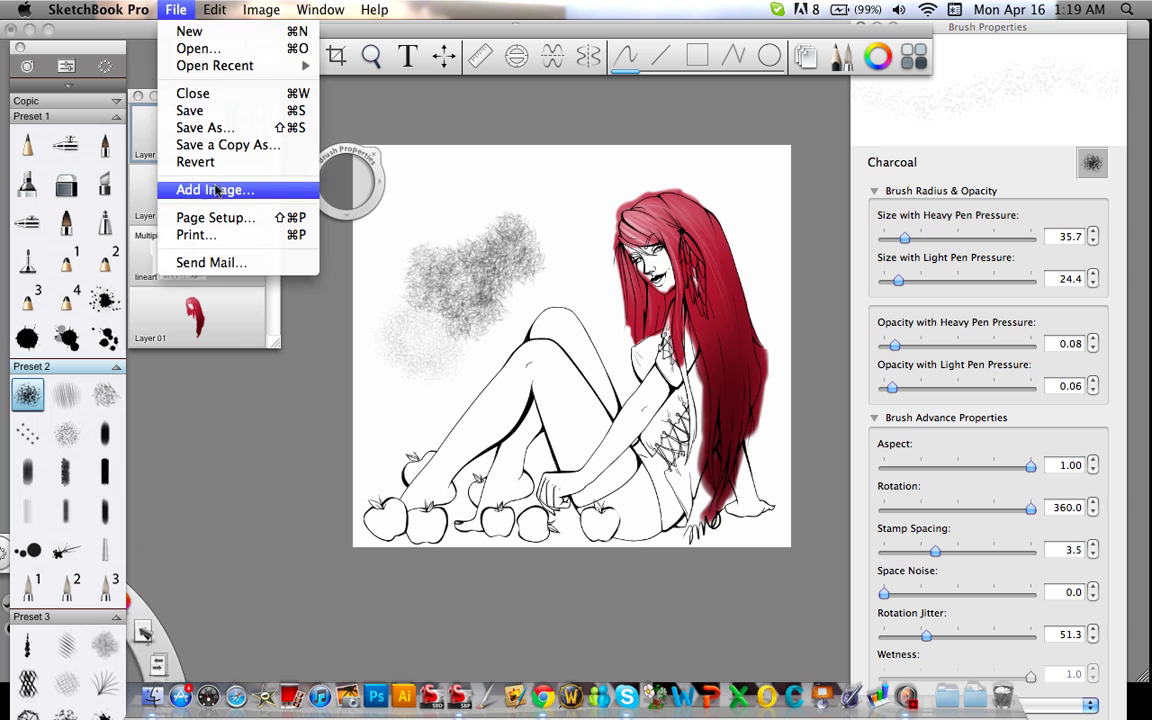
{"action": "left_click", "coordinate": [196, 172]}
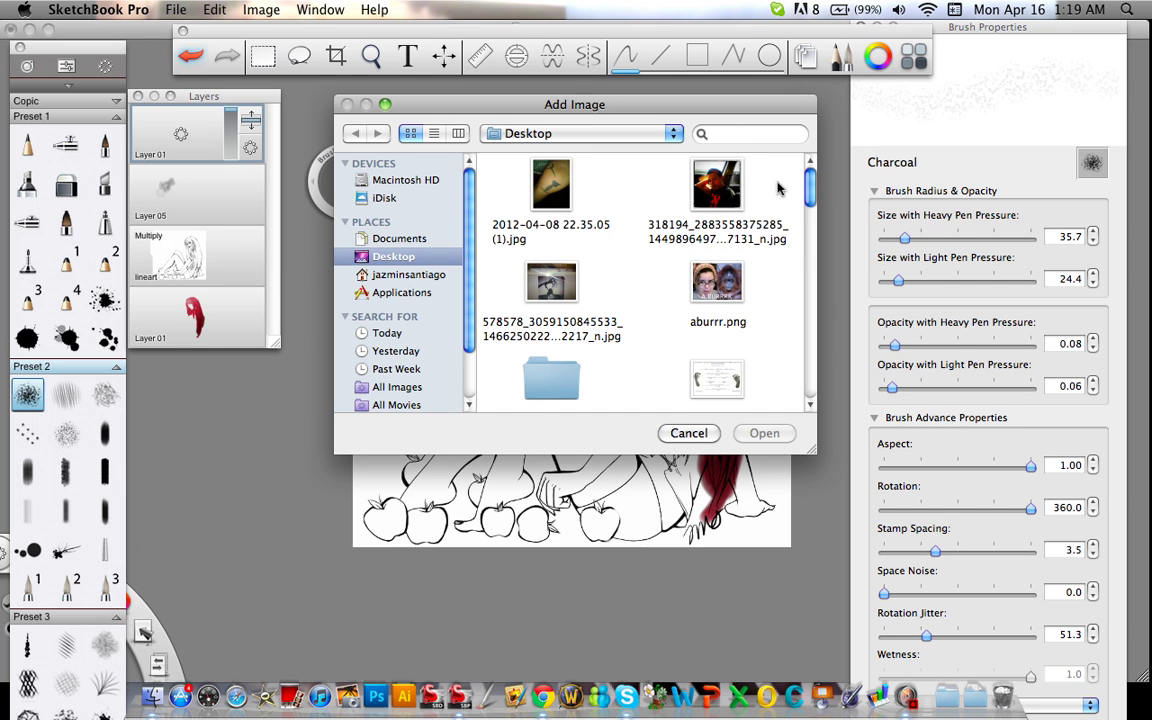
{"action": "scroll", "coordinate": [808, 201], "scroll_direction": "down", "scroll_amount": 10}
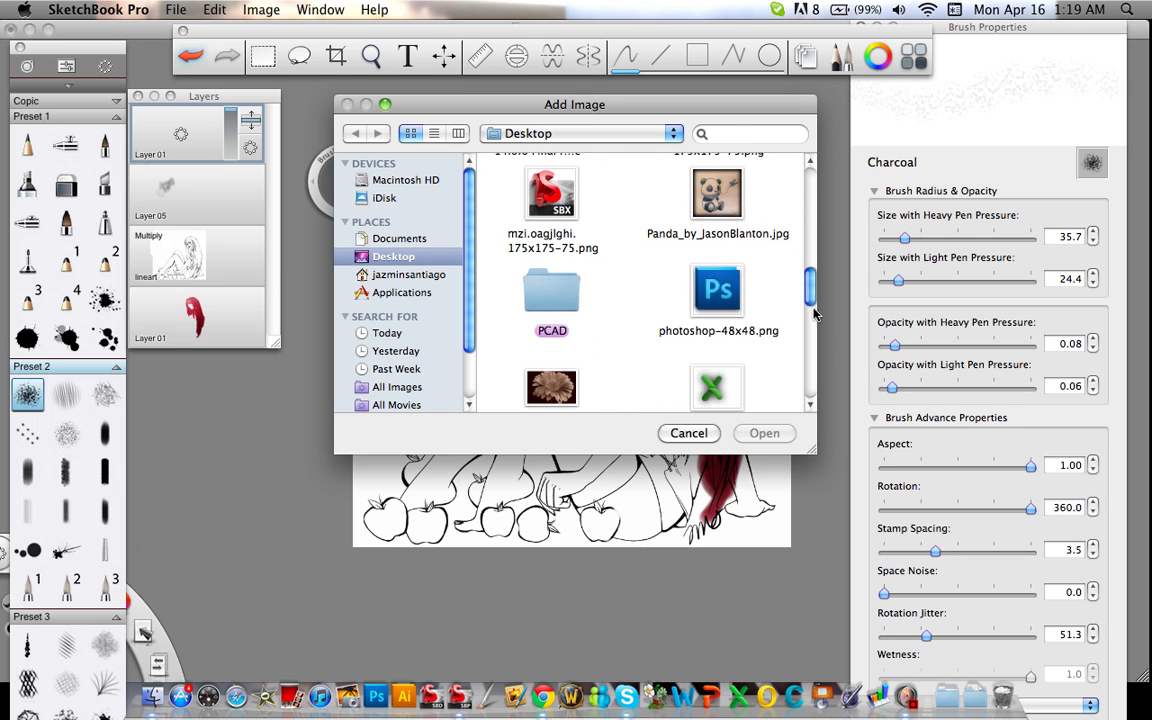
{"action": "scroll", "coordinate": [808, 300], "scroll_direction": "up", "scroll_amount": 10}
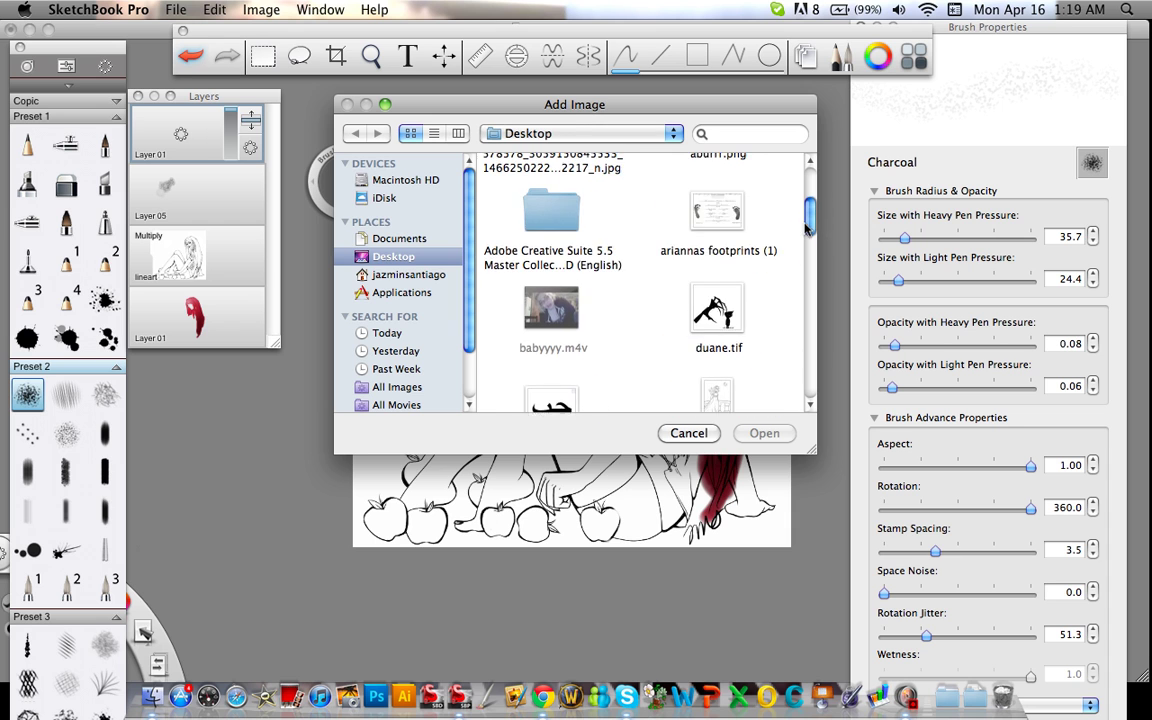
{"action": "scroll", "coordinate": [799, 193], "scroll_direction": "down", "scroll_amount": 15}
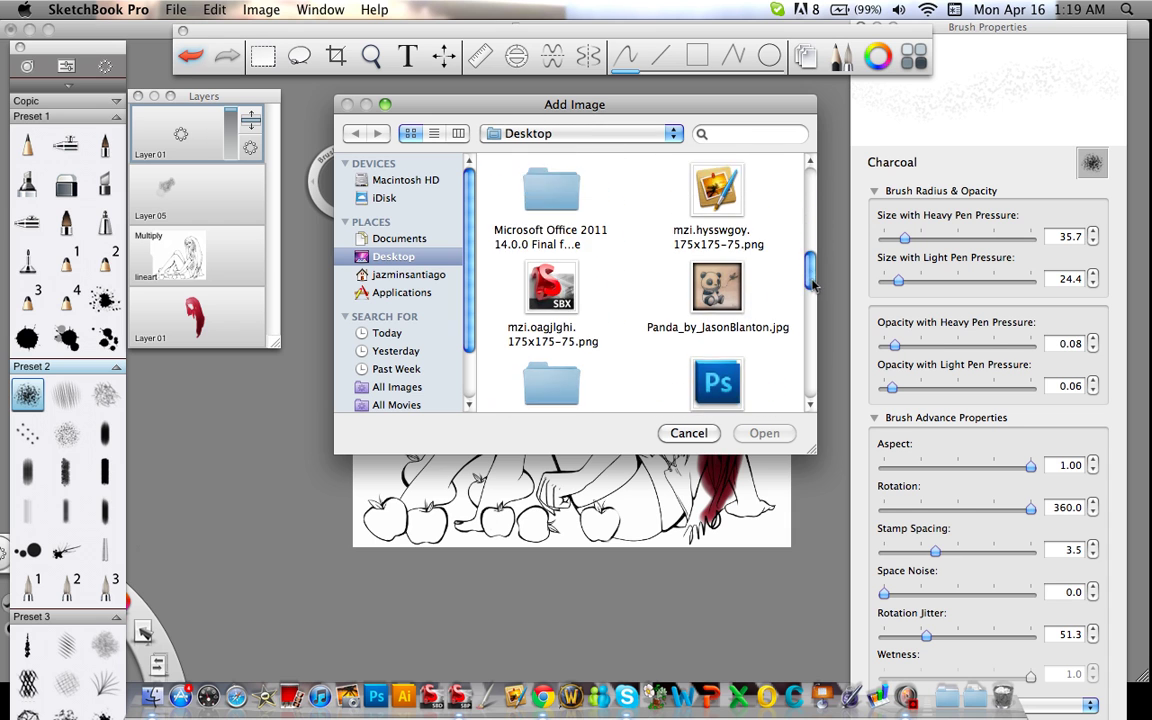
{"action": "scroll", "coordinate": [812, 360], "scroll_direction": "down", "scroll_amount": 10}
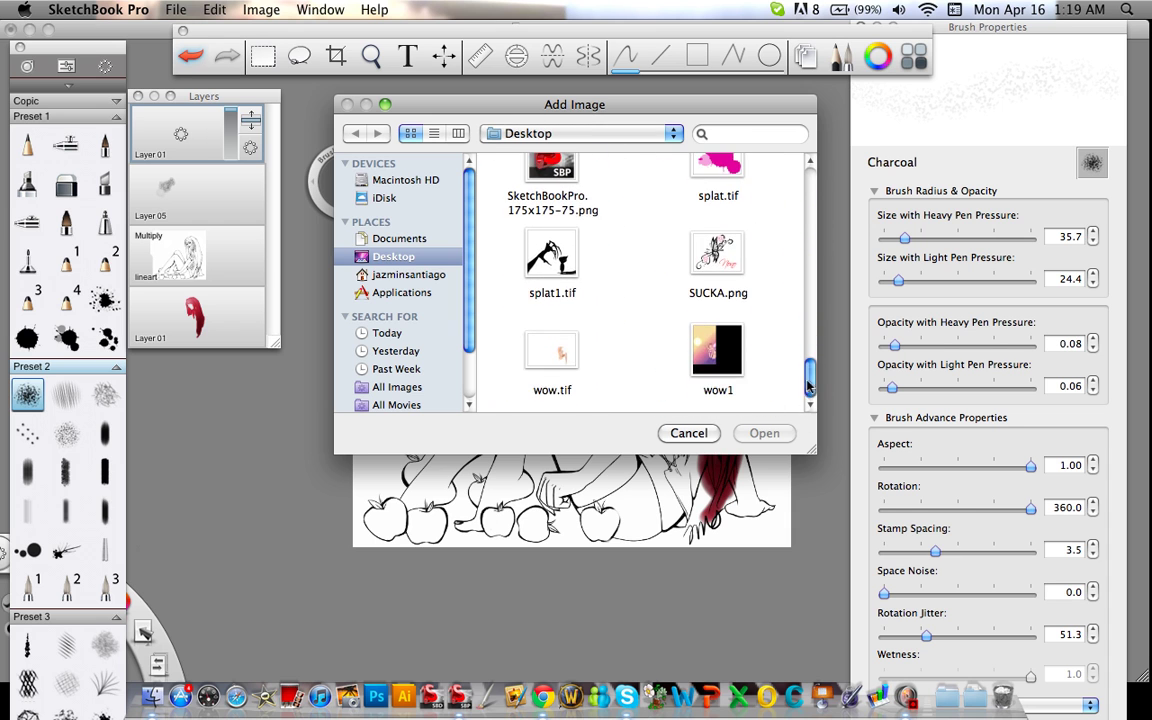
{"action": "scroll", "coordinate": [808, 378], "scroll_direction": "up", "scroll_amount": 15}
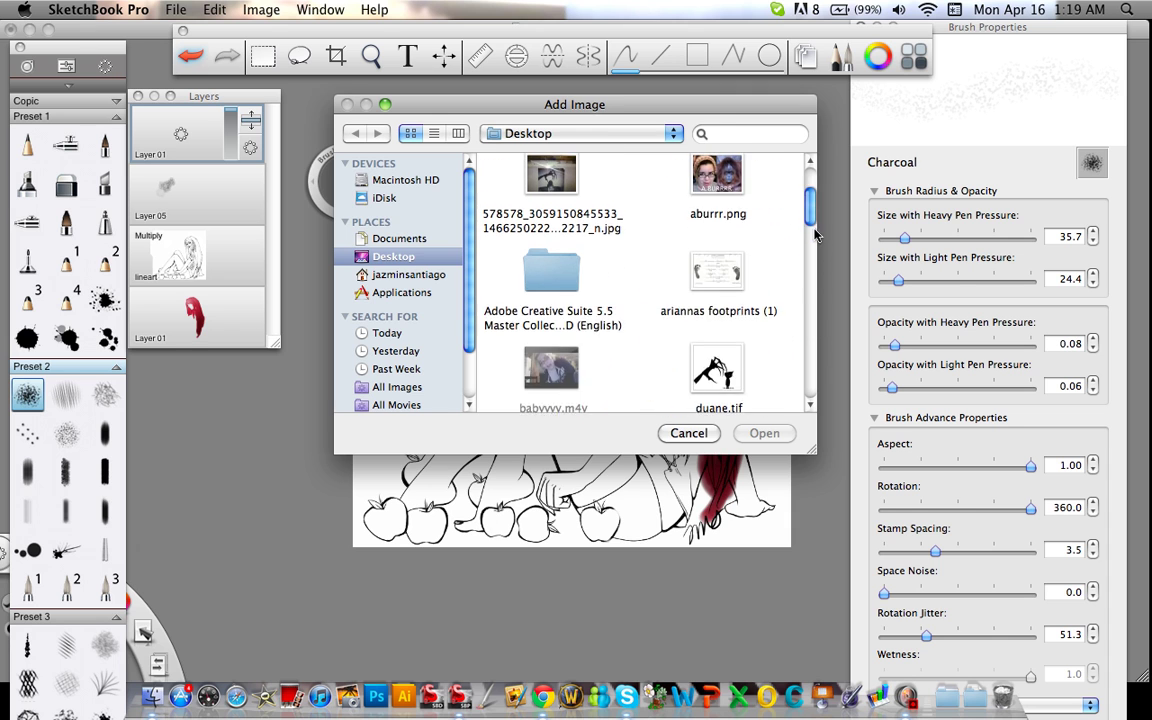
{"action": "scroll", "coordinate": [812, 210], "scroll_direction": "up", "scroll_amount": 5}
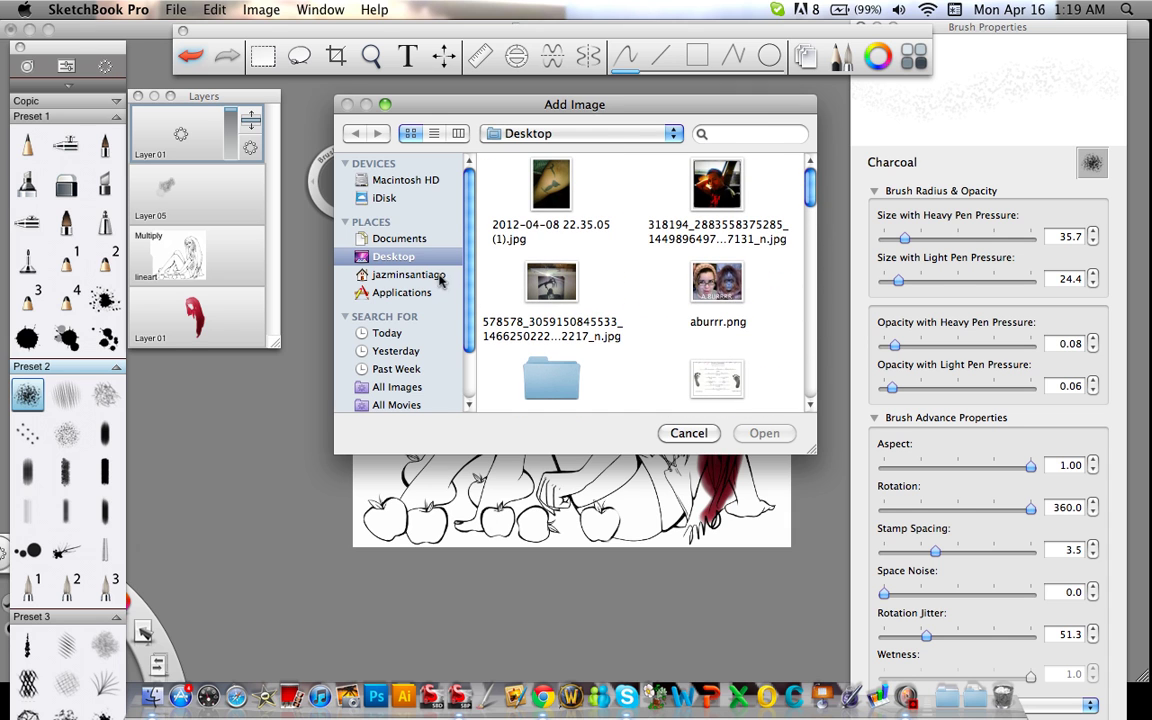
{"action": "left_click", "coordinate": [410, 275]}
{"action": "scroll", "coordinate": [812, 240], "scroll_direction": "down", "scroll_amount": 5}
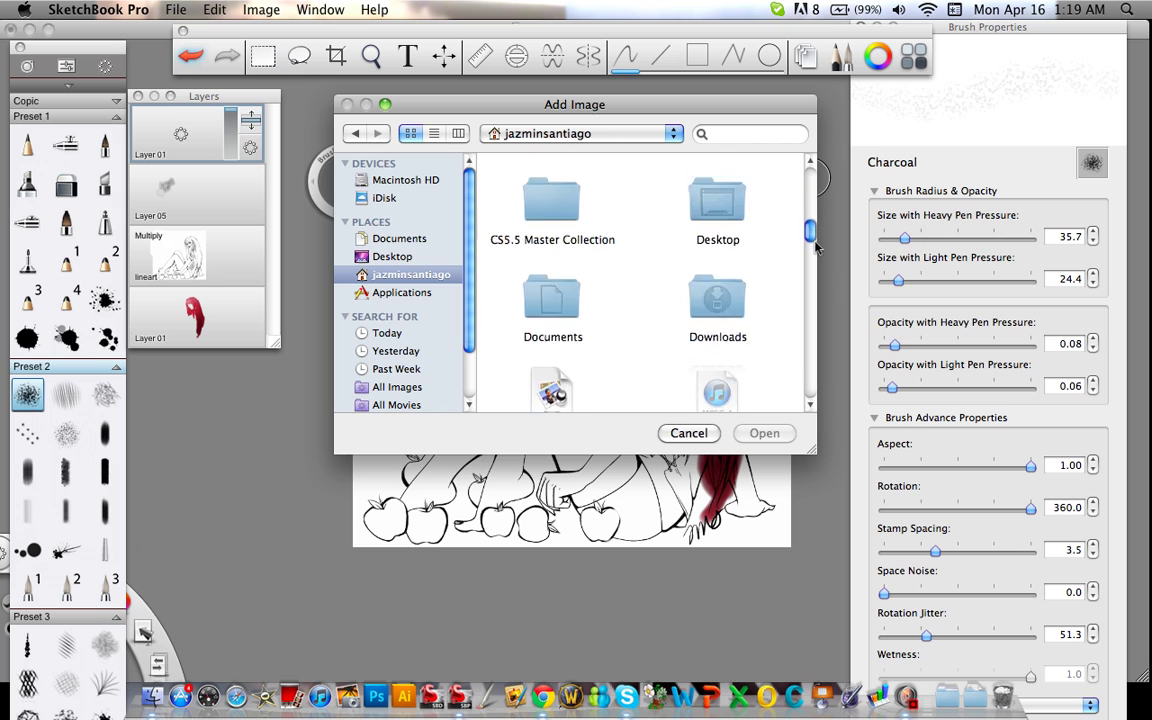
{"action": "left_click_drag", "start_coordinate": [815, 247], "coordinate": [838, 395]}
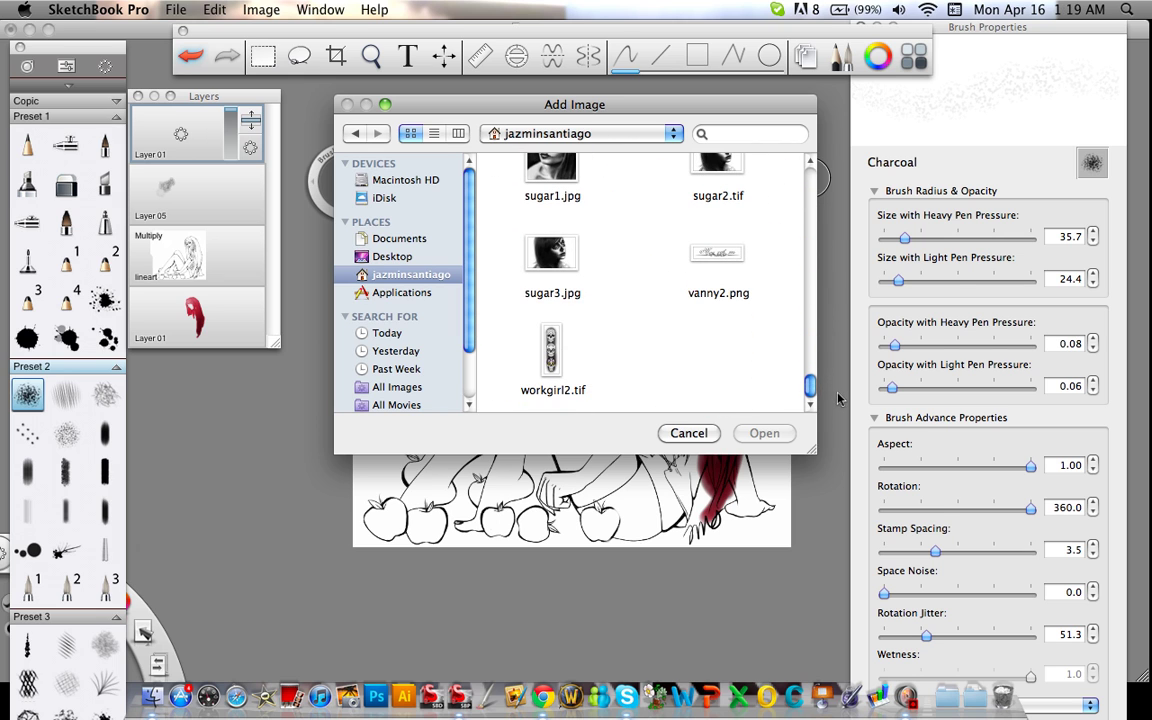
{"action": "double_click", "coordinate": [551, 258]}
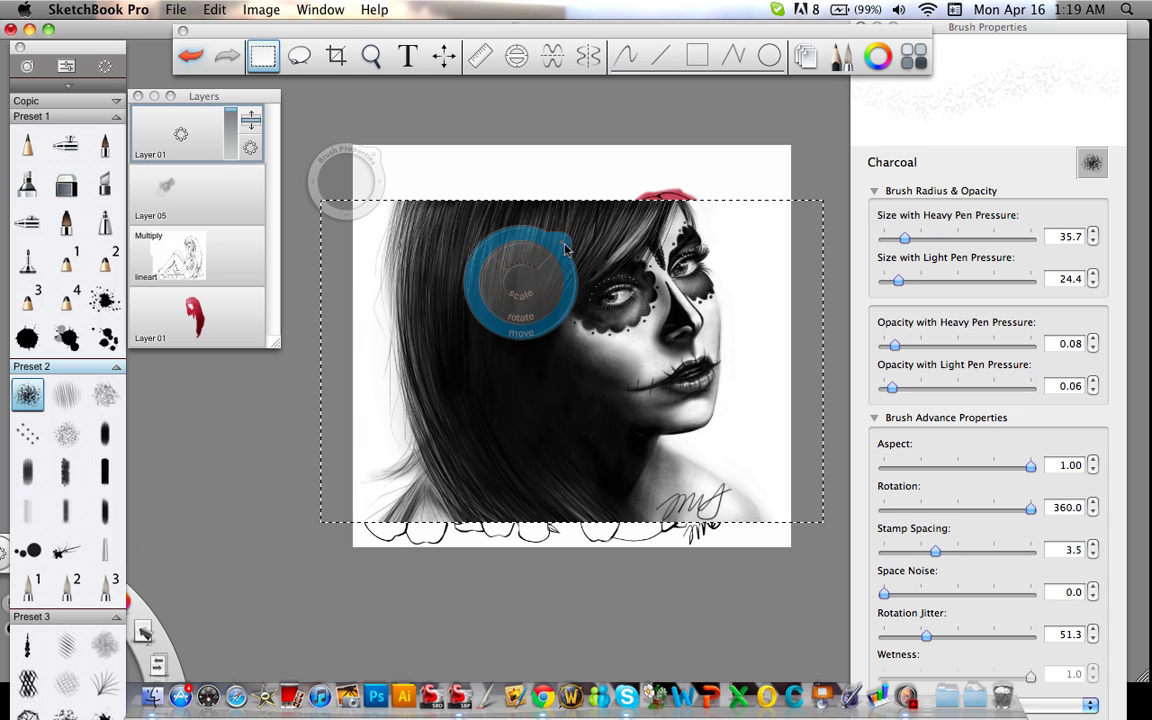
Enlarge the imported portrait until the face fills the canvas, and release the selection.
{"action": "left_click_drag", "start_coordinate": [545, 283], "coordinate": [634, 218]}
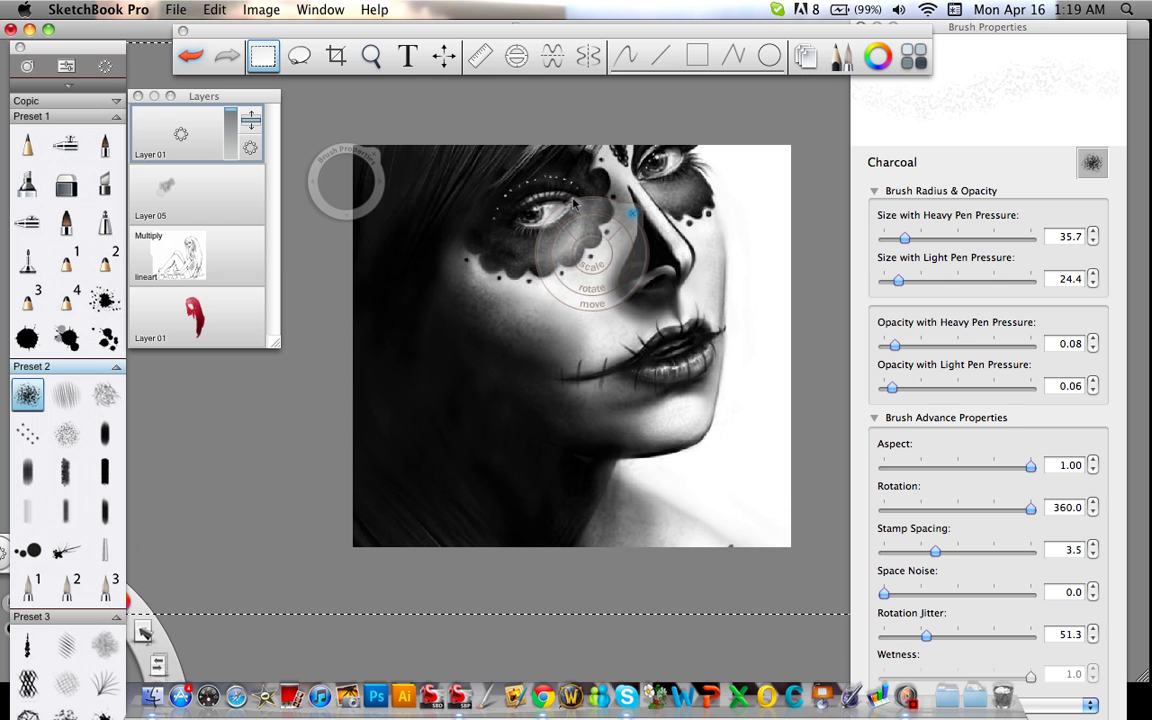
{"action": "left_click", "coordinate": [528, 333]}
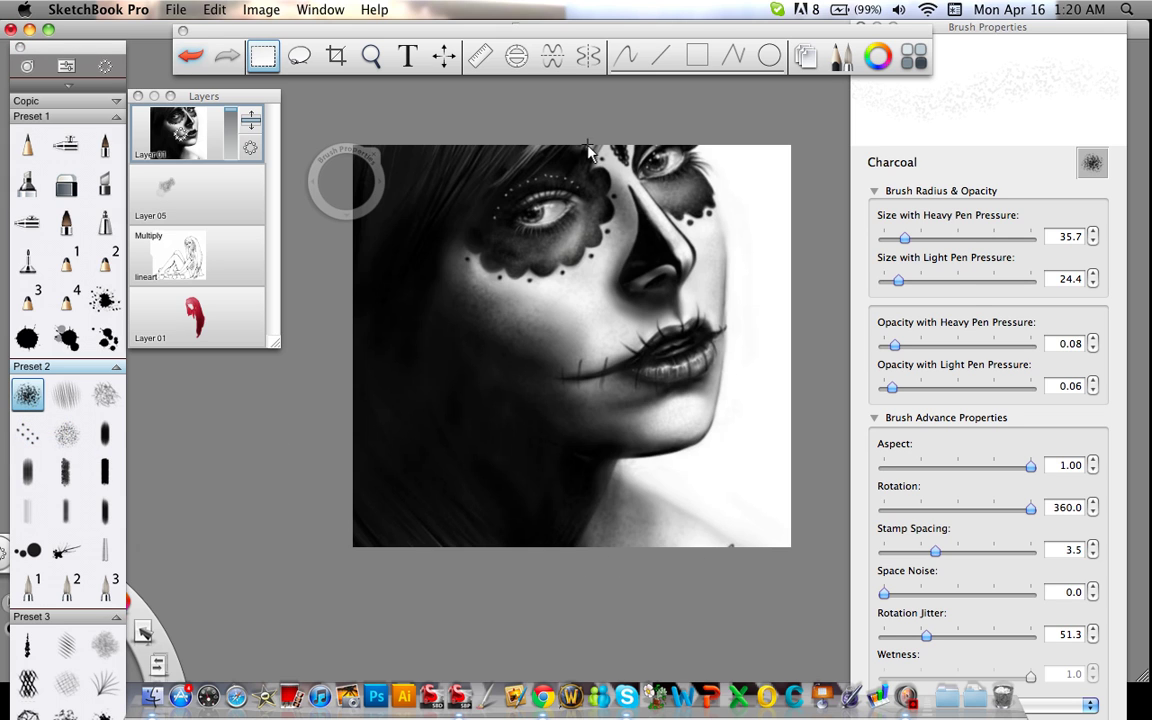
{"action": "left_click", "coordinate": [371, 56]}
{"action": "left_click_drag", "start_coordinate": [547, 162], "coordinate": [340, 100]}
Undo the portrait's enlargement and its import.
{"action": "left_click", "coordinate": [191, 56]}
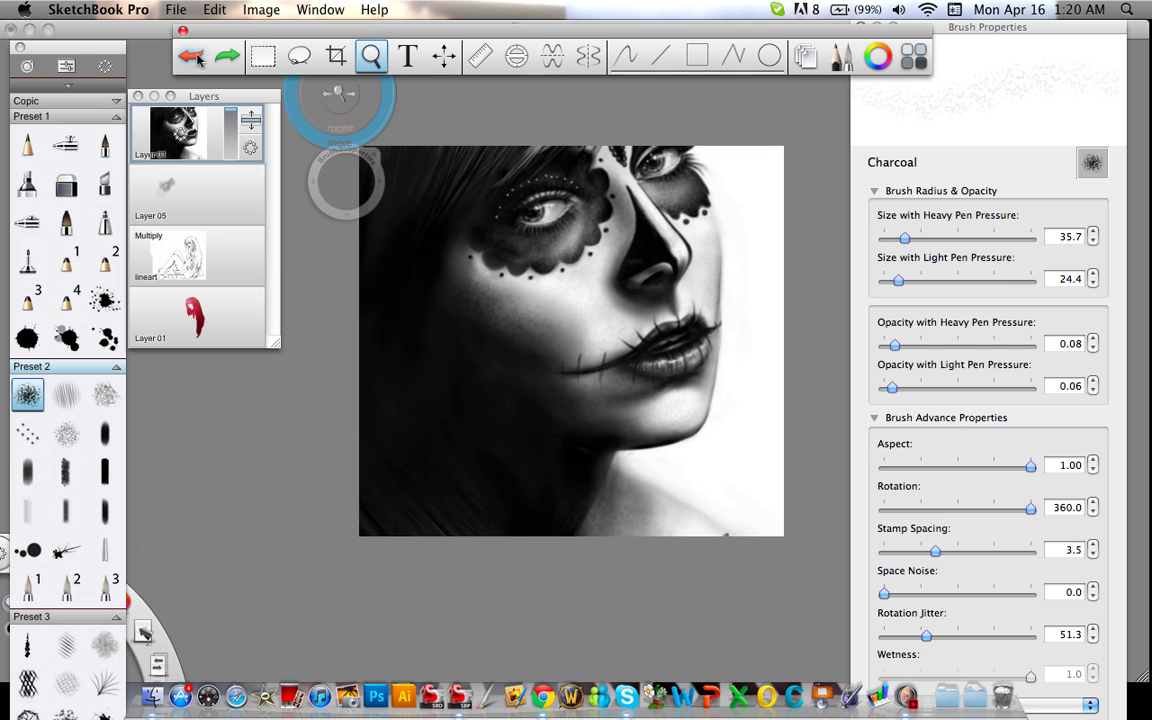
{"action": "left_click", "coordinate": [191, 56]}
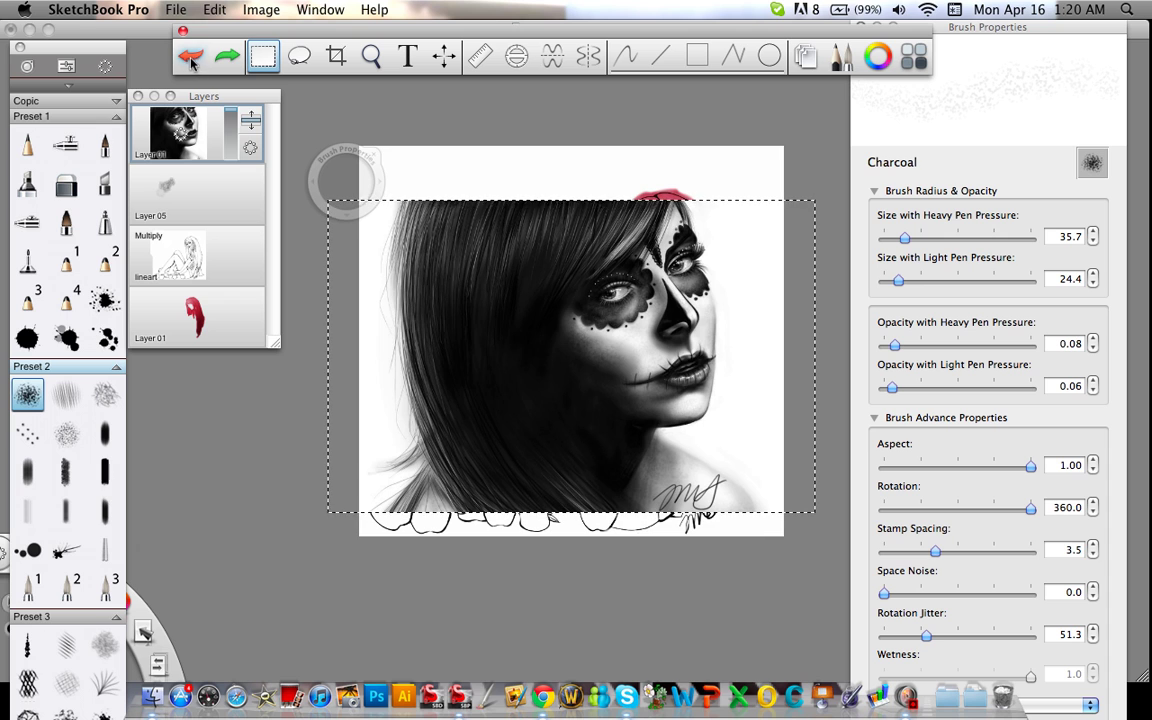
{"action": "left_click", "coordinate": [190, 57]}
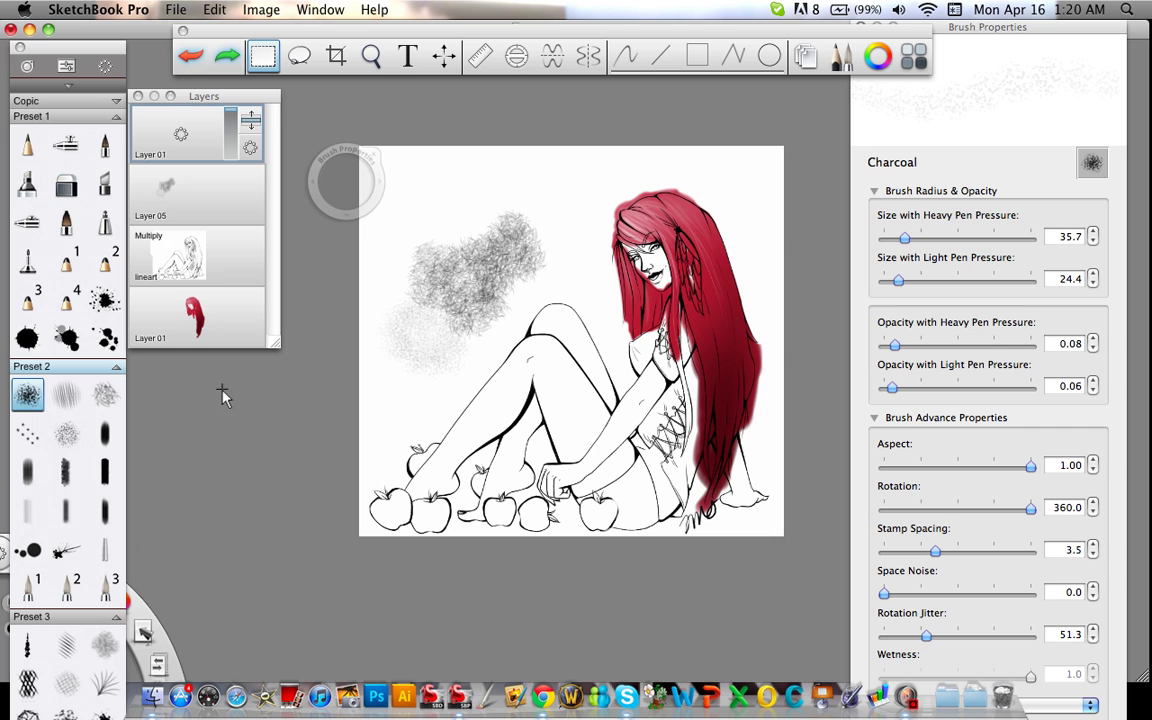
Paint a patch above the texture tests with Preset 3's Hr brush and a curved stroke below it with the feathery brush.
{"action": "left_click", "coordinate": [105, 644]}
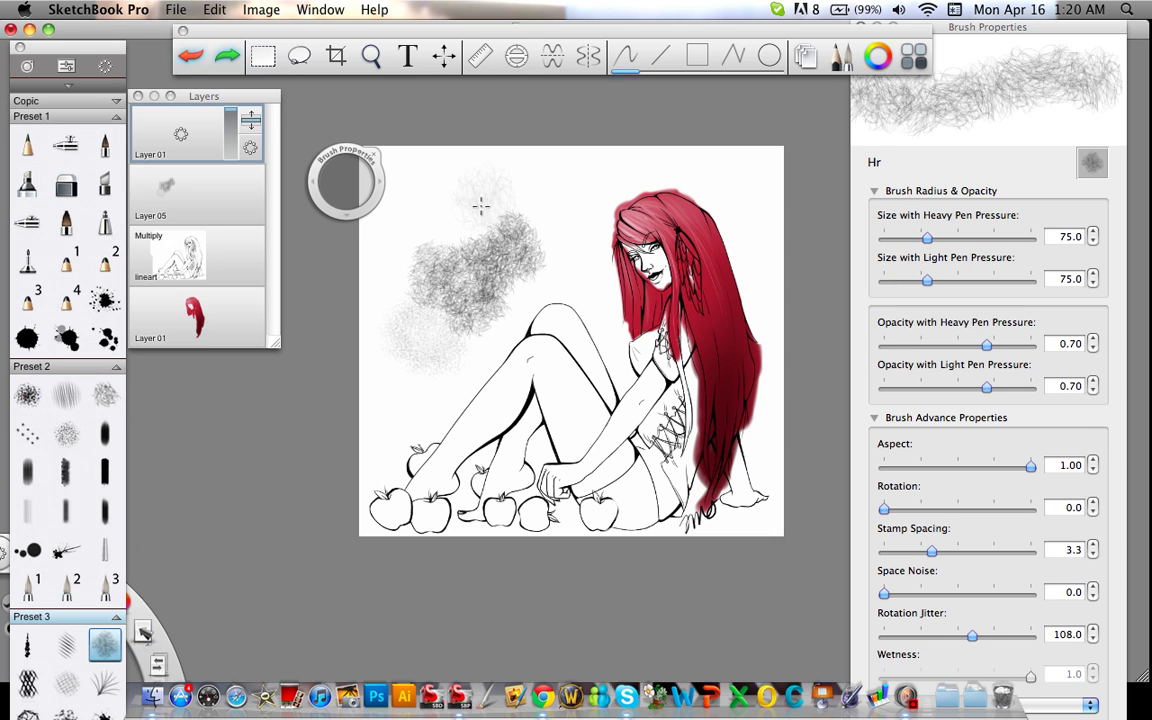
{"action": "mouse_move", "coordinate": [478, 200]}
{"action": "left_mouse_down"}
{"action": "mouse_move", "coordinate": [527, 200]}
{"action": "mouse_move", "coordinate": [548, 172]}
{"action": "left_mouse_up"}
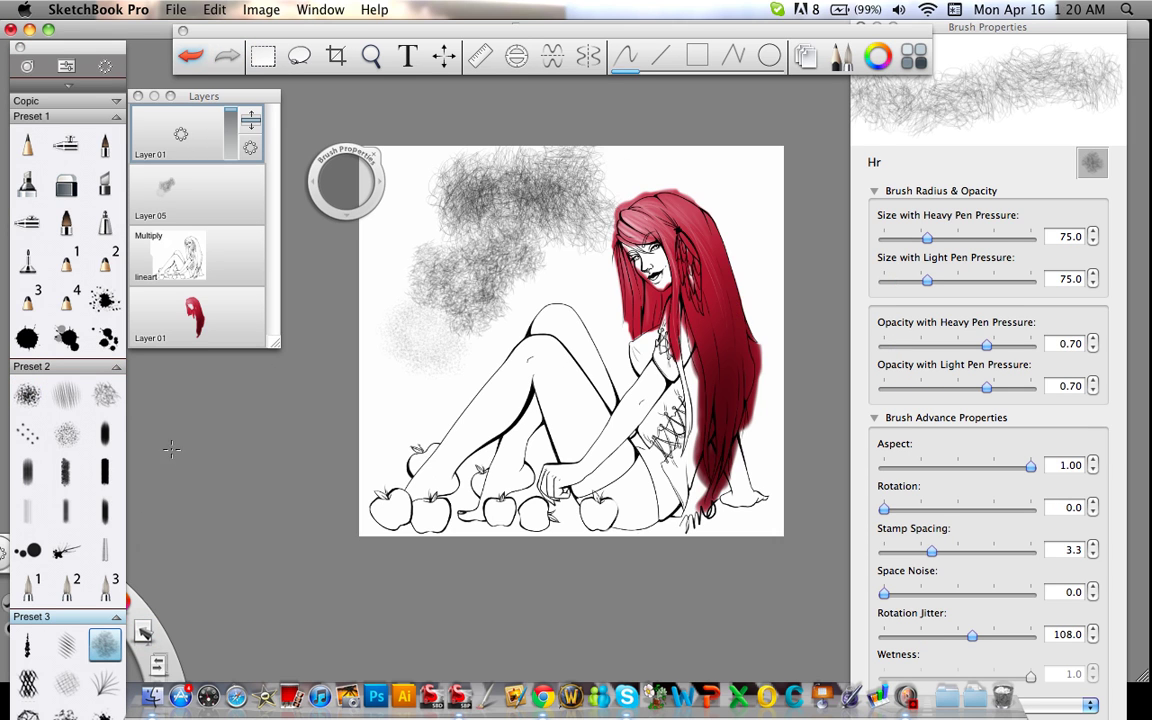
{"action": "left_click", "coordinate": [105, 684]}
{"action": "mouse_move", "coordinate": [397, 350]}
{"action": "left_mouse_down"}
{"action": "mouse_move", "coordinate": [558, 302]}
{"action": "mouse_move", "coordinate": [610, 255]}
{"action": "left_mouse_up"}
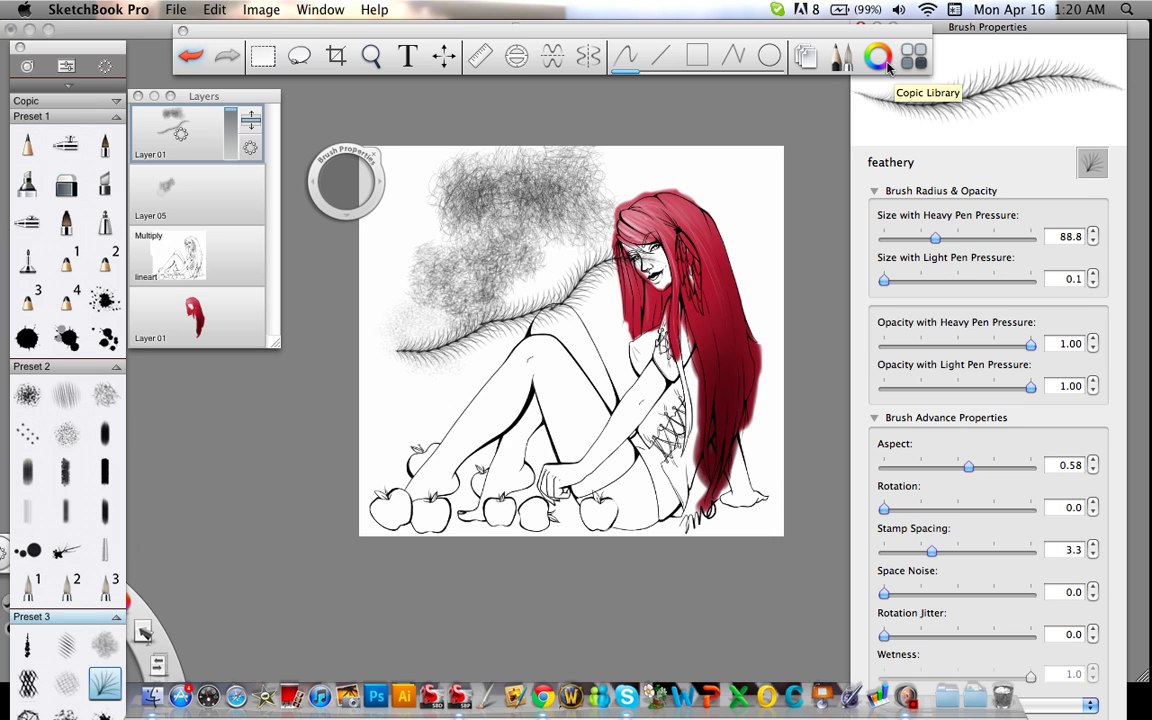
Examine the colour choosers one after another, from the colour wheel and crayons to the Apple palette and RGB sliders.
{"action": "left_click", "coordinate": [878, 57]}
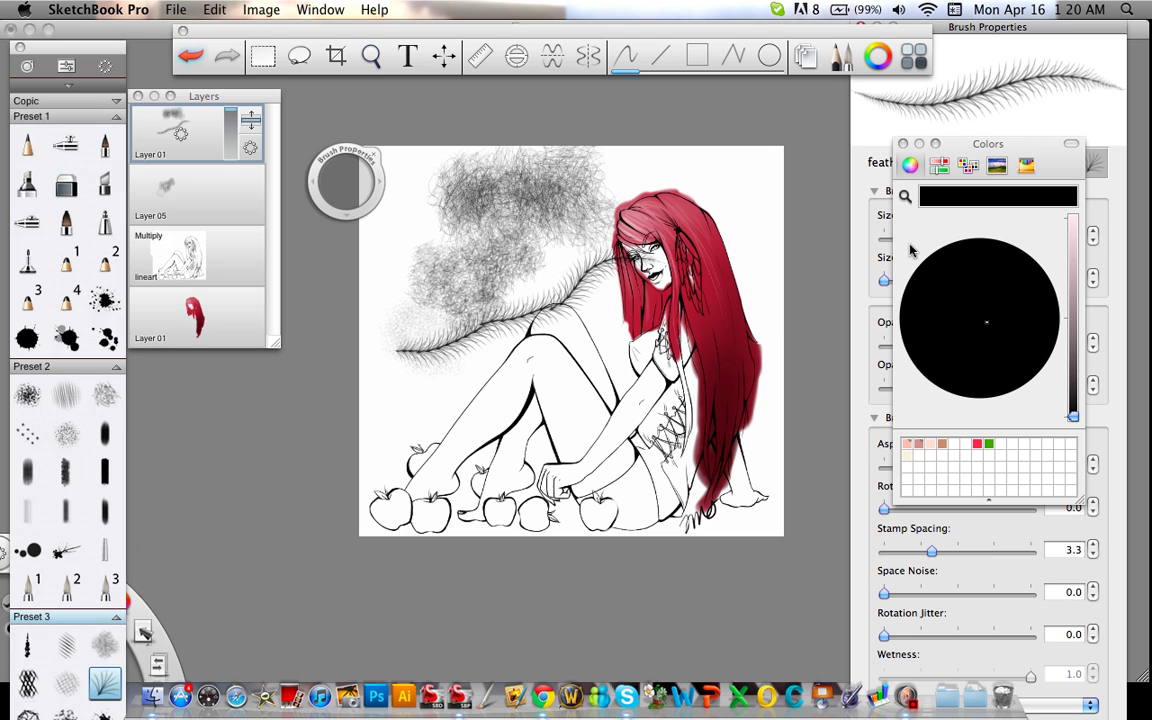
{"action": "left_click", "coordinate": [1026, 166]}
{"action": "left_click", "coordinate": [996, 166]}
{"action": "left_click", "coordinate": [968, 166]}
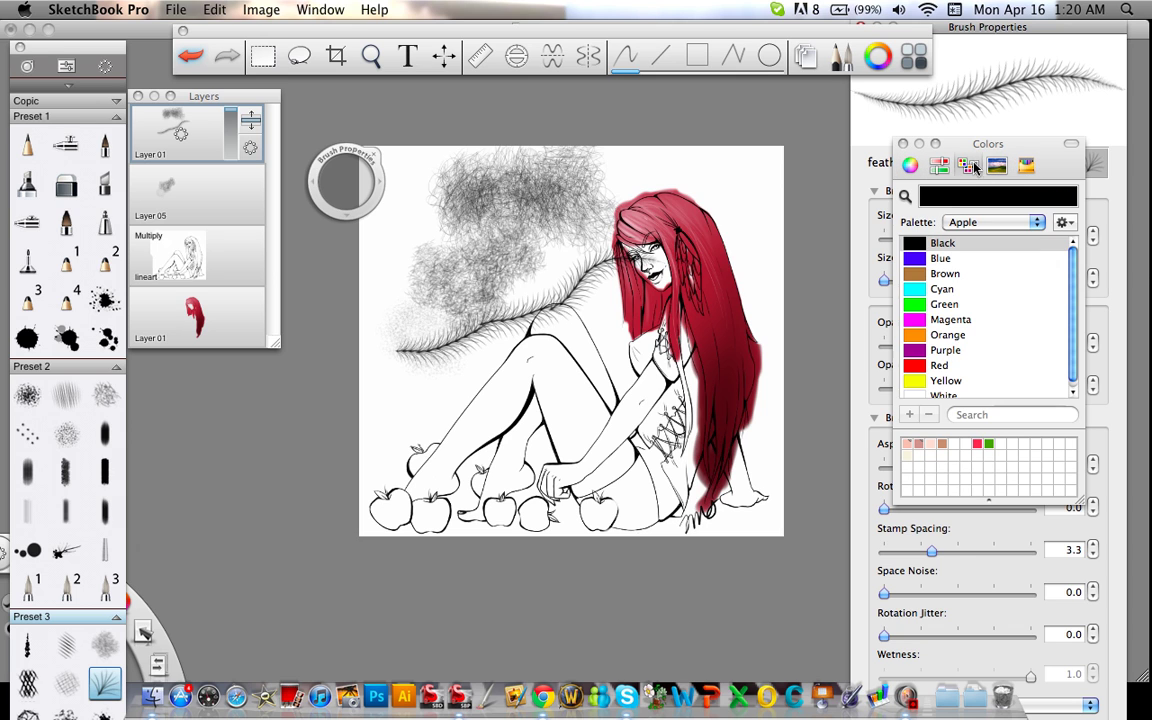
{"action": "left_click", "coordinate": [939, 166]}
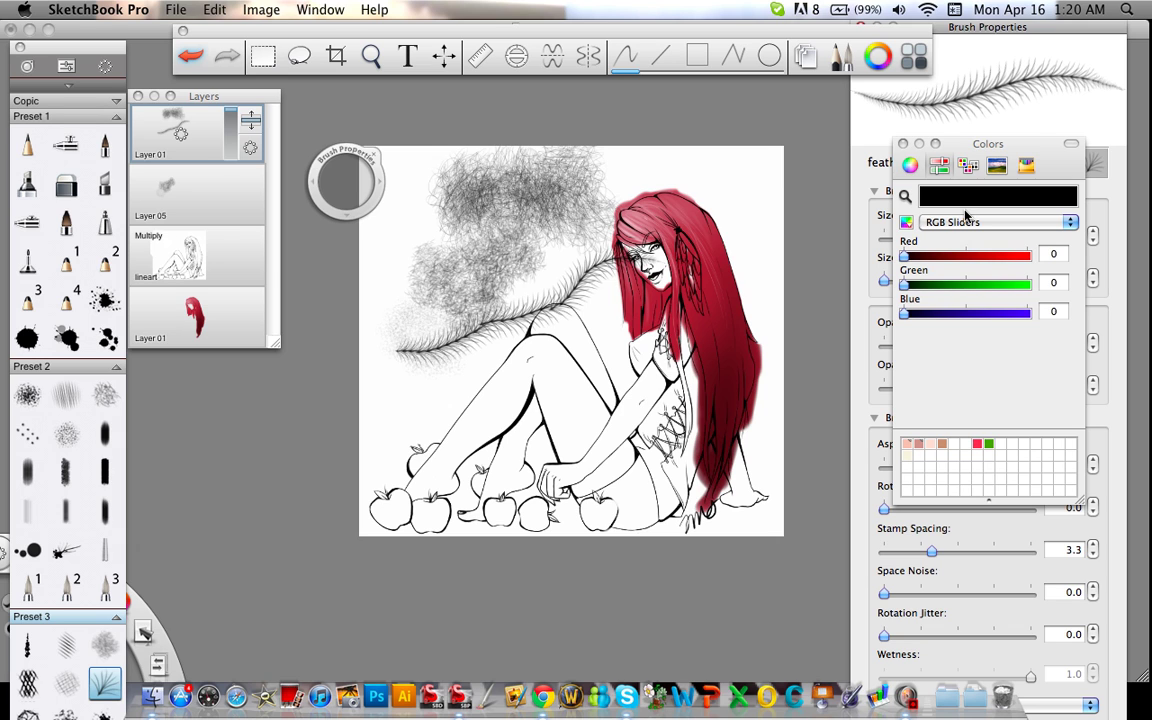
Delete the two brush test layers above lineart and add an empty layer between lineart and the red hair layer.
{"action": "left_click", "coordinate": [234, 310]}
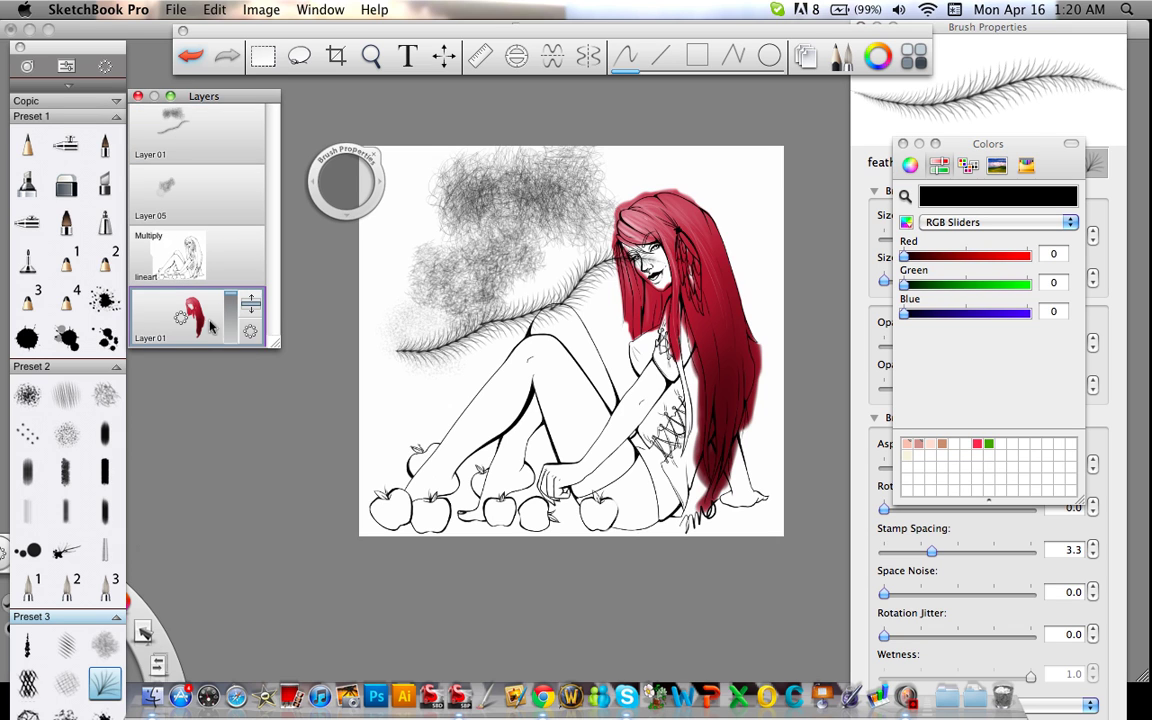
{"action": "left_click", "coordinate": [324, 325]}
{"action": "left_click", "coordinate": [262, 240]}
{"action": "mouse_move", "coordinate": [205, 128]}
{"action": "left_mouse_down"}
{"action": "mouse_move", "coordinate": [247, 80]}
{"action": "mouse_move", "coordinate": [257, 116]}
{"action": "left_mouse_up"}
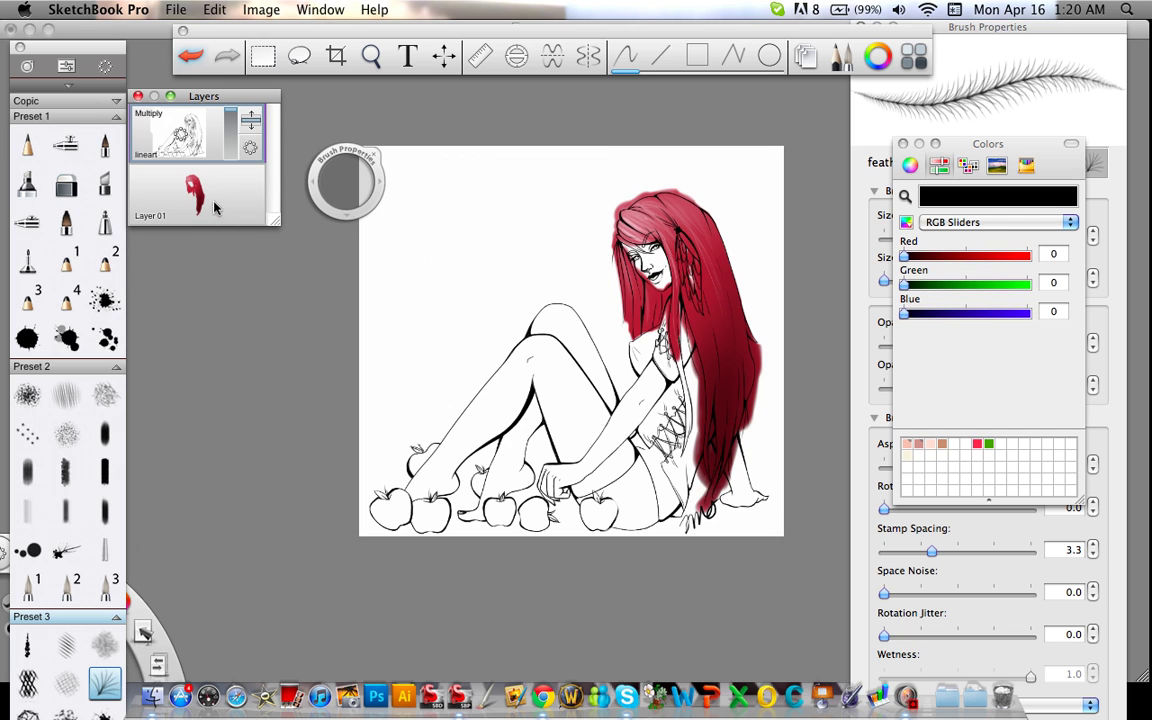
{"action": "left_click_drag", "start_coordinate": [222, 210], "coordinate": [221, 168]}
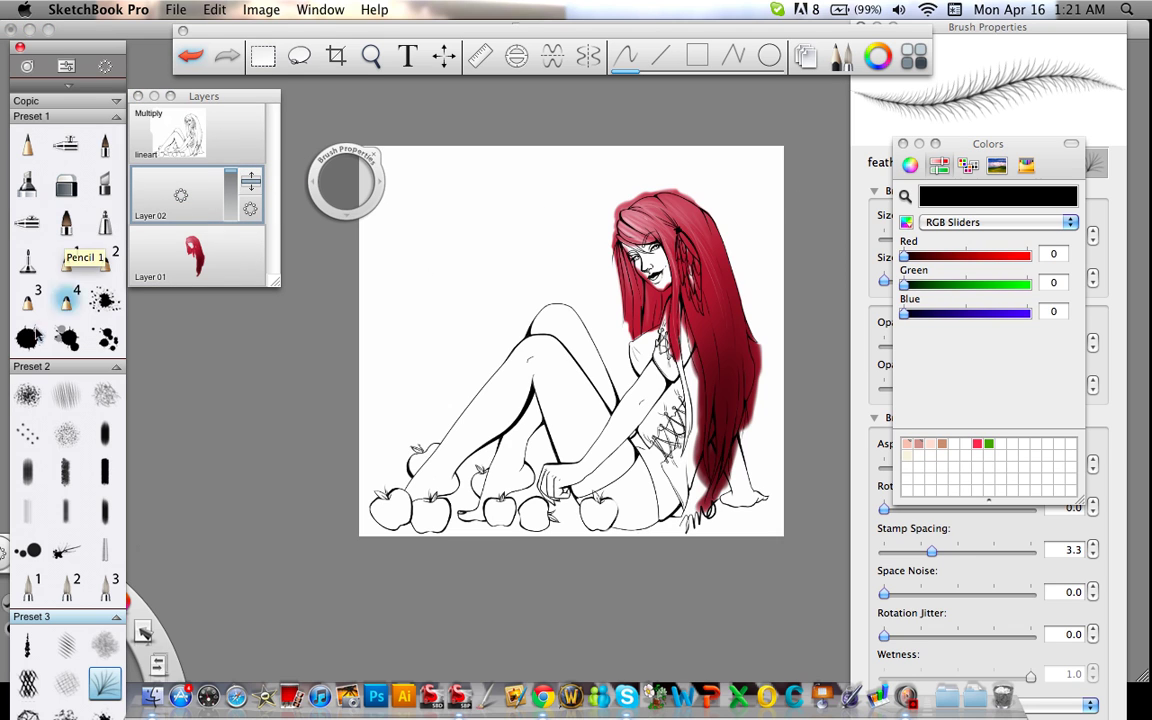
Collapse the Preset 2 and Preset 3 brush sets and select the Hard Pencil from Preset 1.
{"action": "left_click", "coordinate": [112, 367]}
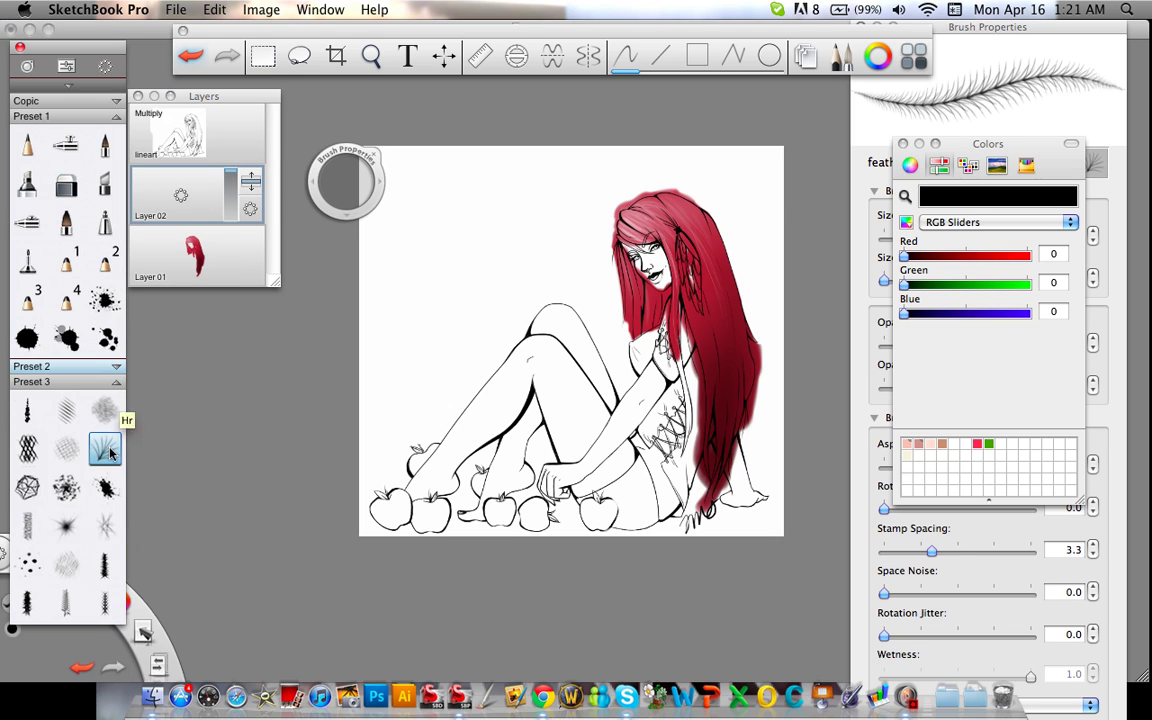
{"action": "left_click", "coordinate": [114, 382]}
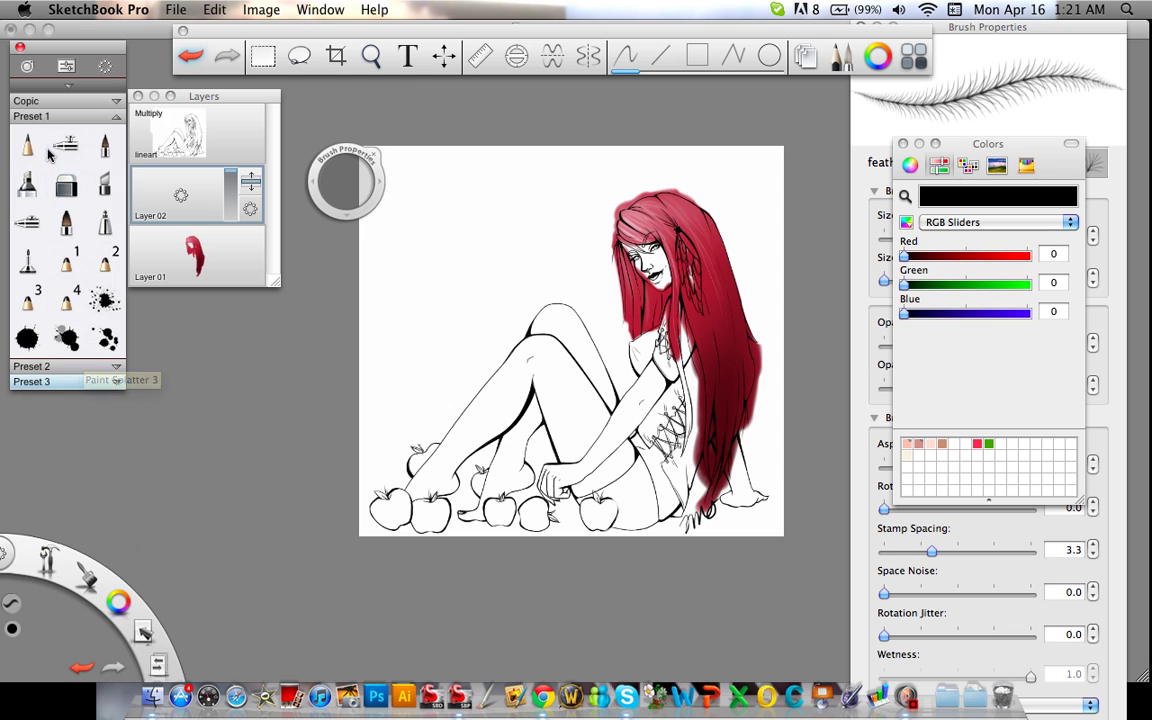
{"action": "left_click", "coordinate": [27, 145]}
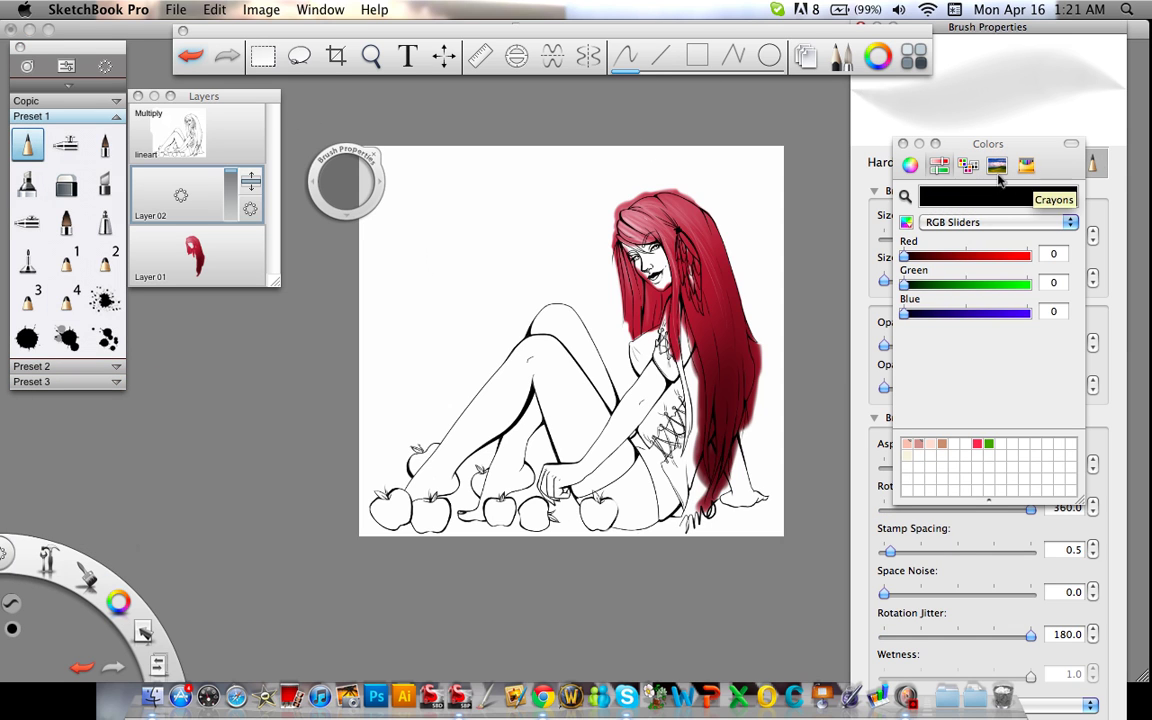
{"action": "left_click", "coordinate": [903, 144]}
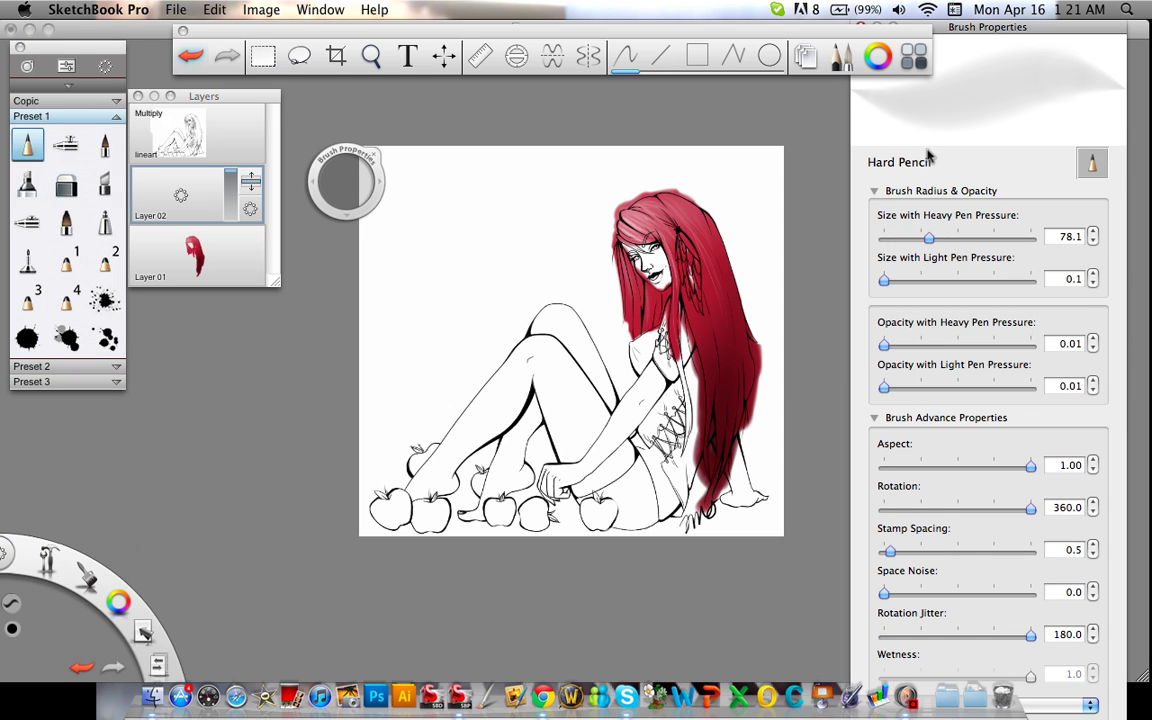
Set the Hard Pencil's heavy-pressure opacity to 1.00 and its heavy-pressure size to 53.6, and close the brush properties.
{"action": "left_click", "coordinate": [940, 35]}
{"action": "mouse_move", "coordinate": [930, 236]}
{"action": "left_mouse_down"}
{"action": "mouse_move", "coordinate": [1047, 267]}
{"action": "mouse_move", "coordinate": [938, 258]}
{"action": "left_mouse_up"}
{"action": "left_click_drag", "start_coordinate": [884, 344], "coordinate": [1035, 344]}
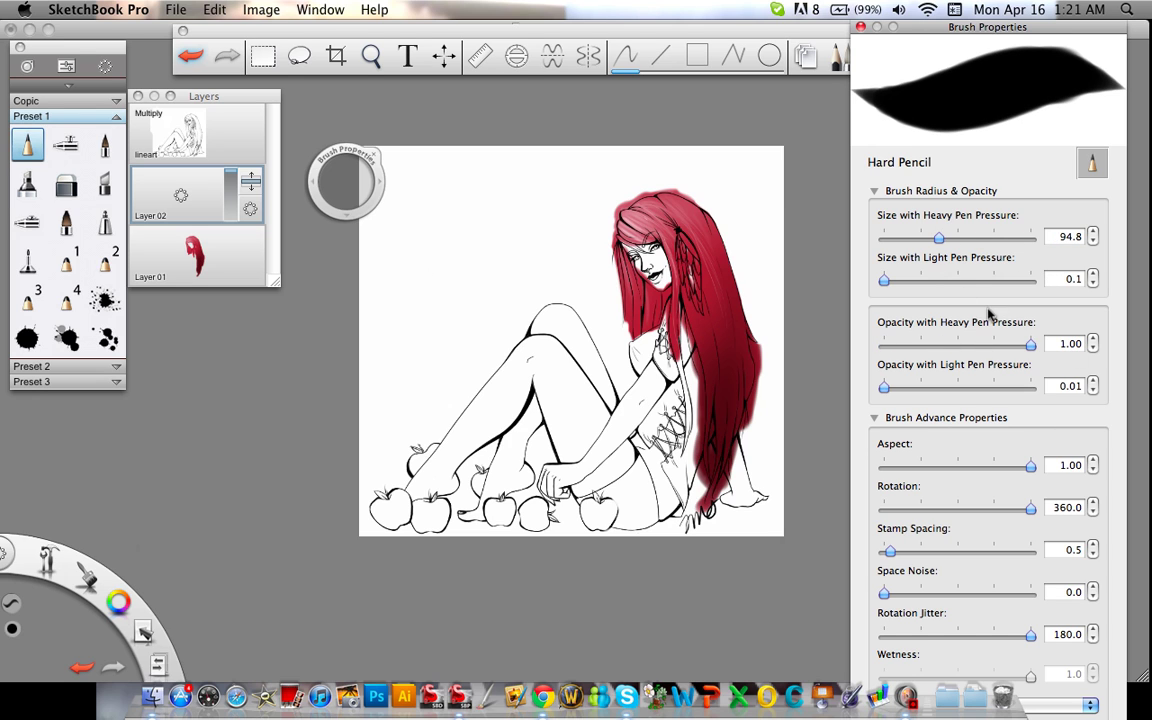
{"action": "left_click_drag", "start_coordinate": [938, 237], "coordinate": [872, 243]}
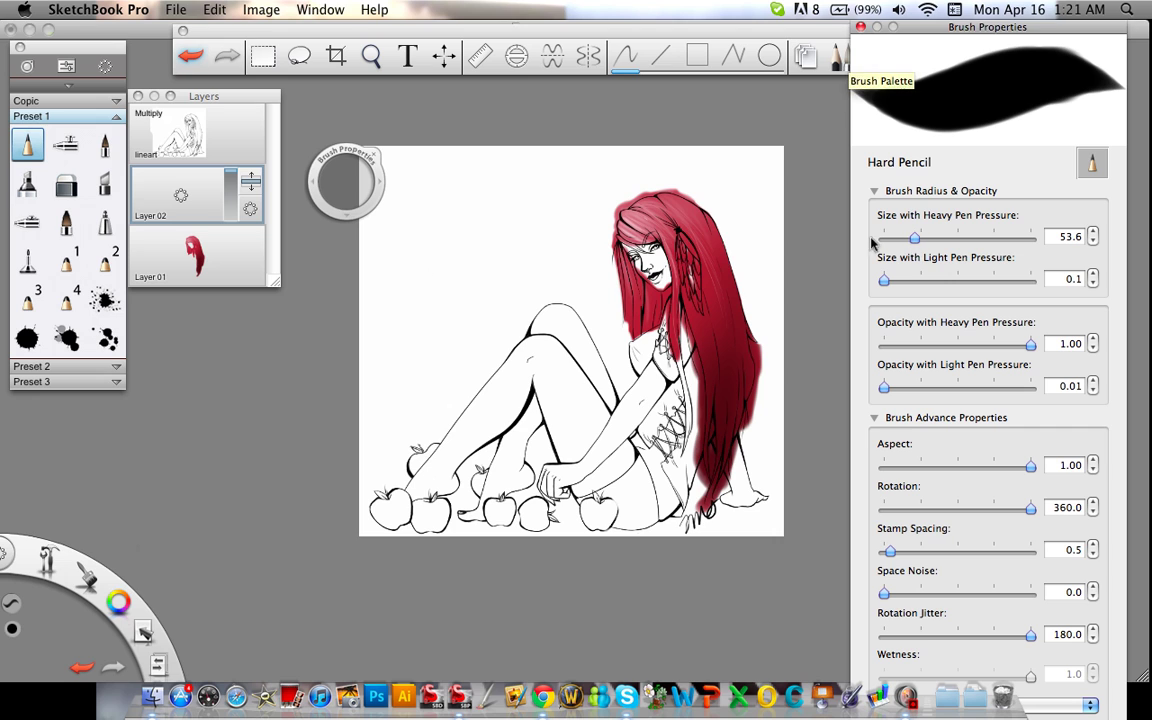
{"action": "left_click", "coordinate": [860, 27]}
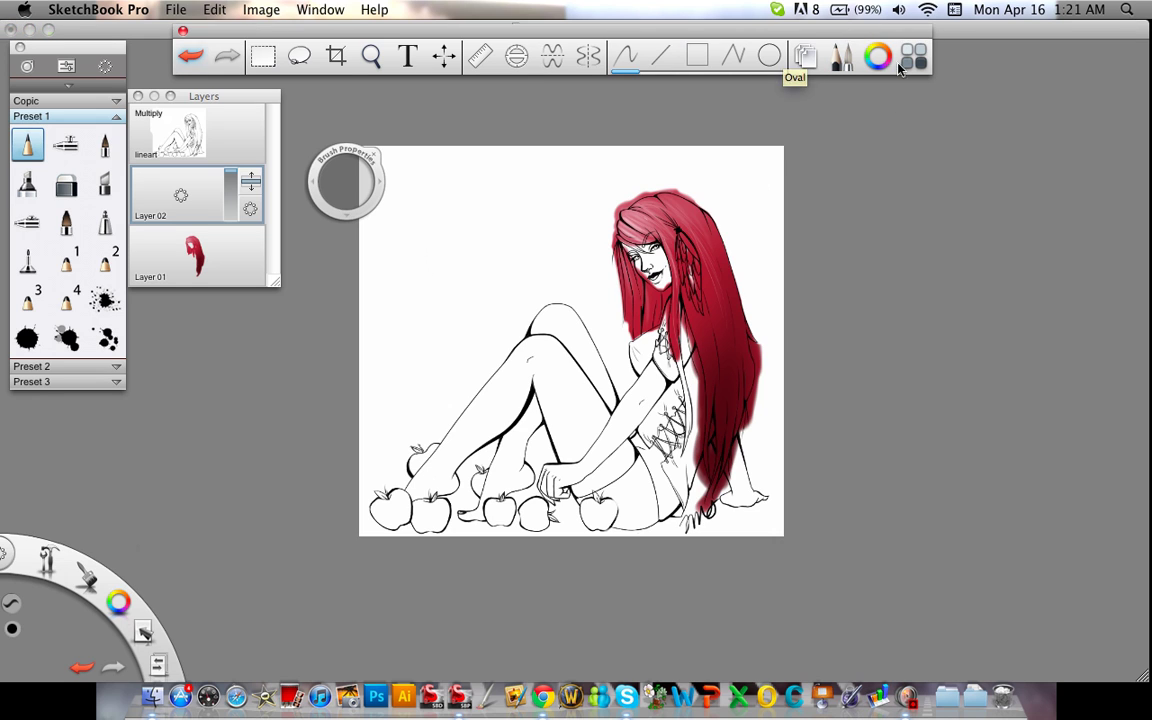
Choose a light pink brush colour on the colour wheel.
{"action": "left_click", "coordinate": [878, 56]}
{"action": "left_click", "coordinate": [1009, 331]}
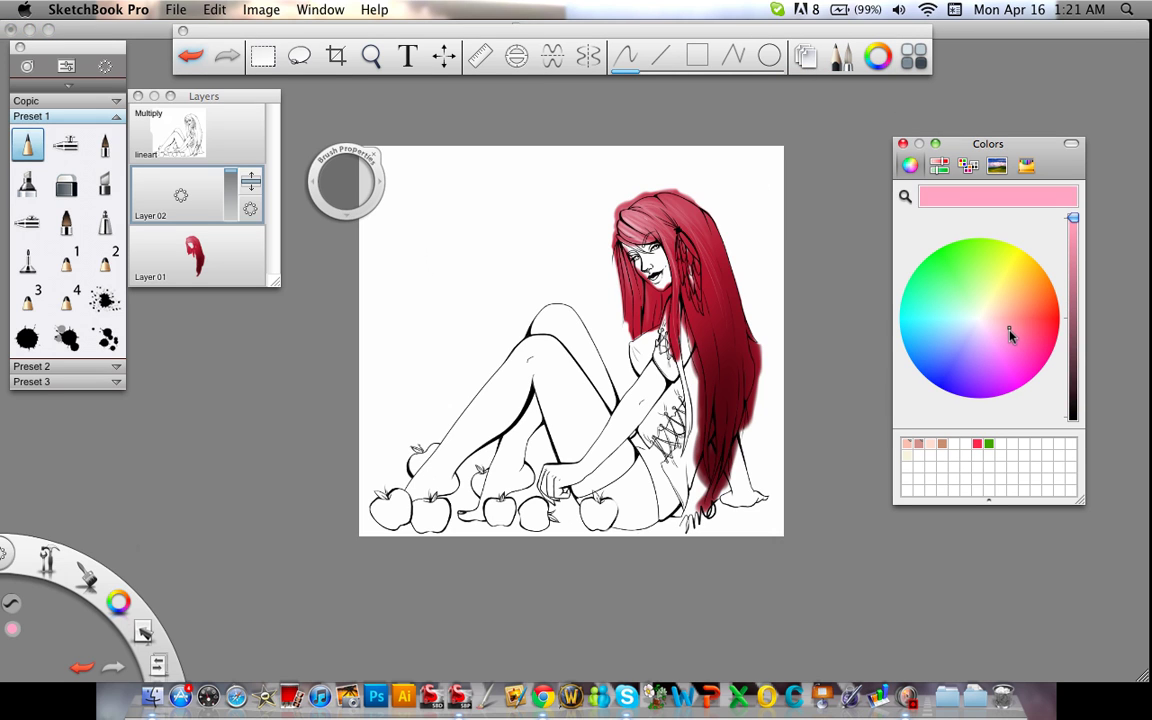
Choose a light peach colour and paint flat skin tone over the legs, arms, face, hand, chest and midriff beneath the lineart.
{"action": "left_click", "coordinate": [1006, 314]}
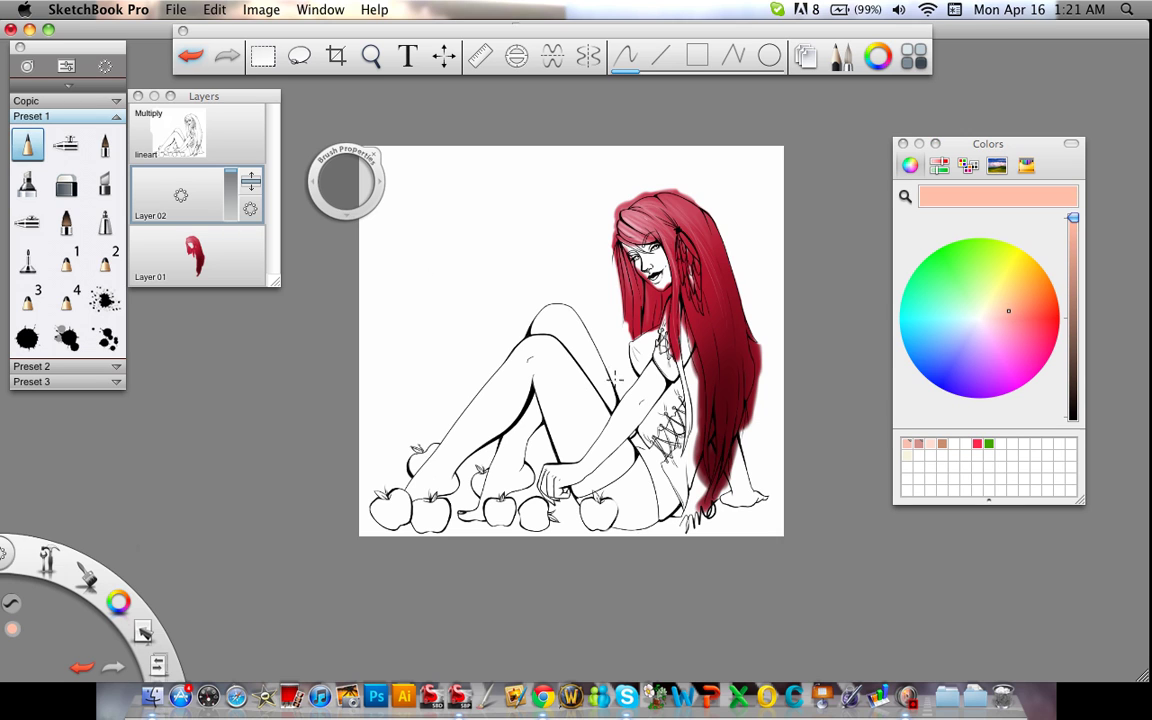
{"action": "mouse_move", "coordinate": [614, 377]}
{"action": "left_mouse_down"}
{"action": "mouse_move", "coordinate": [560, 385]}
{"action": "mouse_move", "coordinate": [540, 405]}
{"action": "mouse_move", "coordinate": [550, 440]}
{"action": "mouse_move", "coordinate": [592, 466]}
{"action": "mouse_move", "coordinate": [556, 425]}
{"action": "mouse_move", "coordinate": [580, 390]}
{"action": "mouse_move", "coordinate": [525, 320]}
{"action": "mouse_move", "coordinate": [548, 330]}
{"action": "mouse_move", "coordinate": [465, 335]}
{"action": "mouse_move", "coordinate": [385, 410]}
{"action": "mouse_move", "coordinate": [365, 450]}
{"action": "mouse_move", "coordinate": [418, 445]}
{"action": "mouse_move", "coordinate": [440, 400]}
{"action": "mouse_move", "coordinate": [475, 372]}
{"action": "mouse_move", "coordinate": [430, 465]}
{"action": "mouse_move", "coordinate": [494, 489]}
{"action": "mouse_move", "coordinate": [475, 405]}
{"action": "mouse_move", "coordinate": [470, 462]}
{"action": "left_mouse_up"}
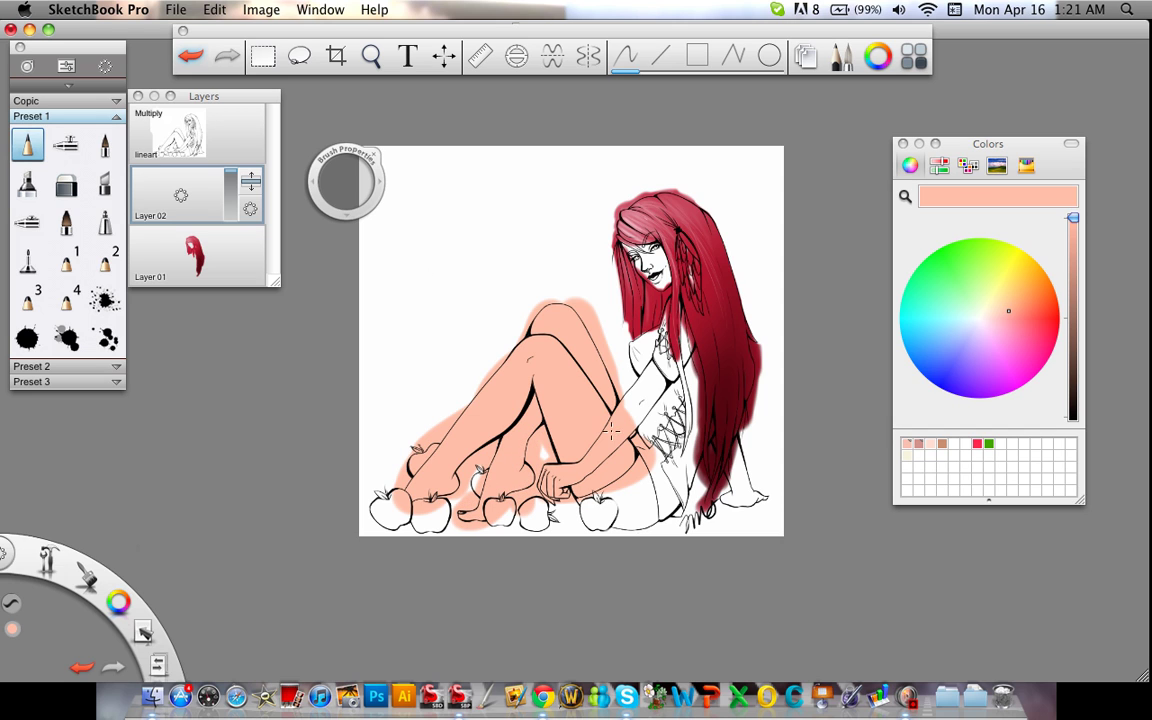
{"action": "mouse_move", "coordinate": [611, 429]}
{"action": "left_mouse_down"}
{"action": "mouse_move", "coordinate": [645, 385]}
{"action": "mouse_move", "coordinate": [635, 400]}
{"action": "left_mouse_up"}
{"action": "mouse_move", "coordinate": [645, 245]}
{"action": "left_mouse_down"}
{"action": "mouse_move", "coordinate": [650, 258]}
{"action": "mouse_move", "coordinate": [655, 240]}
{"action": "left_mouse_up"}
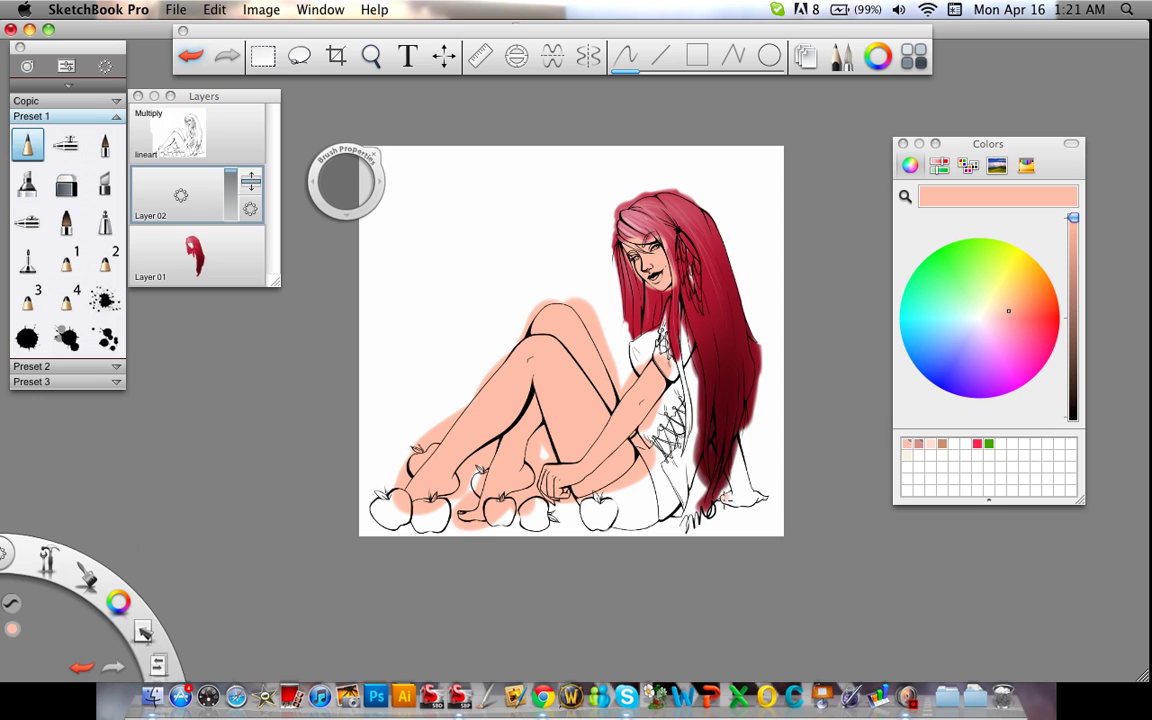
{"action": "mouse_move", "coordinate": [722, 500]}
{"action": "left_mouse_down"}
{"action": "mouse_move", "coordinate": [768, 489]}
{"action": "mouse_move", "coordinate": [734, 478]}
{"action": "left_mouse_up"}
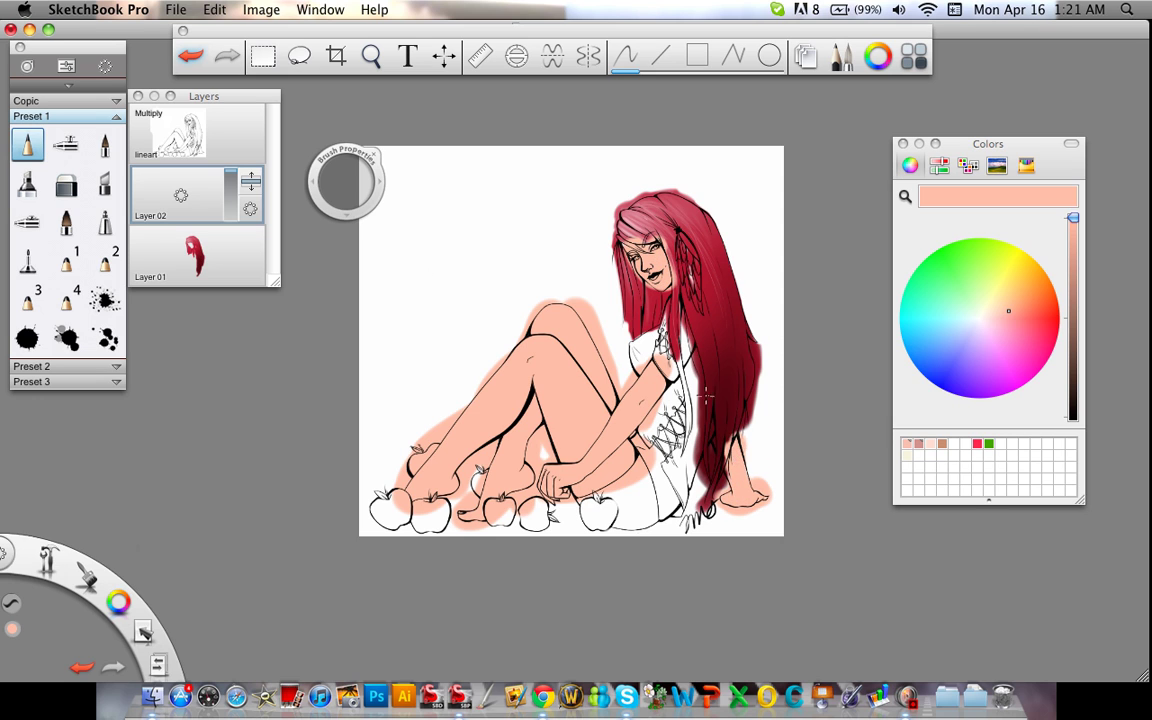
{"action": "mouse_move", "coordinate": [660, 470]}
{"action": "left_mouse_down"}
{"action": "mouse_move", "coordinate": [668, 525]}
{"action": "mouse_move", "coordinate": [655, 450]}
{"action": "mouse_move", "coordinate": [665, 420]}
{"action": "left_mouse_up"}
{"action": "left_click_drag", "start_coordinate": [660, 340], "coordinate": [668, 346]}
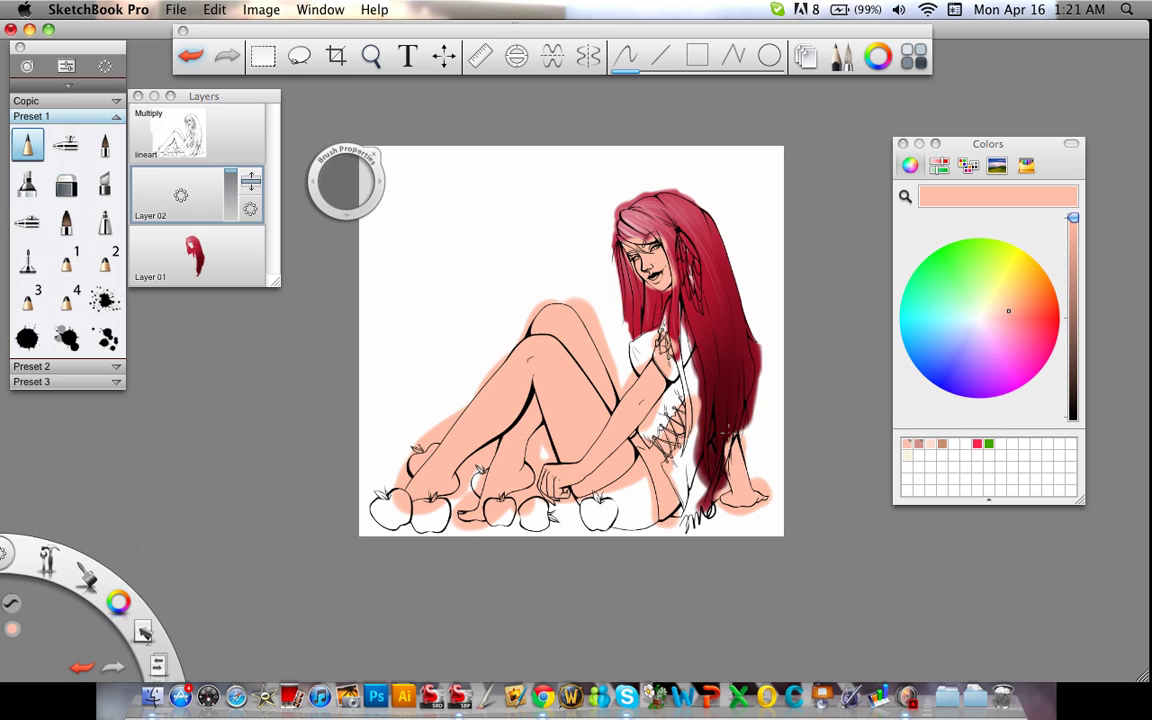
Lock the transparency of the skin layer and darken the brush colour to a dusky pink for shading.
{"action": "left_click", "coordinate": [225, 216]}
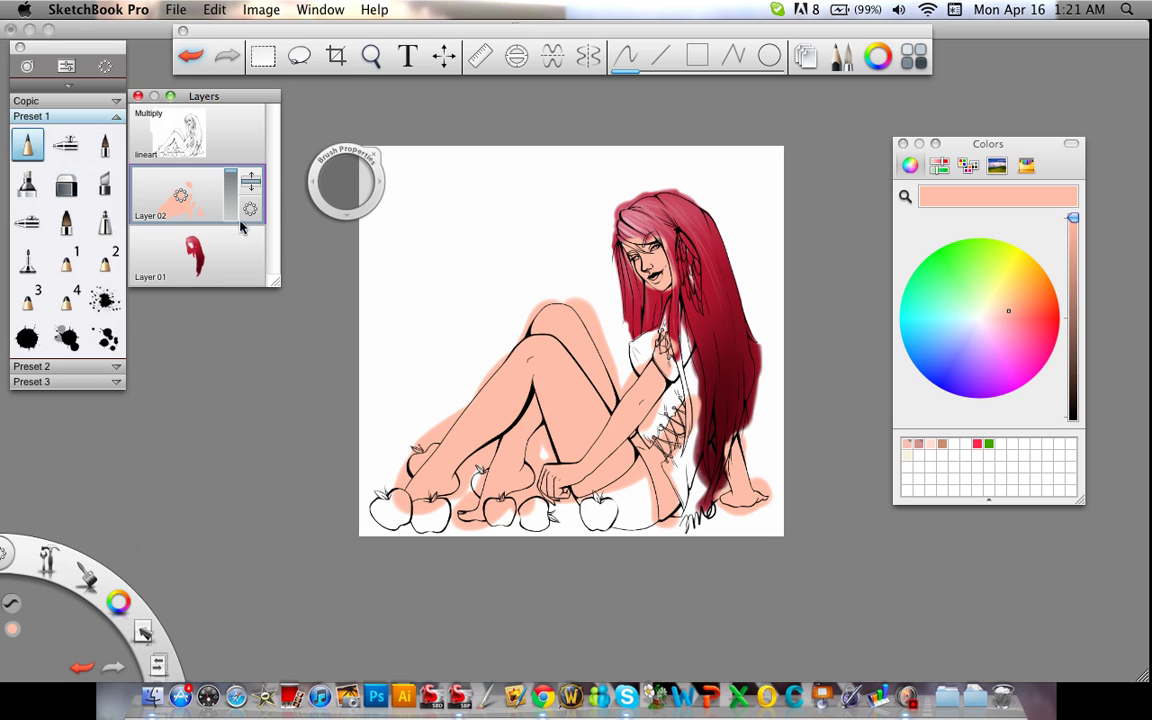
{"action": "left_click", "coordinate": [232, 198]}
{"action": "left_click", "coordinate": [254, 168]}
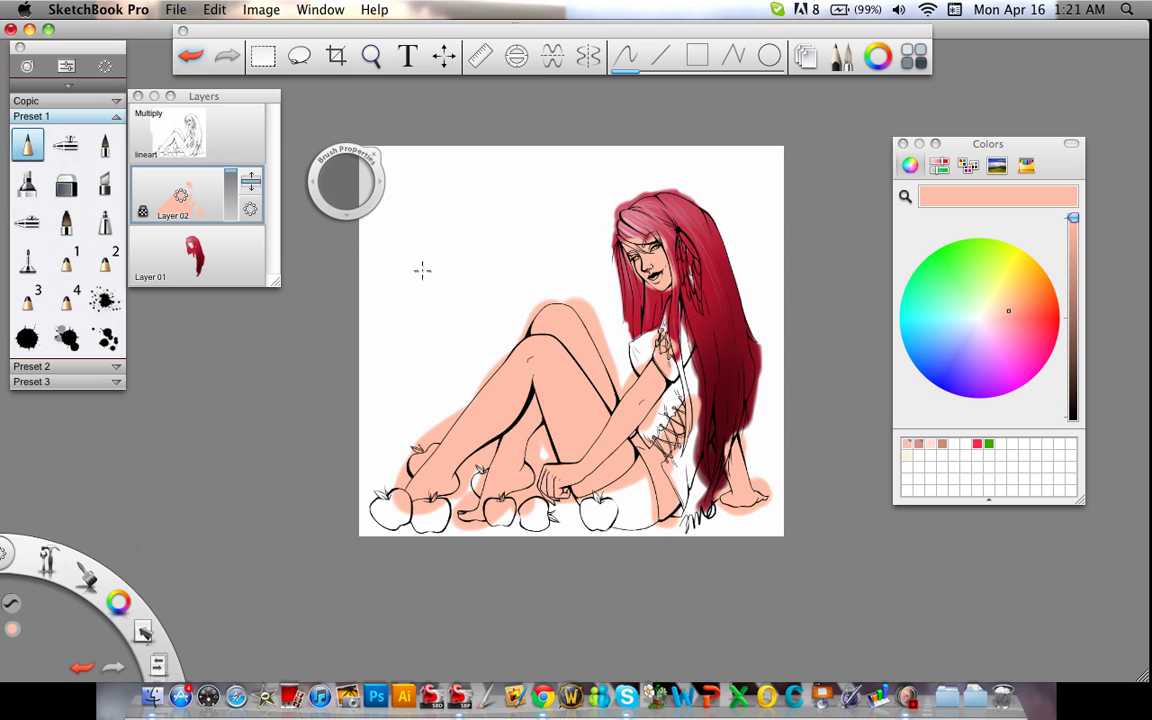
{"action": "left_click_drag", "start_coordinate": [1073, 217], "coordinate": [1073, 270]}
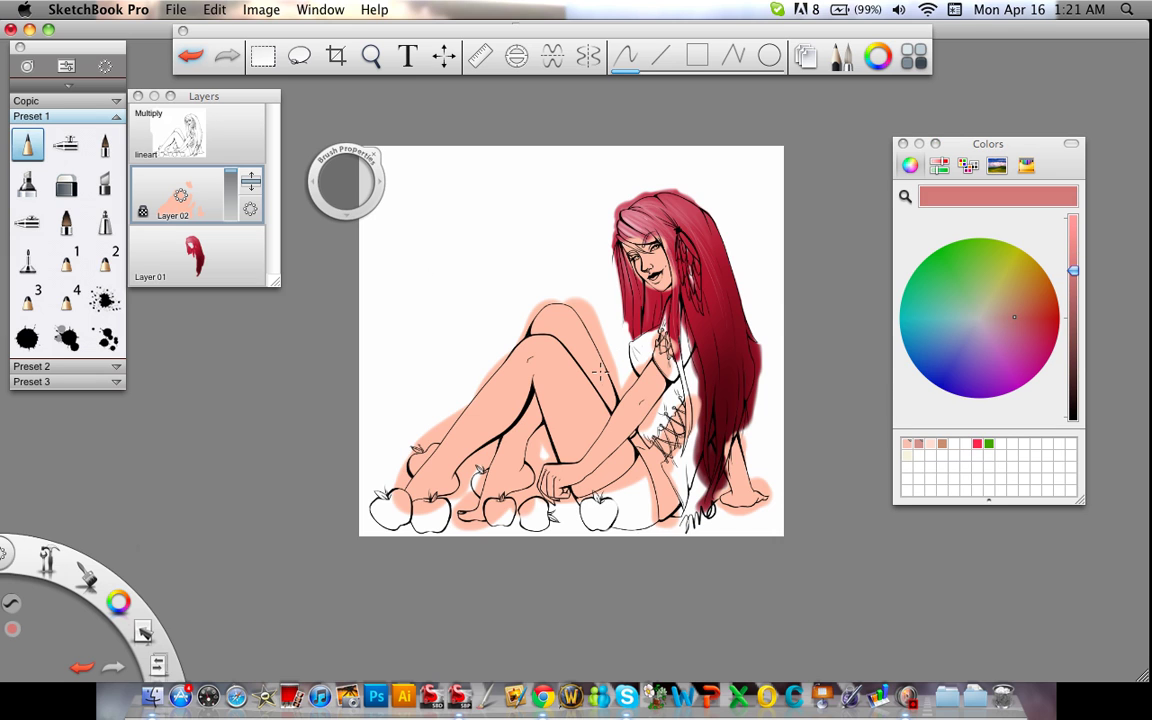
Try a Hard Pencil shading stroke along the underside of the thigh and undo it.
{"action": "mouse_move", "coordinate": [551, 427]}
{"action": "left_mouse_down"}
{"action": "mouse_move", "coordinate": [574, 501]}
{"action": "mouse_move", "coordinate": [540, 383]}
{"action": "left_mouse_up"}
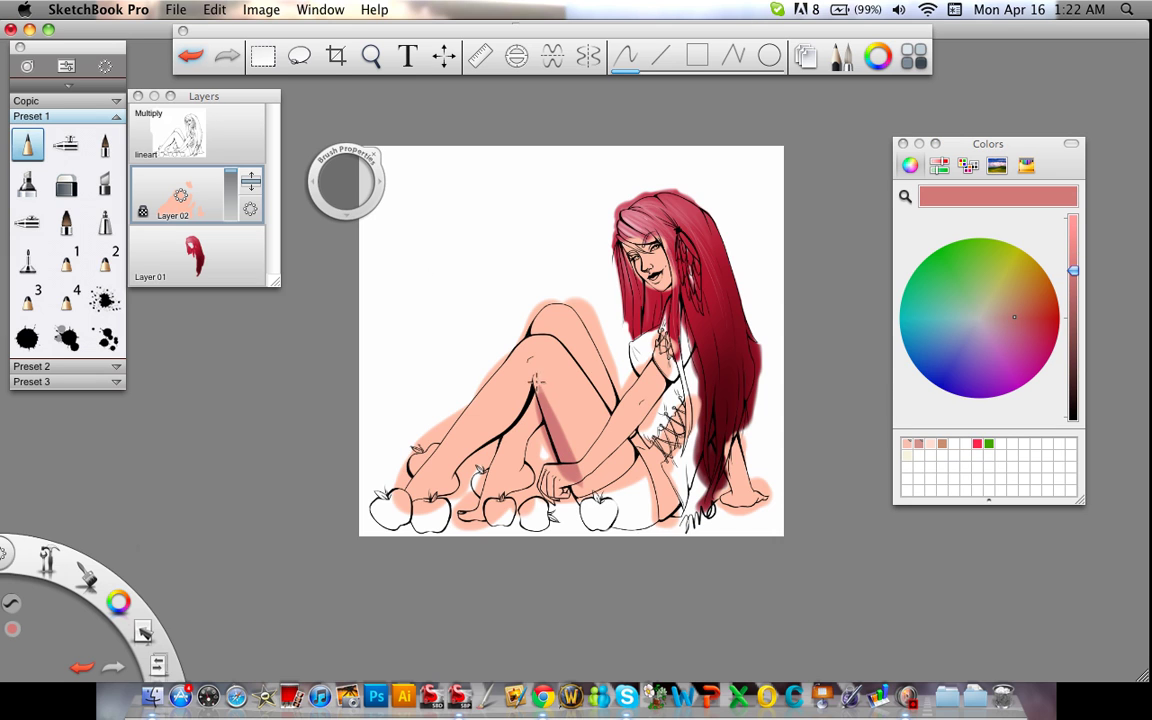
{"action": "left_click", "coordinate": [193, 60]}
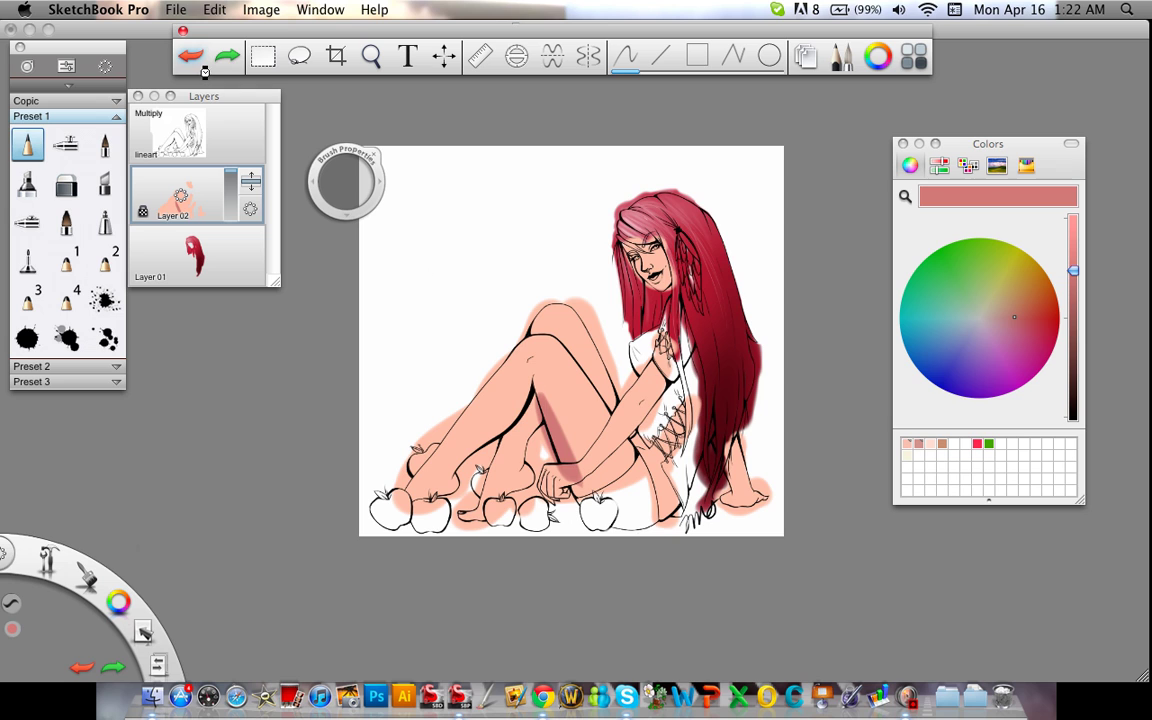
{"action": "left_click", "coordinate": [196, 60]}
{"action": "left_click", "coordinate": [196, 60]}
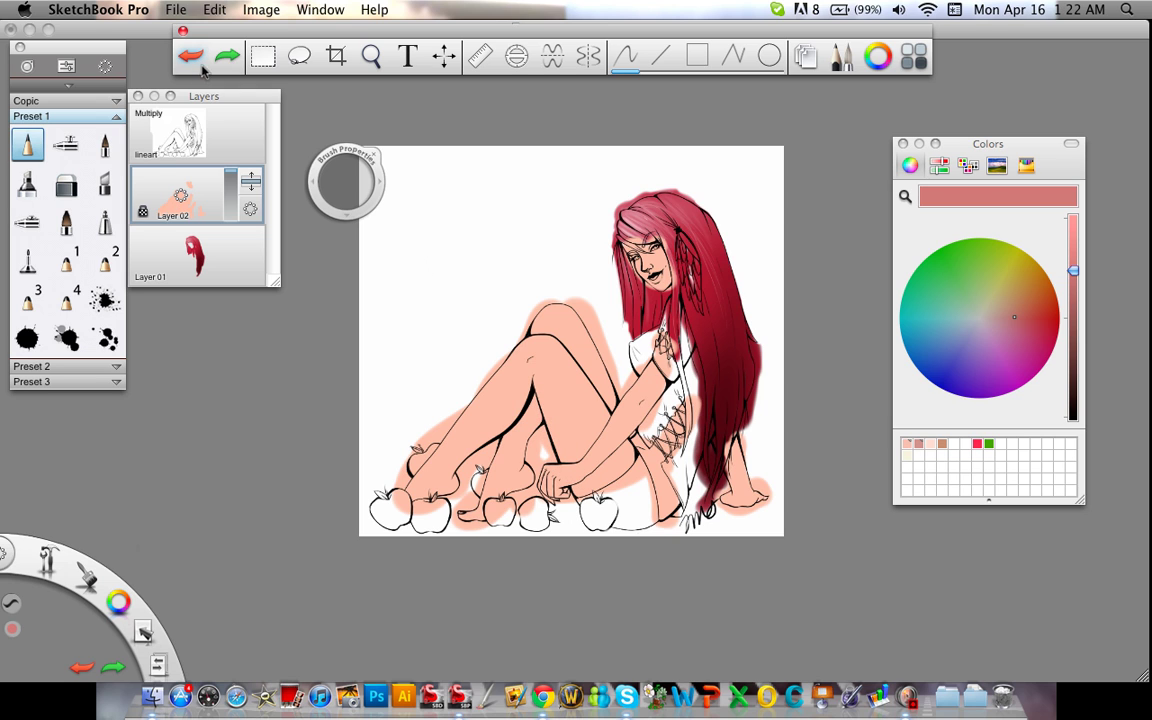
Collapse Preset 1, expand the default brushes, and set the Airbrush to size 32.8 with 26% flow.
{"action": "left_click", "coordinate": [115, 104]}
{"action": "left_click", "coordinate": [80, 96]}
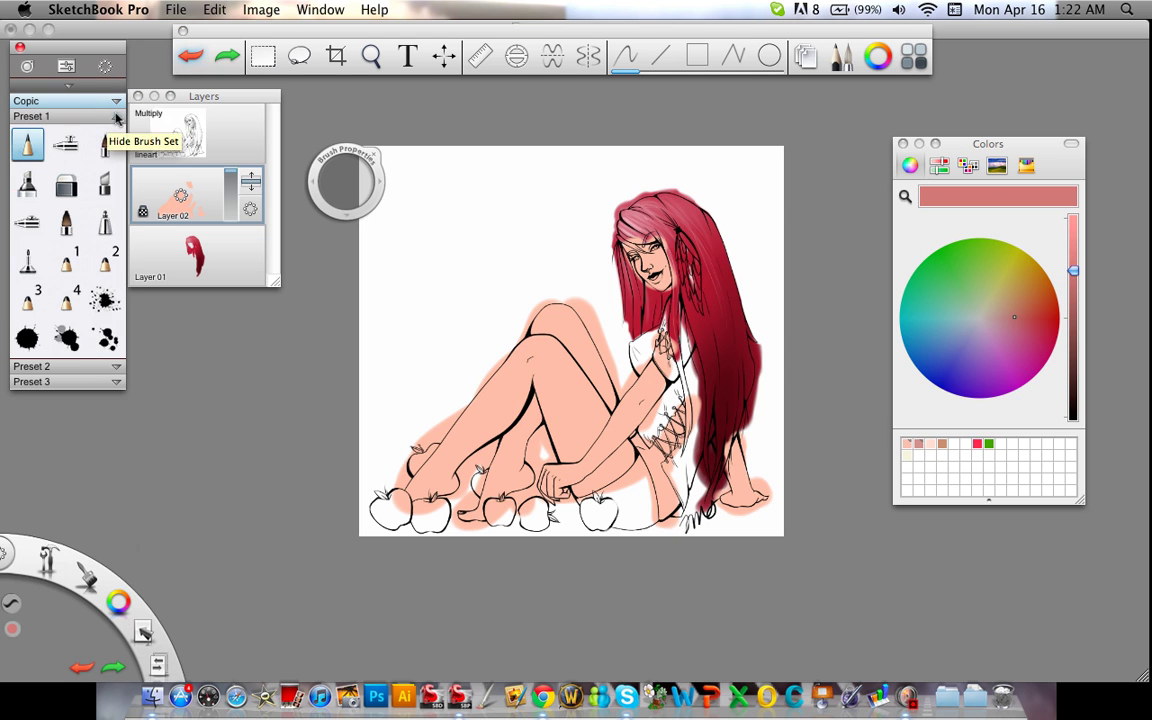
{"action": "left_click", "coordinate": [116, 118]}
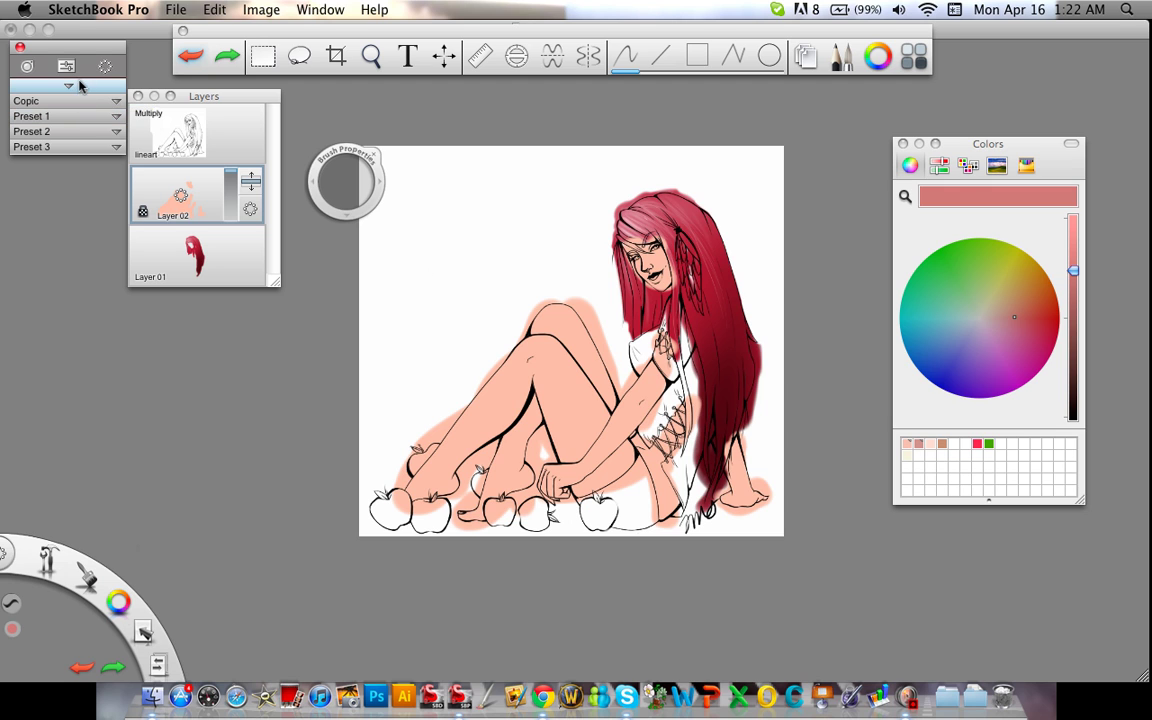
{"action": "left_click", "coordinate": [70, 87]}
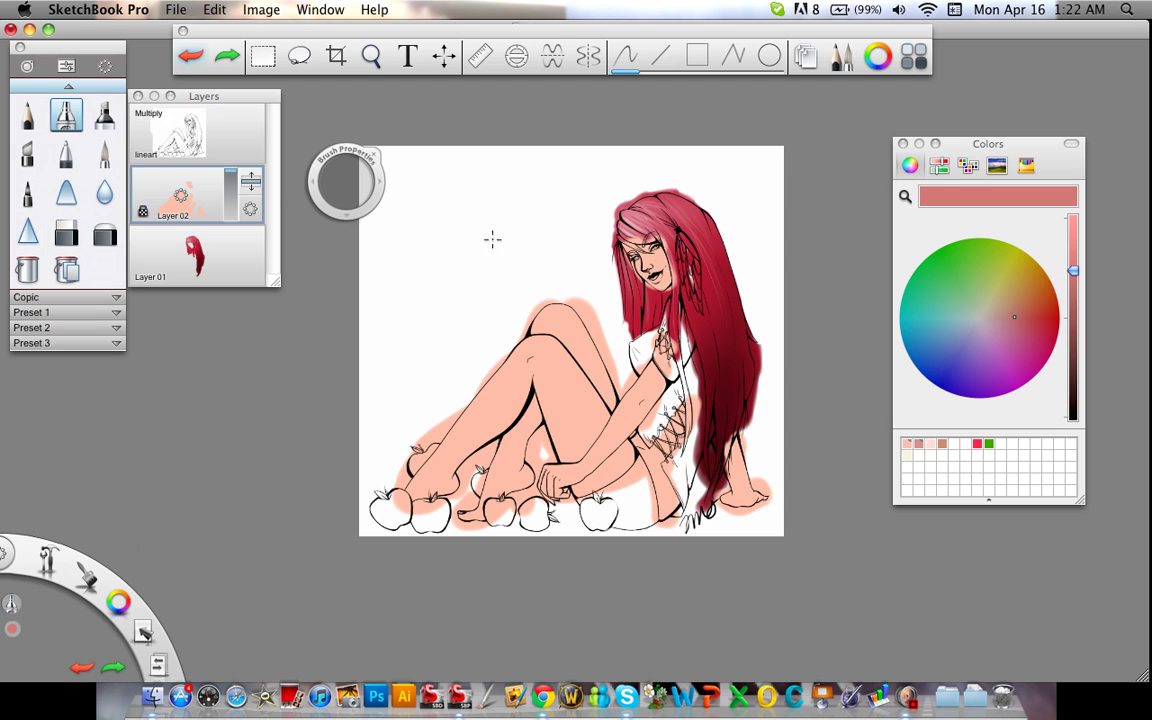
{"action": "left_click", "coordinate": [345, 180]}
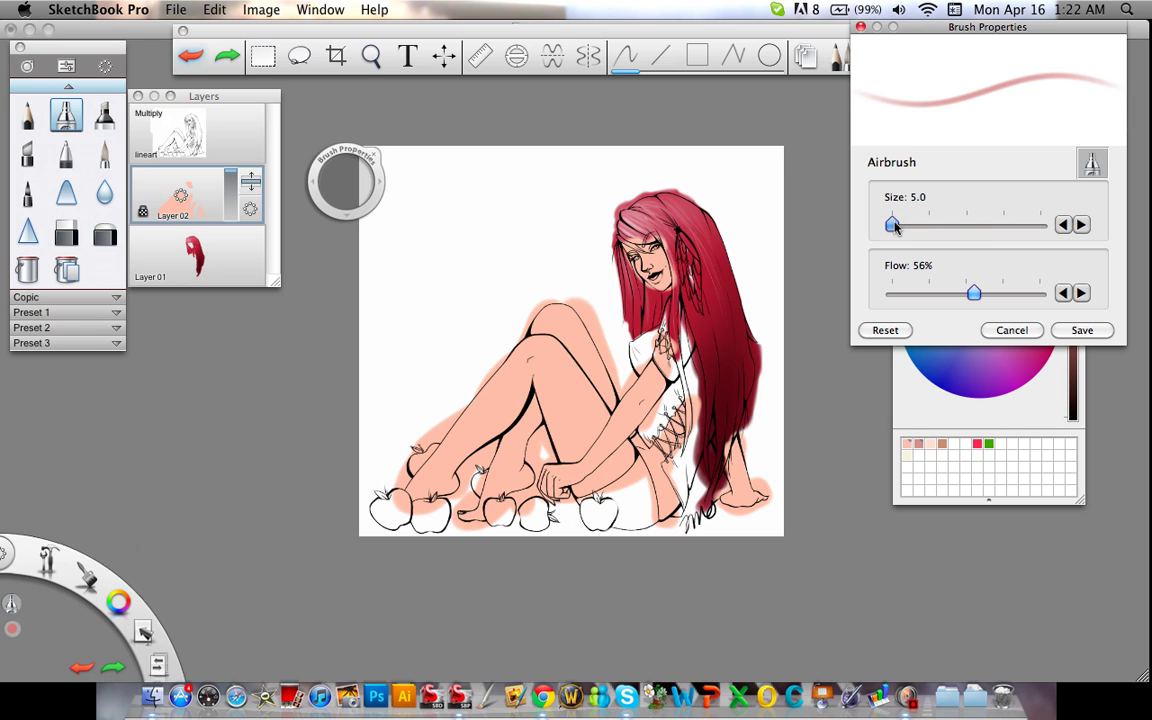
{"action": "left_click_drag", "start_coordinate": [893, 225], "coordinate": [908, 225]}
{"action": "left_click_drag", "start_coordinate": [972, 293], "coordinate": [926, 294]}
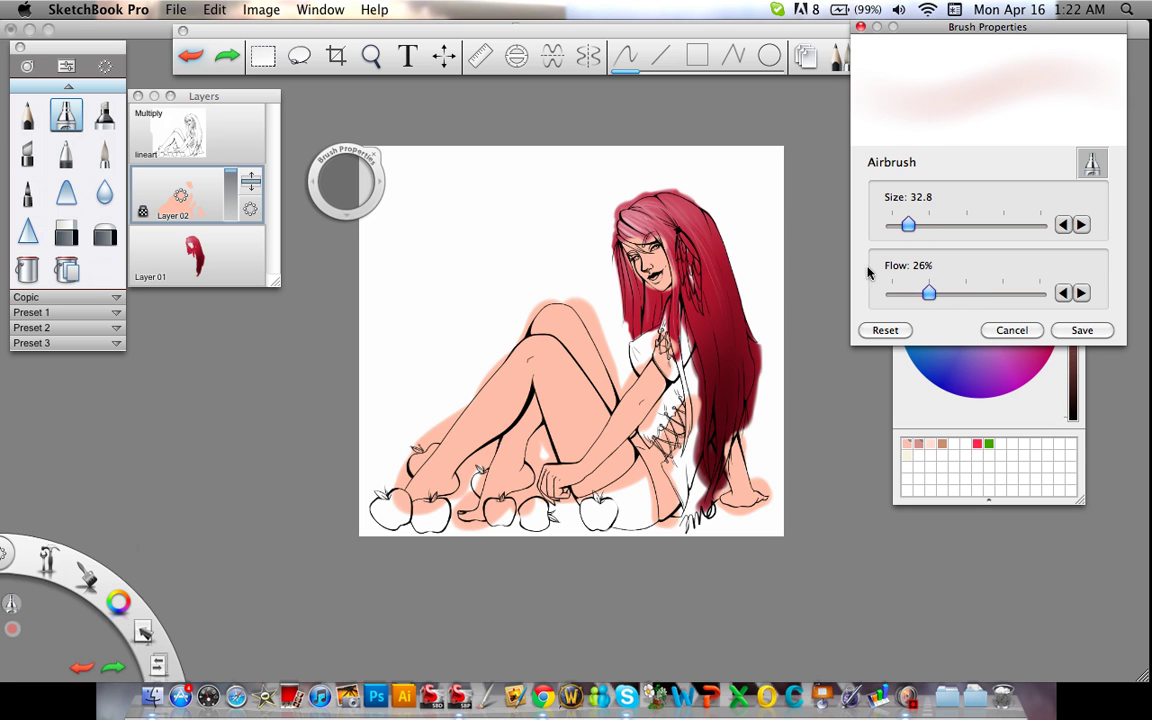
Airbrush dusky pink shading onto the front thigh and lower leg, reducing the brush size to 15.8.
{"action": "left_click", "coordinate": [455, 298]}
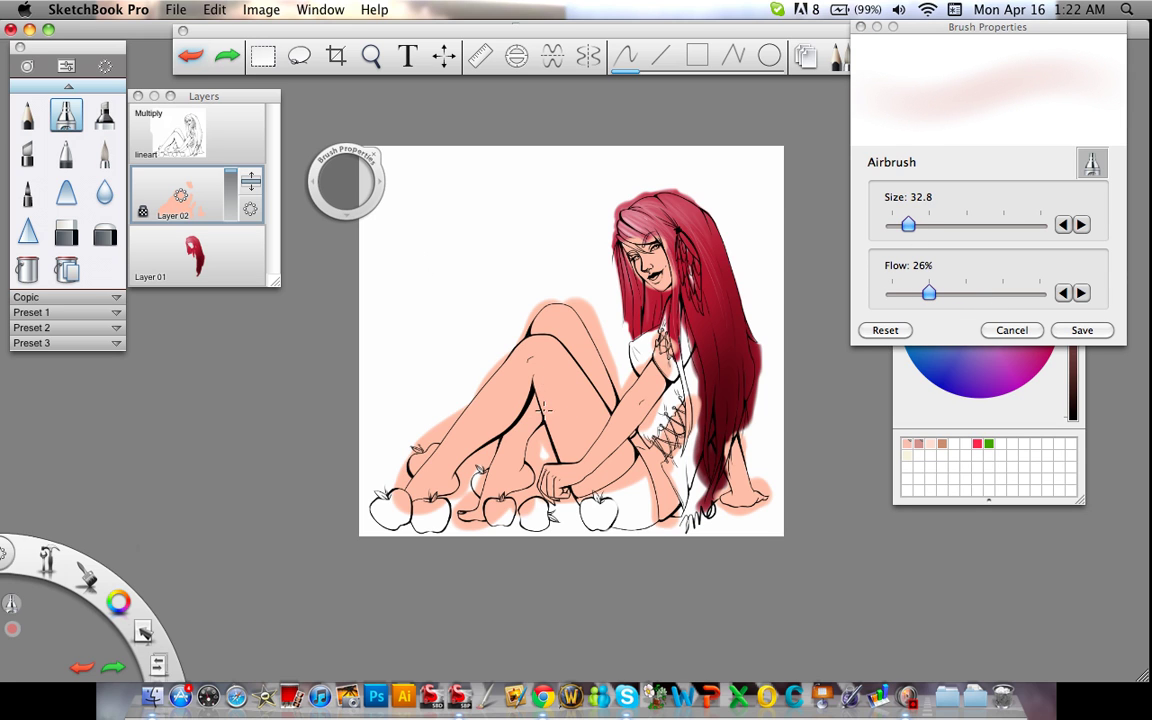
{"action": "left_click", "coordinate": [487, 352]}
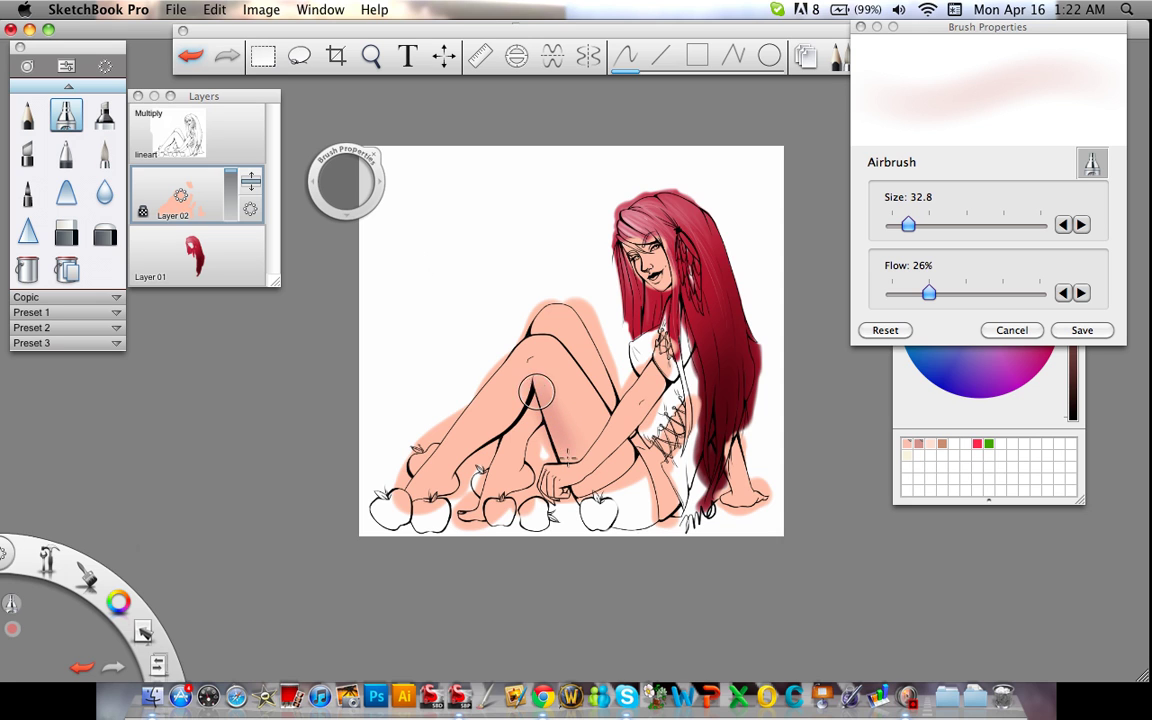
{"action": "mouse_move", "coordinate": [733, 360]}
{"action": "left_mouse_down"}
{"action": "mouse_move", "coordinate": [721, 289]}
{"action": "mouse_move", "coordinate": [710, 287]}
{"action": "mouse_move", "coordinate": [727, 279]}
{"action": "mouse_move", "coordinate": [721, 347]}
{"action": "left_mouse_up"}
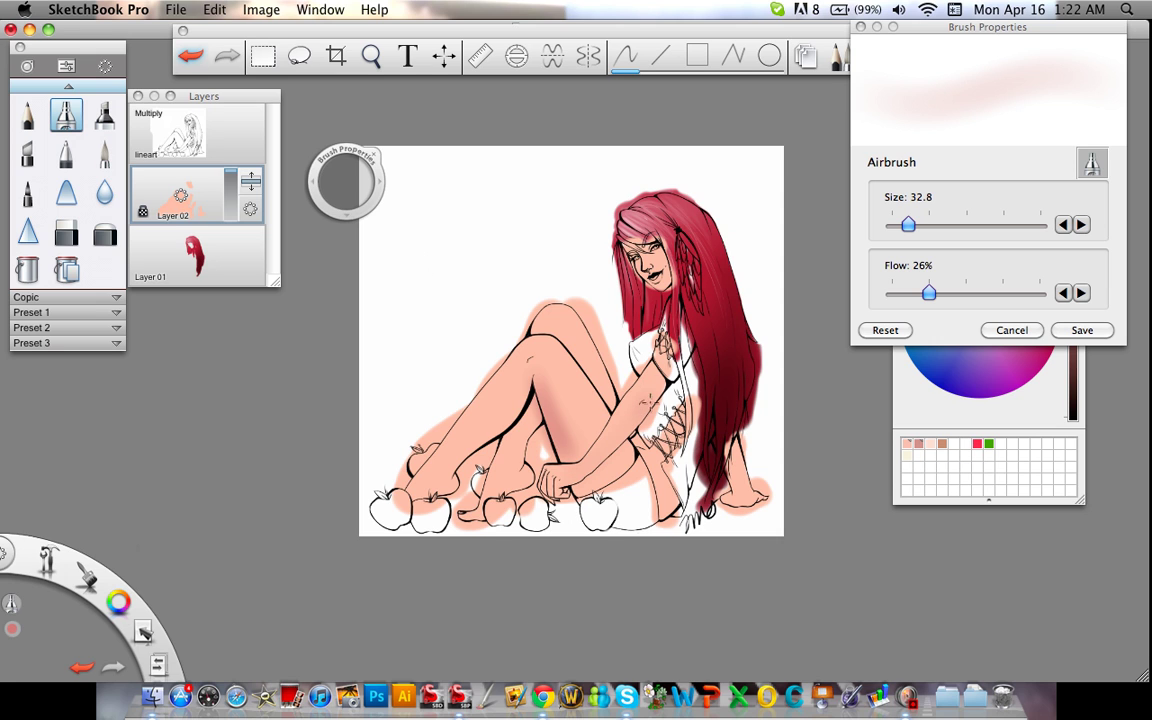
{"action": "left_click_drag", "start_coordinate": [908, 224], "coordinate": [897, 224]}
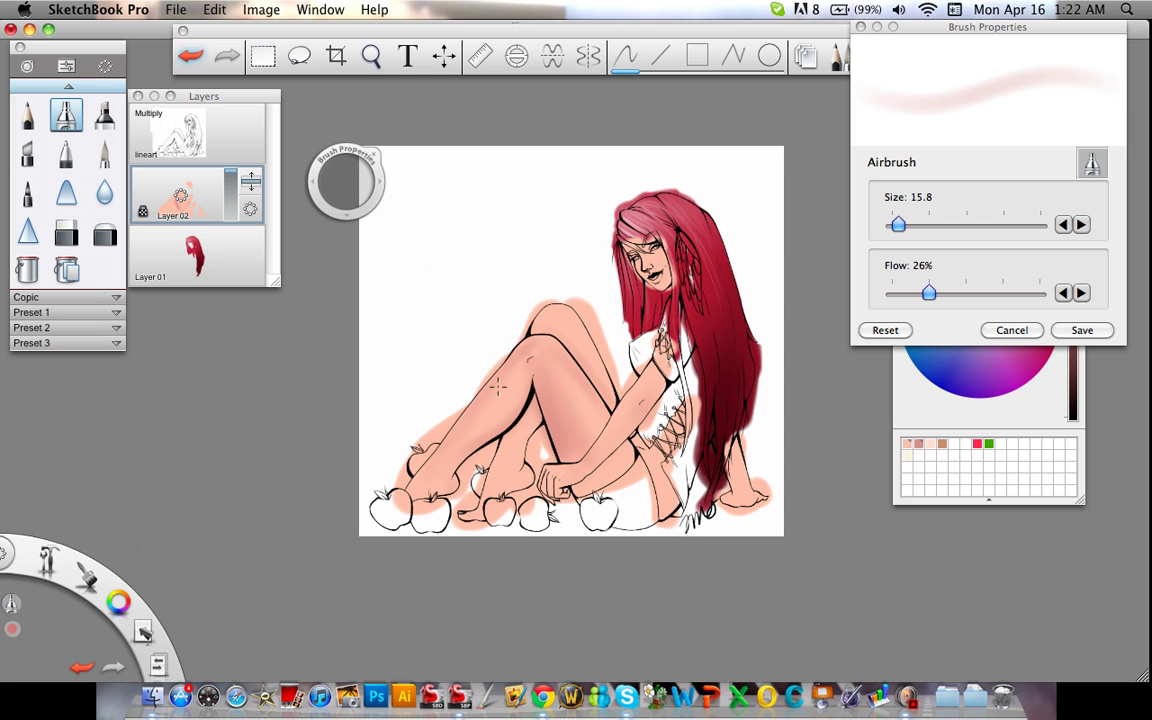
Choose a very pale pink and airbrush soft highlights along the front thigh.
{"action": "left_click", "coordinate": [940, 410]}
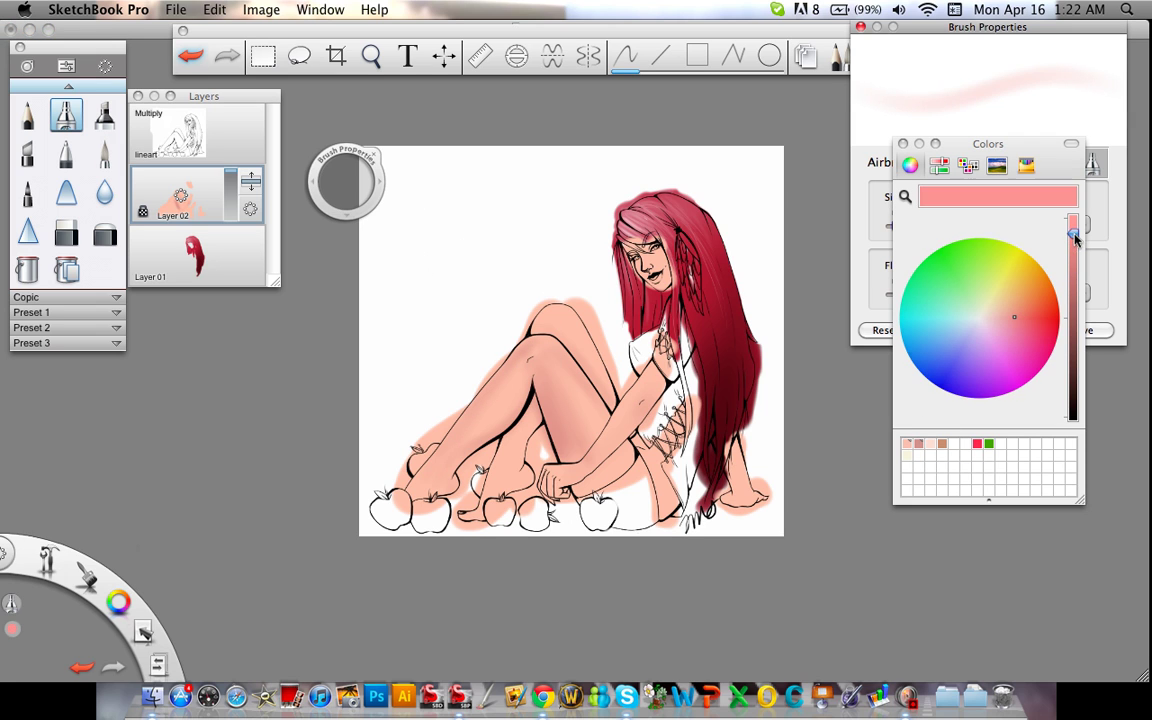
{"action": "left_click_drag", "start_coordinate": [1075, 235], "coordinate": [1074, 222]}
{"action": "left_click", "coordinate": [980, 318]}
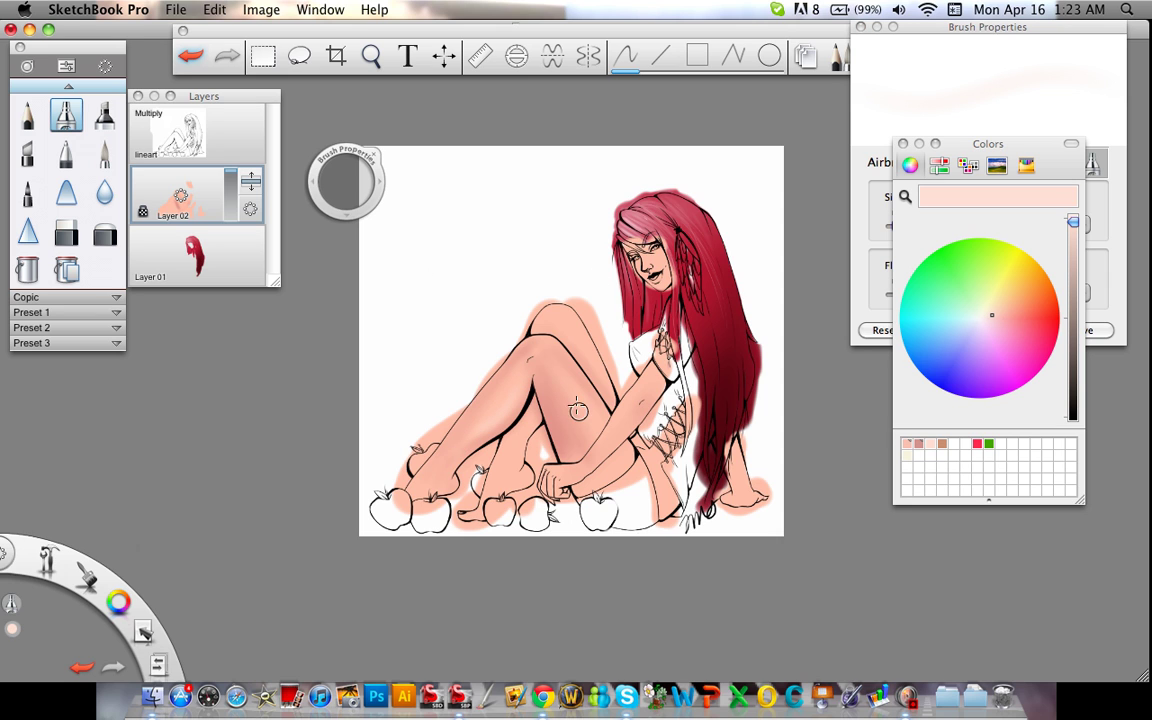
{"action": "mouse_move", "coordinate": [563, 376]}
{"action": "left_mouse_down"}
{"action": "mouse_move", "coordinate": [588, 447]}
{"action": "mouse_move", "coordinate": [582, 415]}
{"action": "mouse_move", "coordinate": [542, 360]}
{"action": "mouse_move", "coordinate": [617, 441]}
{"action": "left_mouse_up"}
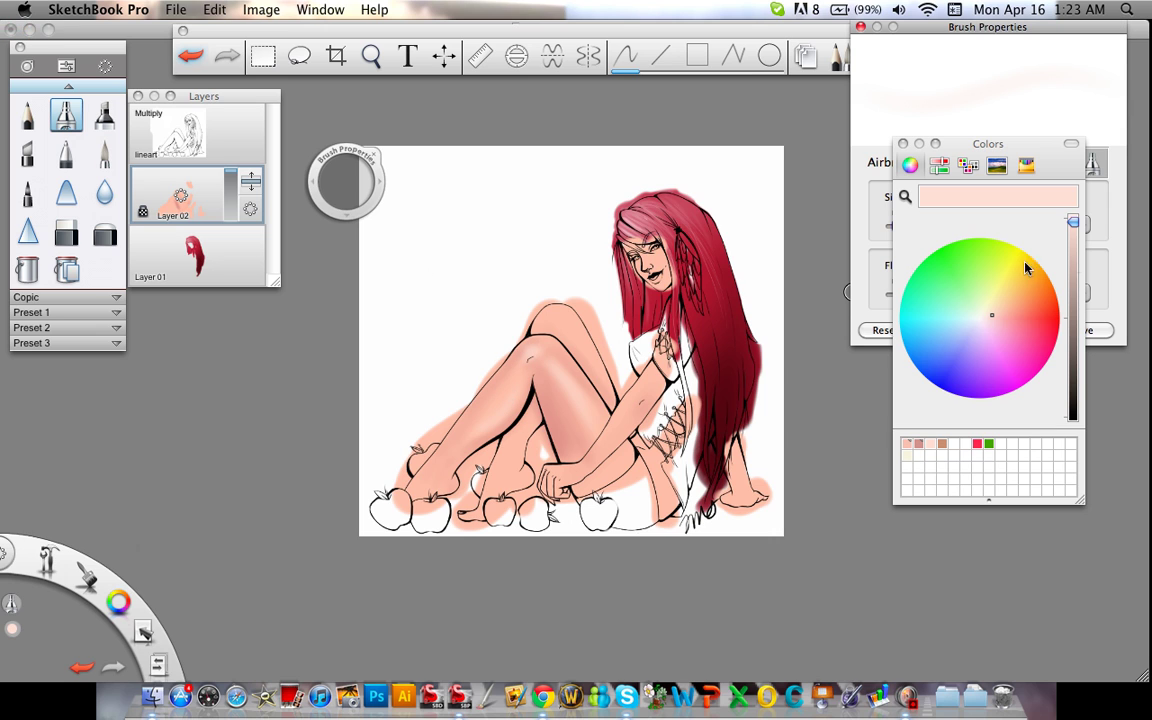
Set the Airbrush size to 5.0 and add a fine highlight on the knee, undoing and redoing the last stroke.
{"action": "left_click", "coordinate": [885, 218]}
{"action": "left_click_drag", "start_coordinate": [898, 225], "coordinate": [890, 226]}
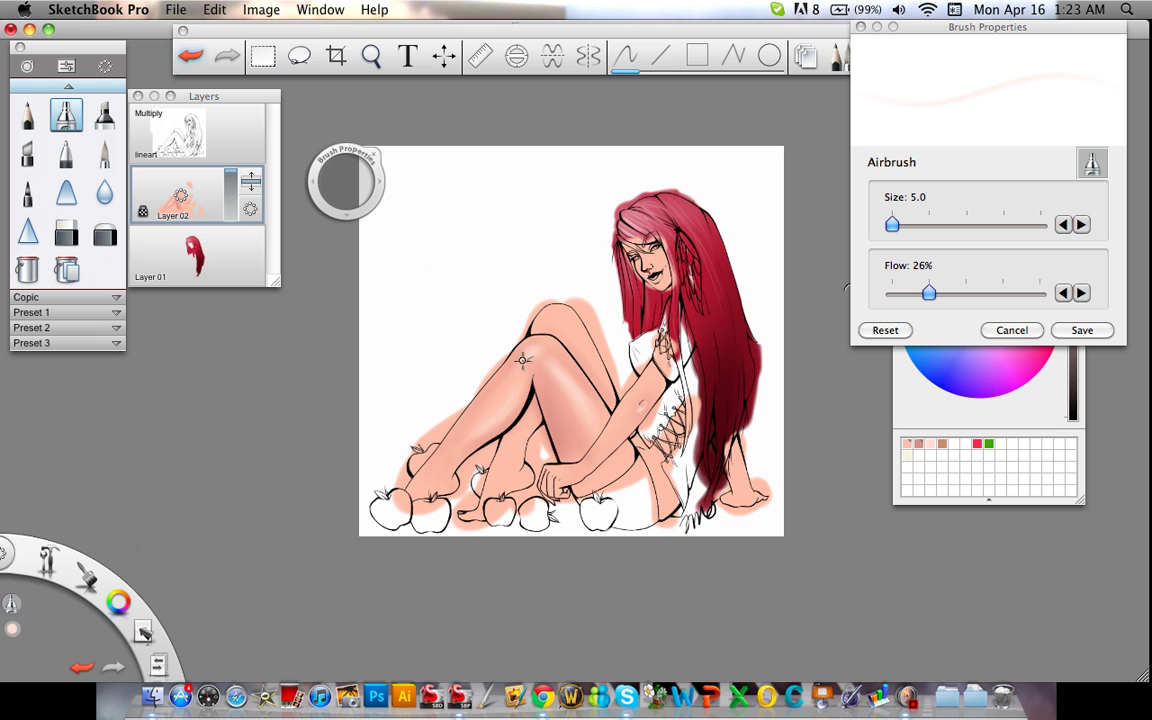
{"action": "key", "text": "super+z"}
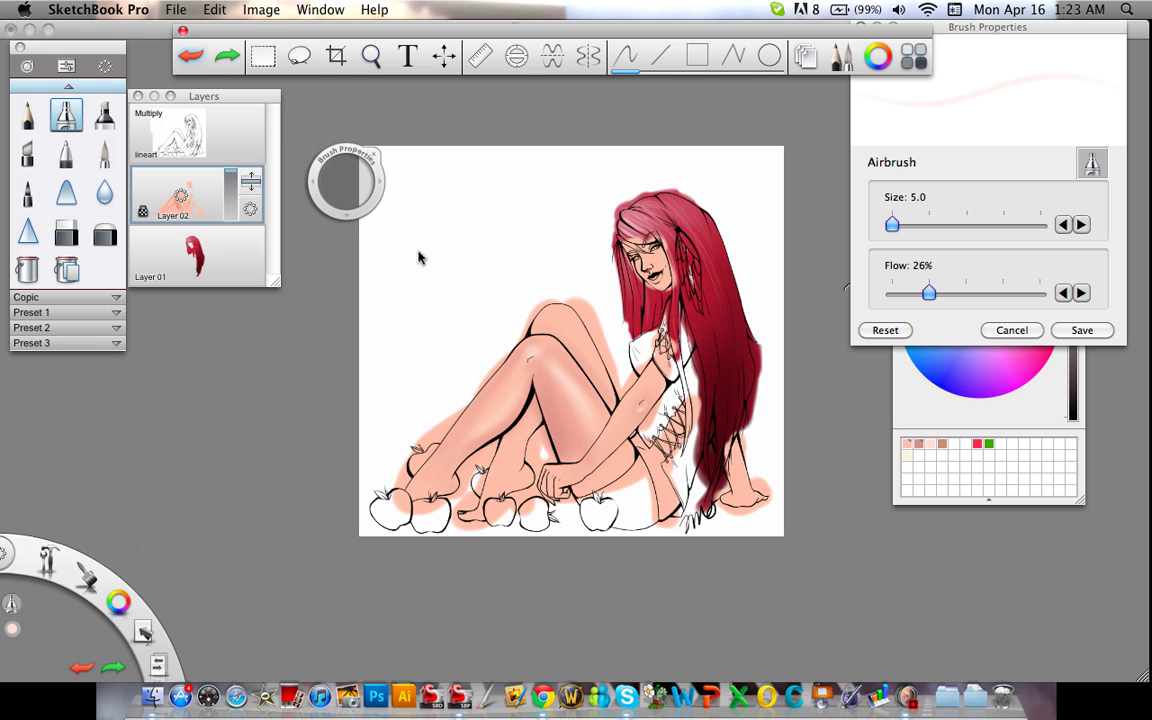
{"action": "key", "text": "super+shift+z"}
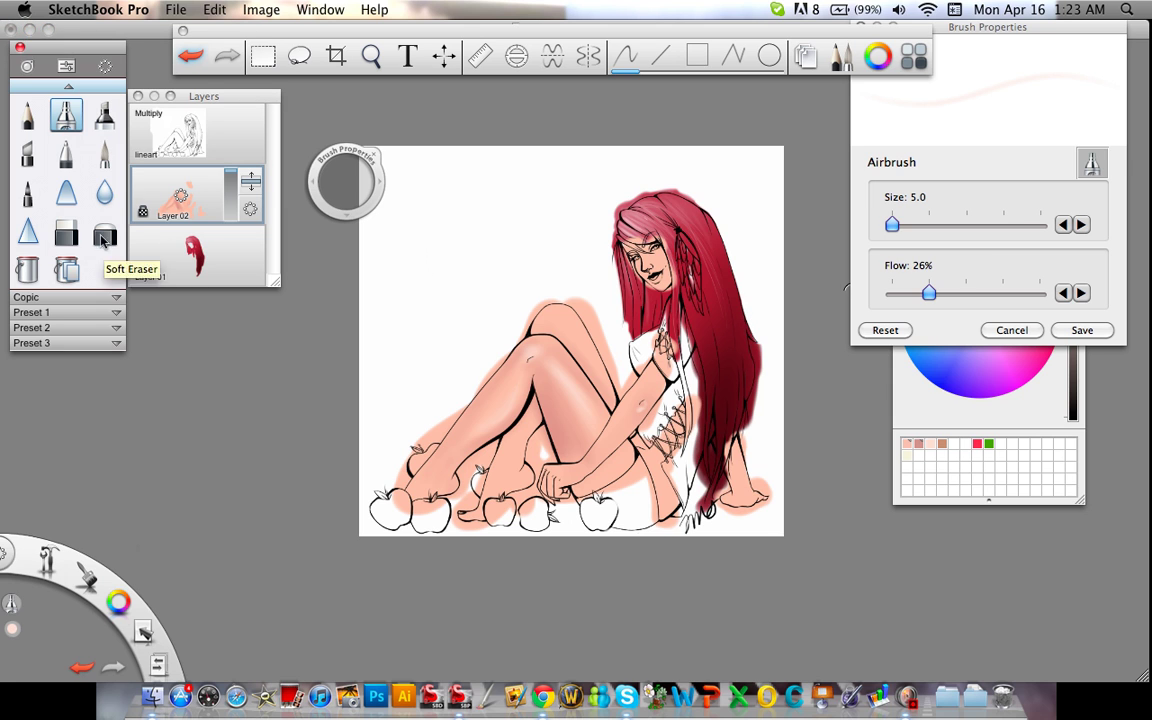
Select the Soft Eraser, try erasing beside the leg, and unlock the skin layer's transparency.
{"action": "left_click", "coordinate": [105, 235]}
{"action": "left_click", "coordinate": [400, 385]}
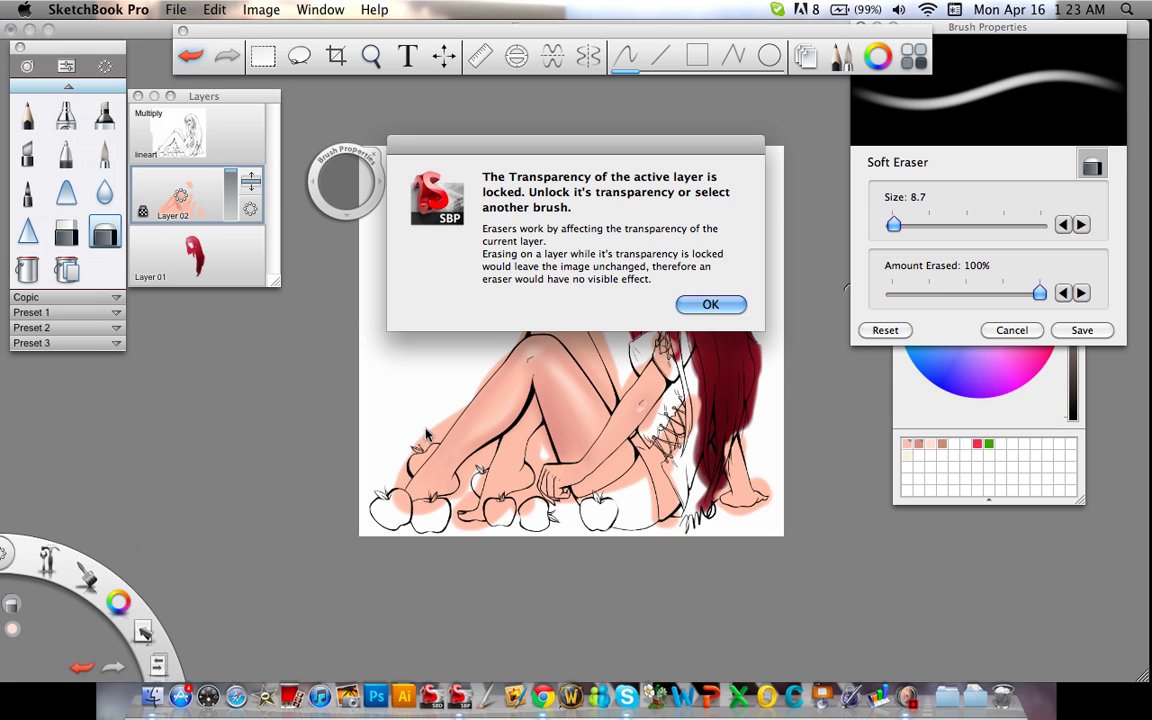
{"action": "left_click", "coordinate": [712, 304]}
{"action": "left_click_drag", "start_coordinate": [230, 194], "coordinate": [280, 210]}
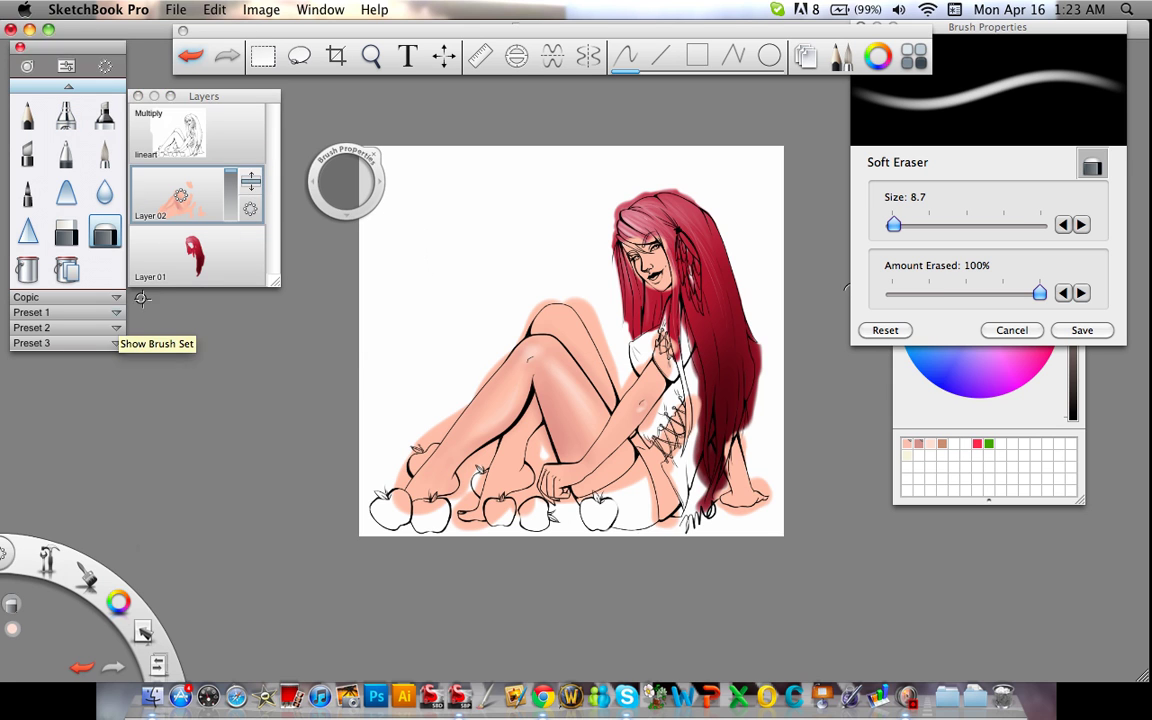
Erase skin colour spilling outside the lower leg with the Soft Eraser at size 35.2, reduce it to 28.8, and undo the last stroke.
{"action": "left_click", "coordinate": [910, 225]}
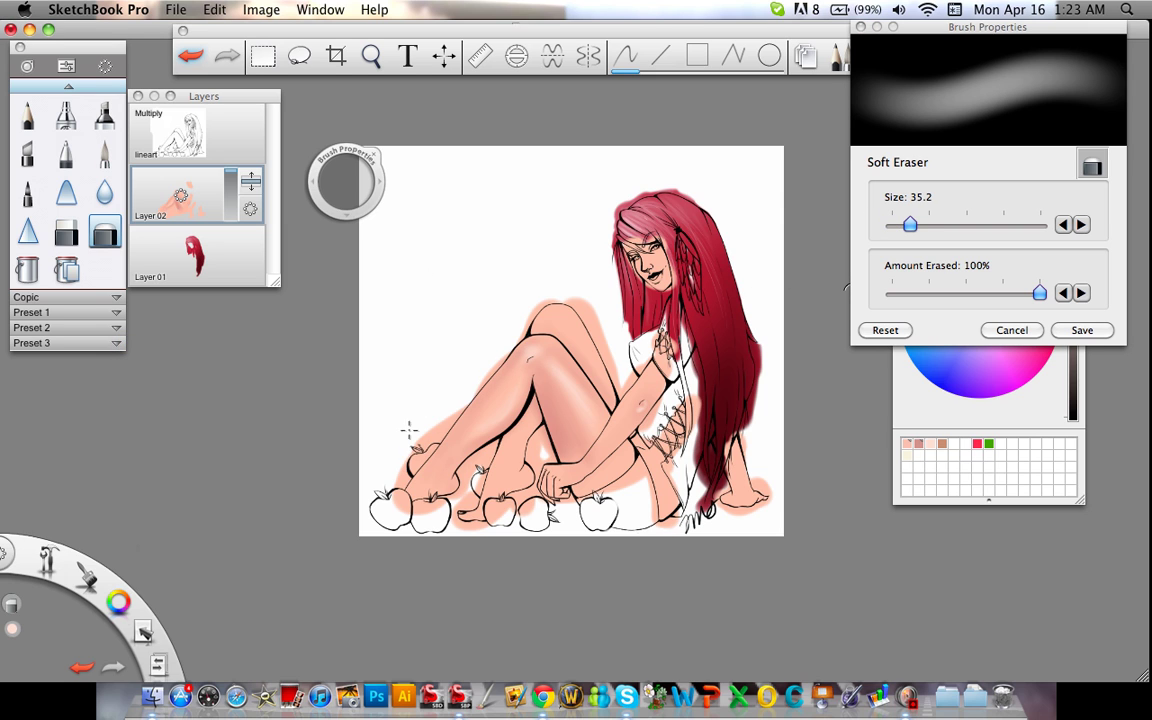
{"action": "mouse_move", "coordinate": [406, 432]}
{"action": "left_mouse_down"}
{"action": "mouse_move", "coordinate": [385, 408]}
{"action": "mouse_move", "coordinate": [401, 362]}
{"action": "left_mouse_up"}
{"action": "key", "text": "b"}
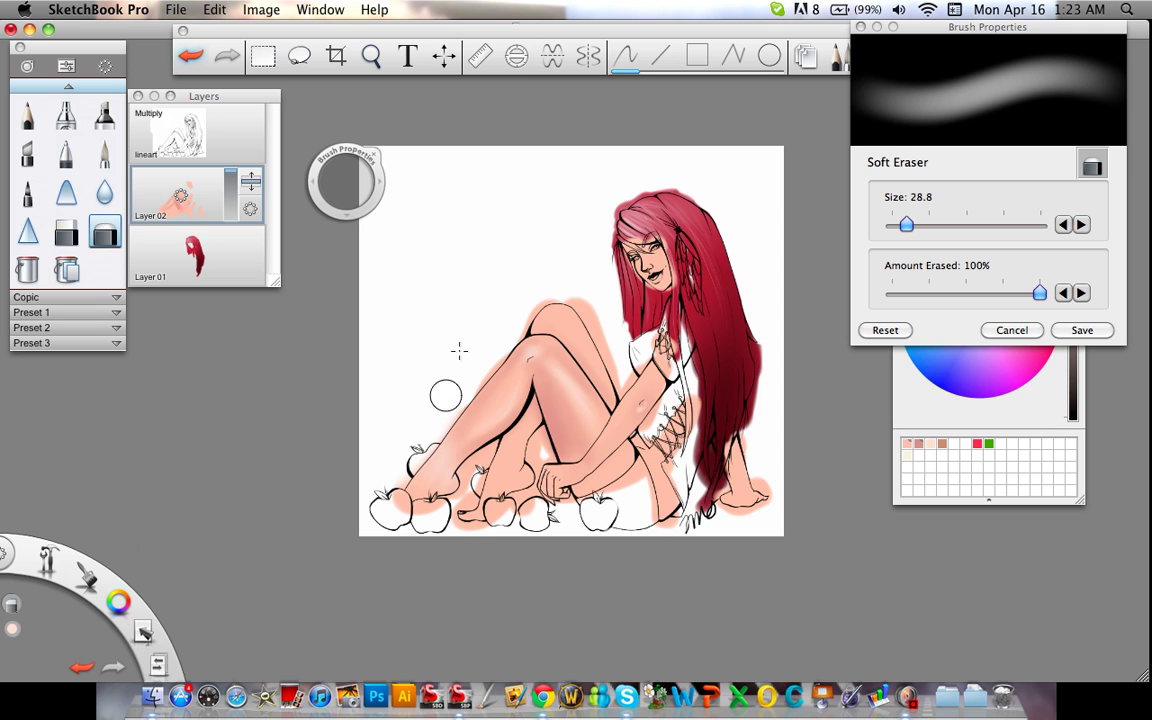
{"action": "key", "text": "super+z"}
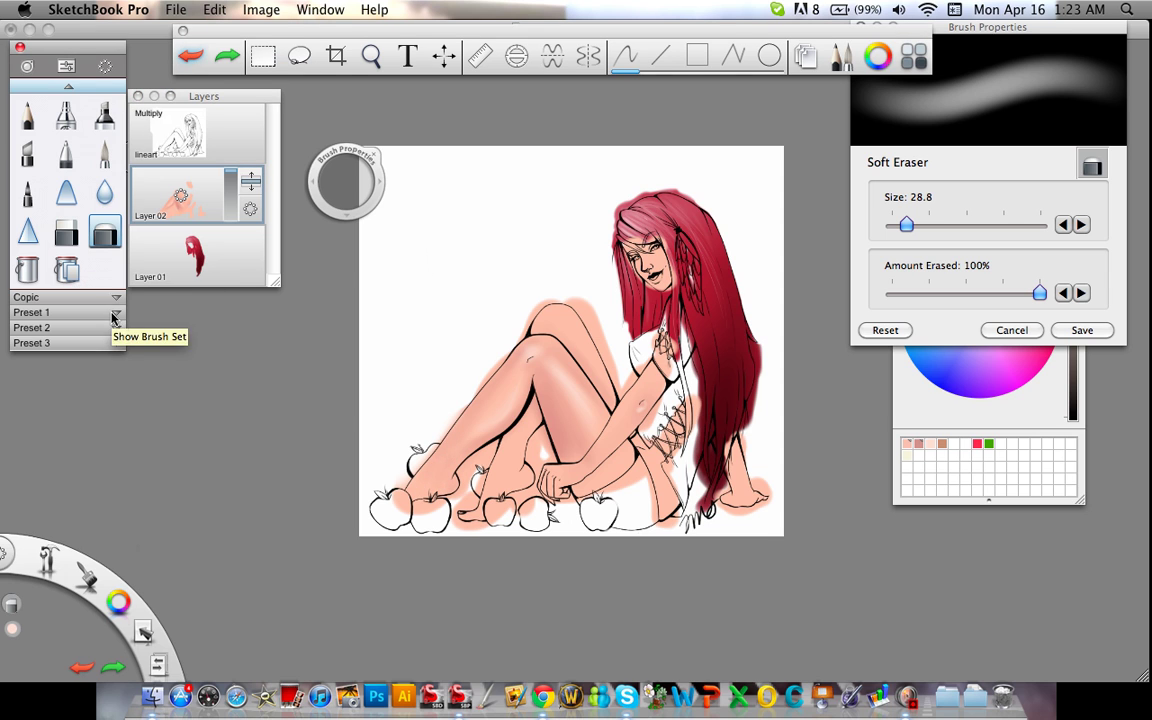
Using Preset 1's Soft Eraser at heavy-pressure size 10.5, erase the skin colour spilling around the lower leg and leftmost apples.
{"action": "left_click", "coordinate": [108, 312]}
{"action": "left_click", "coordinate": [66, 380]}
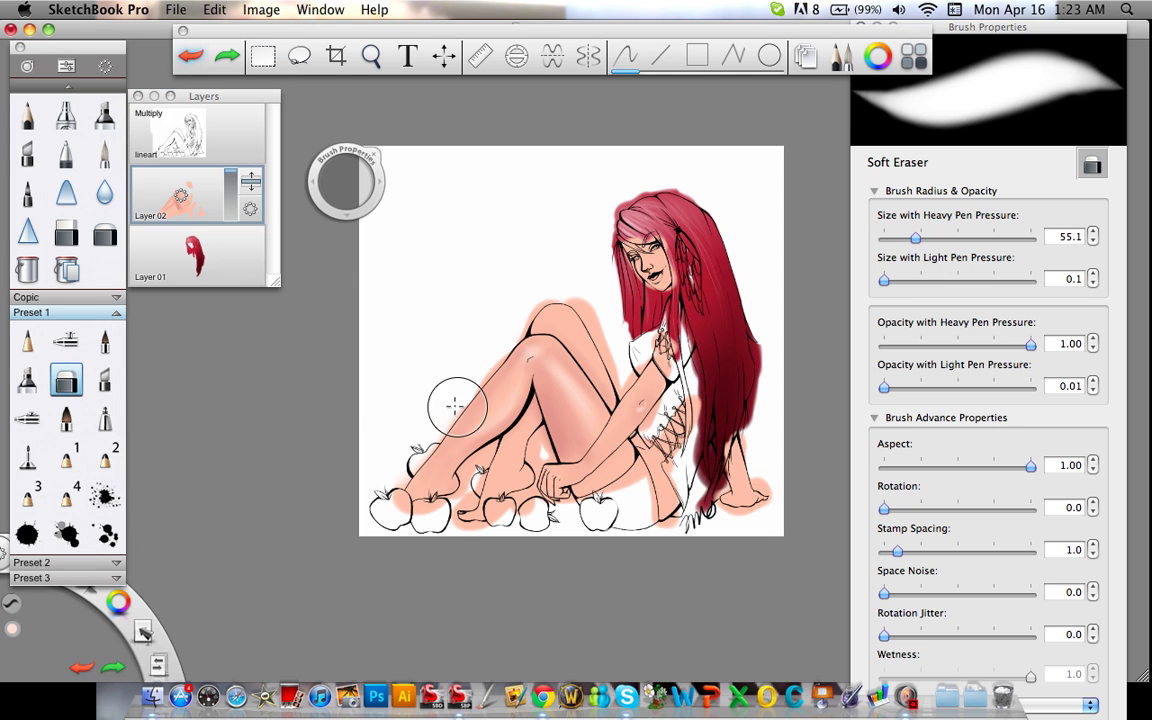
{"action": "left_click_drag", "start_coordinate": [915, 238], "coordinate": [889, 238]}
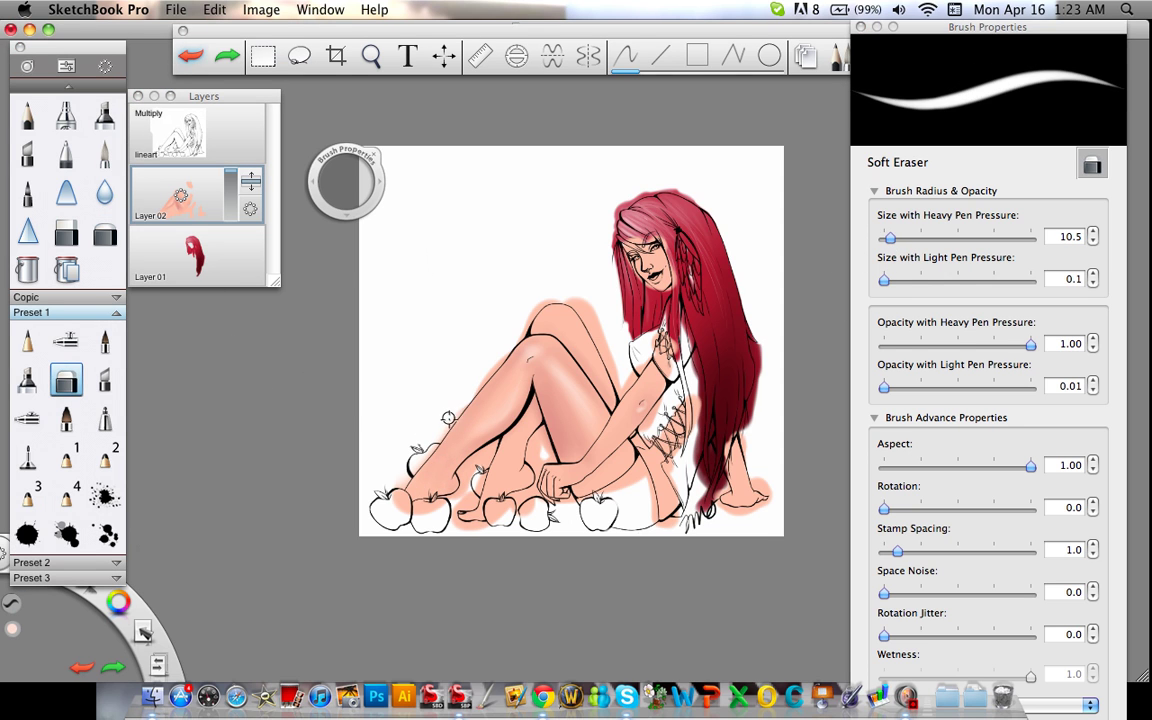
{"action": "left_click_drag", "start_coordinate": [470, 384], "coordinate": [372, 410]}
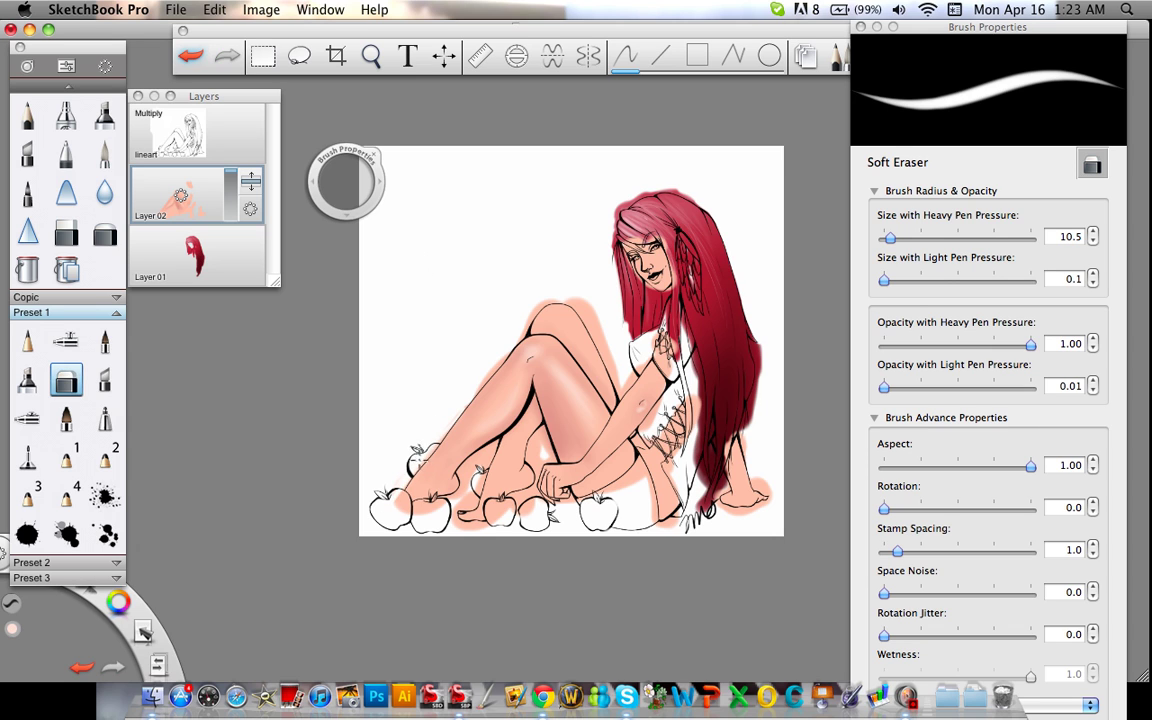
{"action": "left_click_drag", "start_coordinate": [396, 496], "coordinate": [378, 513]}
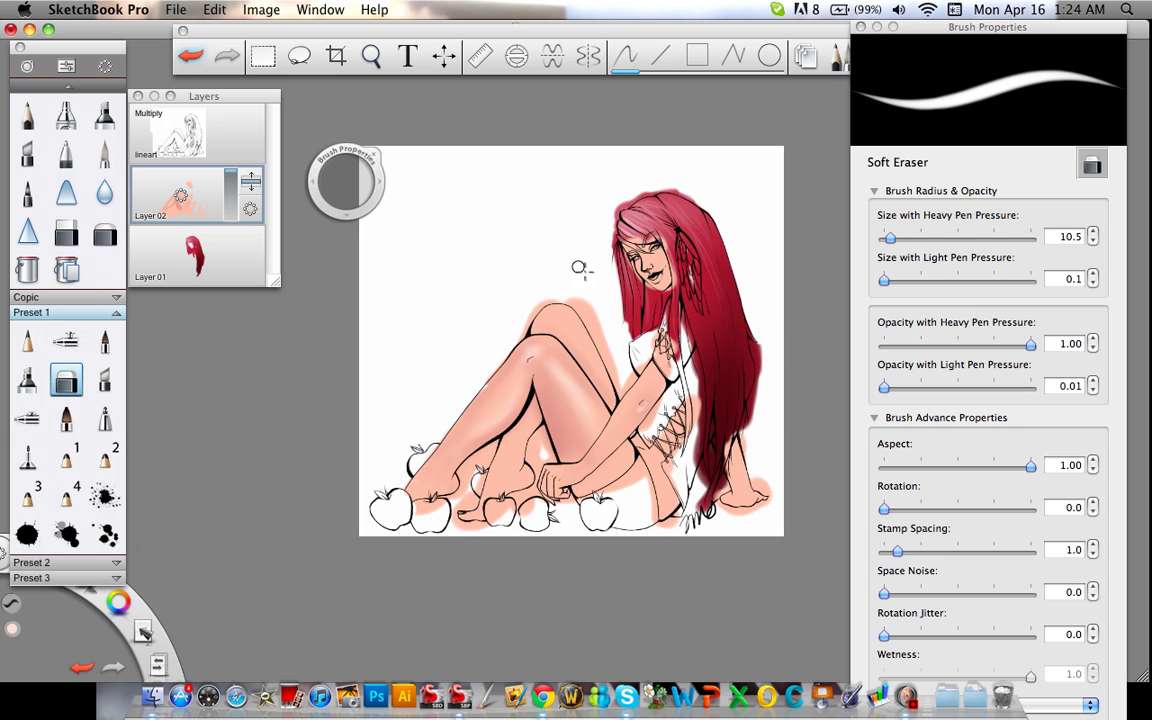
Undo the last eraser stroke and erase again beside the bent leg with the Soft Eraser.
{"action": "left_click", "coordinate": [190, 56]}
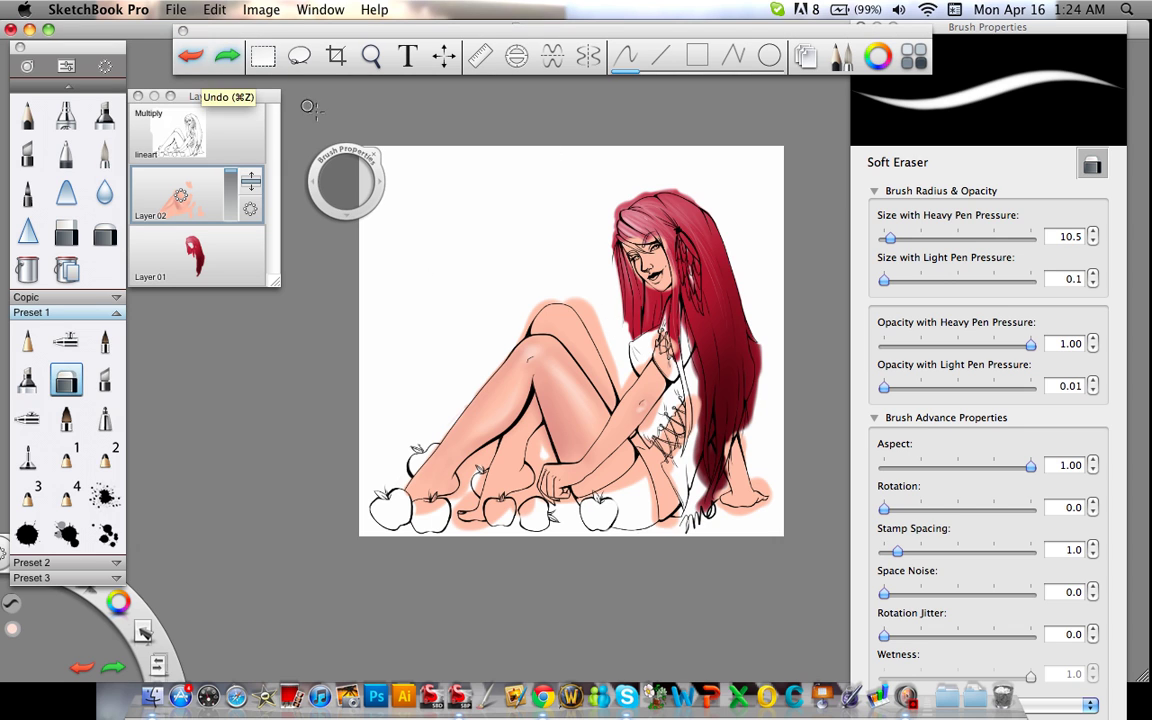
{"action": "left_click", "coordinate": [485, 385]}
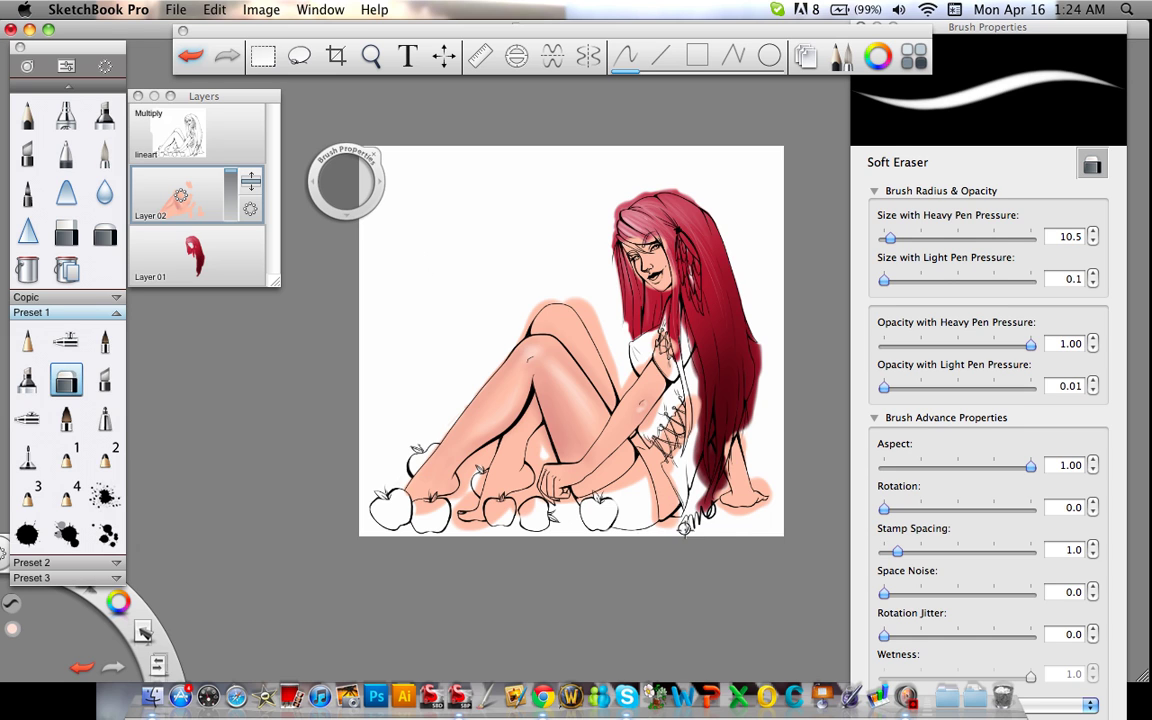
Try the Paint Splatter 1, 3 and 4 brushes in pale skin colour around the figure on Layer 02.
{"action": "left_click", "coordinate": [105, 495]}
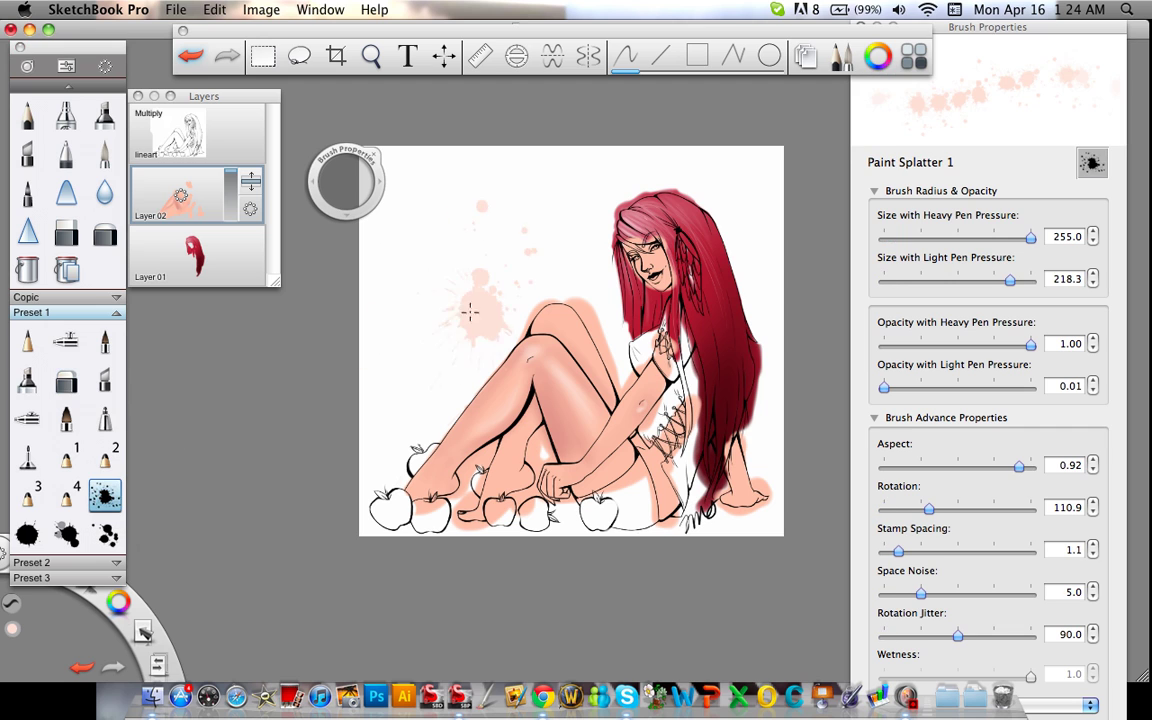
{"action": "left_click", "coordinate": [432, 265]}
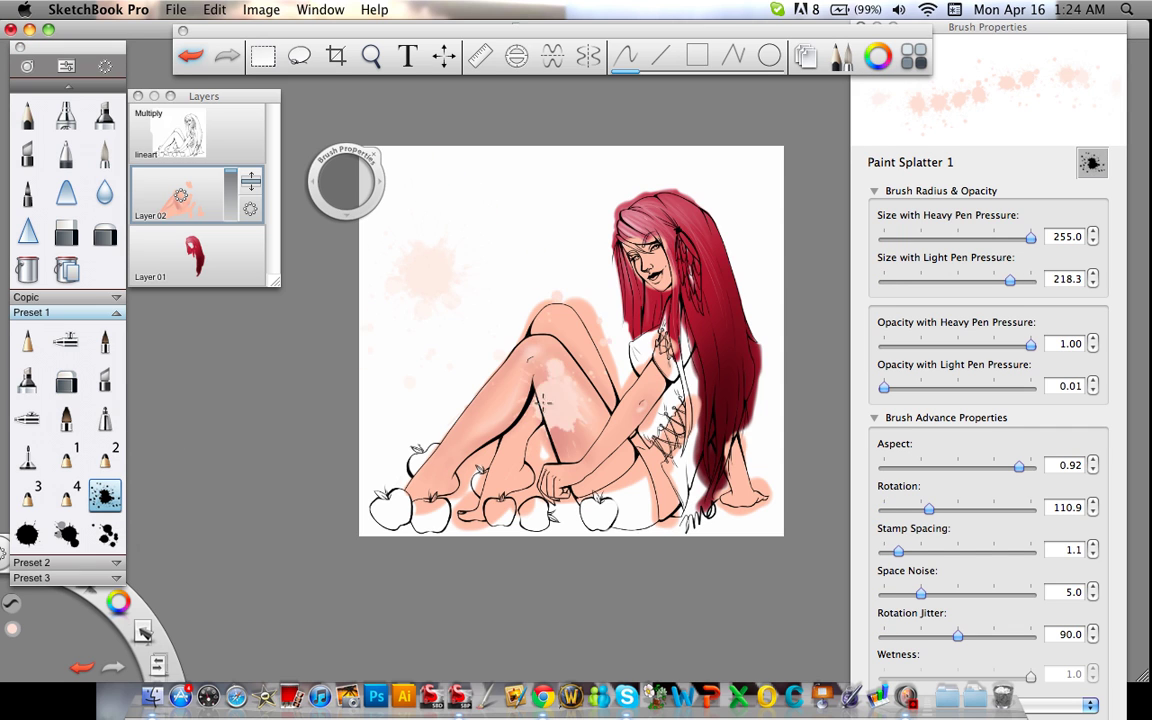
{"action": "left_click", "coordinate": [66, 535]}
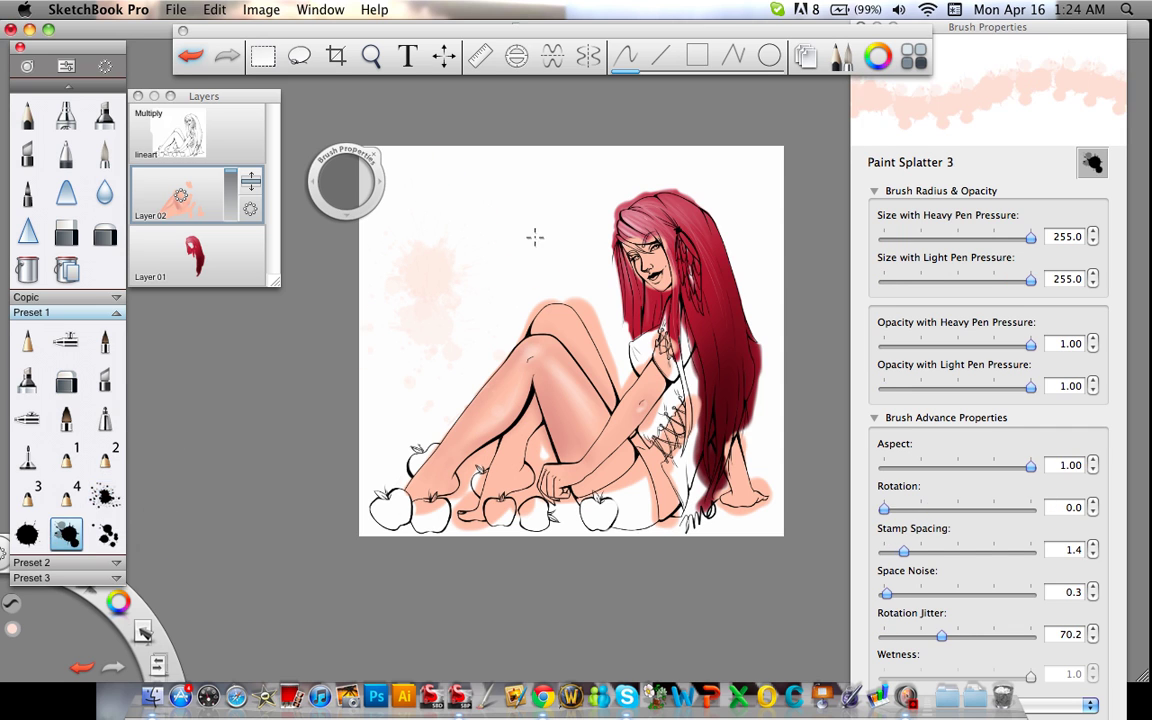
{"action": "left_click", "coordinate": [520, 230]}
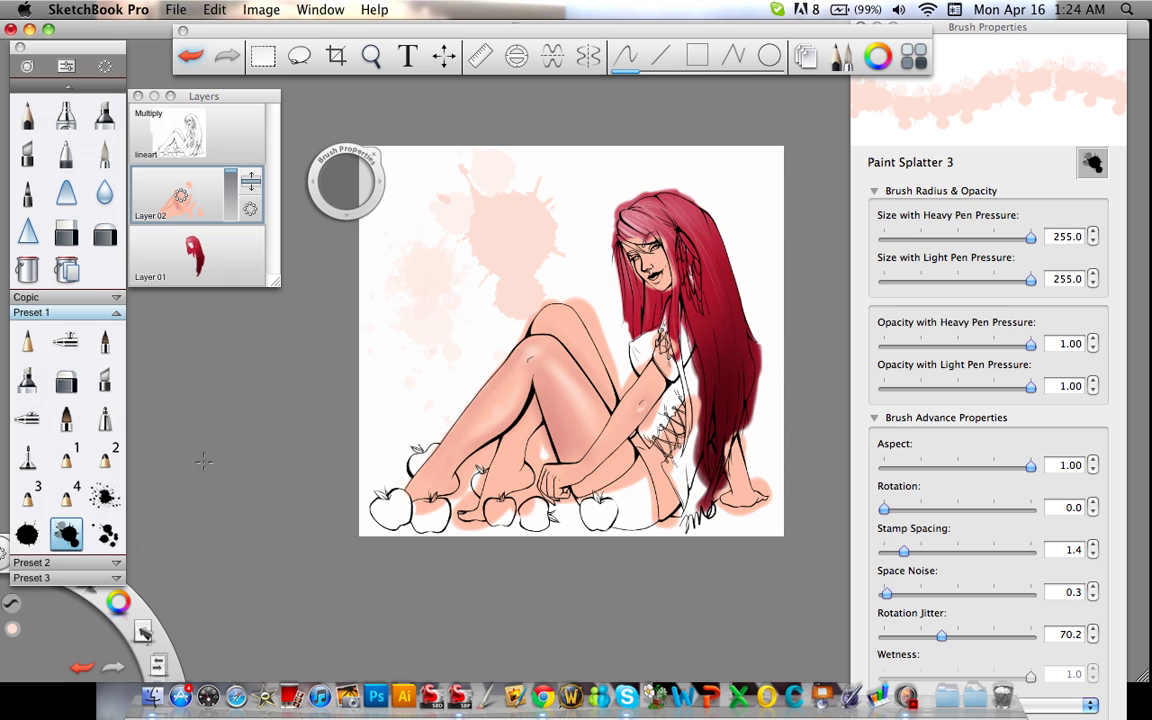
{"action": "left_click", "coordinate": [105, 535]}
{"action": "left_click", "coordinate": [640, 205]}
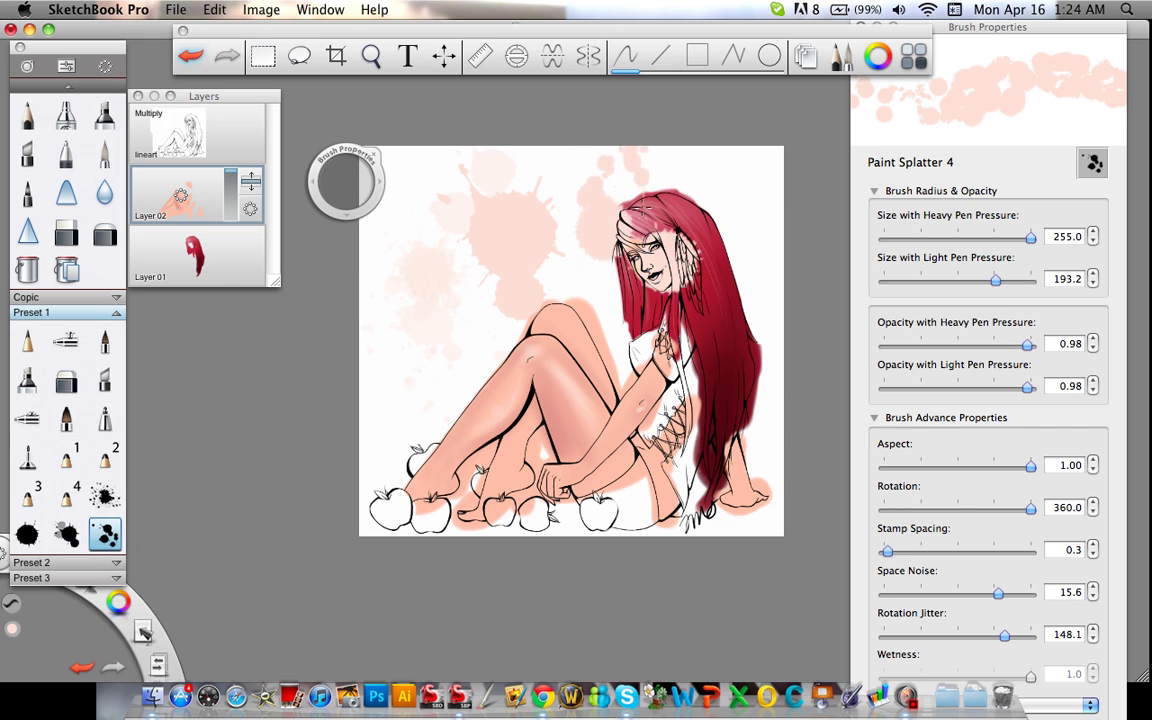
{"action": "left_click", "coordinate": [698, 235]}
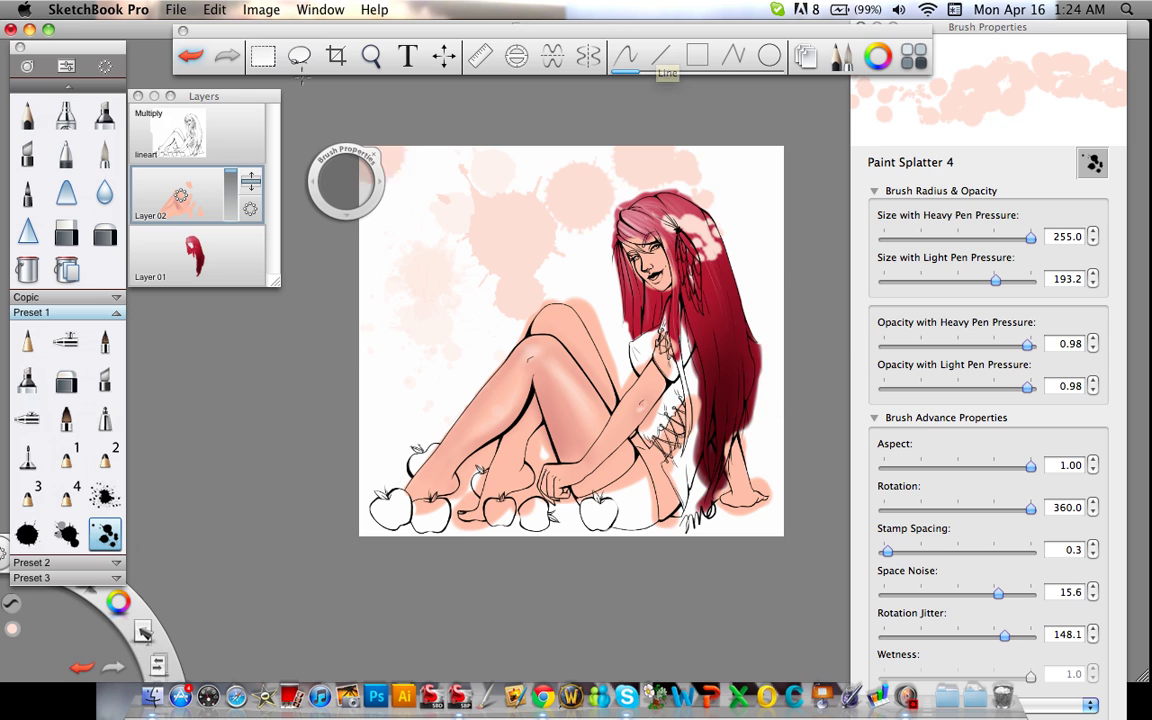
Undo all the test splatters on the skin layer.
{"action": "left_click", "coordinate": [191, 57]}
{"action": "left_click", "coordinate": [191, 57]}
{"action": "left_click", "coordinate": [191, 57]}
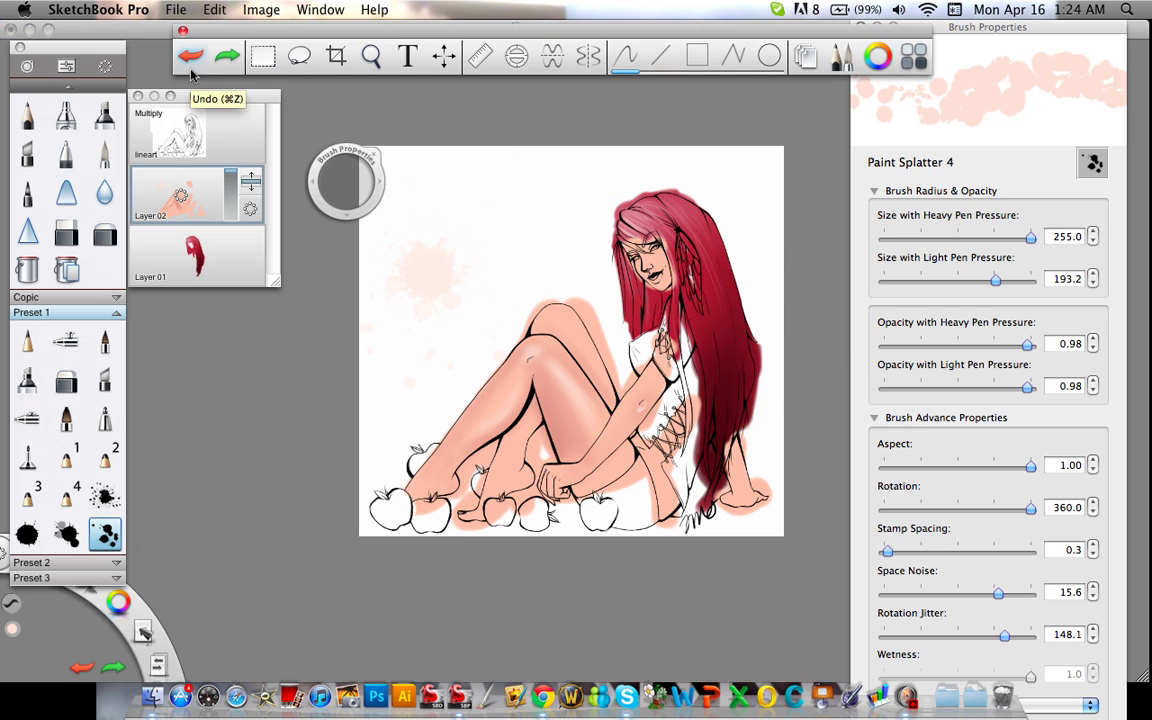
{"action": "left_click", "coordinate": [195, 60]}
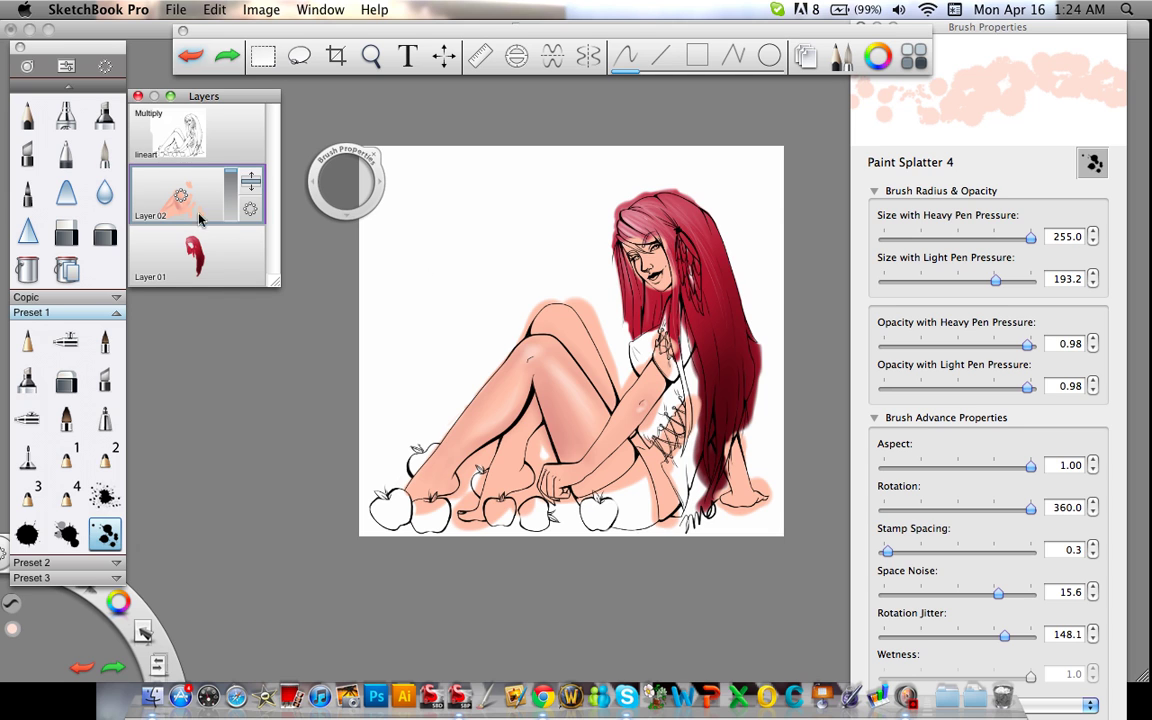
Add a layer above the skin, scatter bright red Paint Splatter 1 marks across the canvas, and move that layer below the hair layer.
{"action": "left_click_drag", "start_coordinate": [203, 204], "coordinate": [193, 142]}
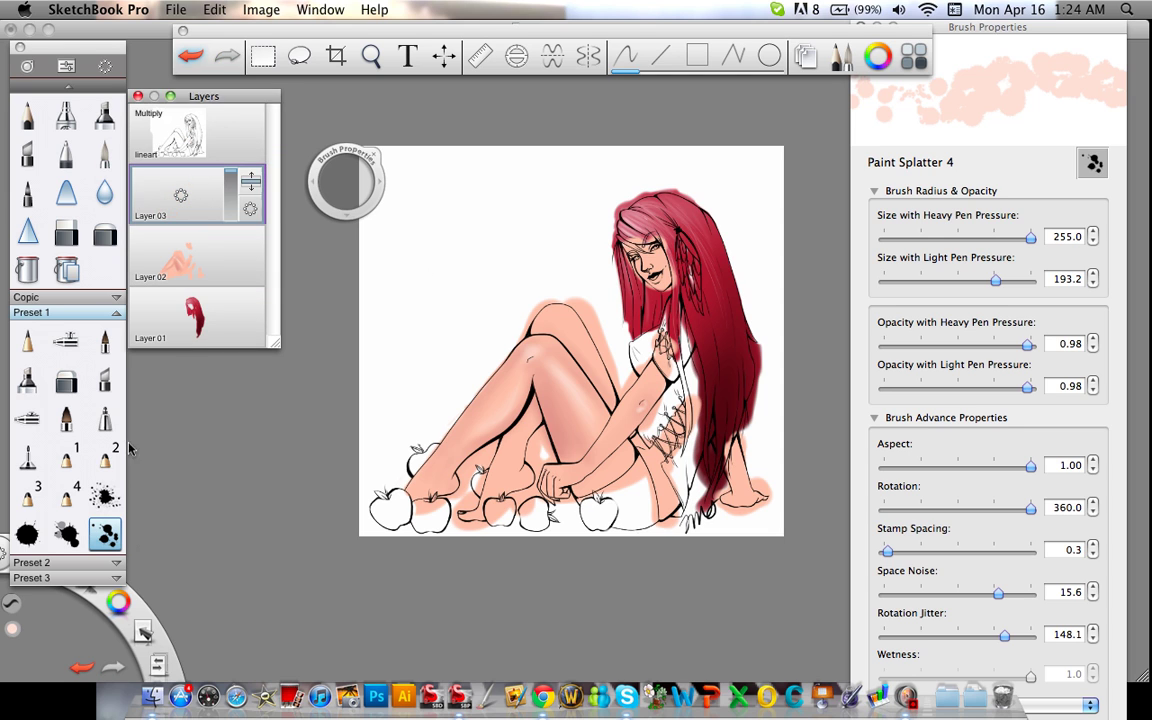
{"action": "left_click", "coordinate": [105, 496]}
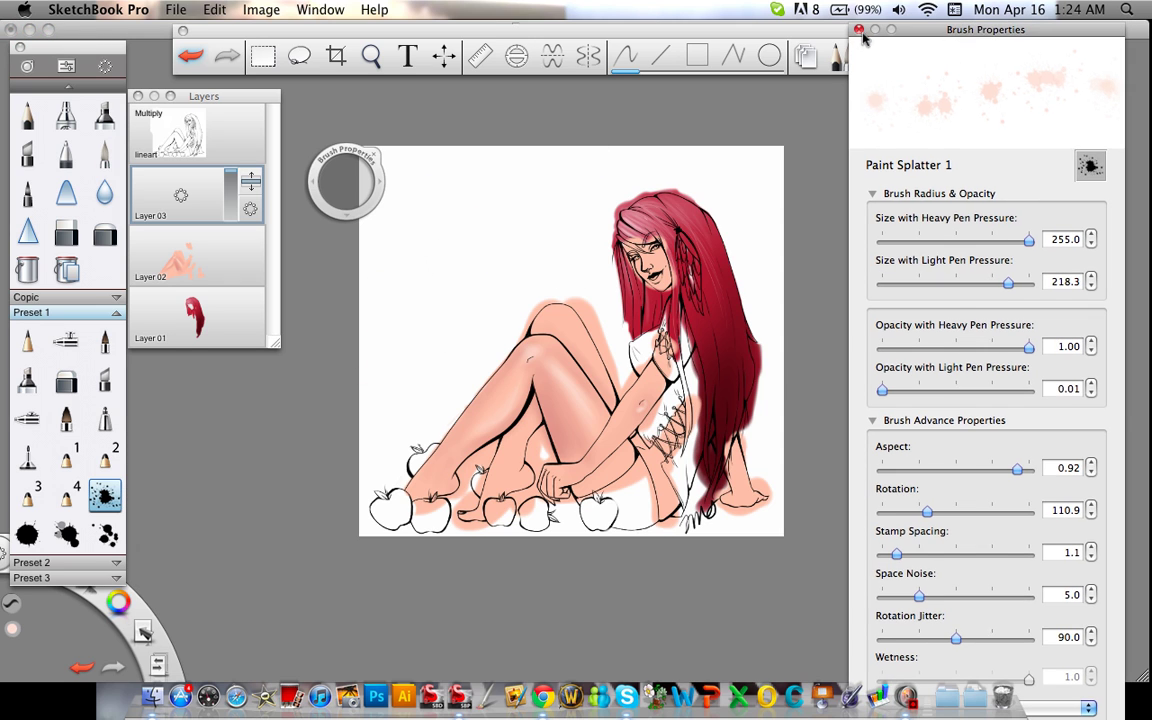
{"action": "left_click", "coordinate": [877, 57]}
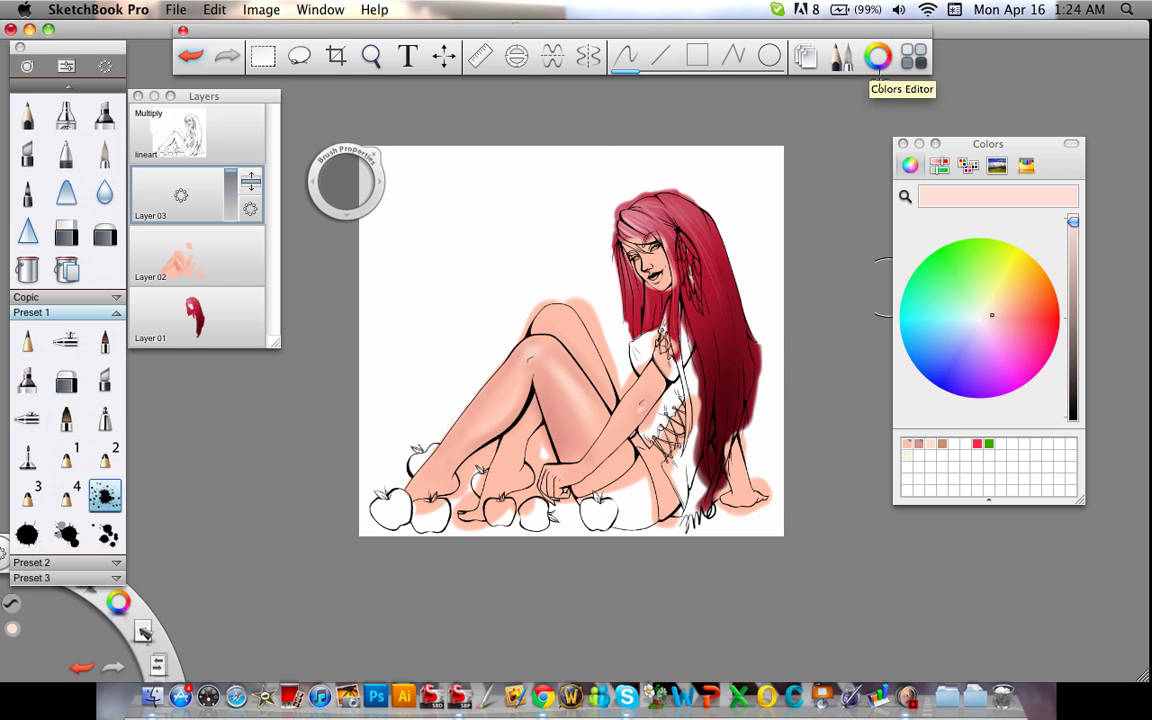
{"action": "left_click", "coordinate": [1052, 318]}
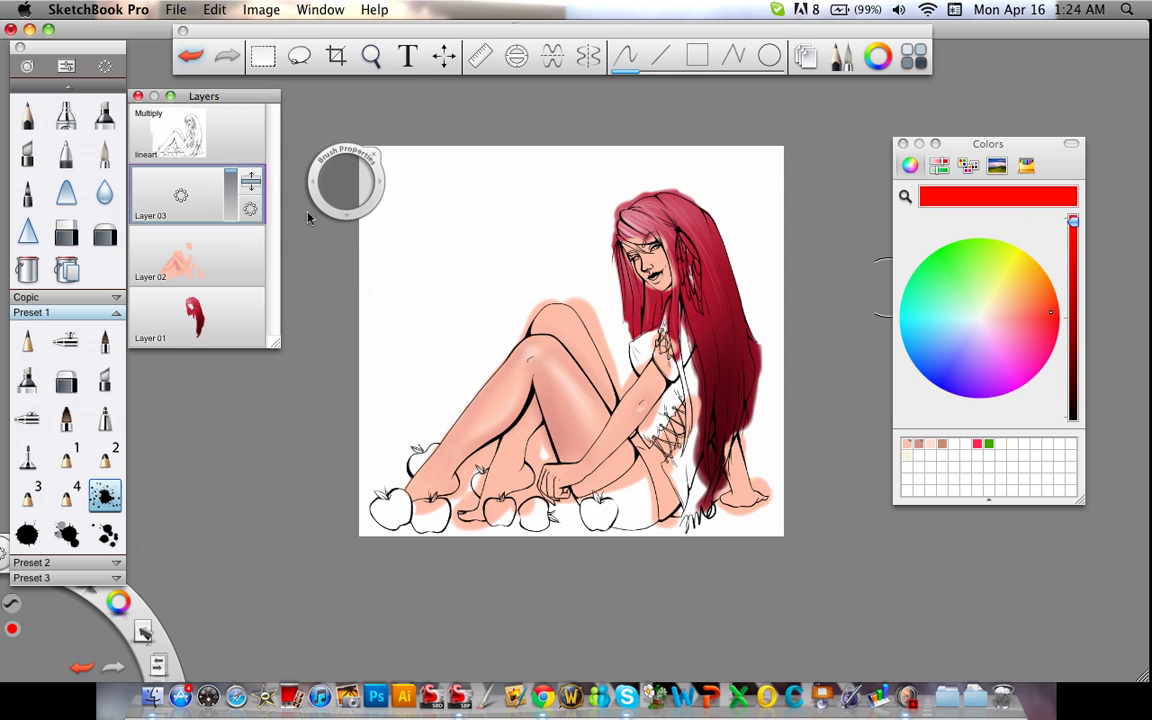
{"action": "left_click", "coordinate": [425, 242]}
{"action": "mouse_move", "coordinate": [445, 312]}
{"action": "left_mouse_down"}
{"action": "mouse_move", "coordinate": [530, 265]}
{"action": "mouse_move", "coordinate": [520, 225]}
{"action": "mouse_move", "coordinate": [425, 350]}
{"action": "mouse_move", "coordinate": [530, 260]}
{"action": "mouse_move", "coordinate": [680, 175]}
{"action": "mouse_move", "coordinate": [703, 320]}
{"action": "mouse_move", "coordinate": [650, 325]}
{"action": "mouse_move", "coordinate": [560, 250]}
{"action": "mouse_move", "coordinate": [610, 305]}
{"action": "mouse_move", "coordinate": [419, 413]}
{"action": "mouse_move", "coordinate": [625, 365]}
{"action": "mouse_move", "coordinate": [585, 215]}
{"action": "mouse_move", "coordinate": [390, 210]}
{"action": "mouse_move", "coordinate": [547, 232]}
{"action": "mouse_move", "coordinate": [440, 368]}
{"action": "mouse_move", "coordinate": [610, 180]}
{"action": "mouse_move", "coordinate": [680, 175]}
{"action": "mouse_move", "coordinate": [745, 213]}
{"action": "mouse_move", "coordinate": [812, 334]}
{"action": "mouse_move", "coordinate": [779, 378]}
{"action": "mouse_move", "coordinate": [618, 325]}
{"action": "mouse_move", "coordinate": [489, 463]}
{"action": "mouse_move", "coordinate": [437, 463]}
{"action": "mouse_move", "coordinate": [563, 300]}
{"action": "mouse_move", "coordinate": [770, 468]}
{"action": "left_mouse_up"}
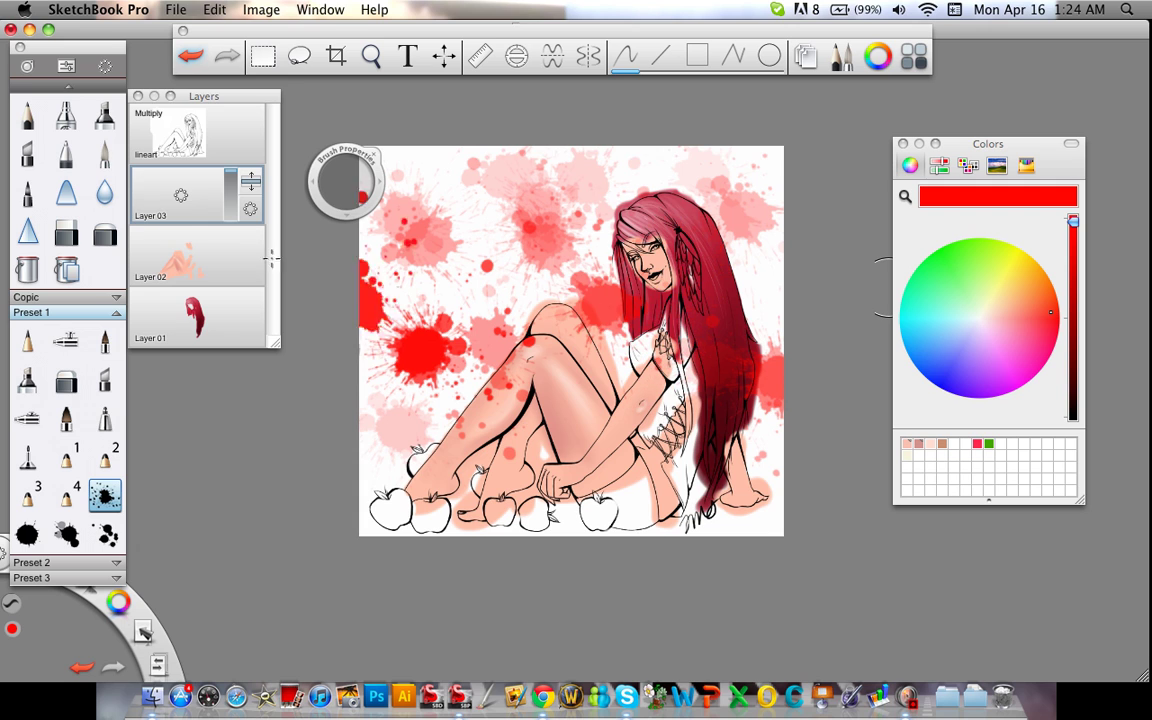
{"action": "left_click_drag", "start_coordinate": [250, 182], "coordinate": [270, 300]}
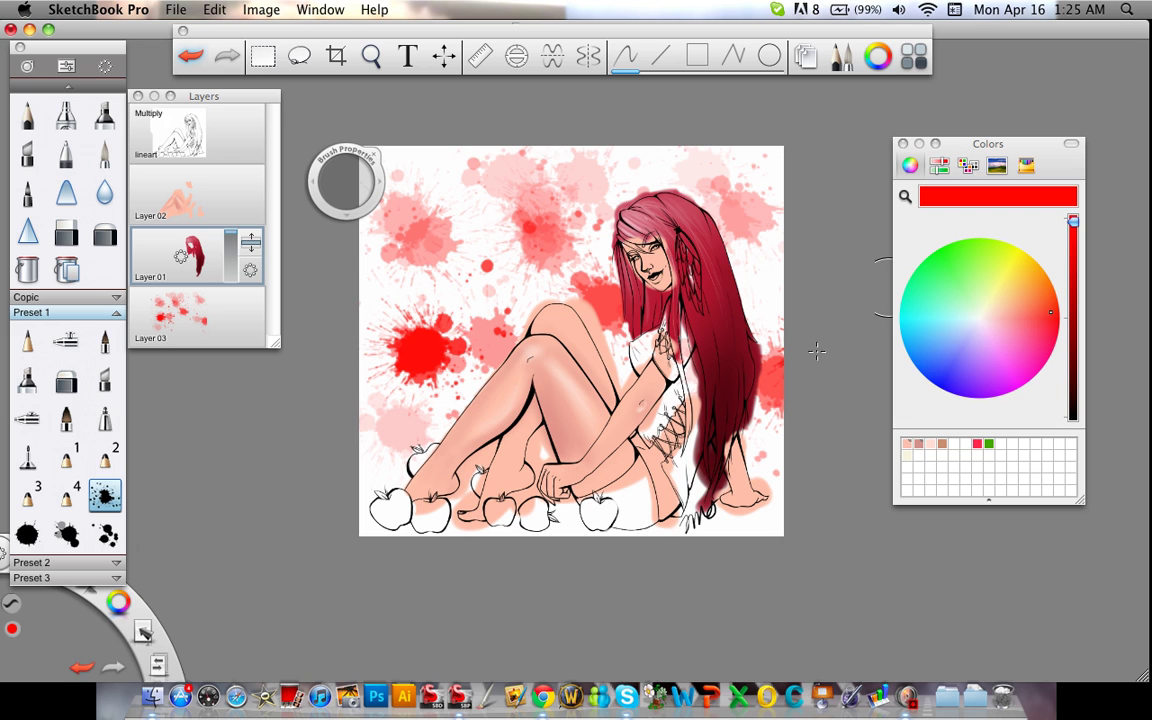
Try extra red splatters on Layer 01 beside the leg, over the hair and at the canvas edge, undoing each.
{"action": "left_click_drag", "start_coordinate": [372, 355], "coordinate": [400, 378]}
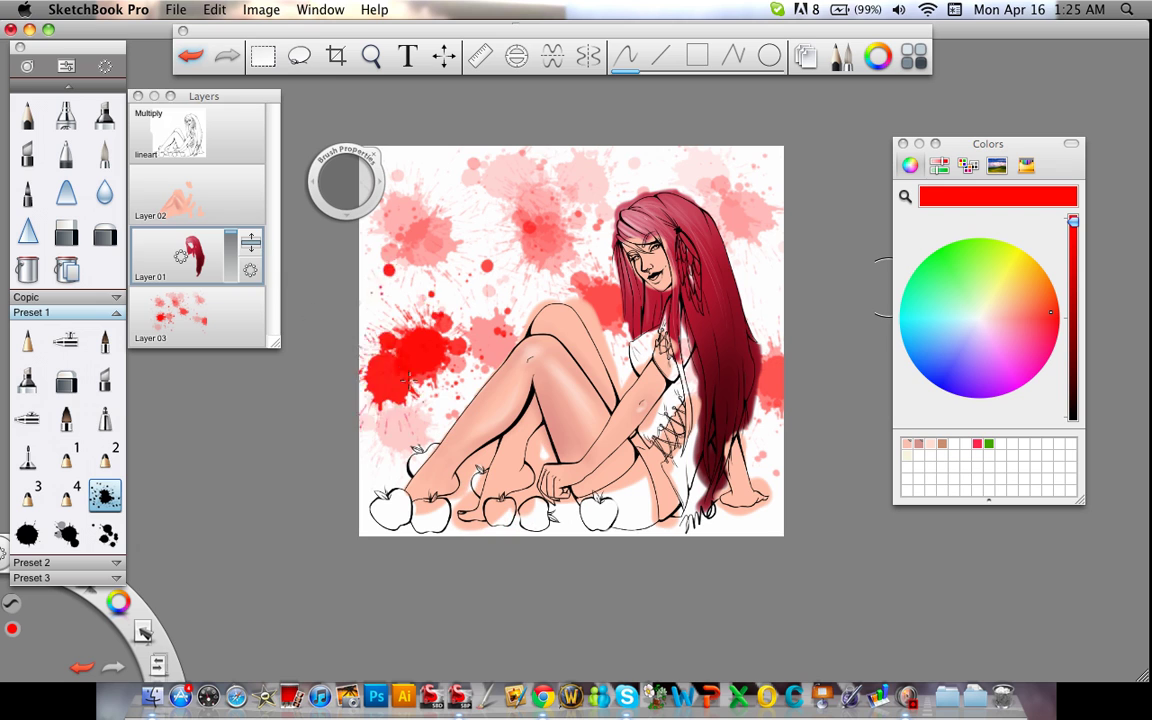
{"action": "left_click", "coordinate": [712, 372]}
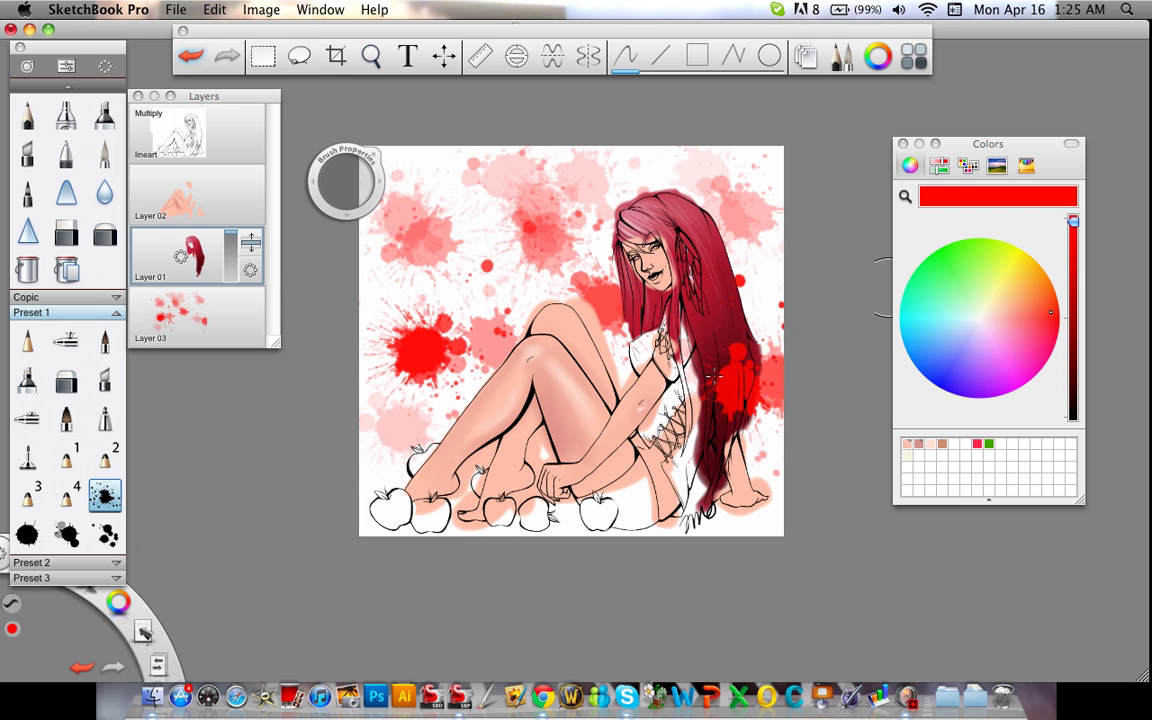
{"action": "key", "text": "super+z"}
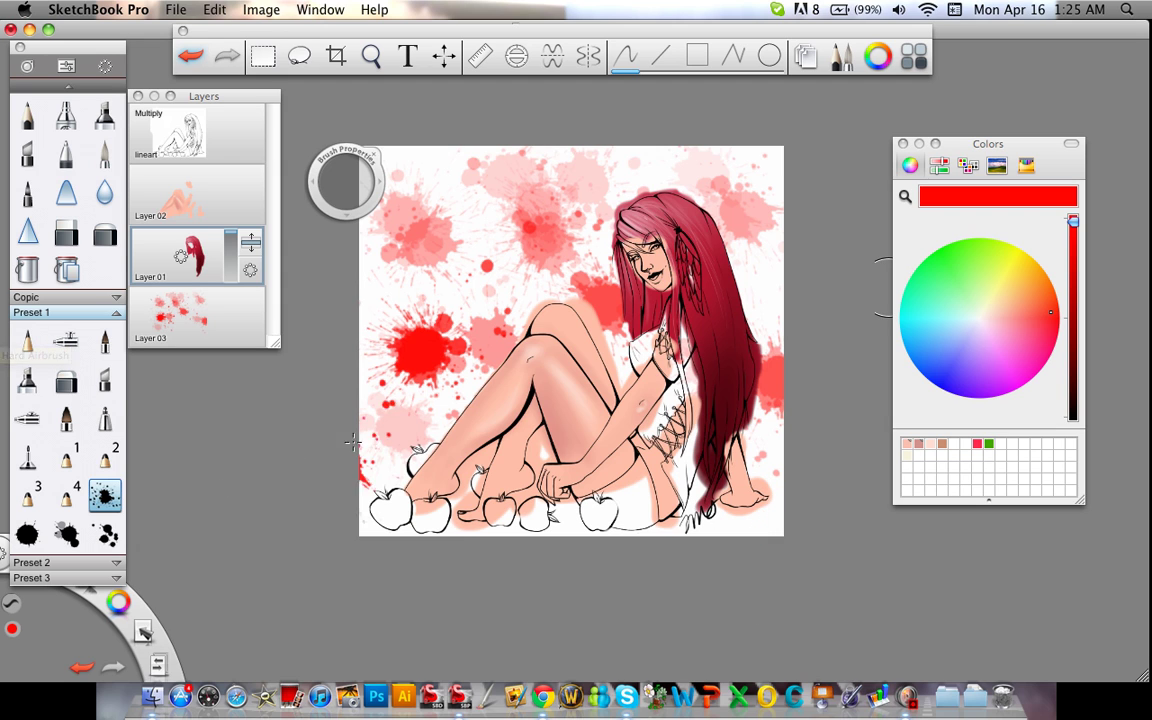
{"action": "mouse_move", "coordinate": [352, 442]}
{"action": "left_mouse_down"}
{"action": "mouse_move", "coordinate": [356, 420]}
{"action": "mouse_move", "coordinate": [360, 441]}
{"action": "left_mouse_up"}
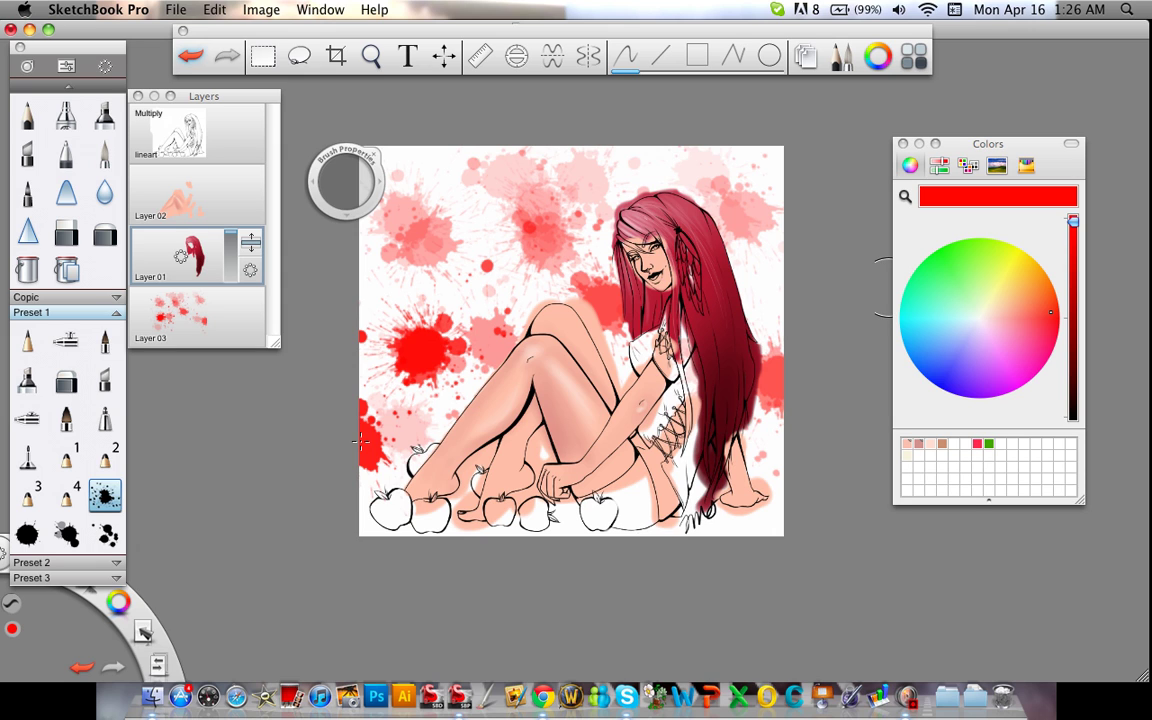
{"action": "key", "text": "super+z"}
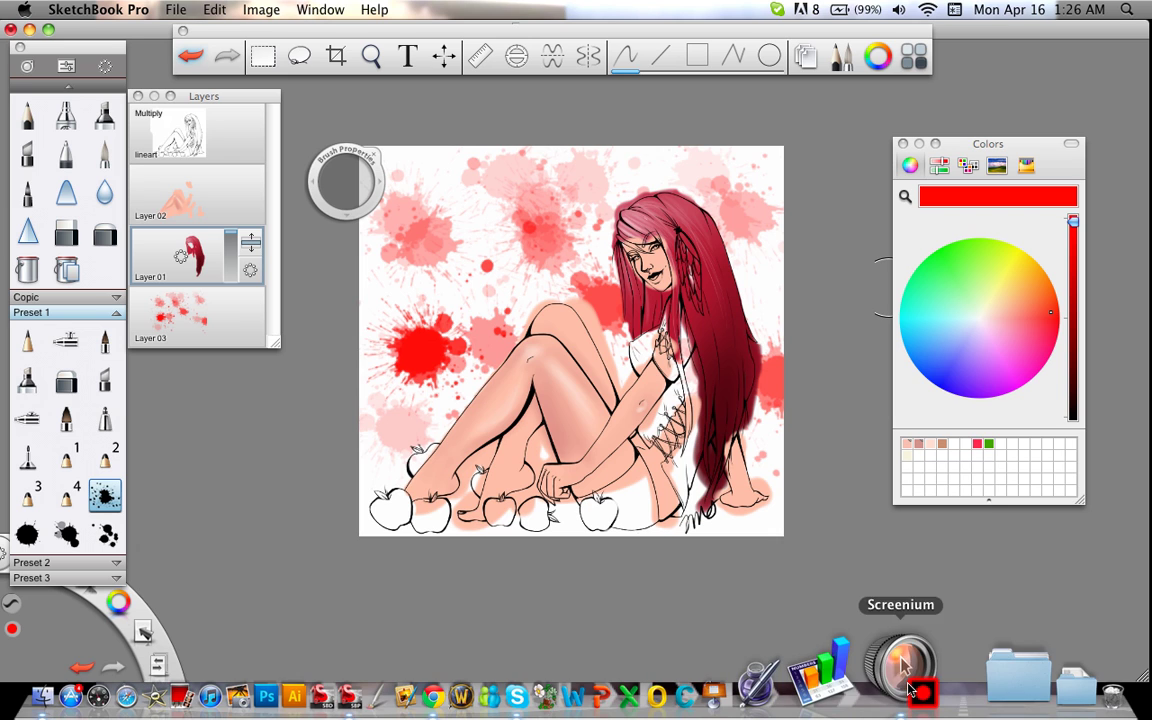
{"action": "right_click", "coordinate": [904, 662]}
{"action": "mouse_move", "coordinate": [957, 530]}
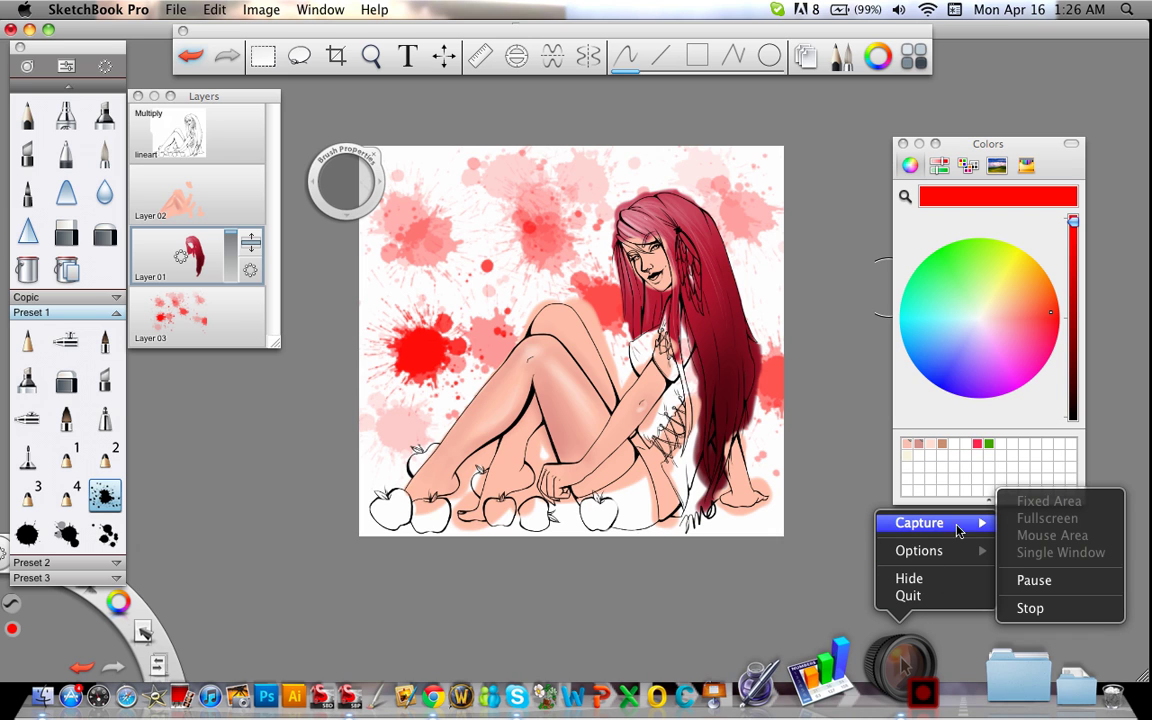
{"action": "left_click", "coordinate": [1055, 612]}
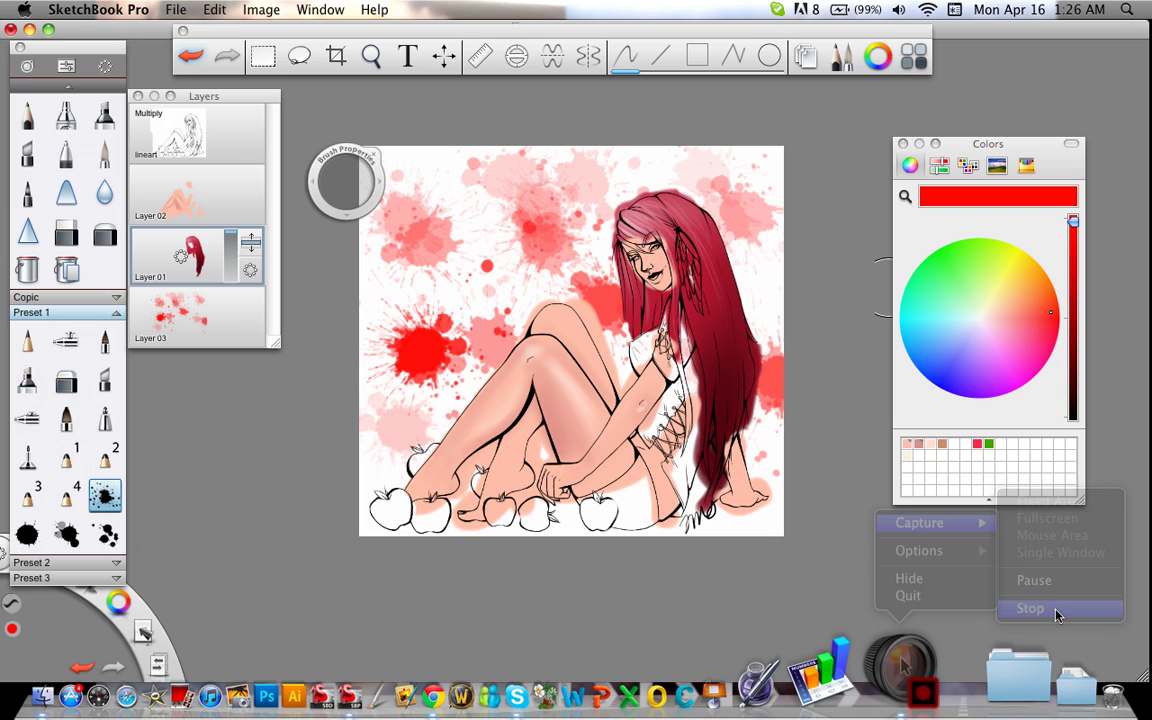